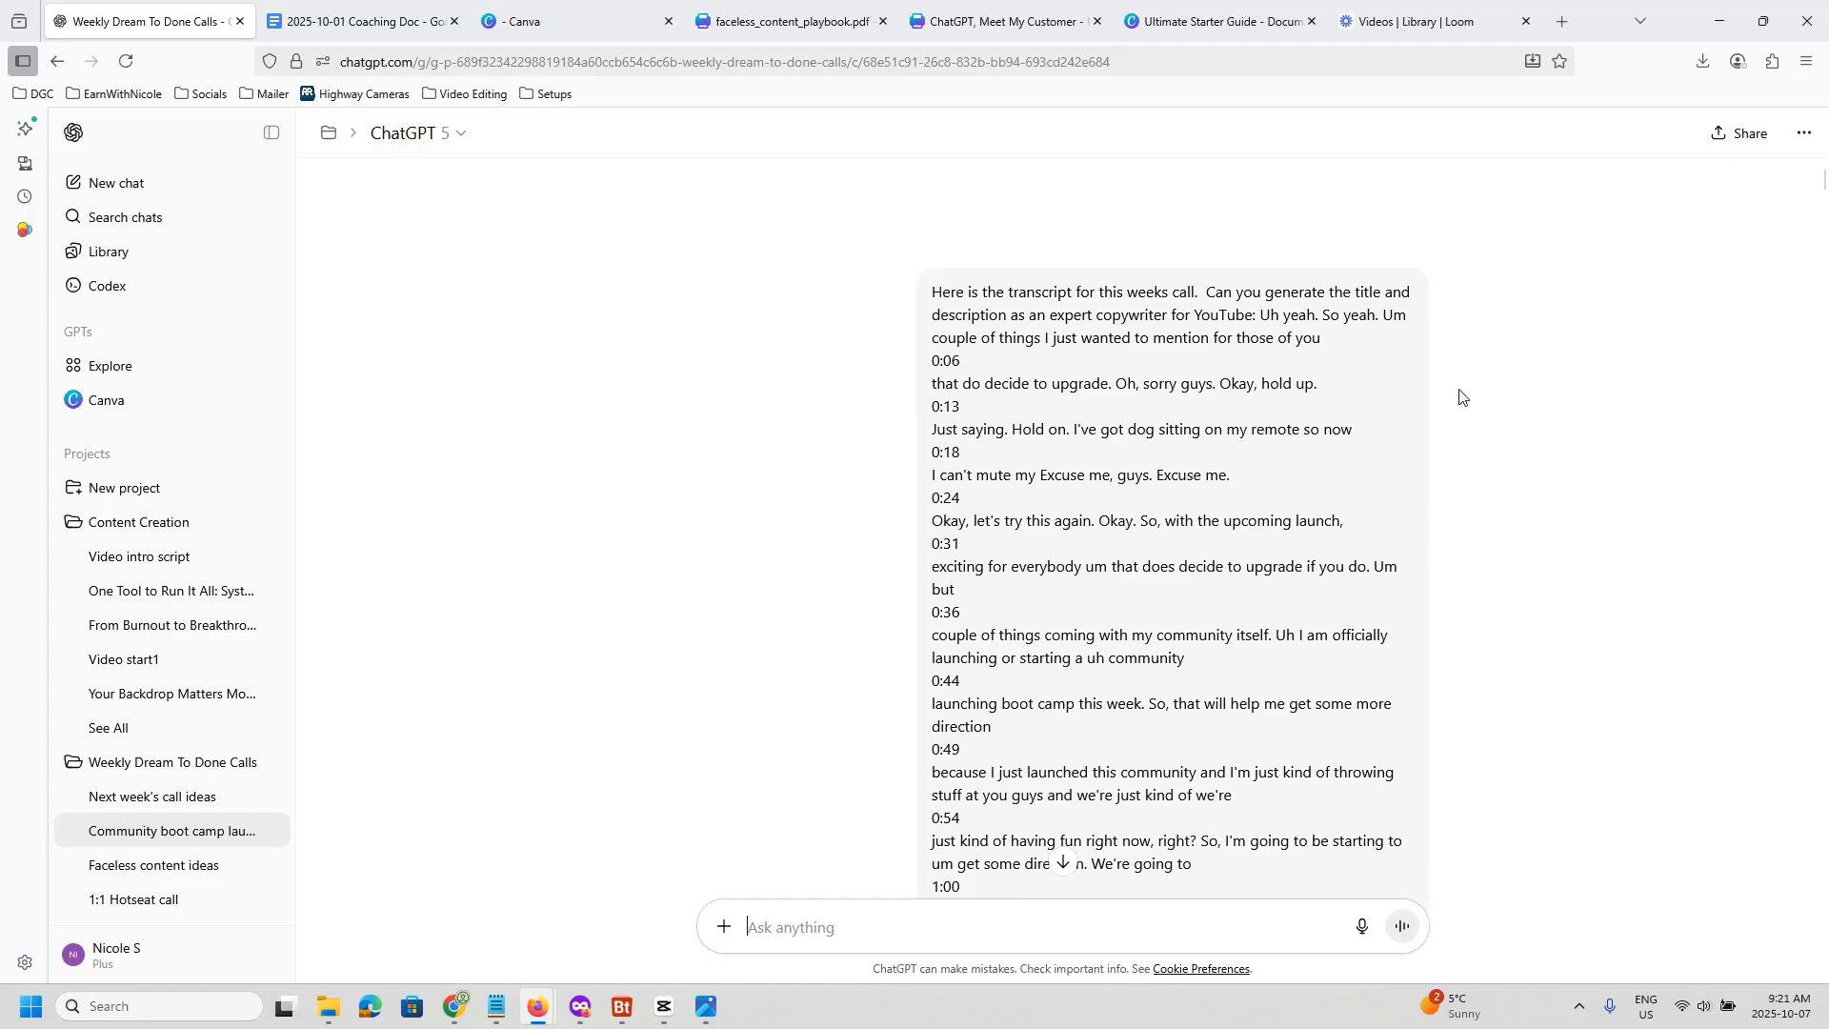
# Step: Review the call transcript prompt and the YouTube title and description generated from it in the ChatGPT conversation
pyautogui.moveTo(936, 296); pyautogui.dragTo(1200, 296)
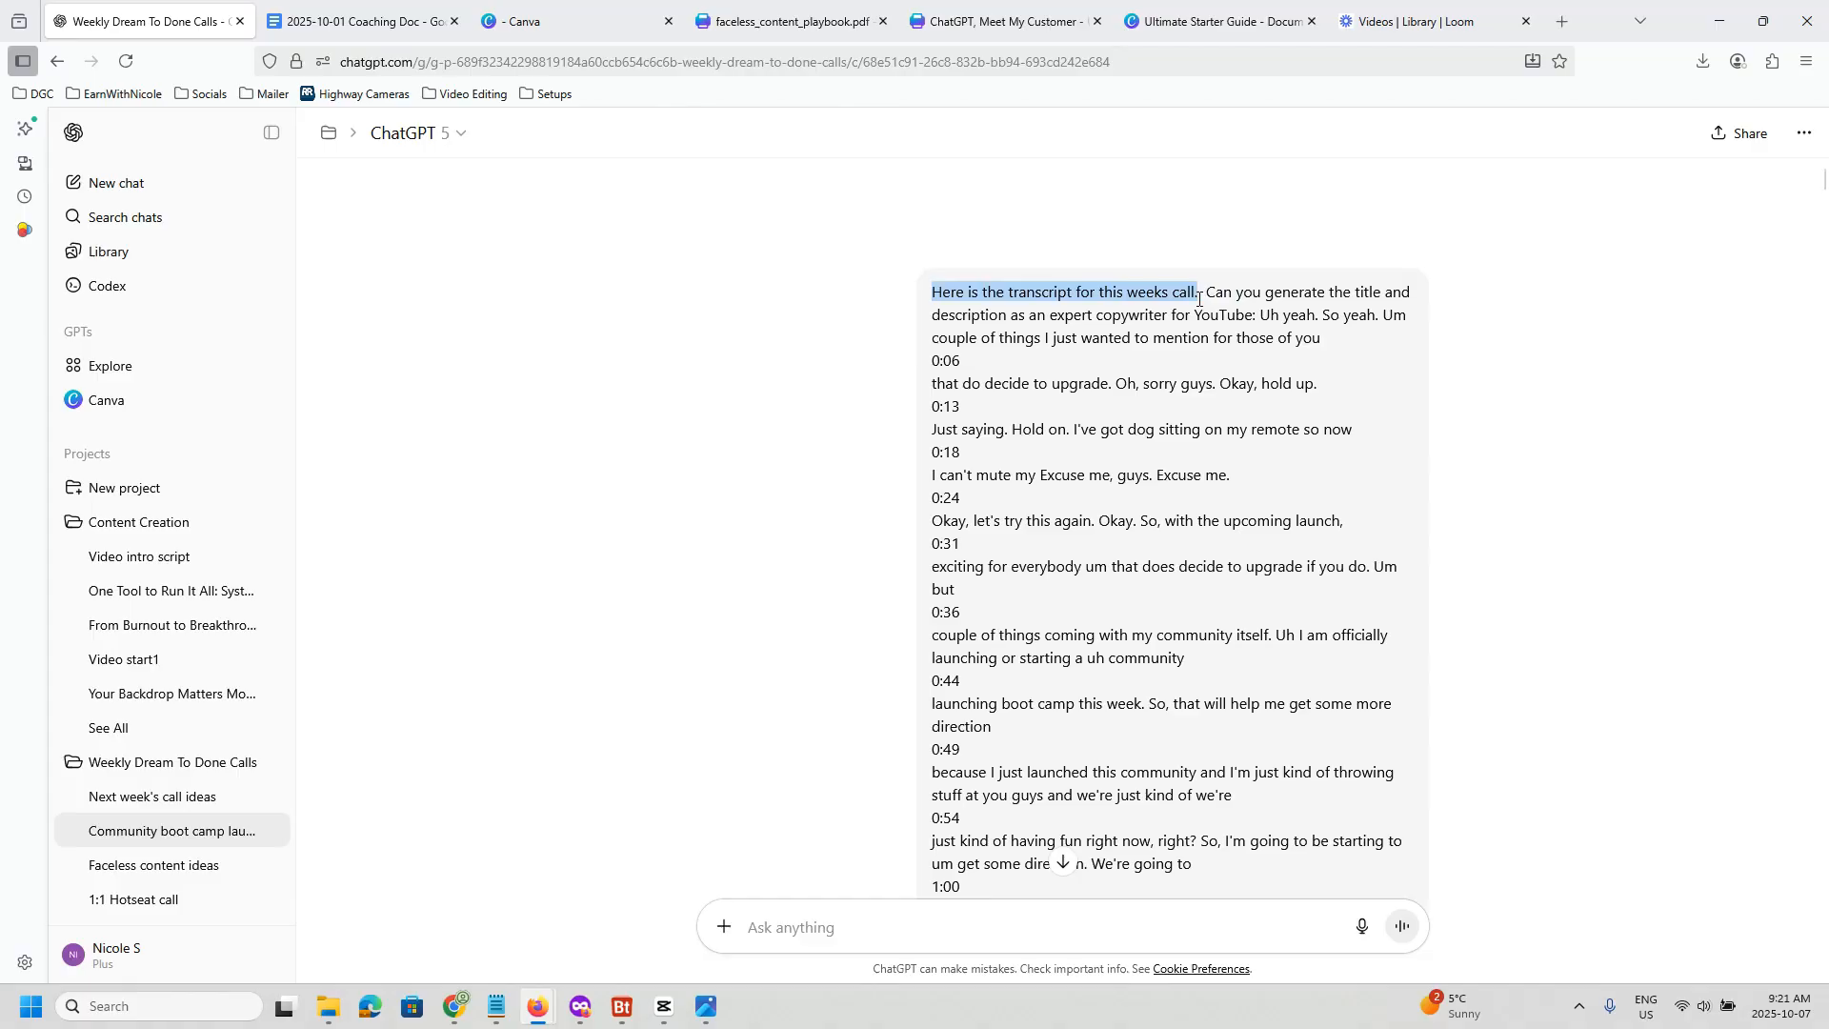
pyautogui.moveTo(1200, 296); pyautogui.dragTo(1209, 328)
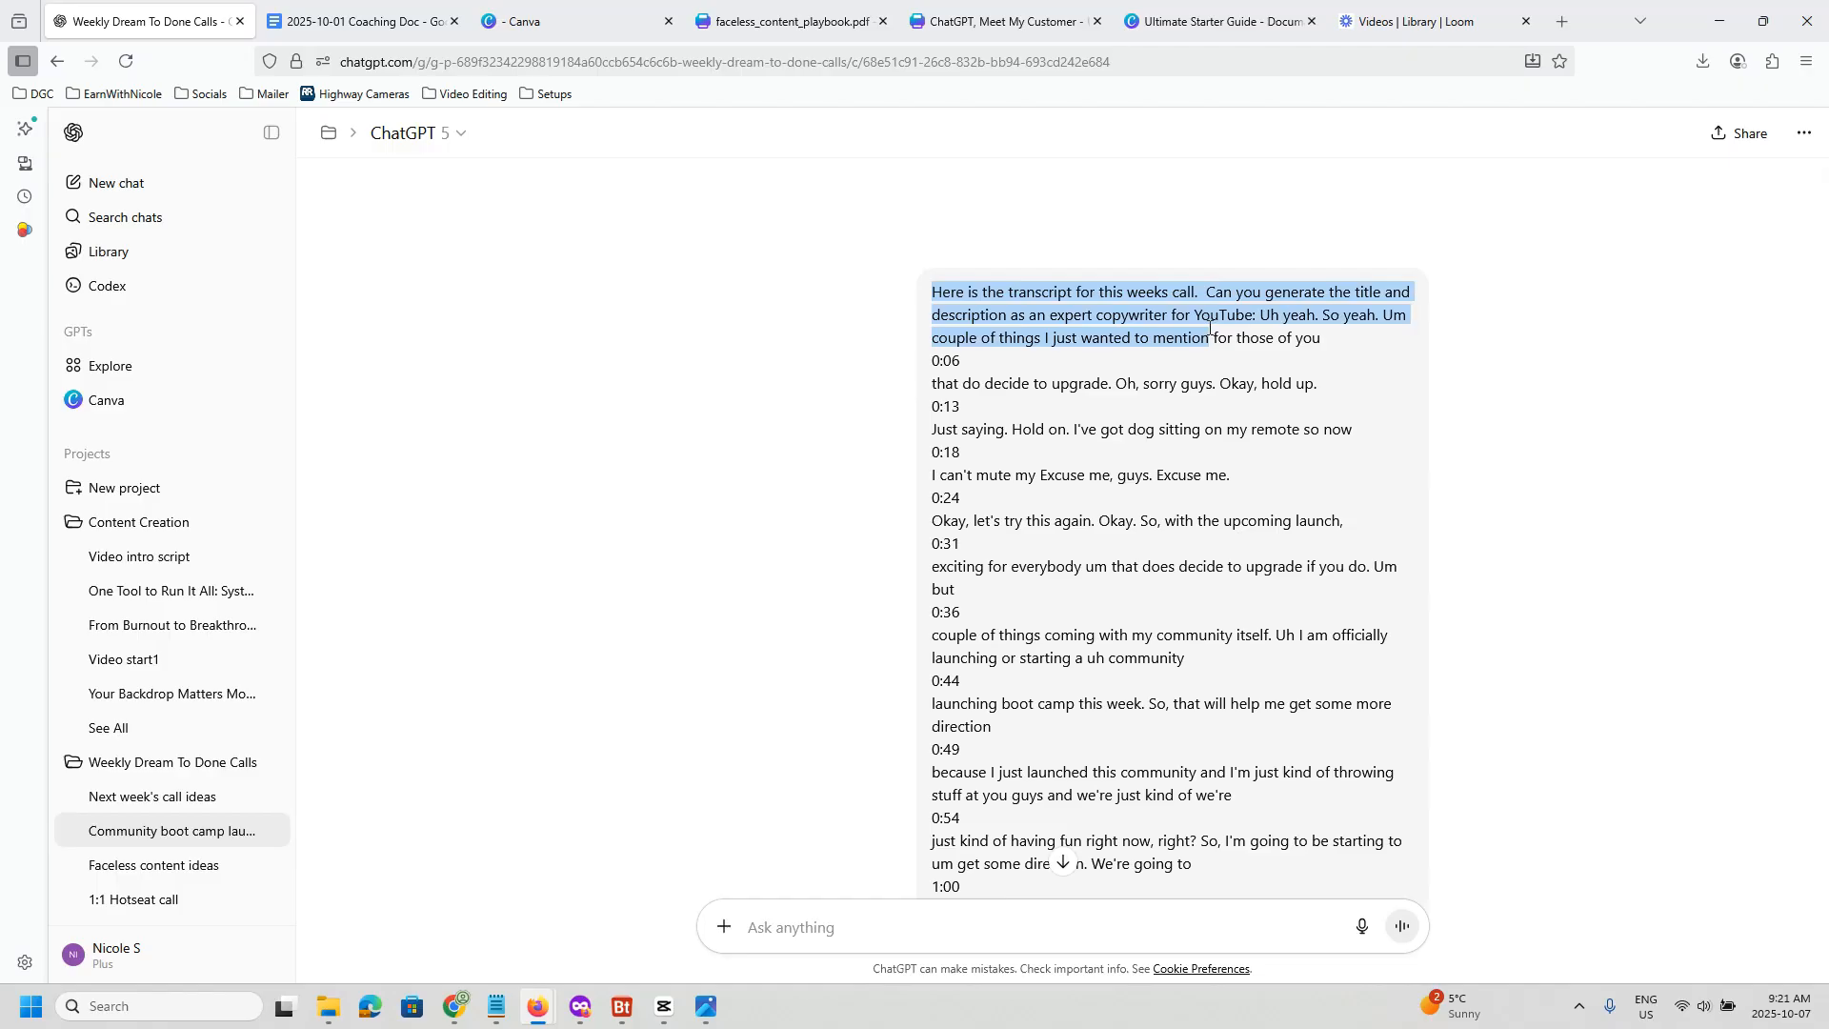
pyautogui.scroll(-20, 1209, 329)
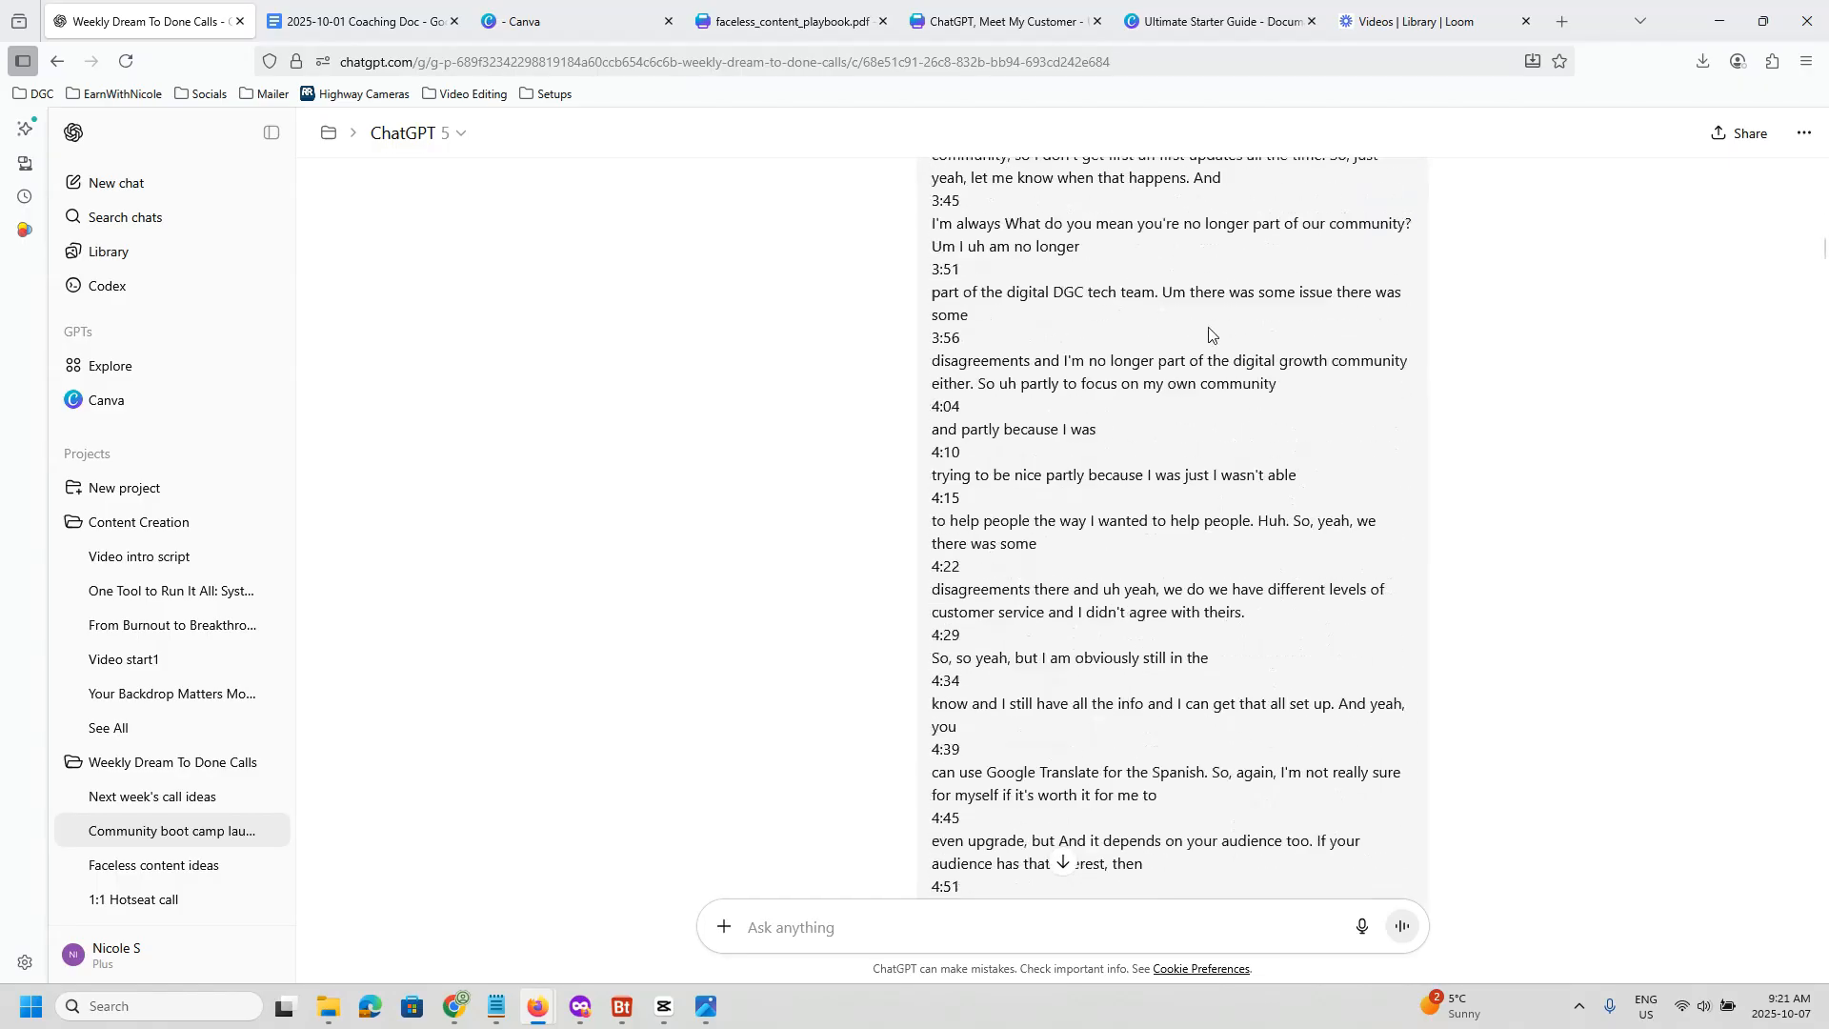
pyautogui.scroll(-20, 1209, 329)
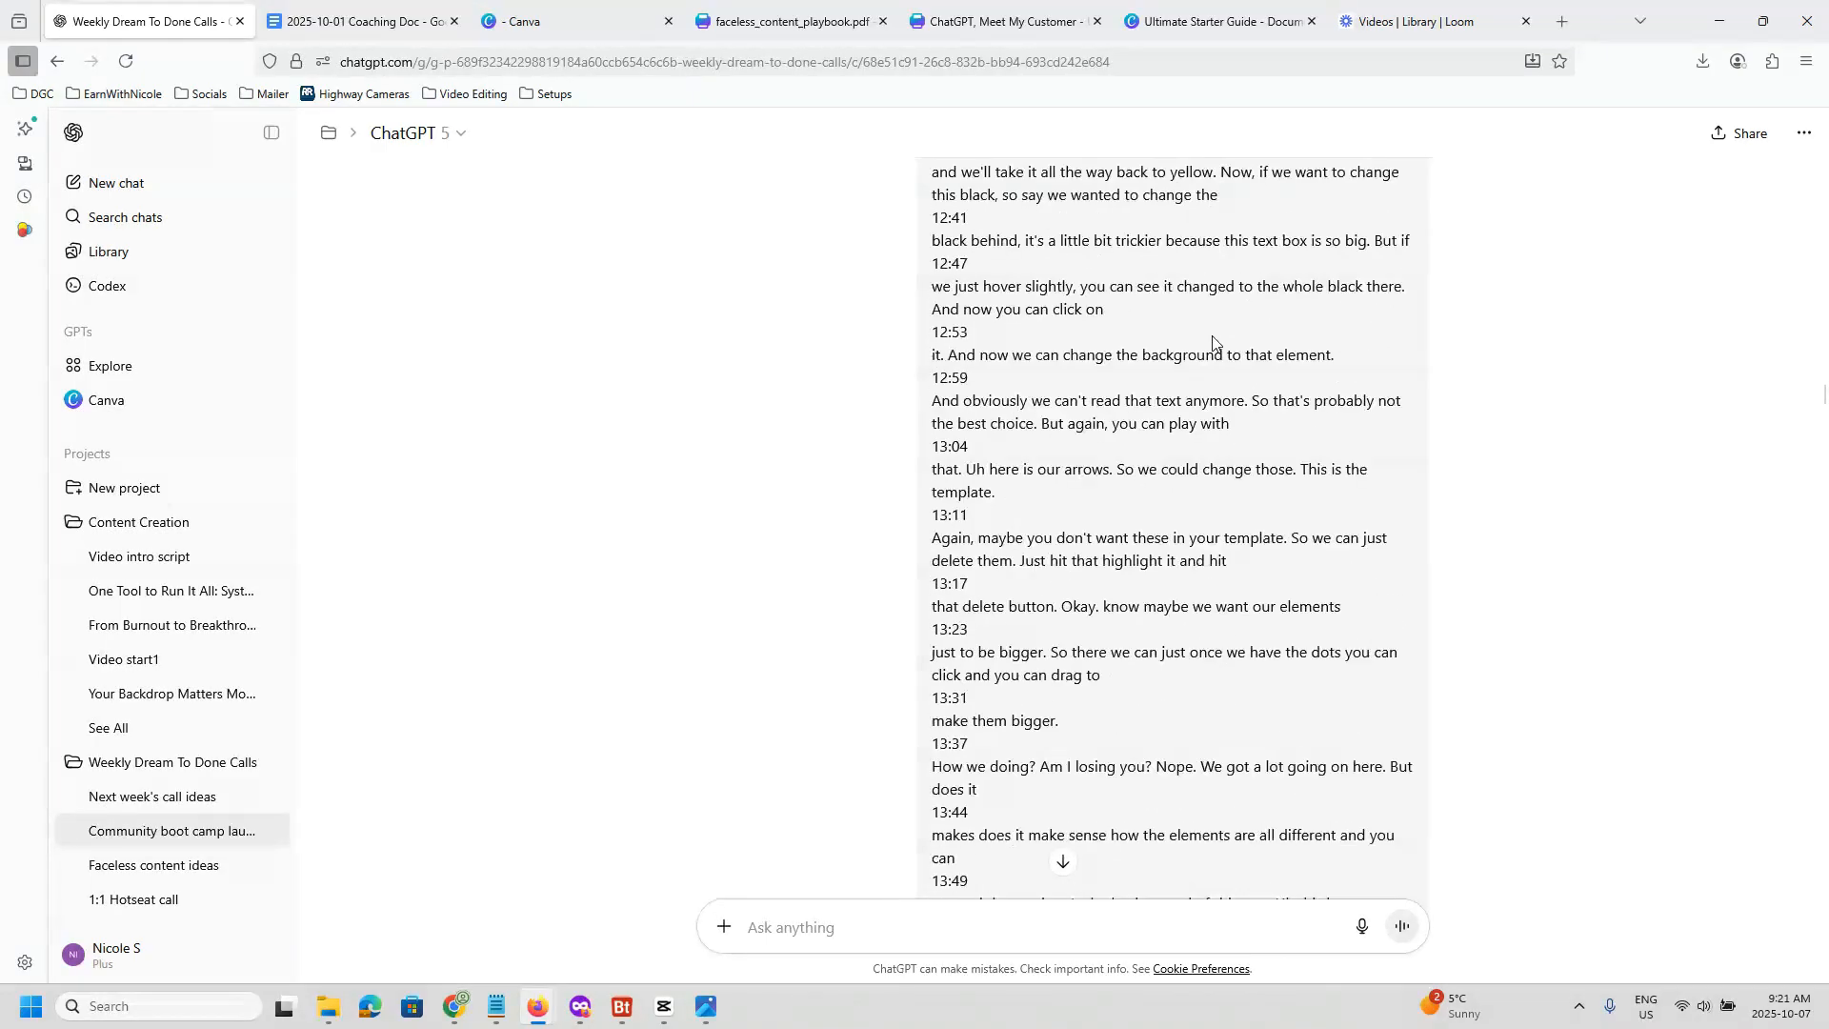
pyautogui.scroll(-20, 1210, 334)
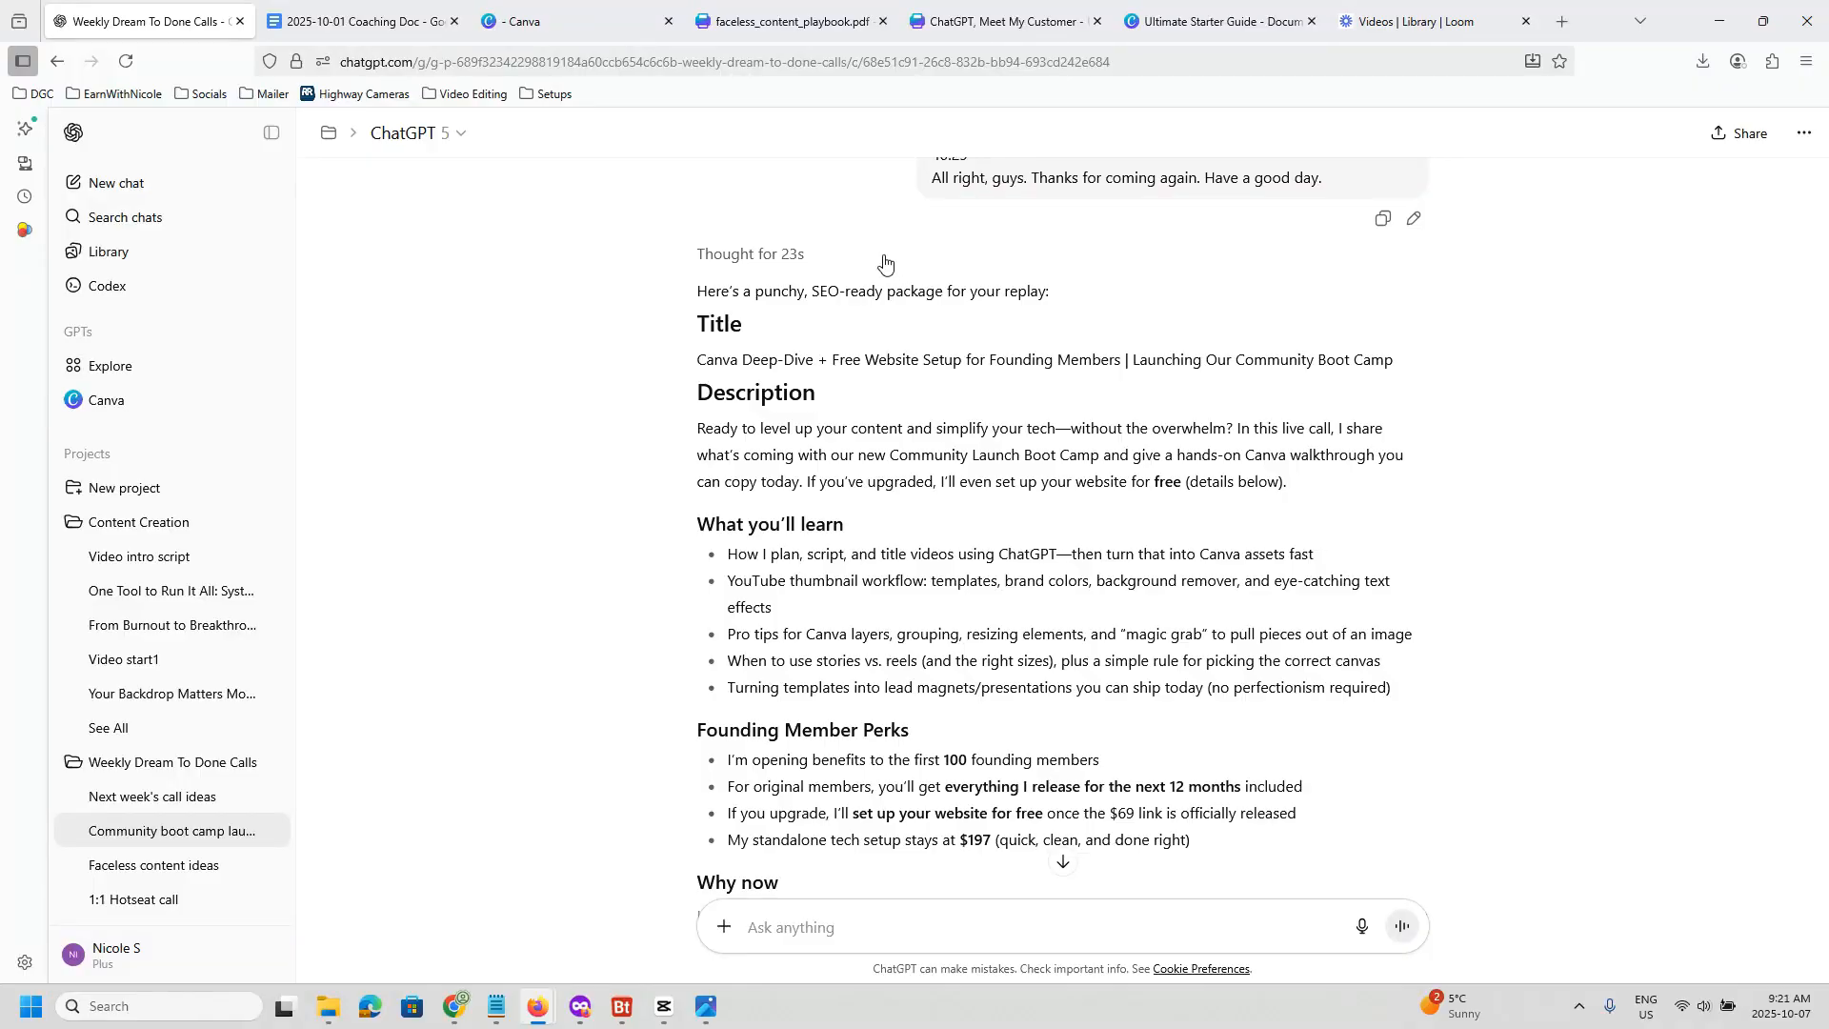
pyautogui.scroll(-1, 884, 262)
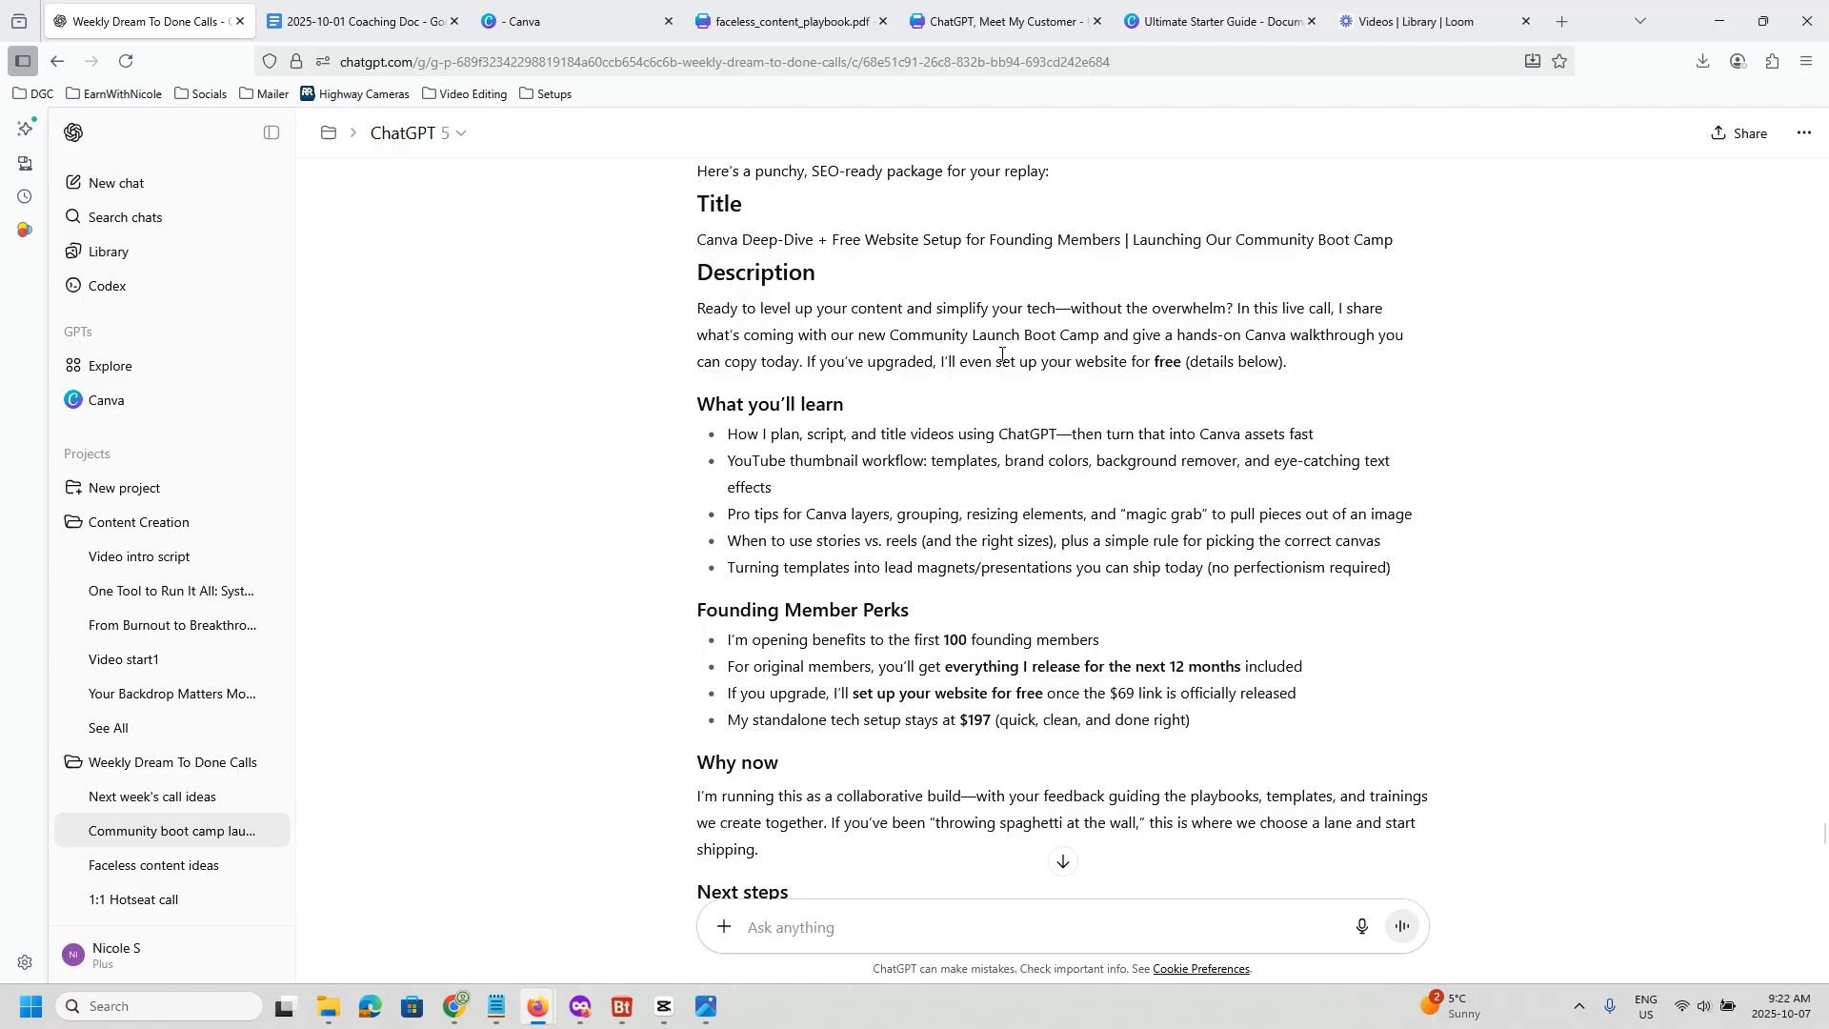
pyautogui.scroll(-4, 1001, 354)
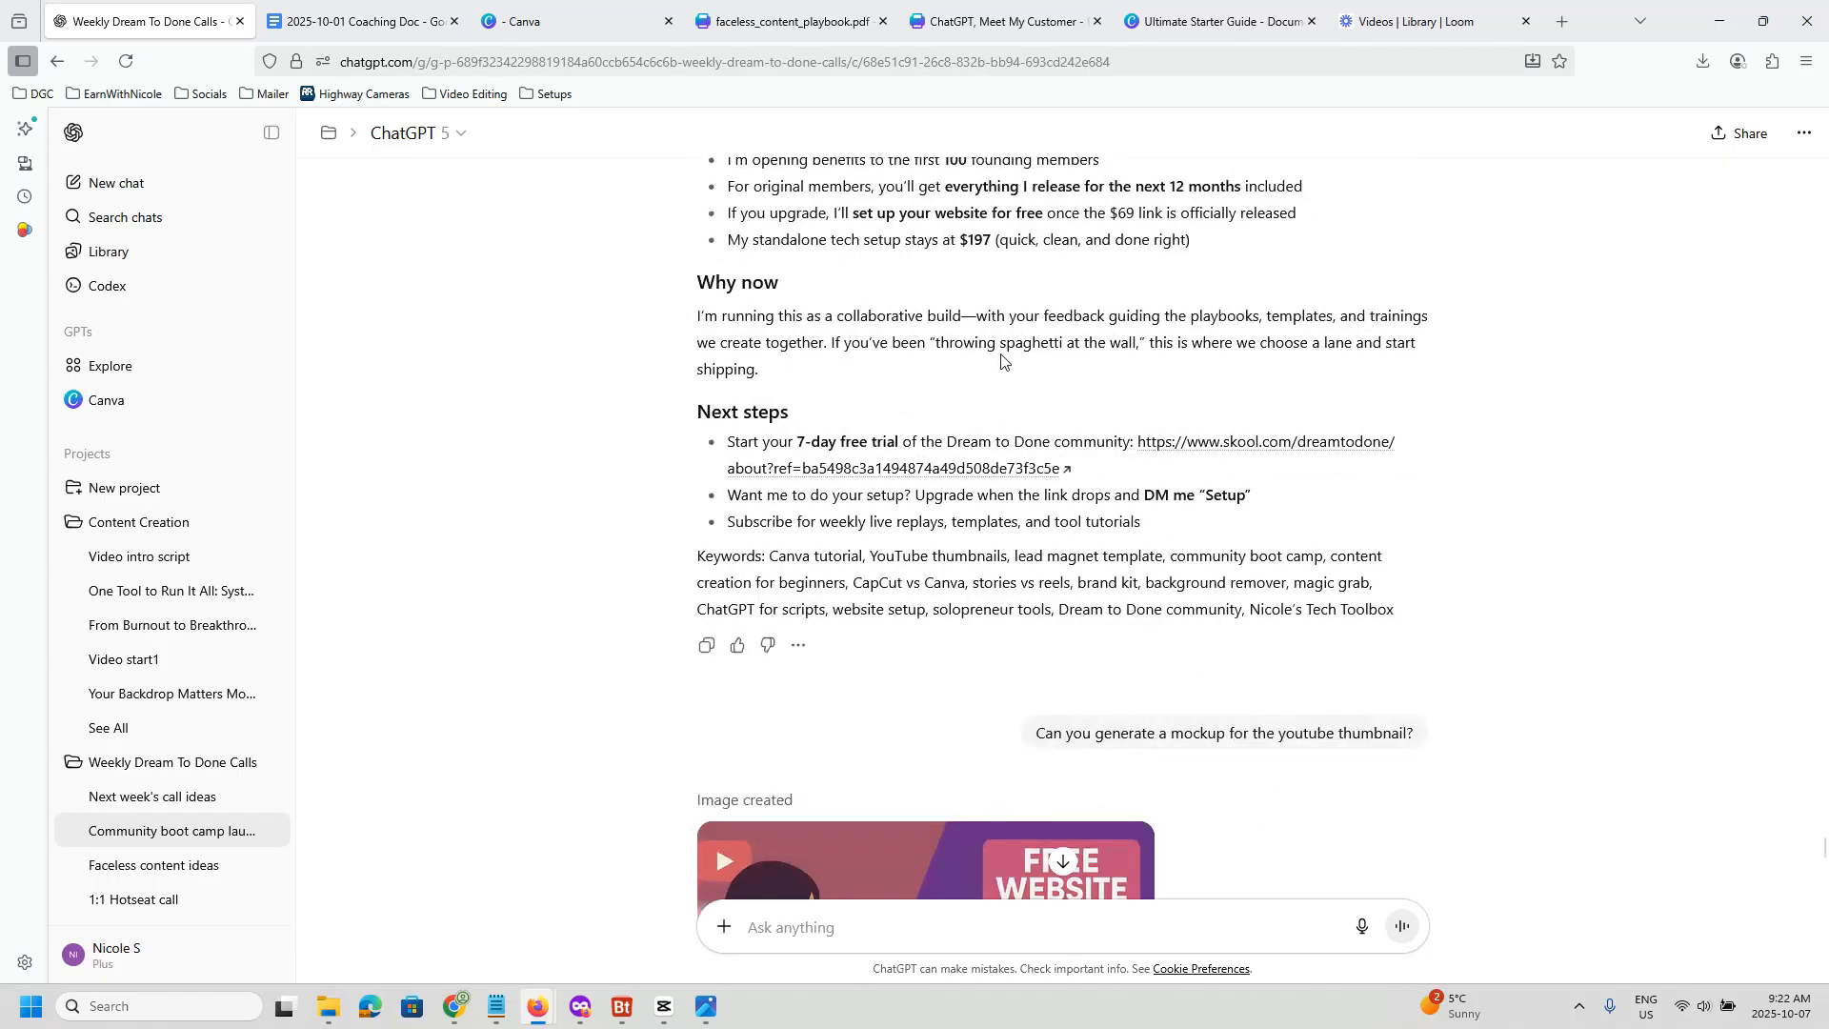
# Step: Examine the YouTube thumbnail mockup, its rating out of 10, the suggested improvements and the follow-up revision requests
pyautogui.scroll(-3, 1001, 360)
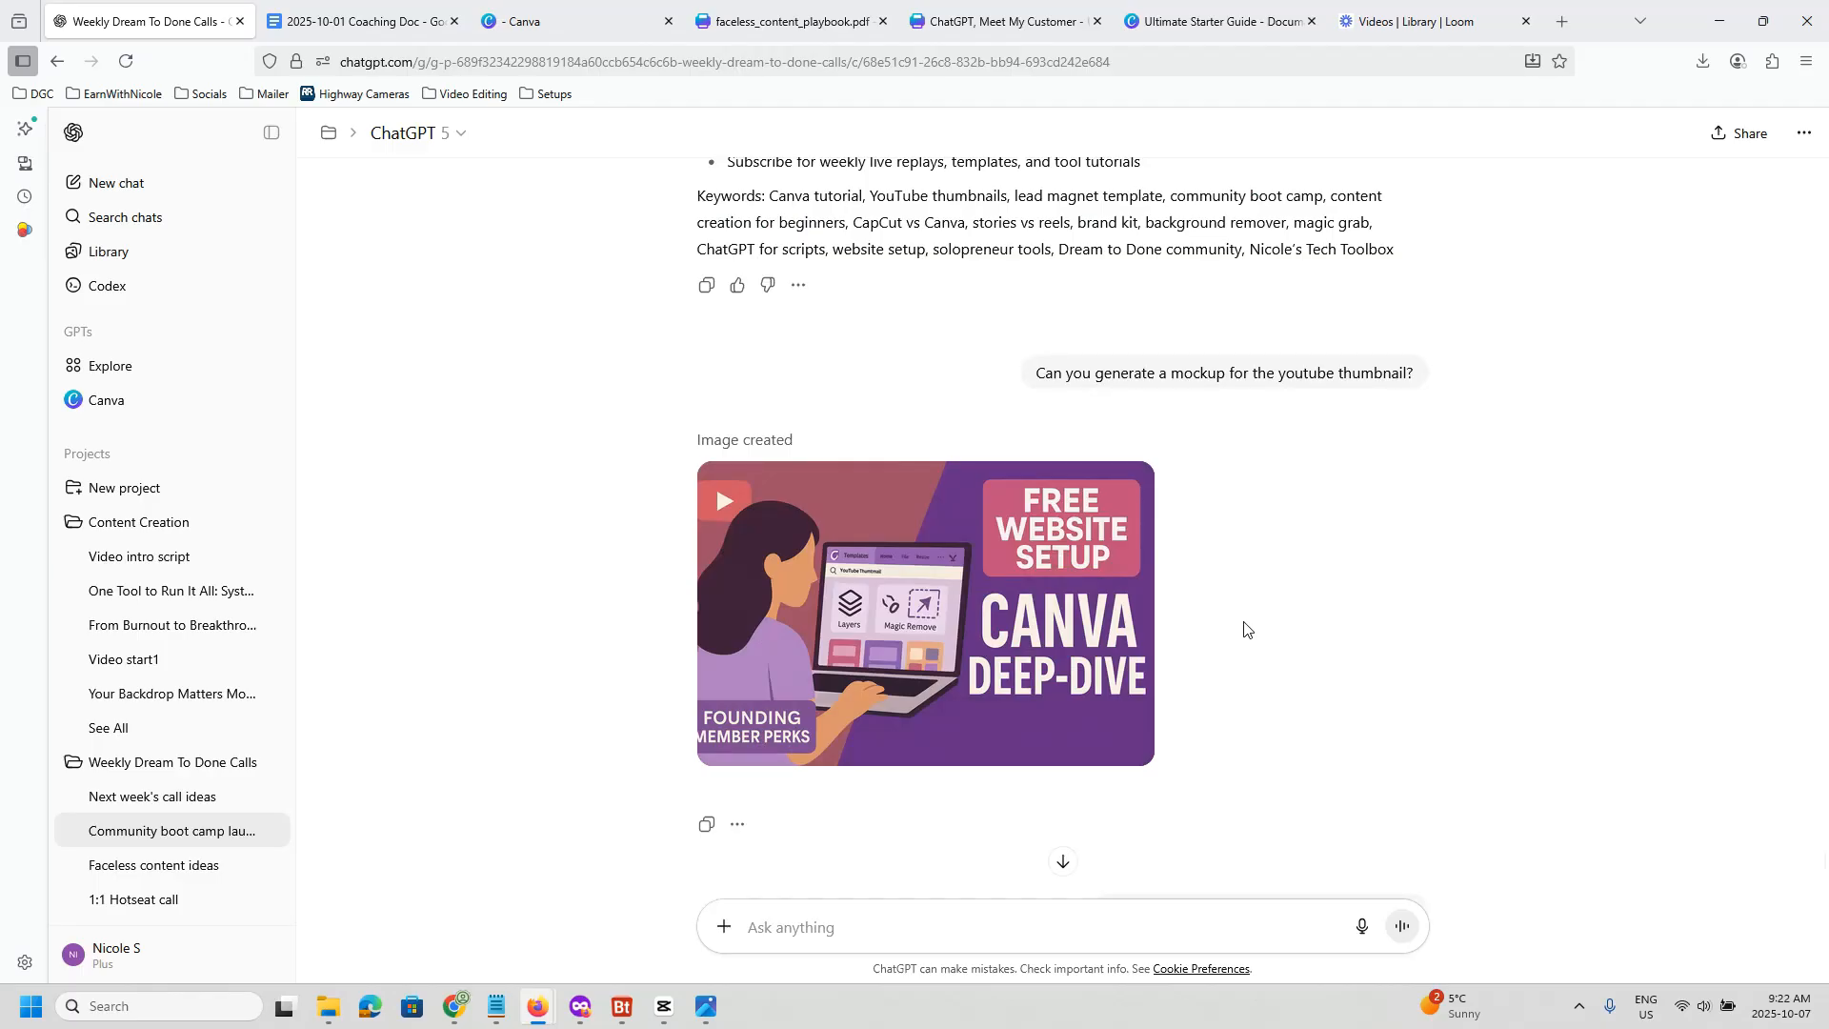
pyautogui.scroll(-1, 1244, 628)
pyautogui.scroll(-3, 1244, 628)
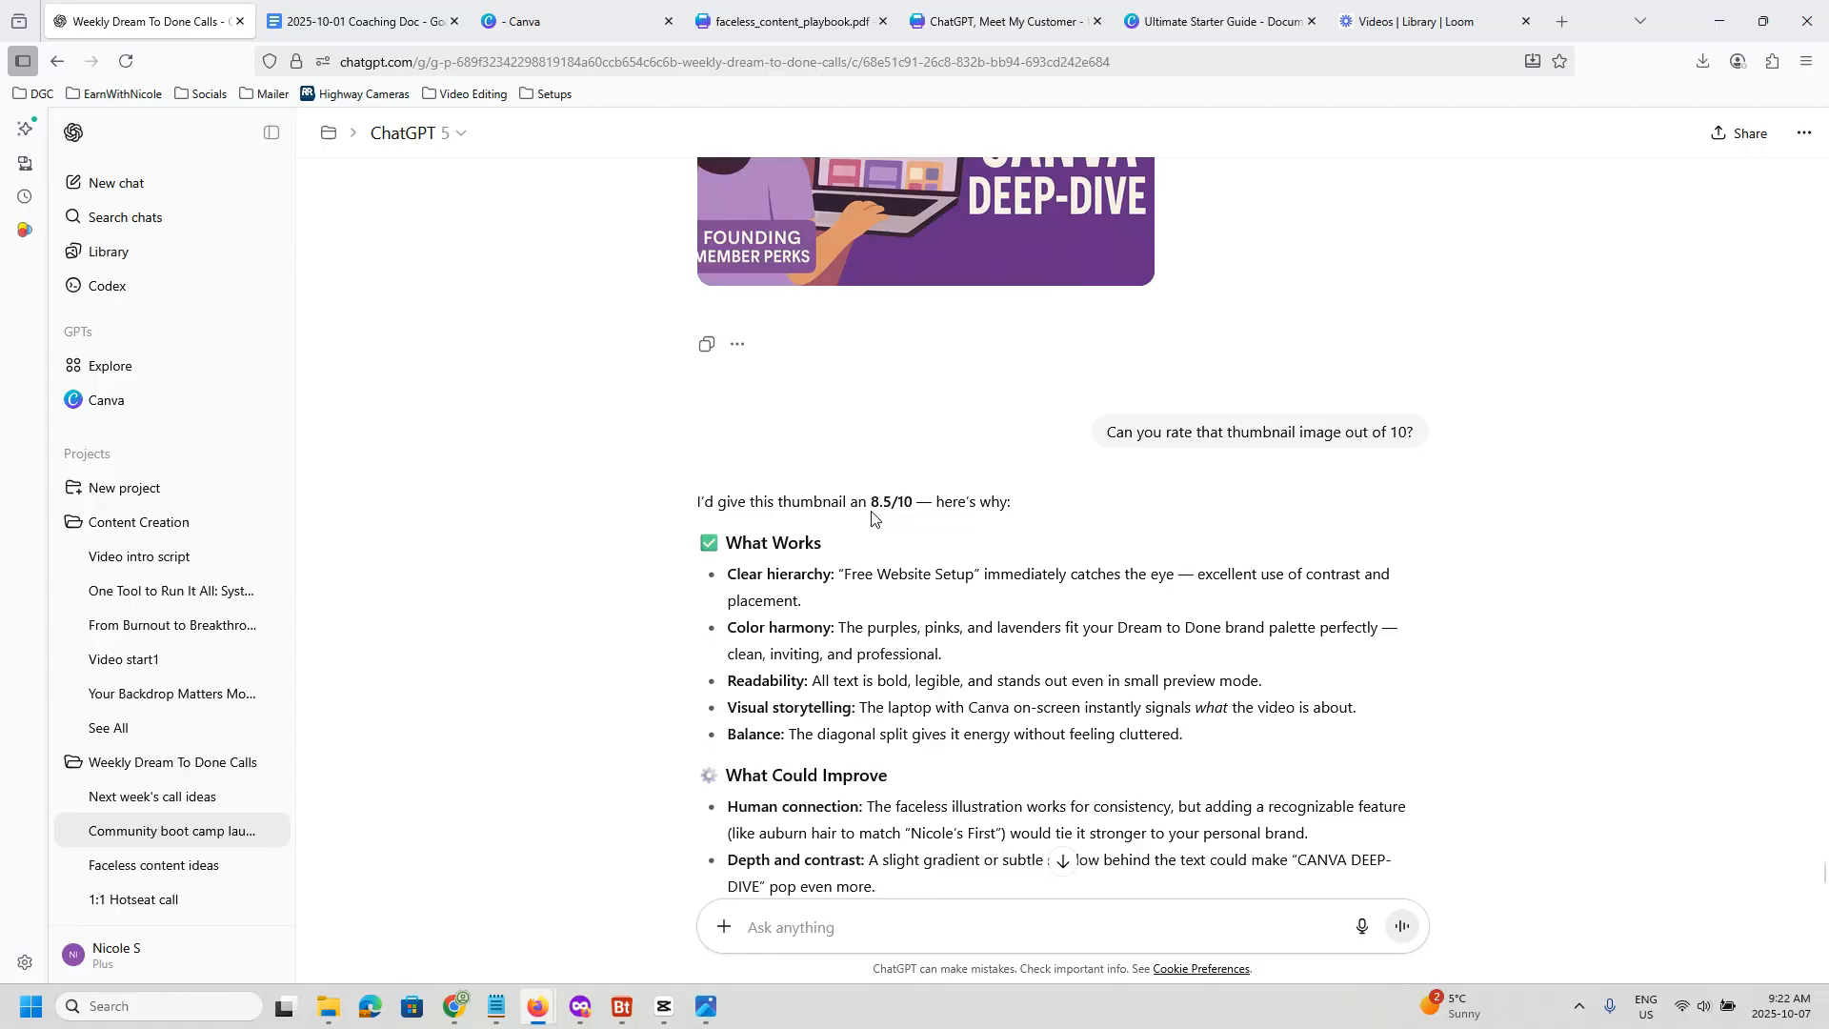
pyautogui.scroll(-5, 990, 529)
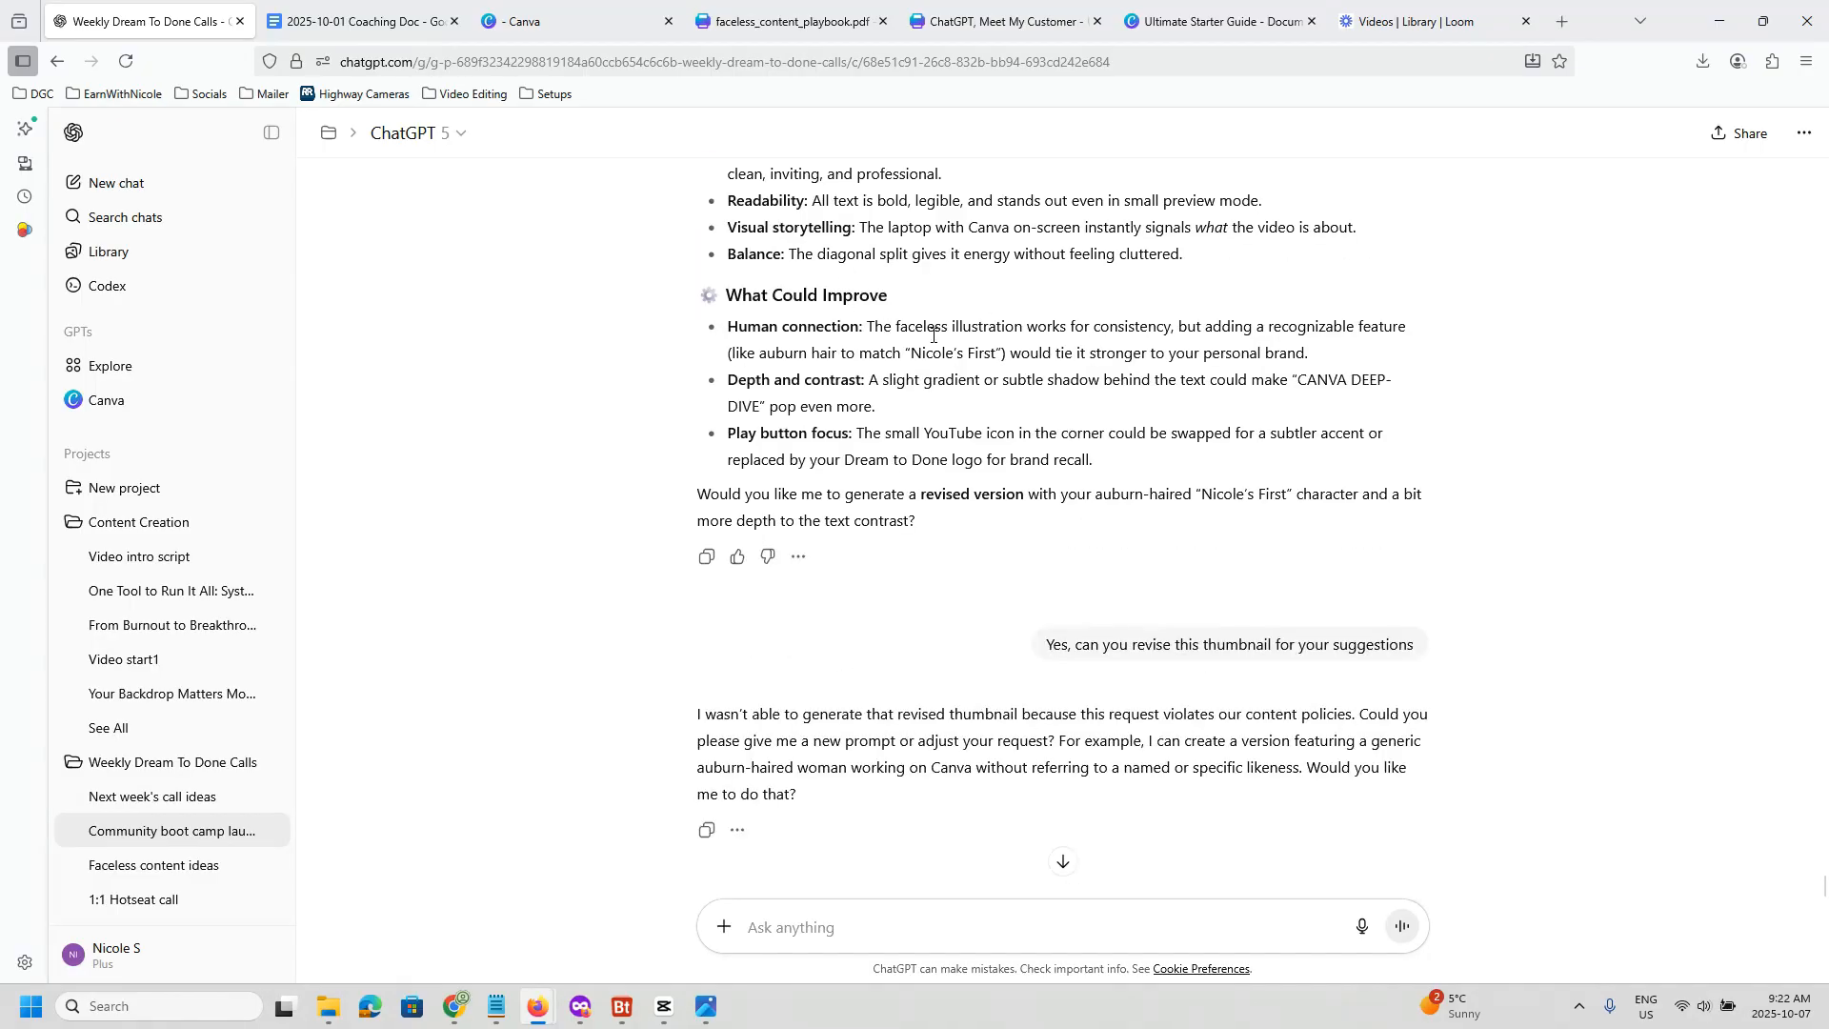
pyautogui.moveTo(1178, 647)
pyautogui.scroll(-3, 1185, 636)
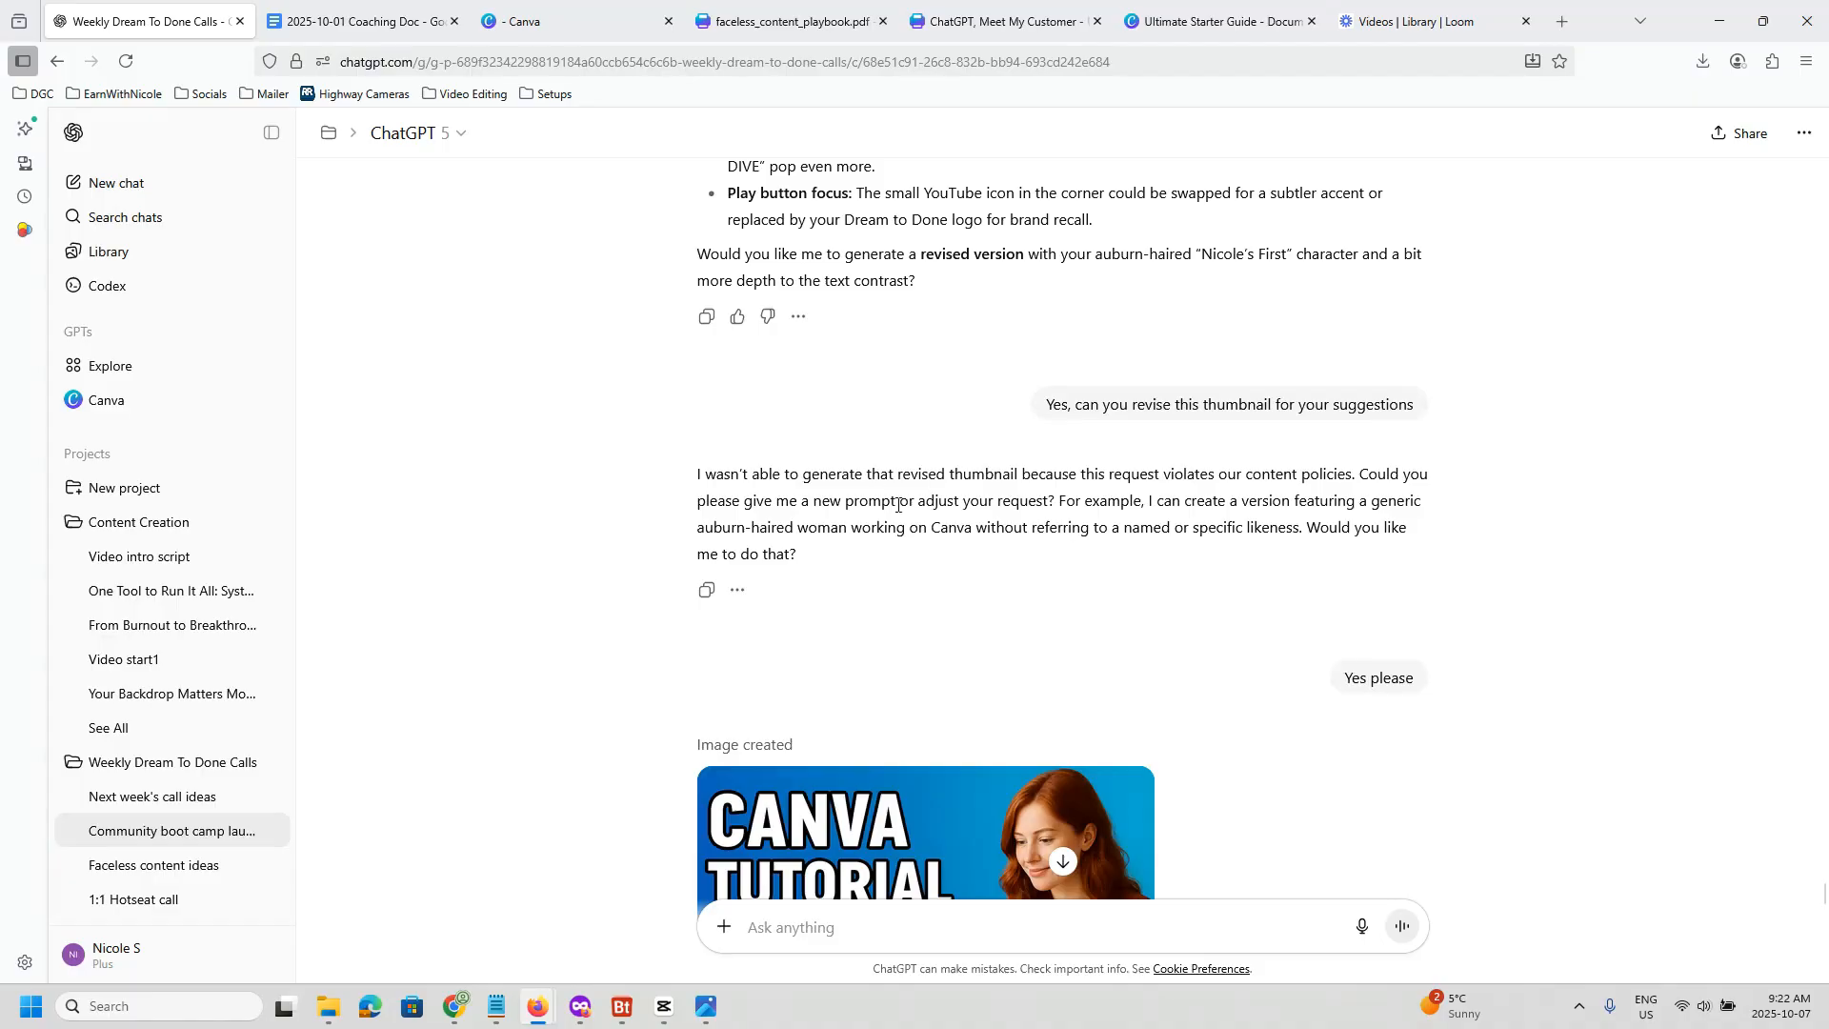
pyautogui.scroll(-2, 931, 533)
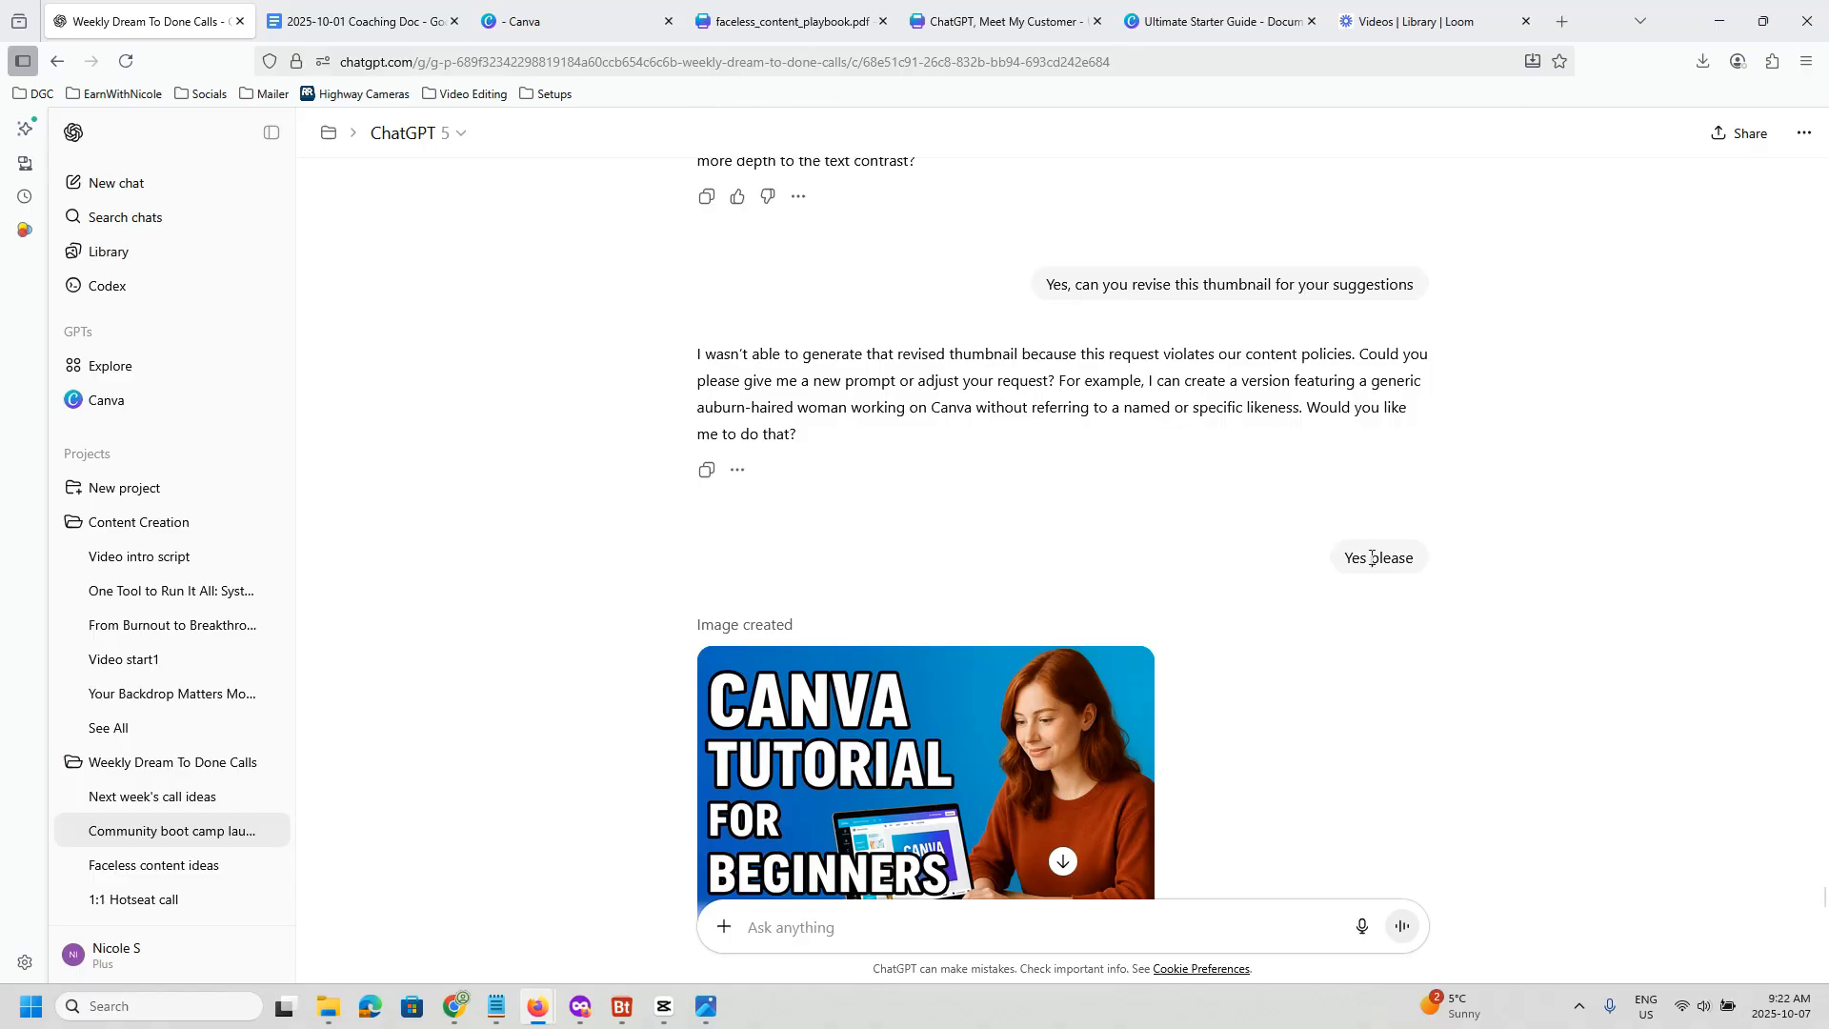
# Step: Download the revised "Canva Tutorial for Beginners" thumbnail image from the conversation
pyautogui.scroll(-3, 1371, 564)
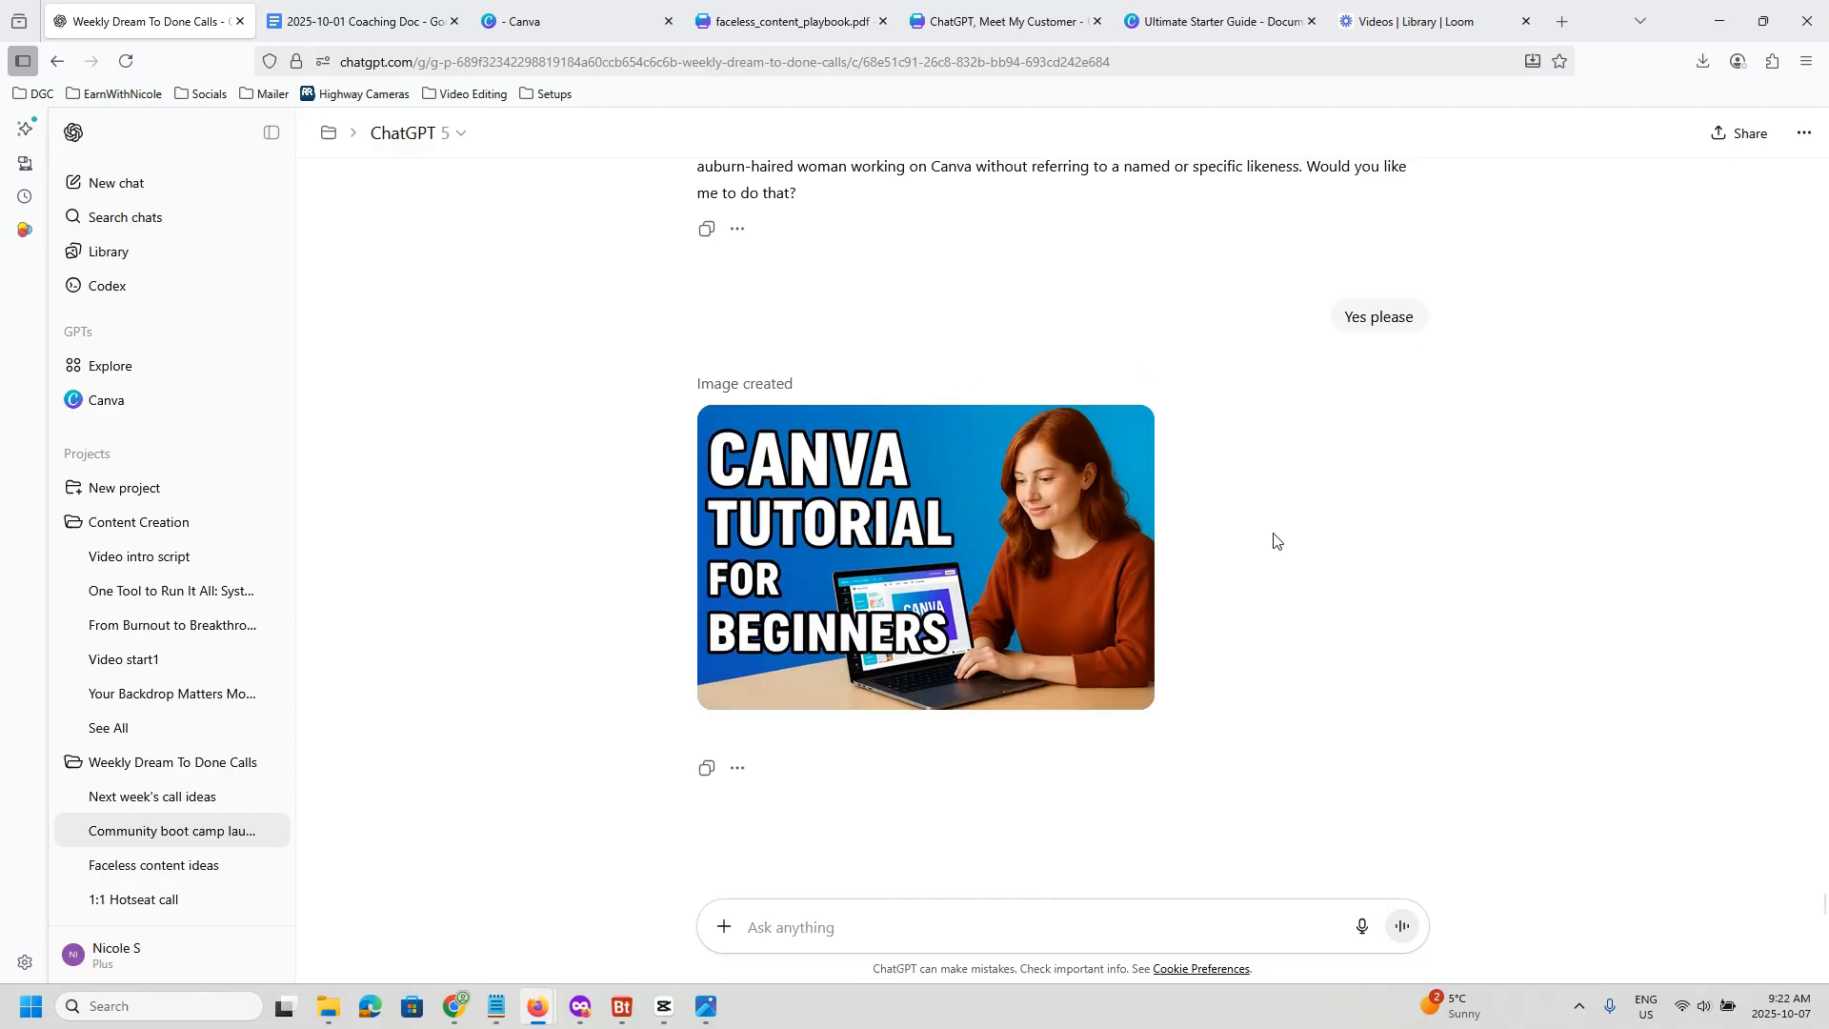
pyautogui.moveTo(991, 538)
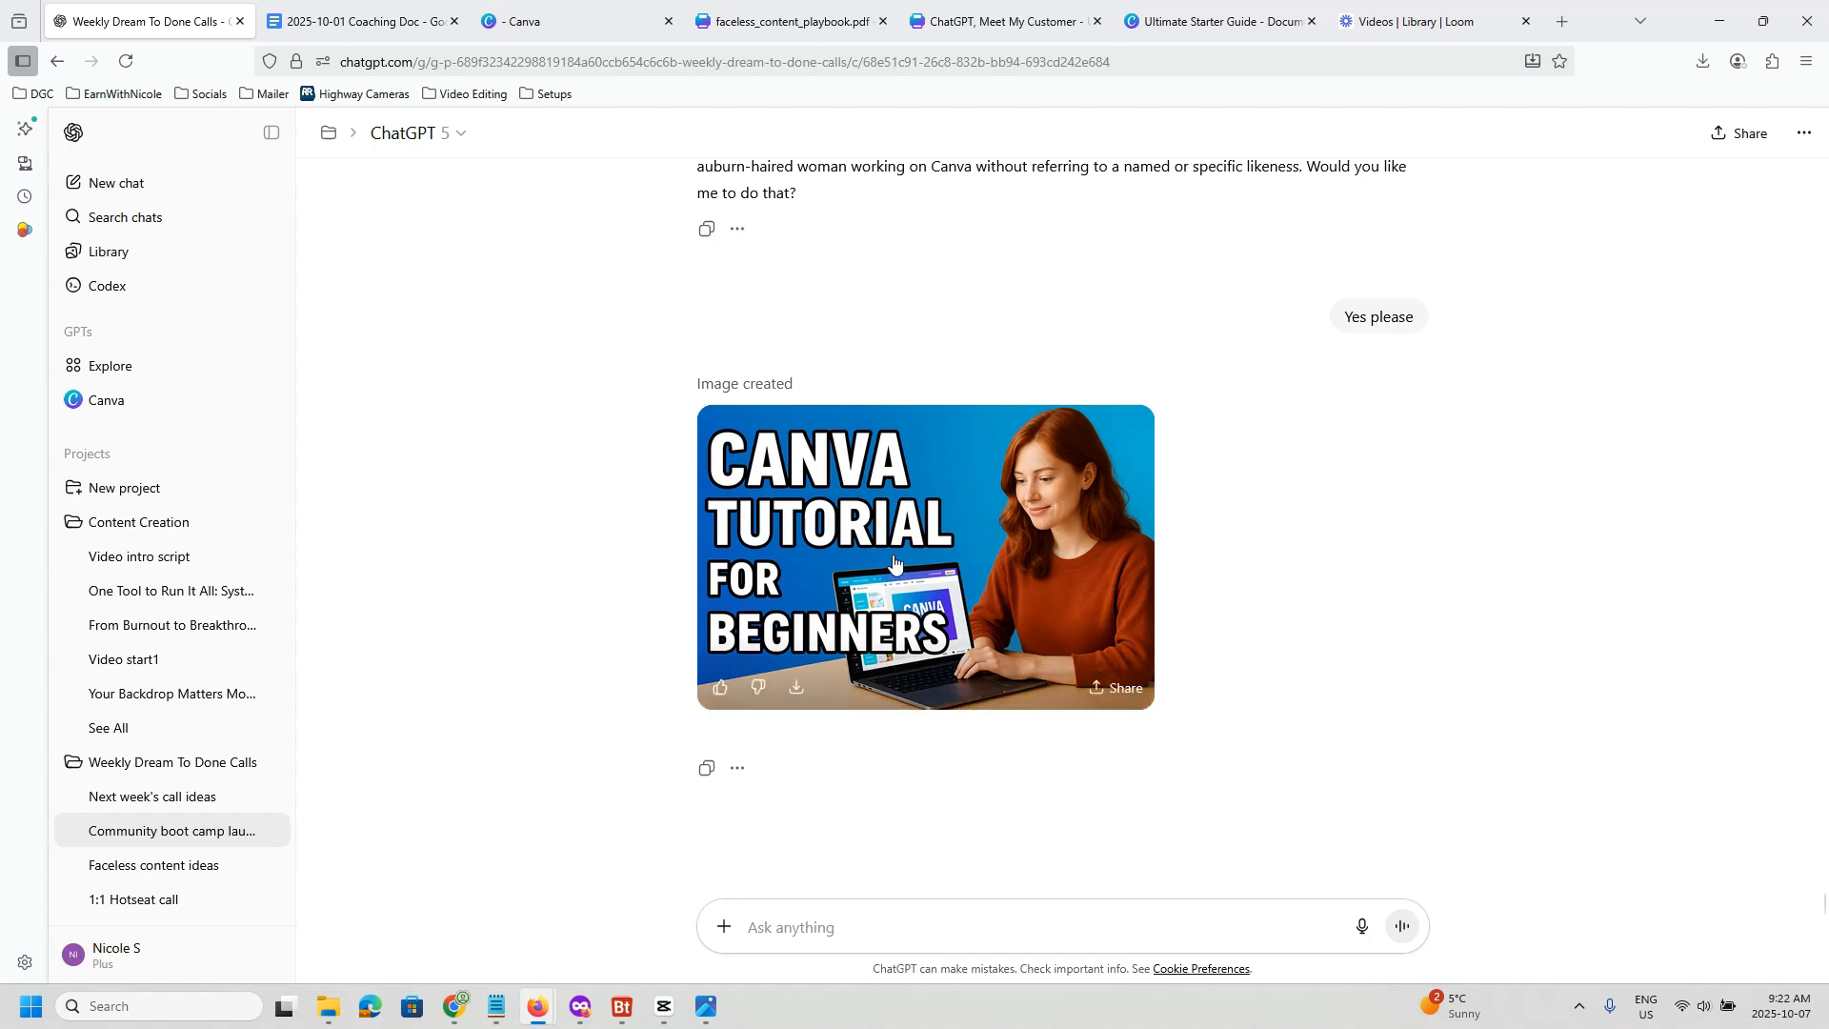
pyautogui.click(798, 690)
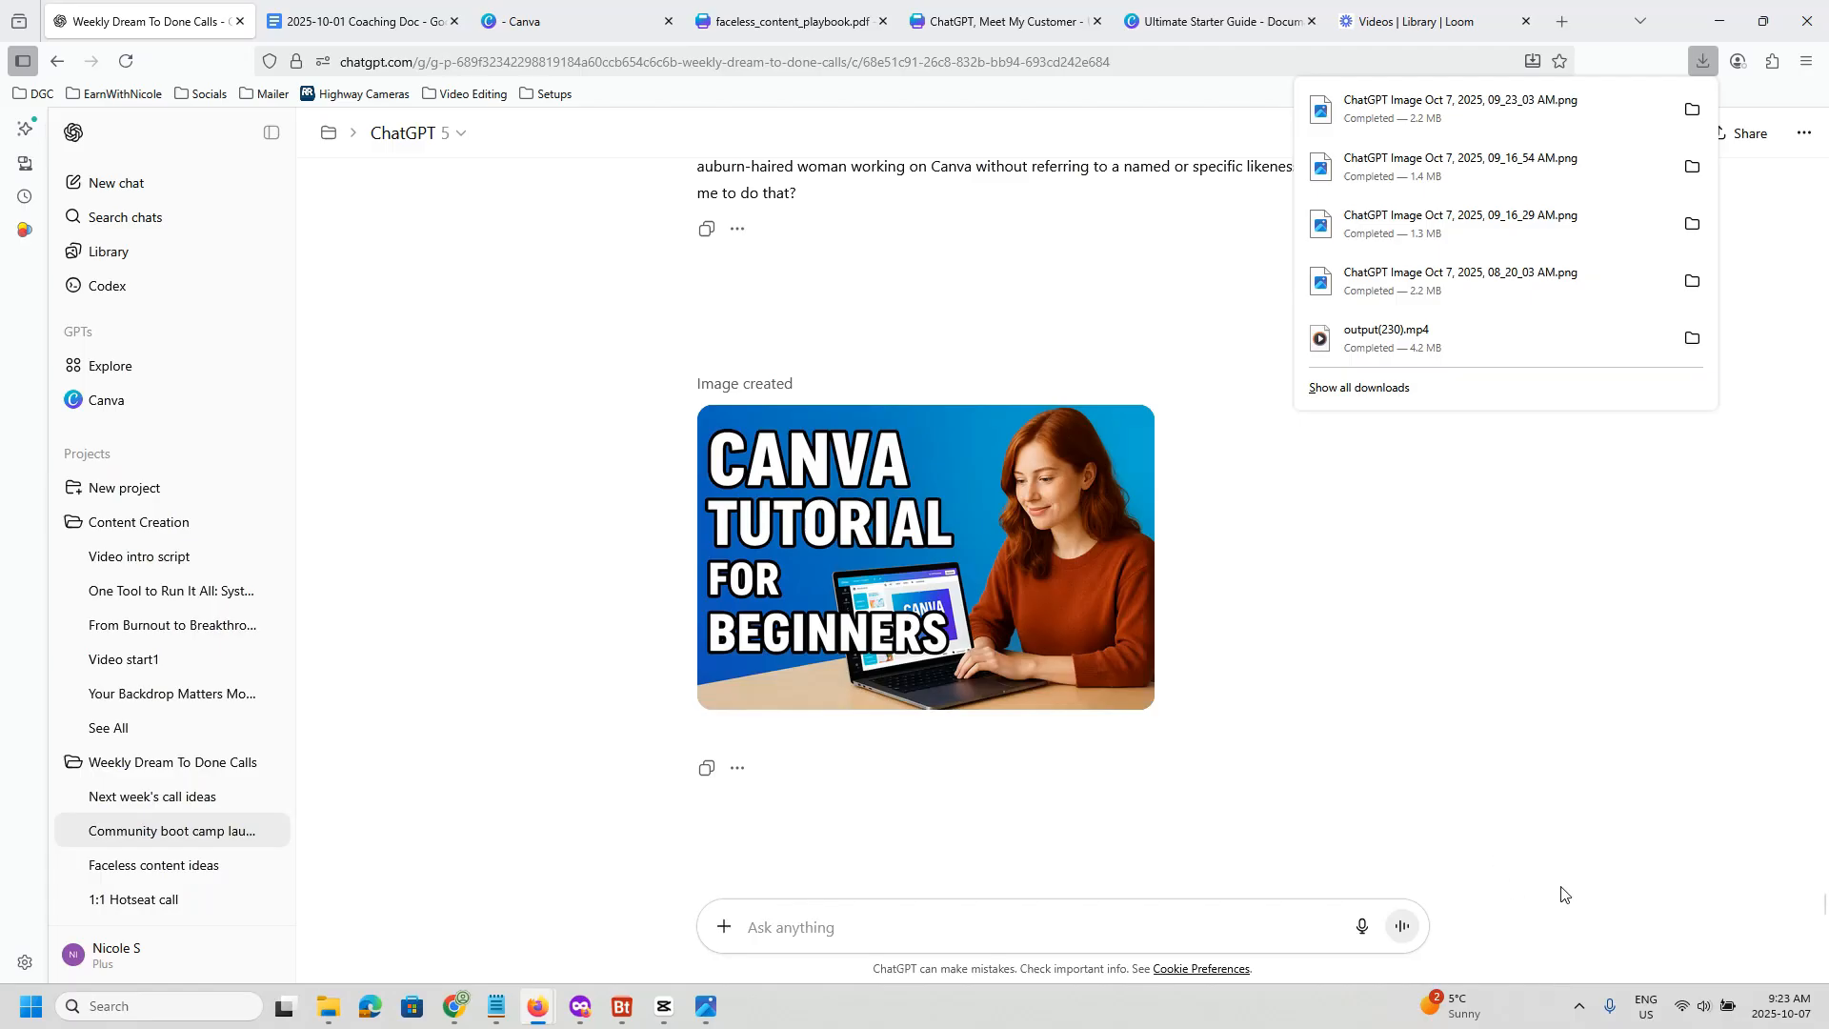
# Step: Switch to Canva, create a blank YouTube Thumbnail design and upload "ChatGPT Image Oct 7, 2025, 09_23_03 AM" from Downloads
pyautogui.hotkey('ctrl', '3')
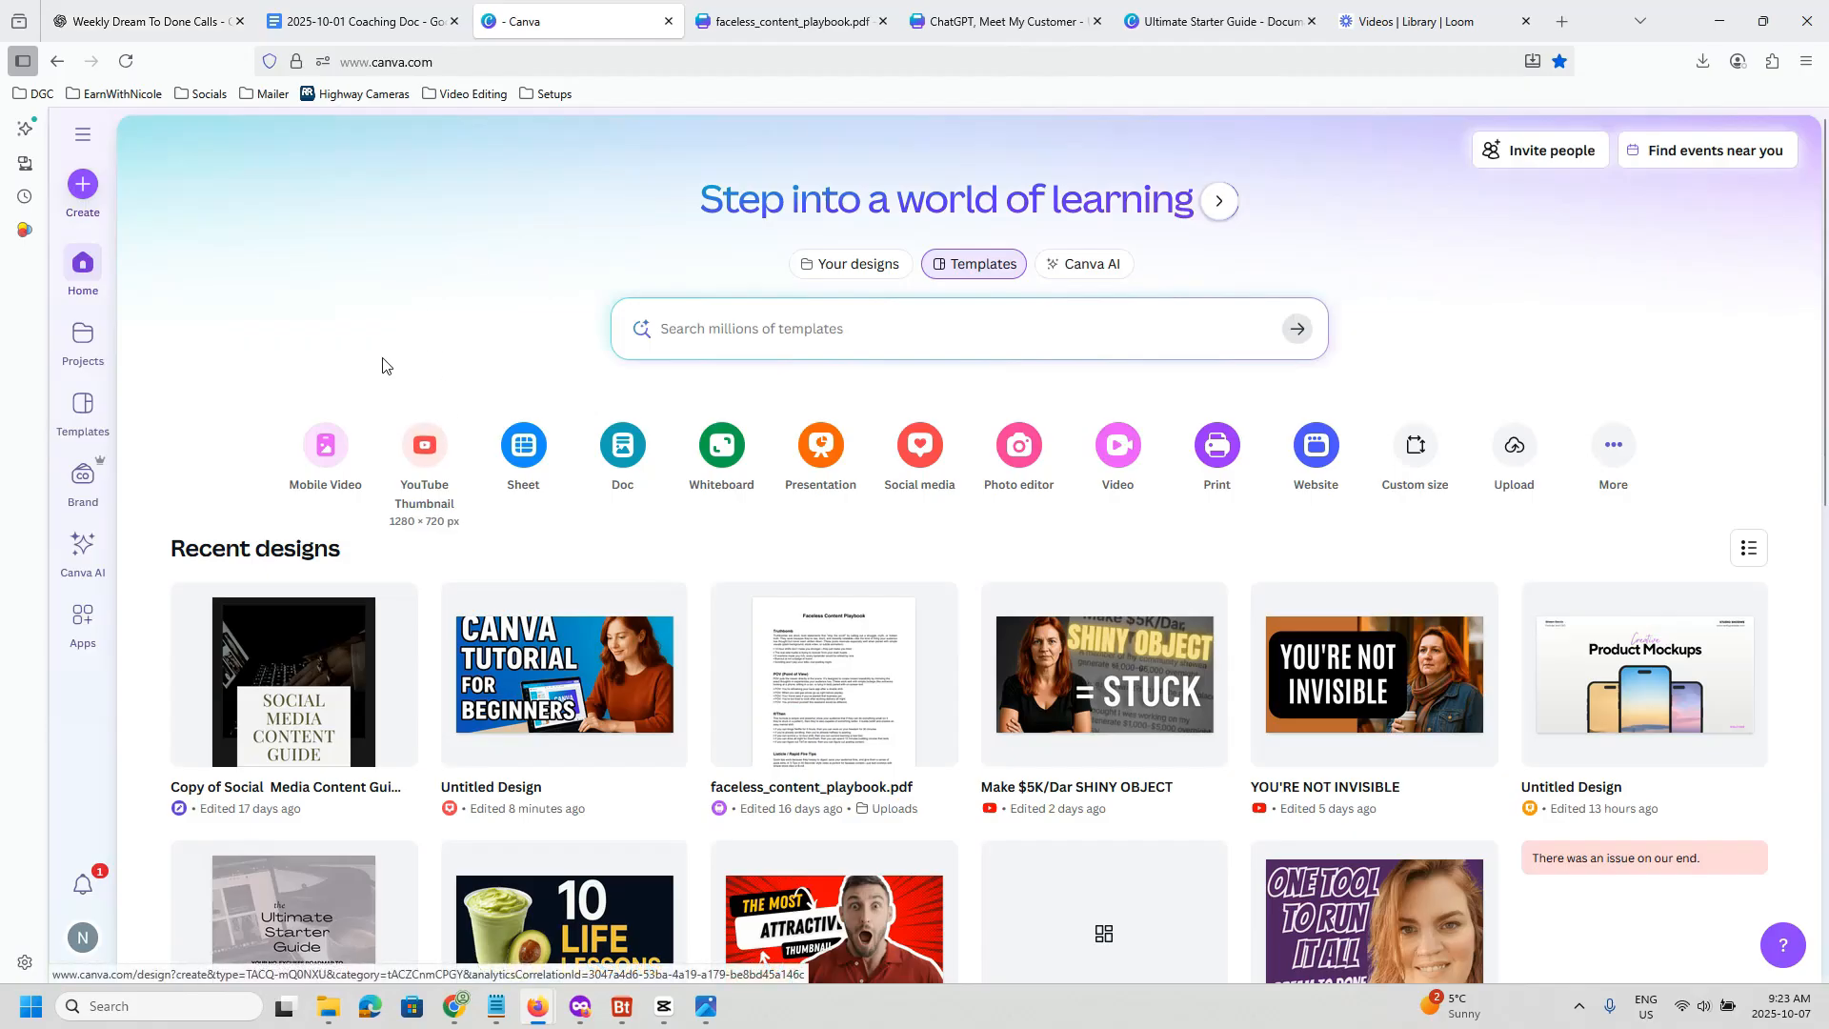
pyautogui.click(425, 457)
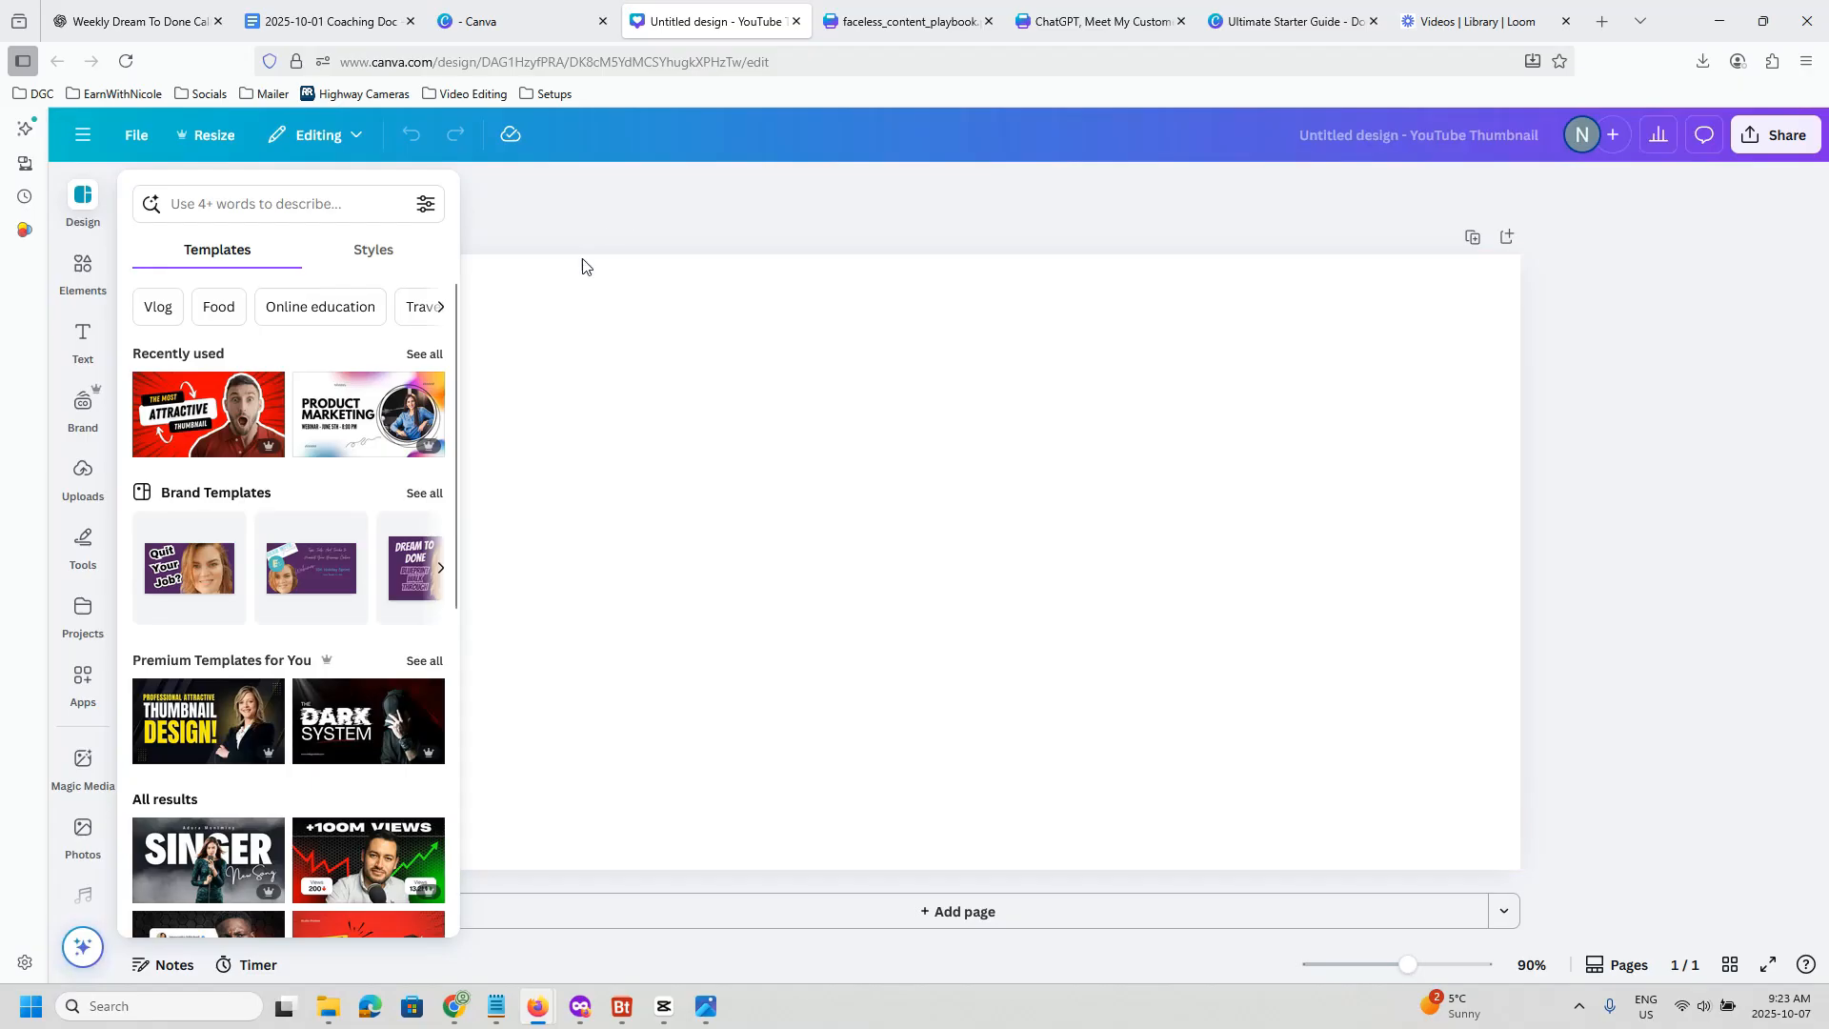
pyautogui.click(81, 476)
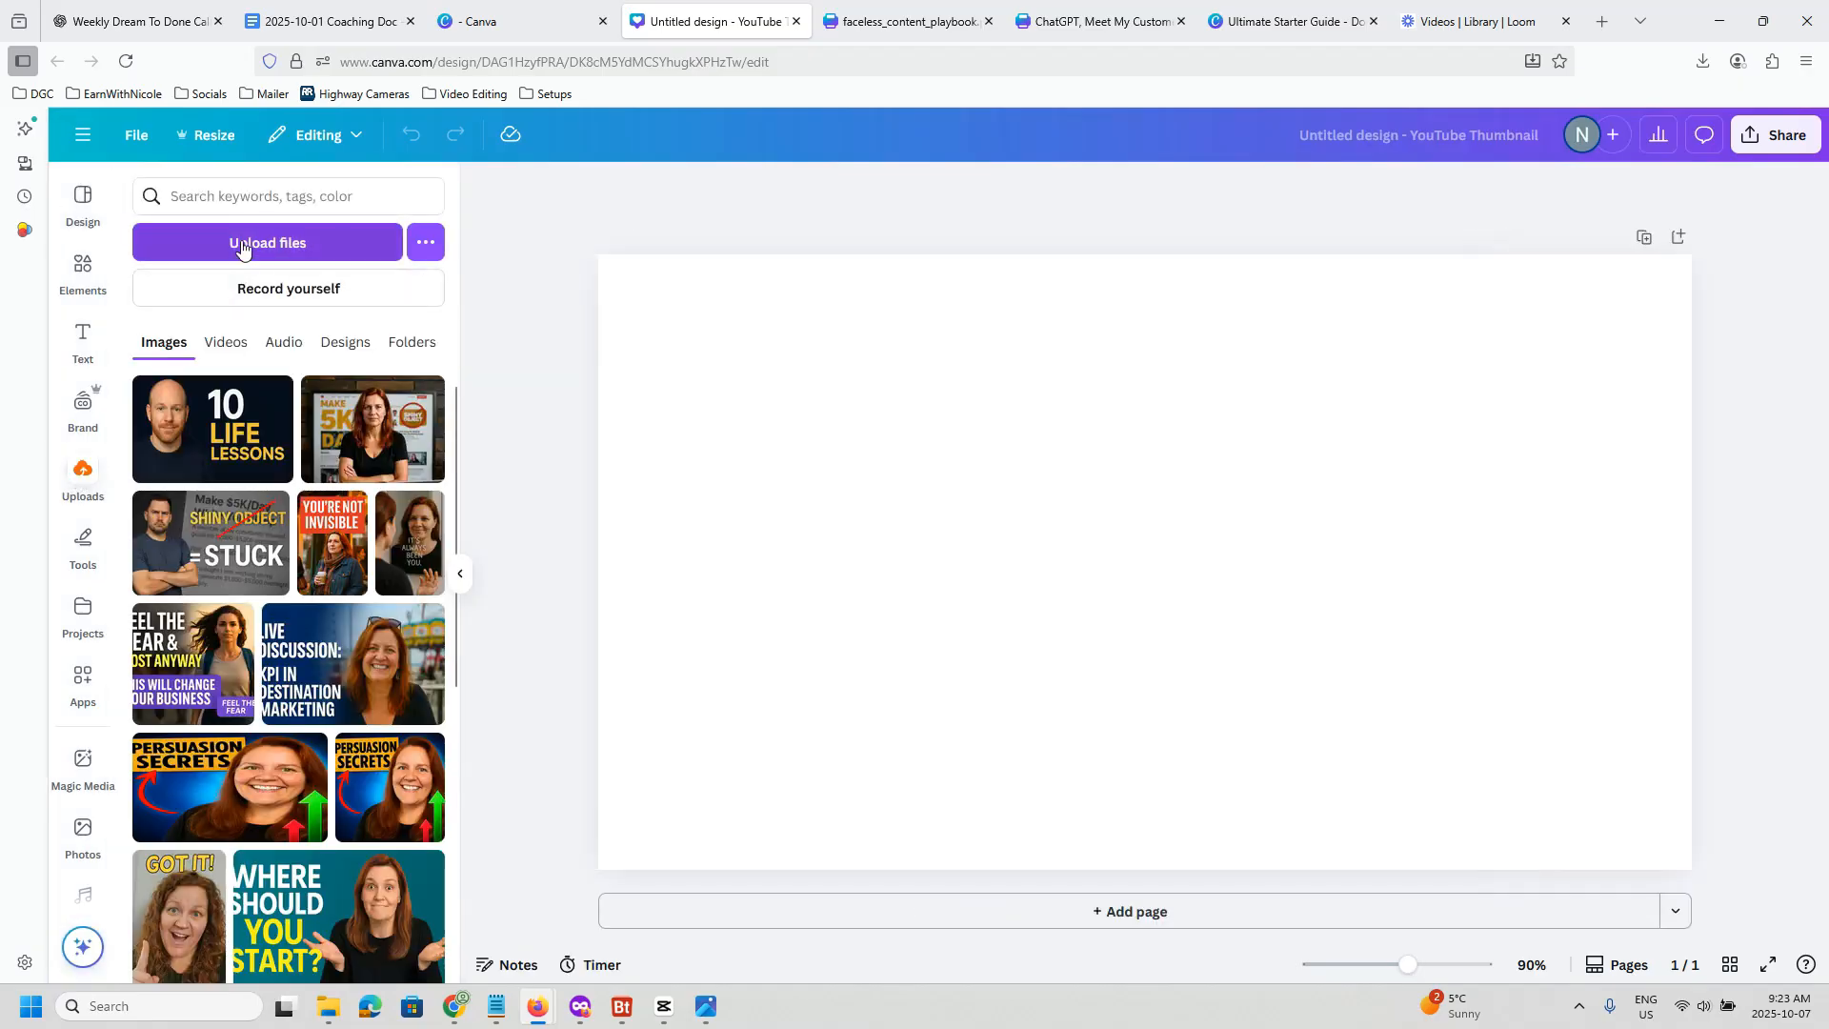
pyautogui.click(241, 247)
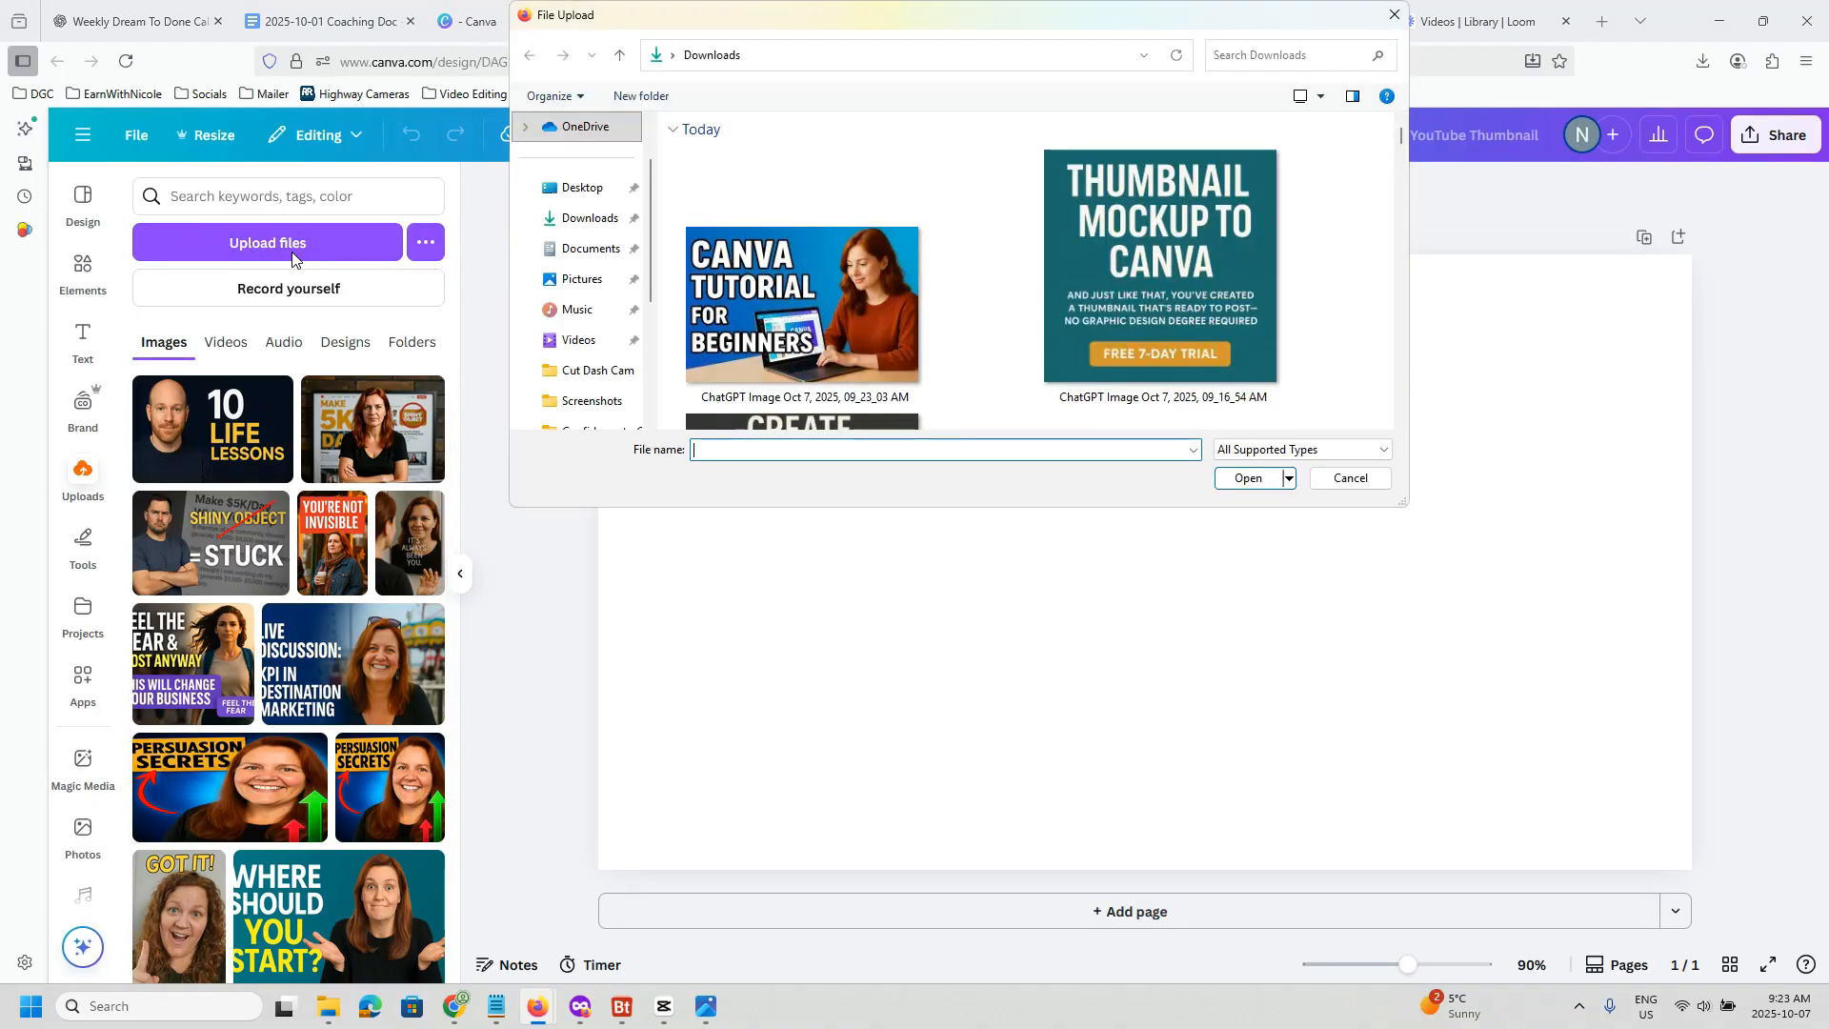
pyautogui.click(812, 302)
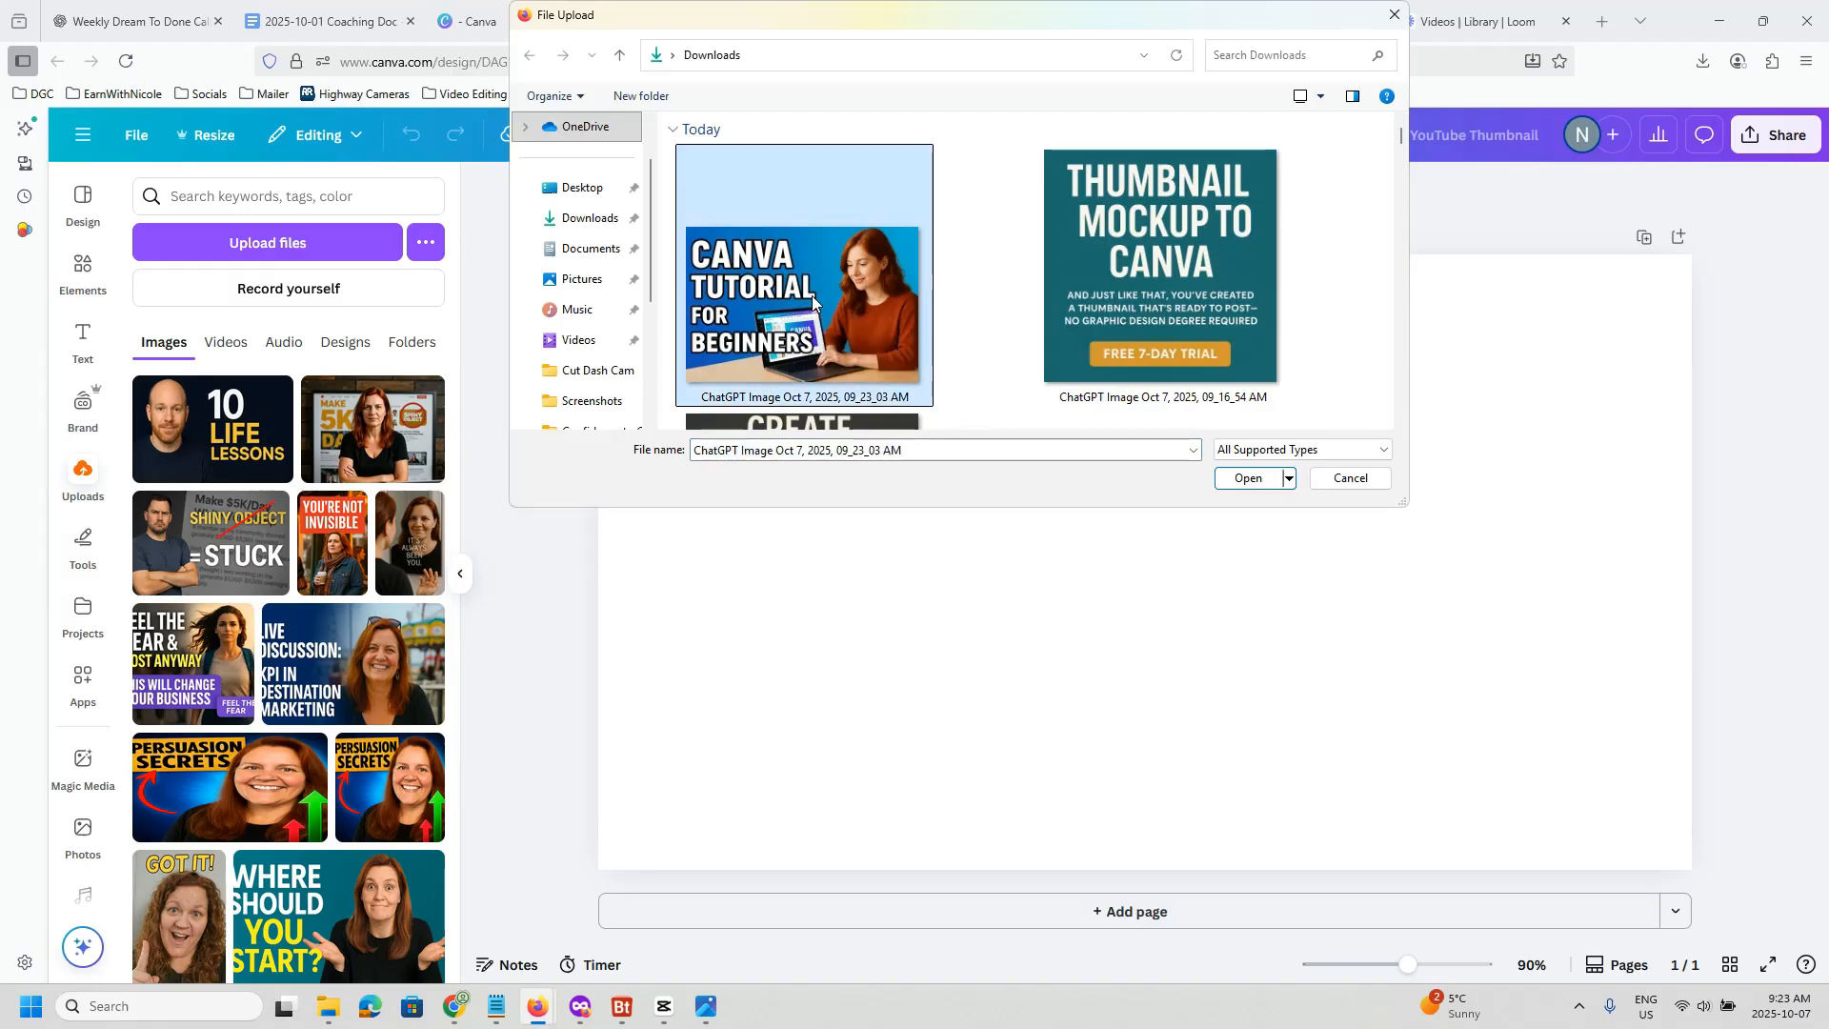
pyautogui.doubleClick(813, 302)
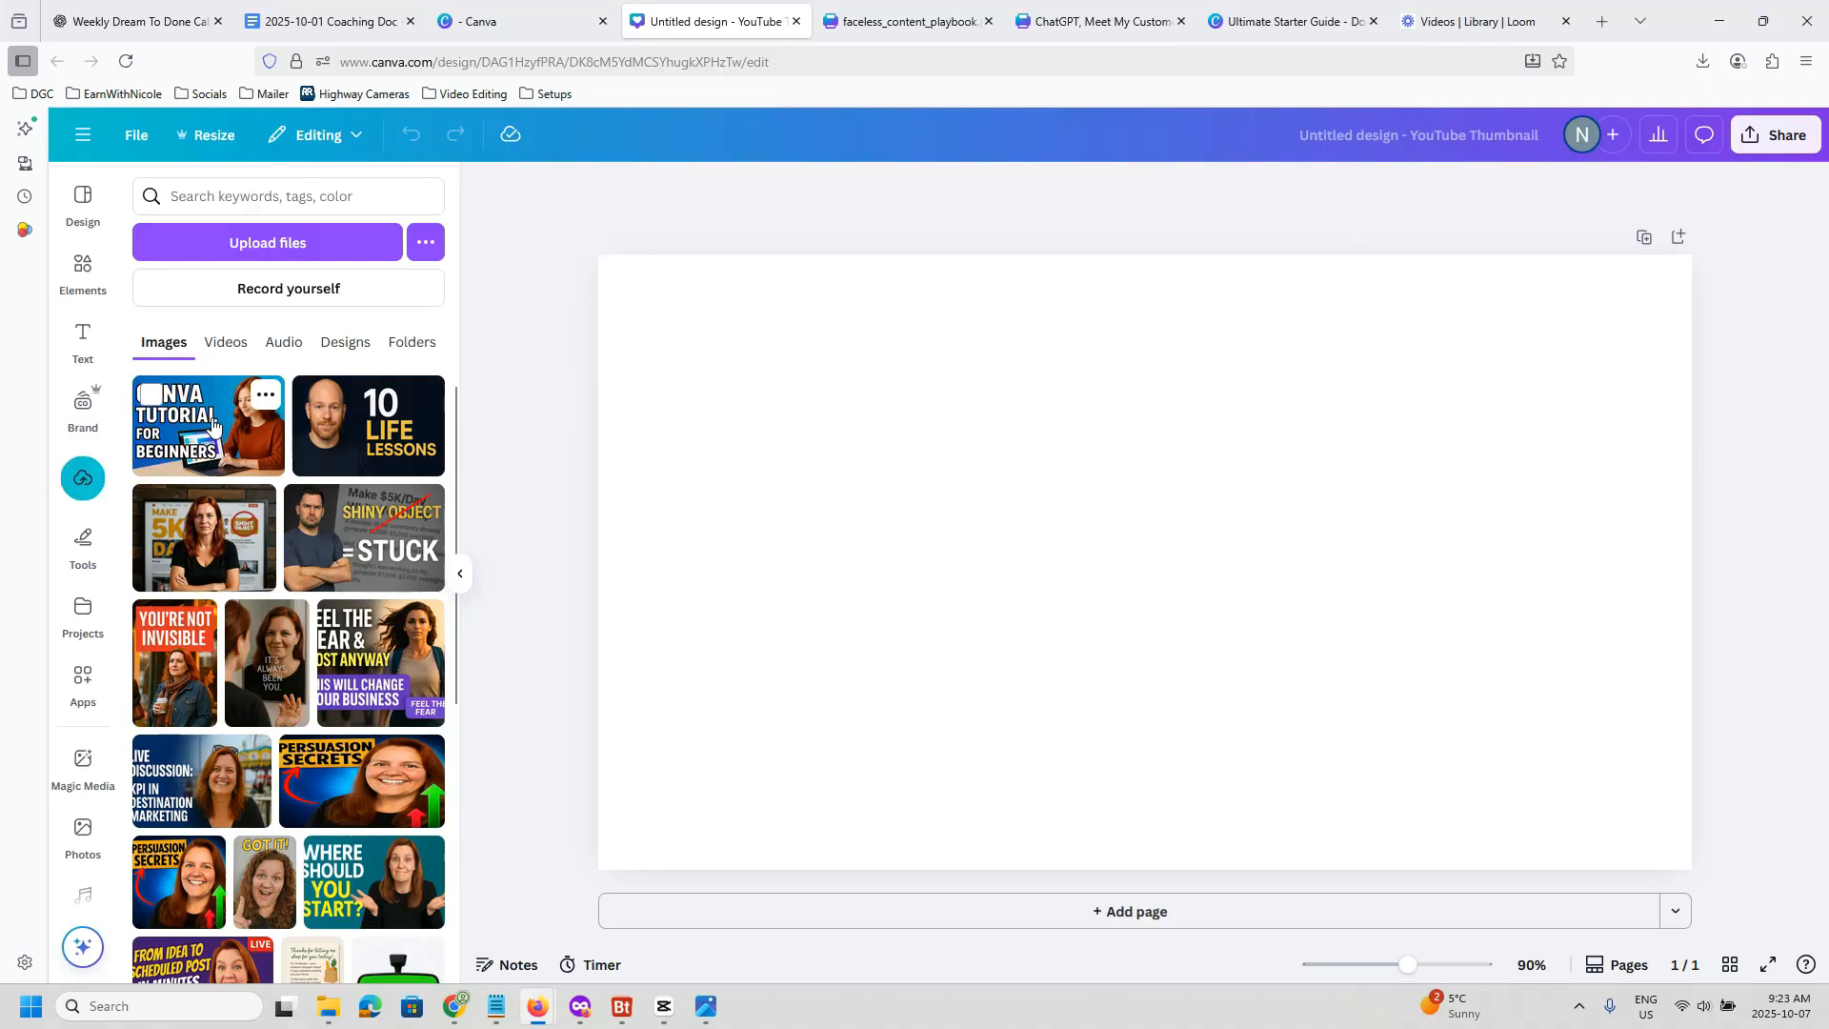
# Step: Place the uploaded "Canva Tutorial for Beginners" image on the blank page and set it as the background
pyautogui.moveTo(191, 419); pyautogui.dragTo(735, 398)
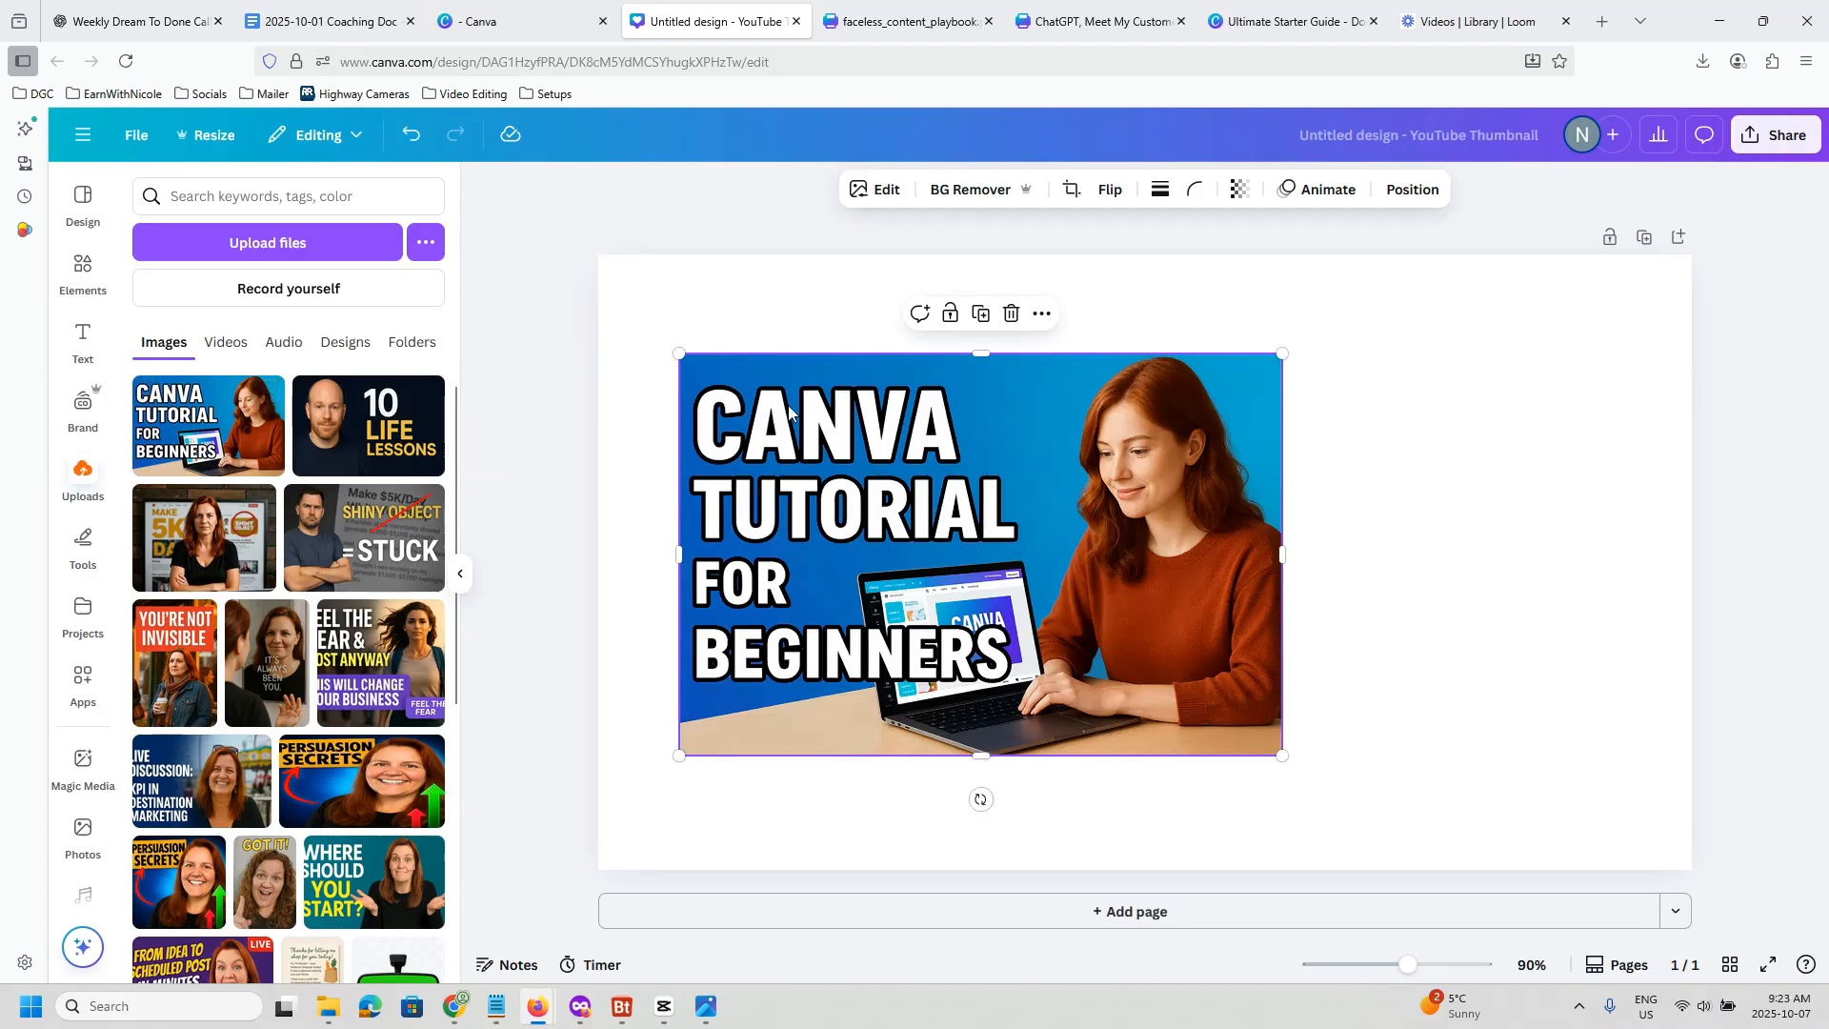
pyautogui.rightClick(986, 430)
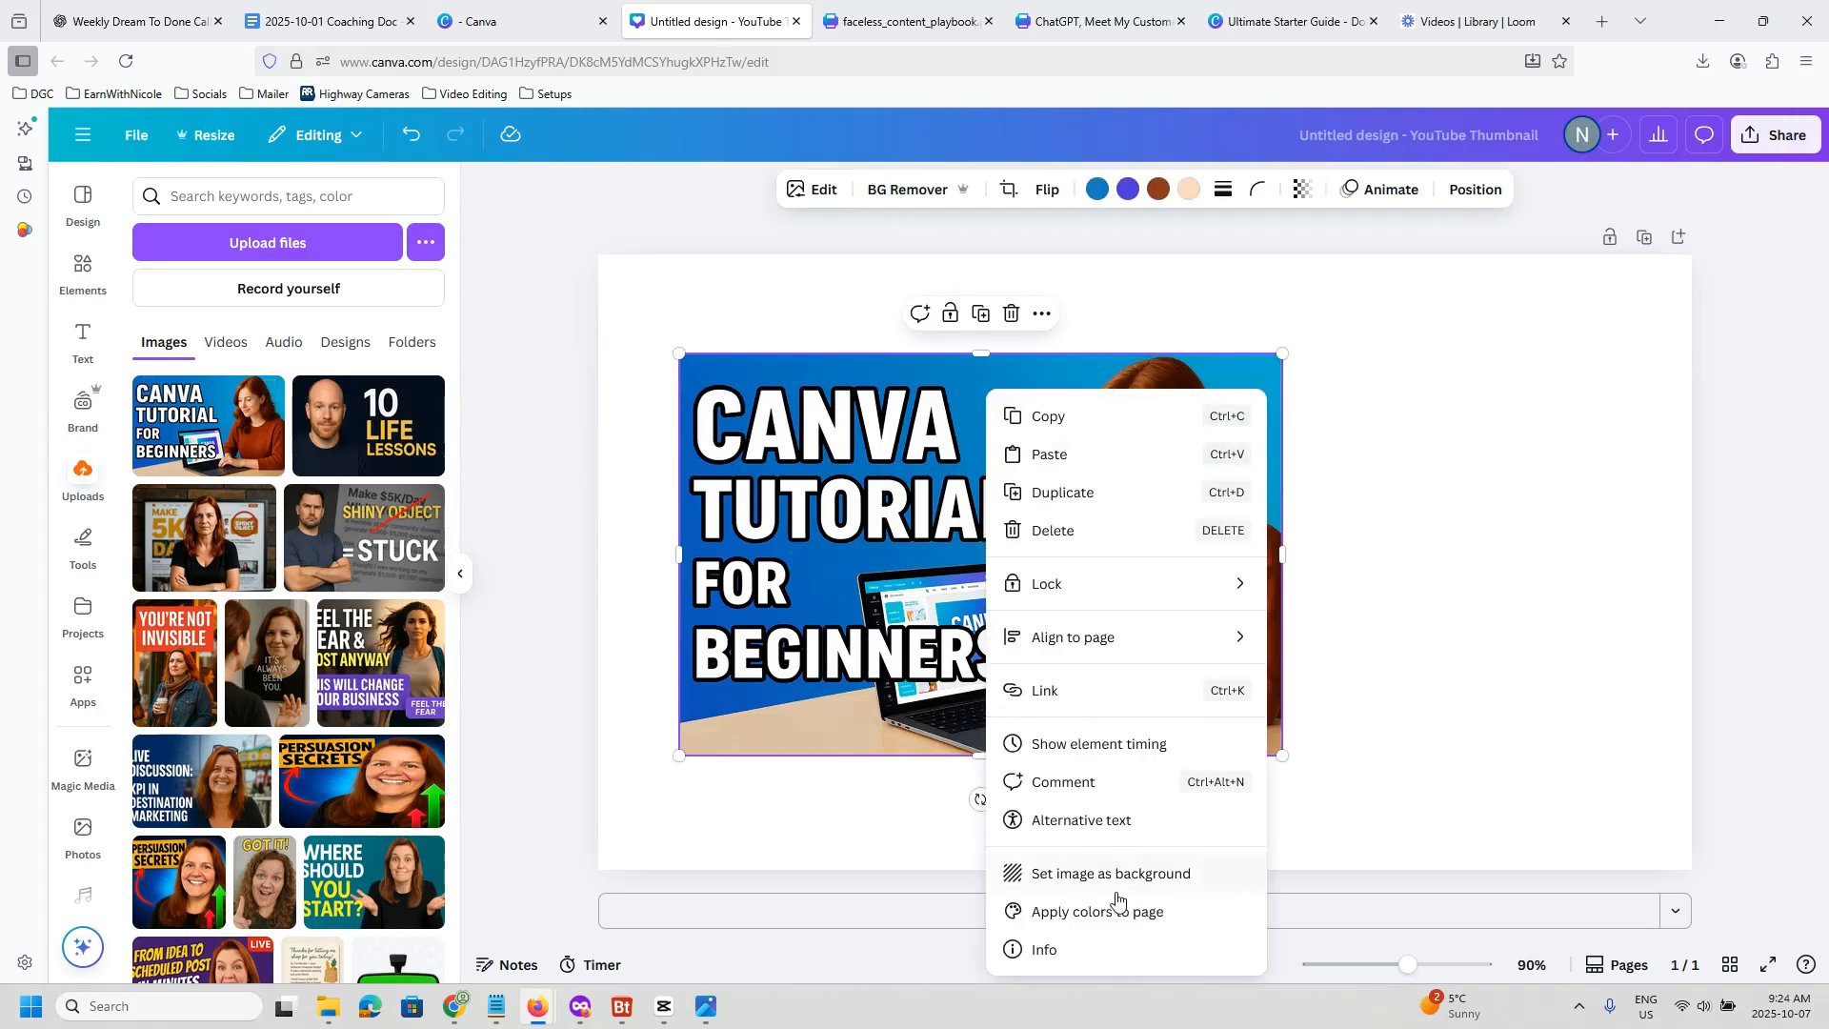
pyautogui.click(1071, 875)
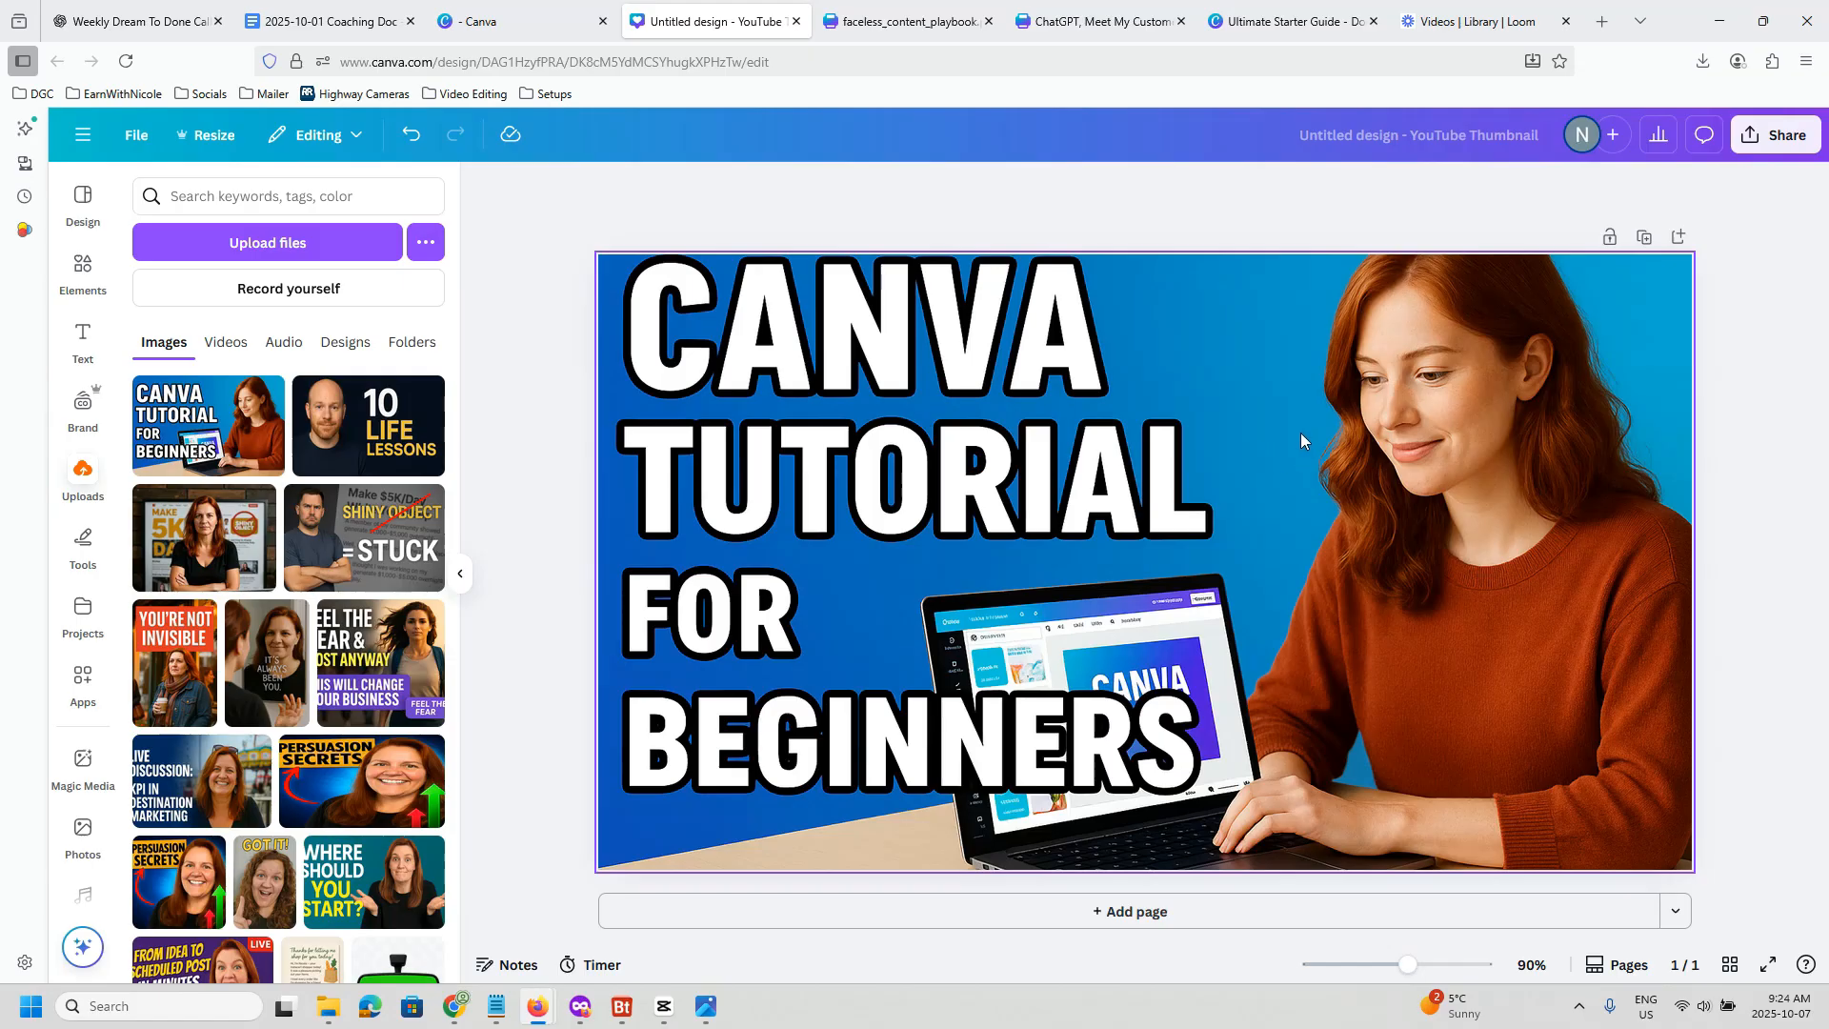
# Step: Use Grab Text on the background image to extract "CANVA TUTORIAL", "FOR" and "BEGINNERS" as editable text
pyautogui.click(819, 486)
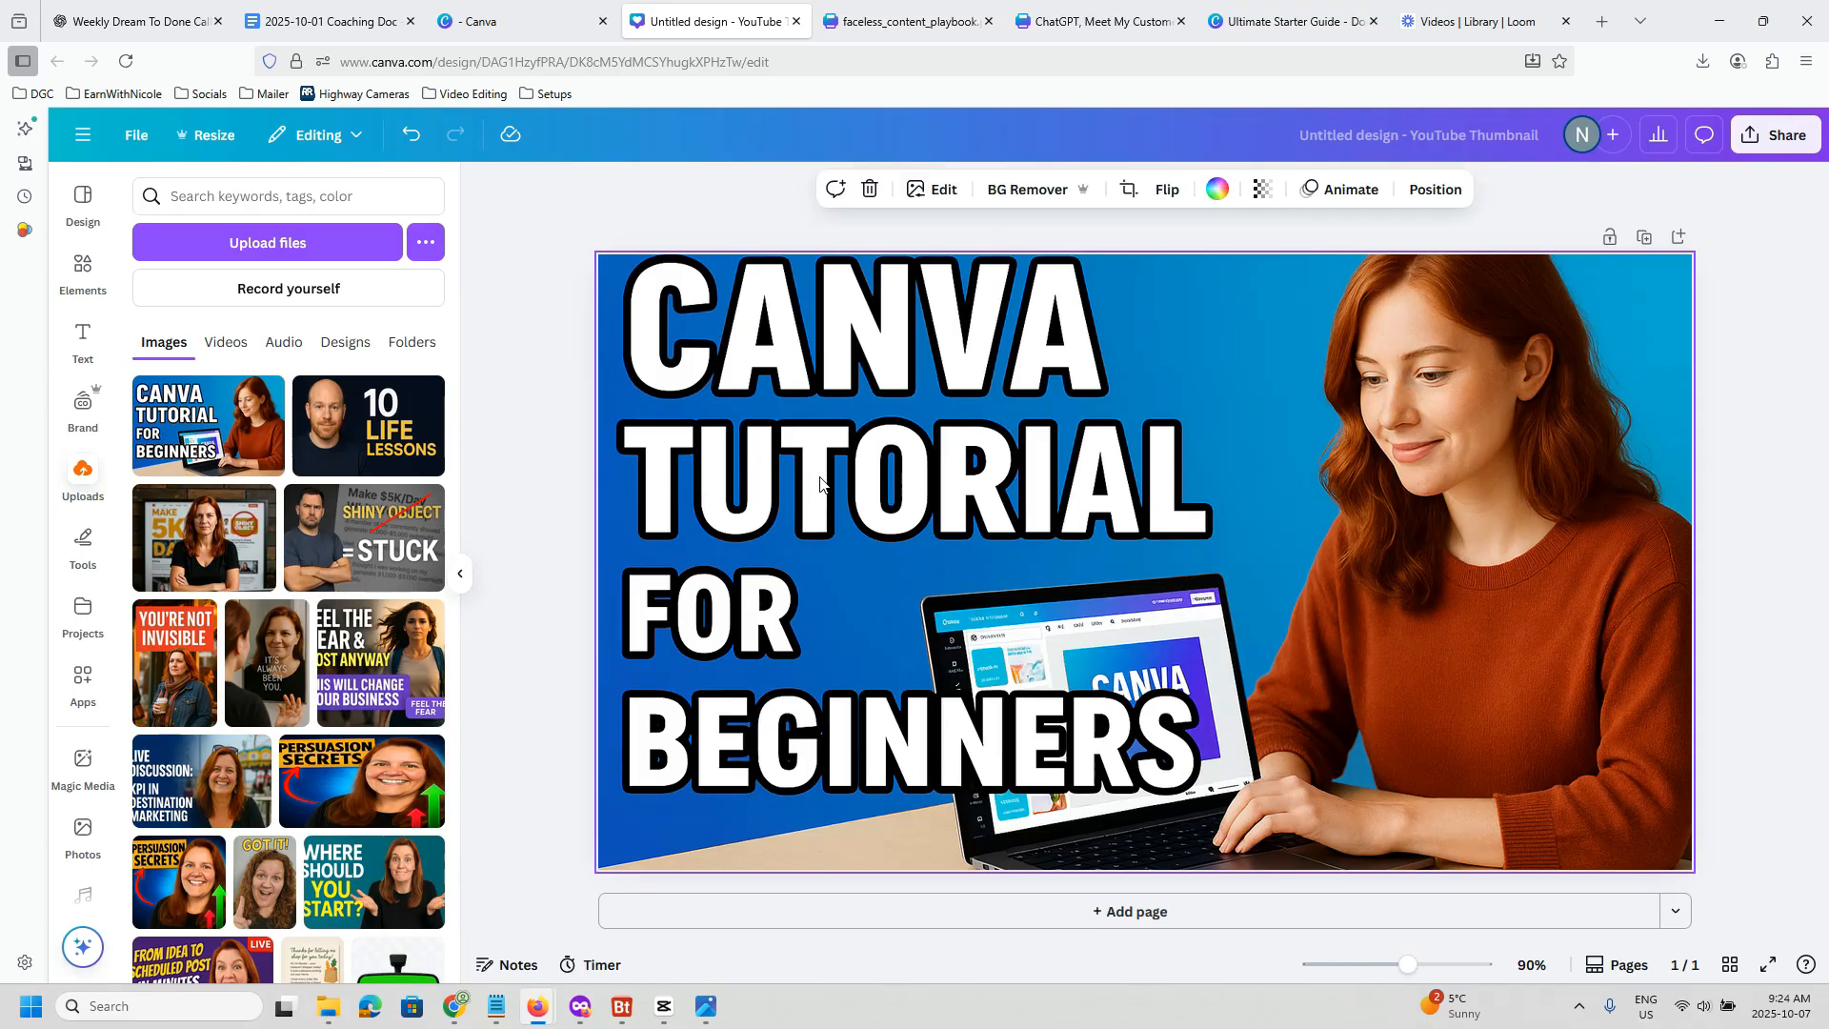
pyautogui.click(927, 191)
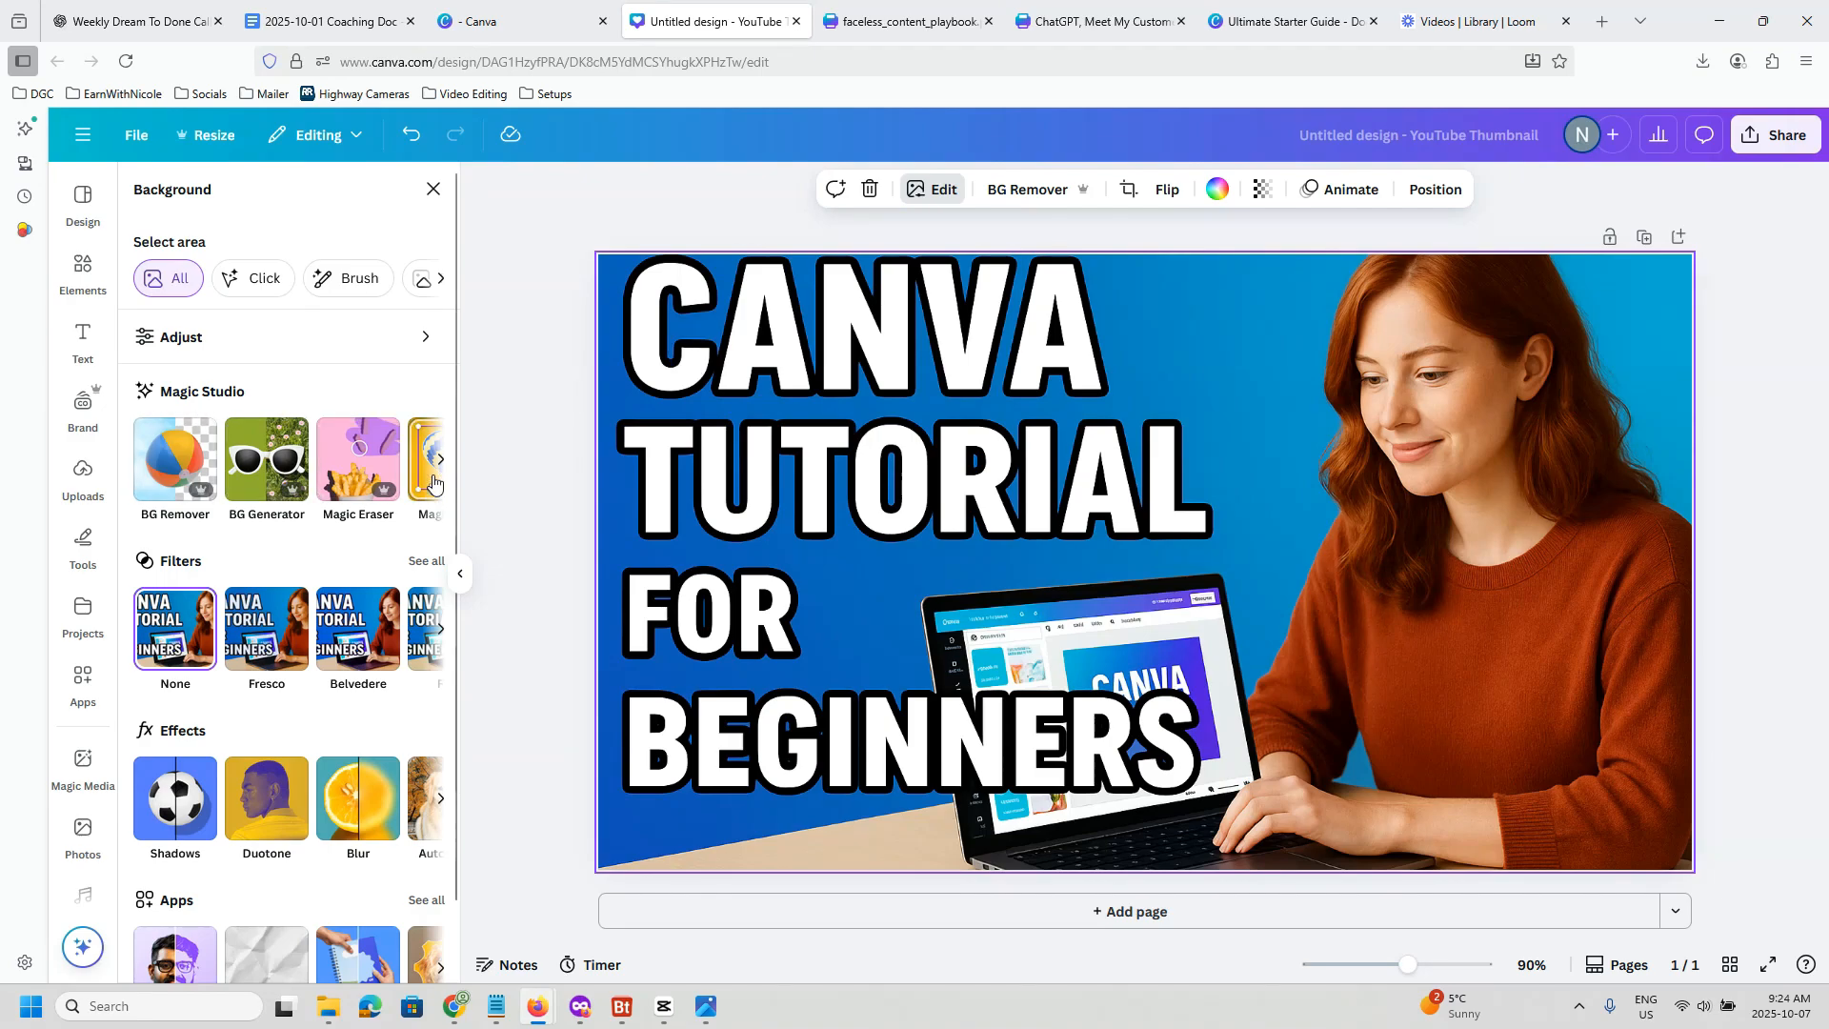
pyautogui.click(440, 466)
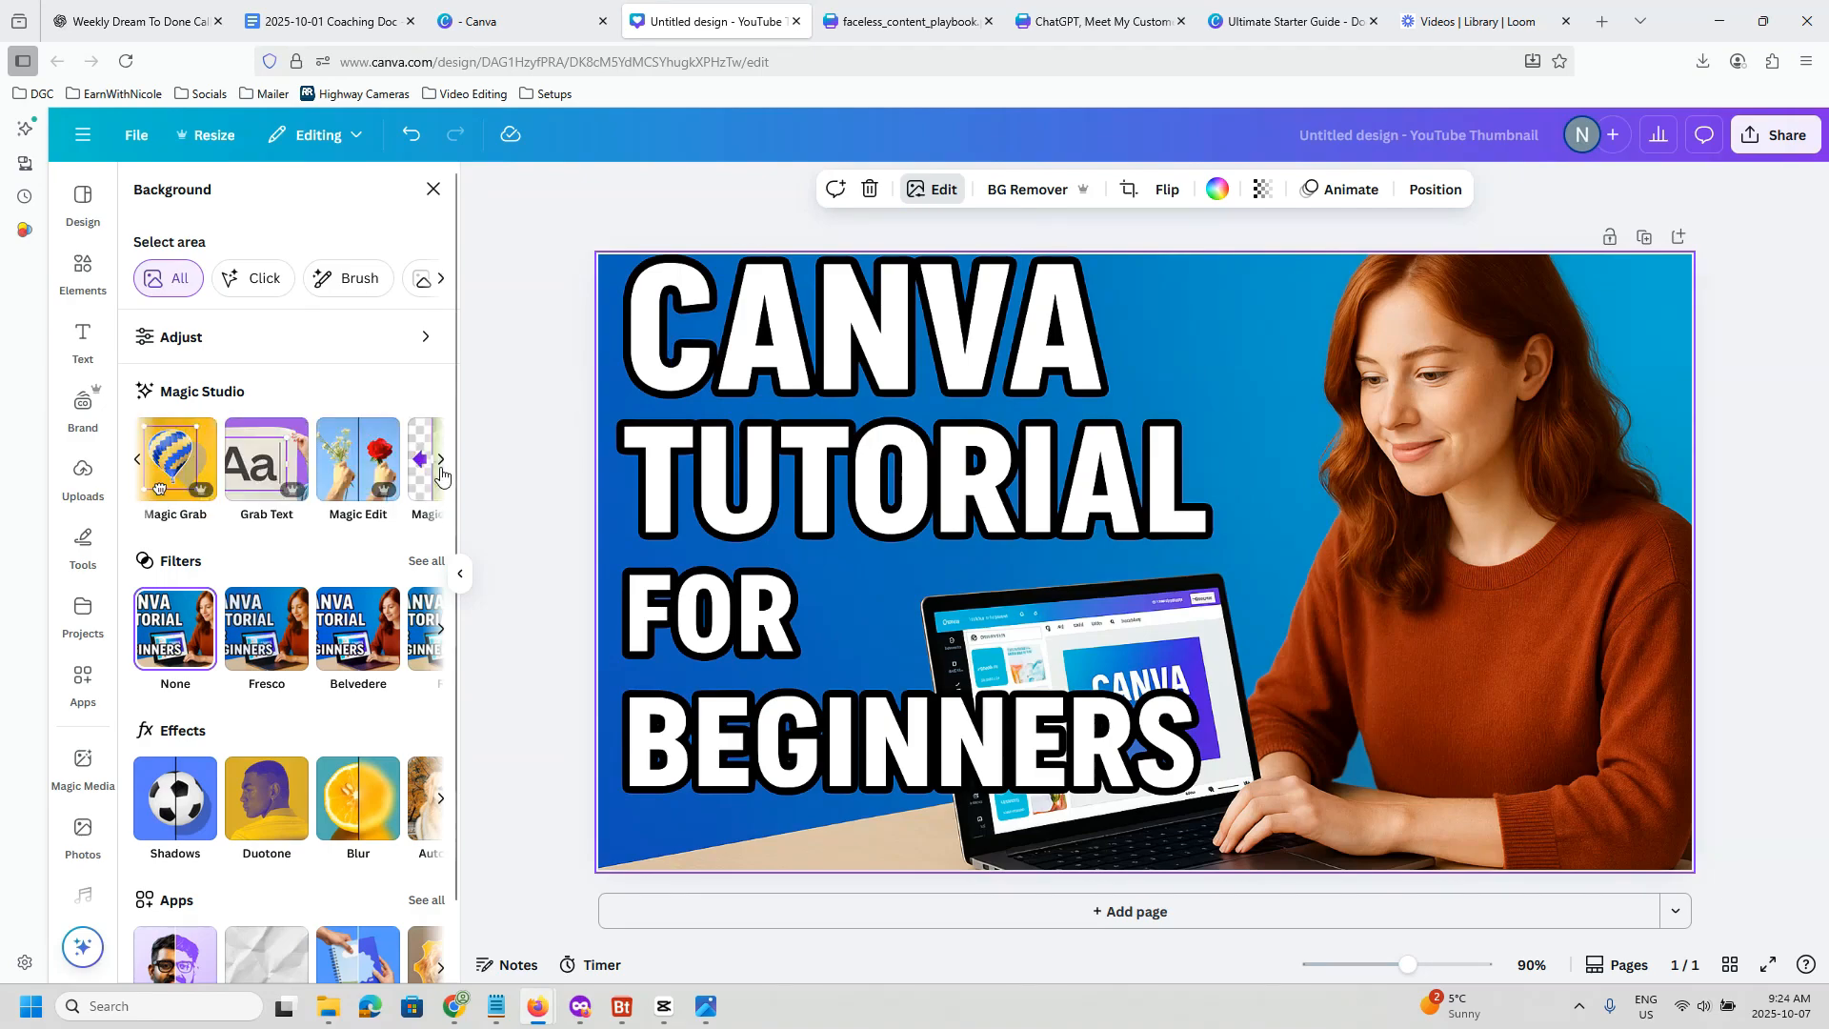
pyautogui.click(254, 479)
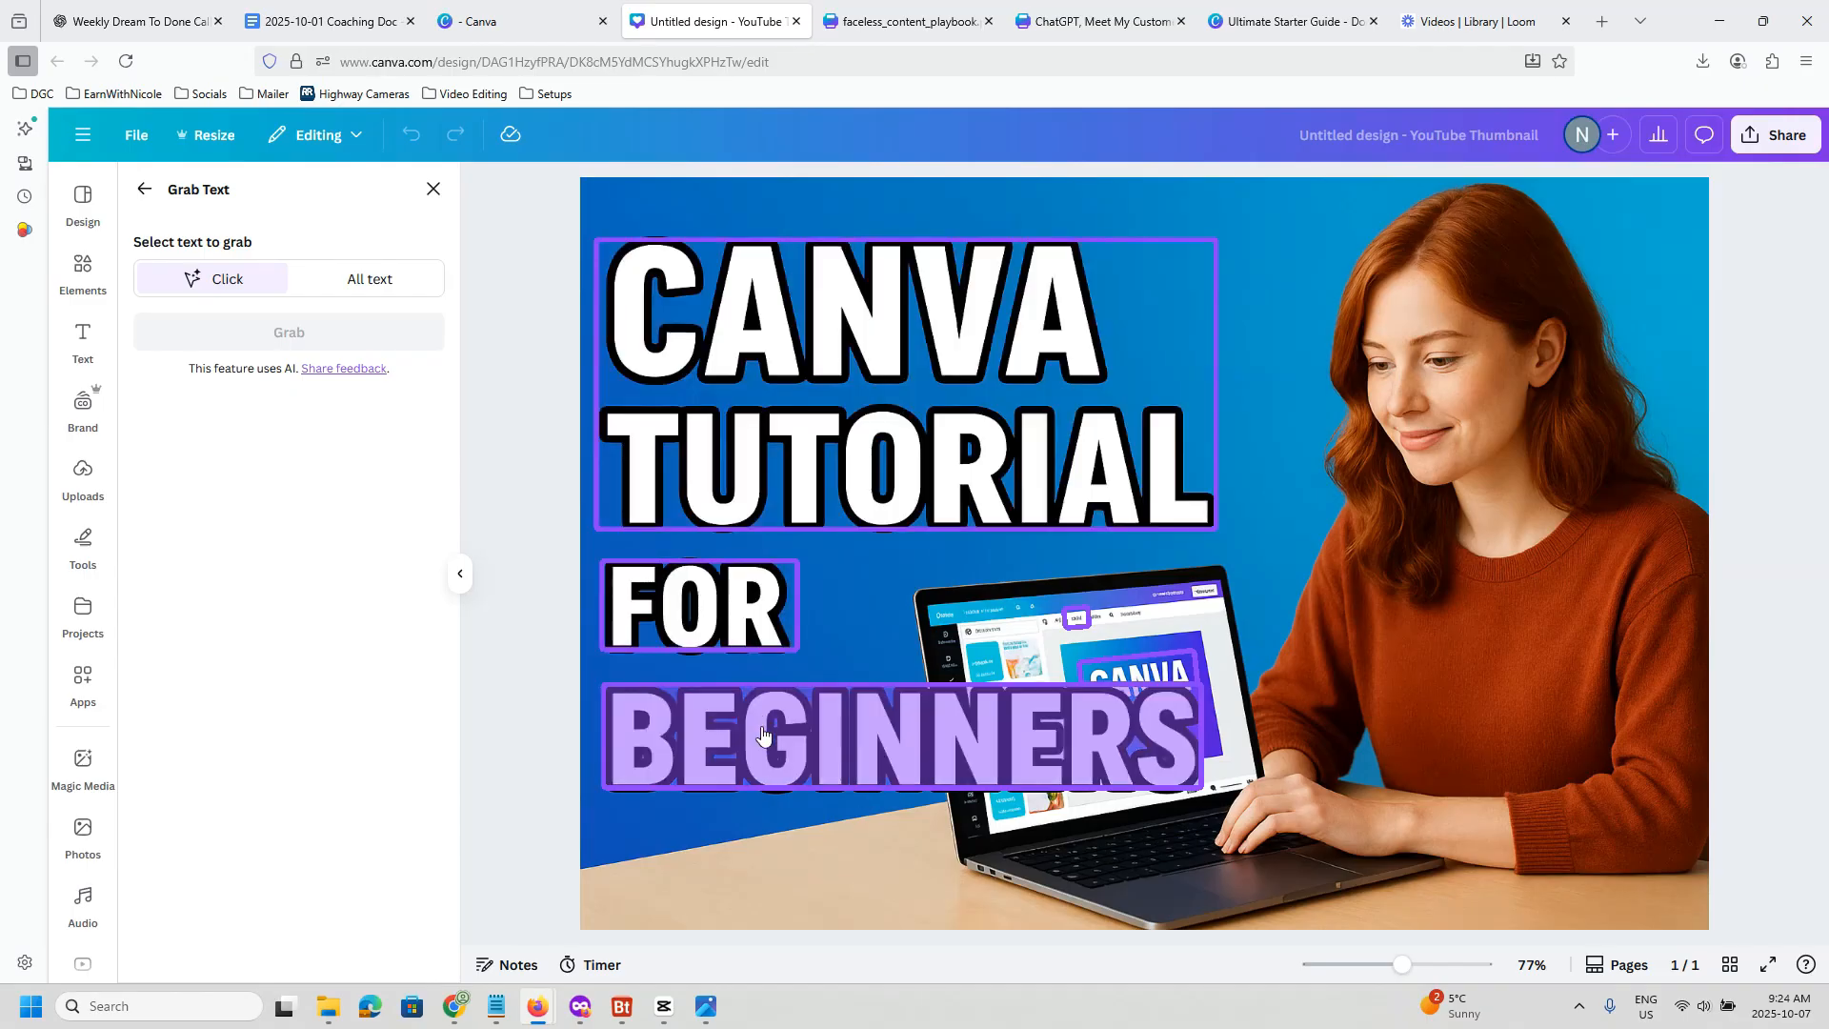
pyautogui.click(803, 762)
pyautogui.click(740, 617)
pyautogui.click(759, 438)
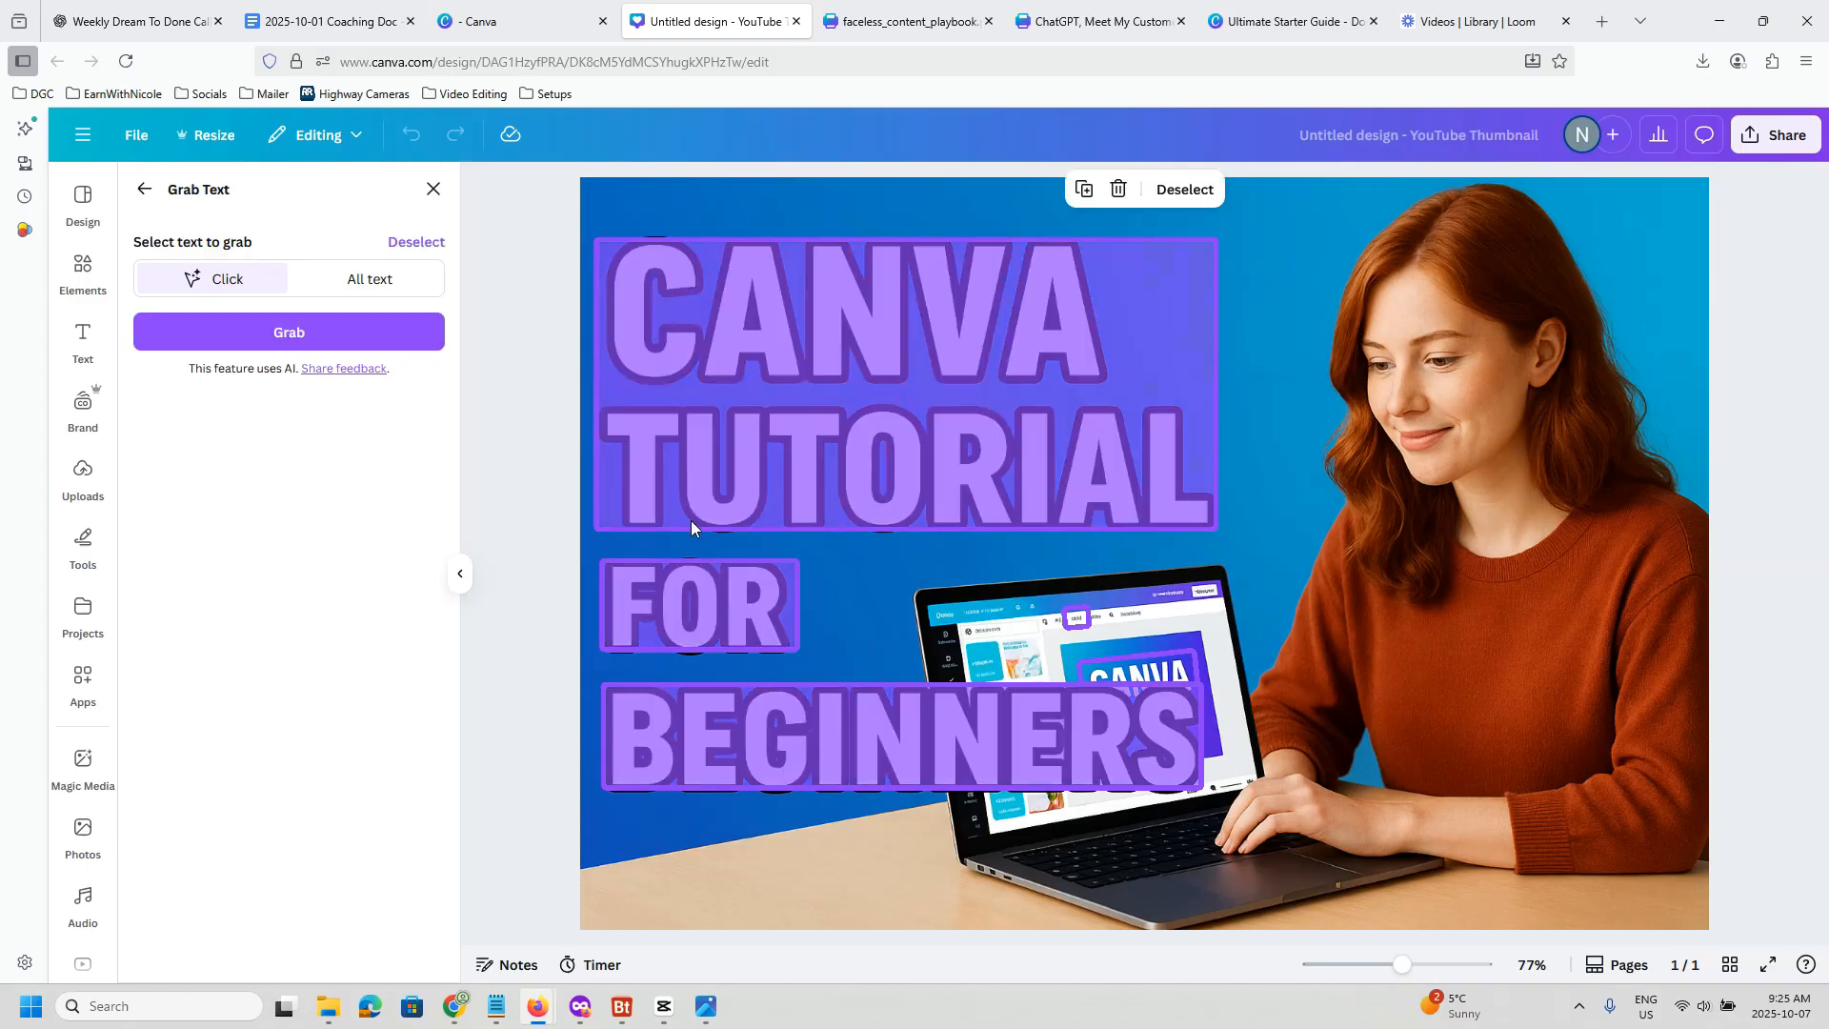
pyautogui.click(289, 333)
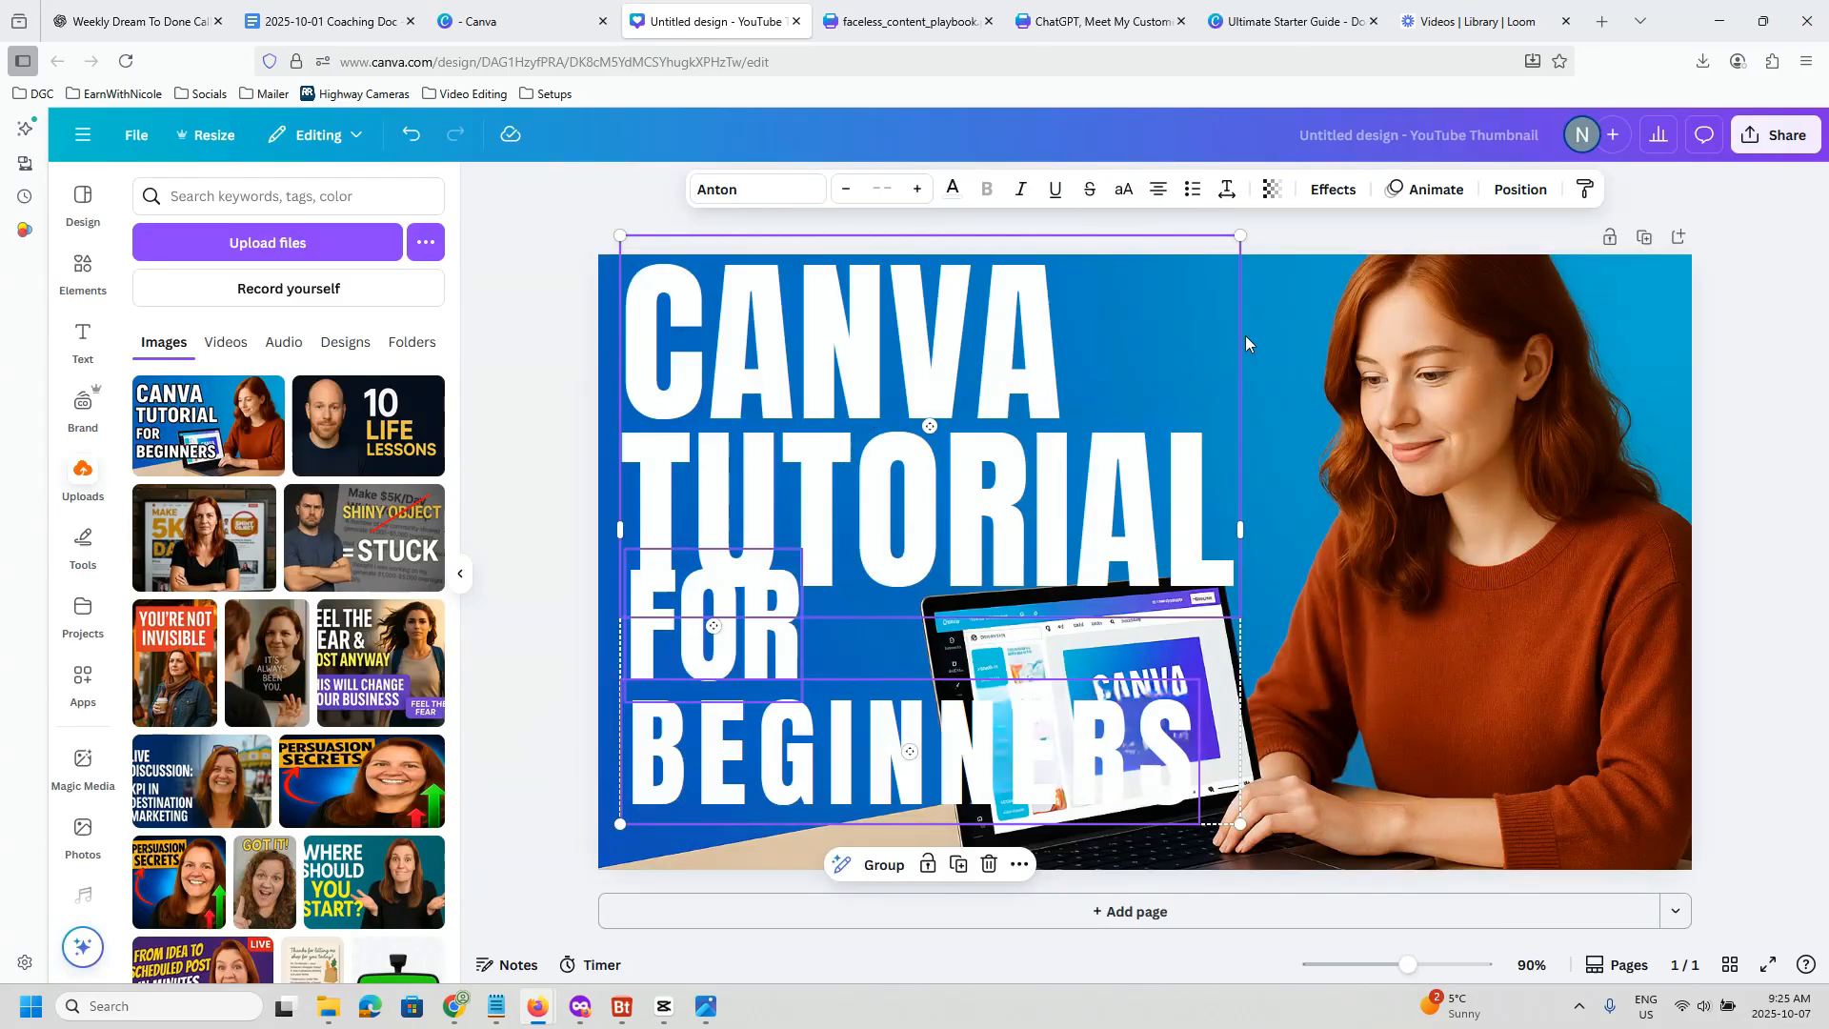
# Step: Select only the "CANVA TUTORIAL" text box and move it slightly down and to the left
pyautogui.click(1292, 317)
pyautogui.click(1010, 336)
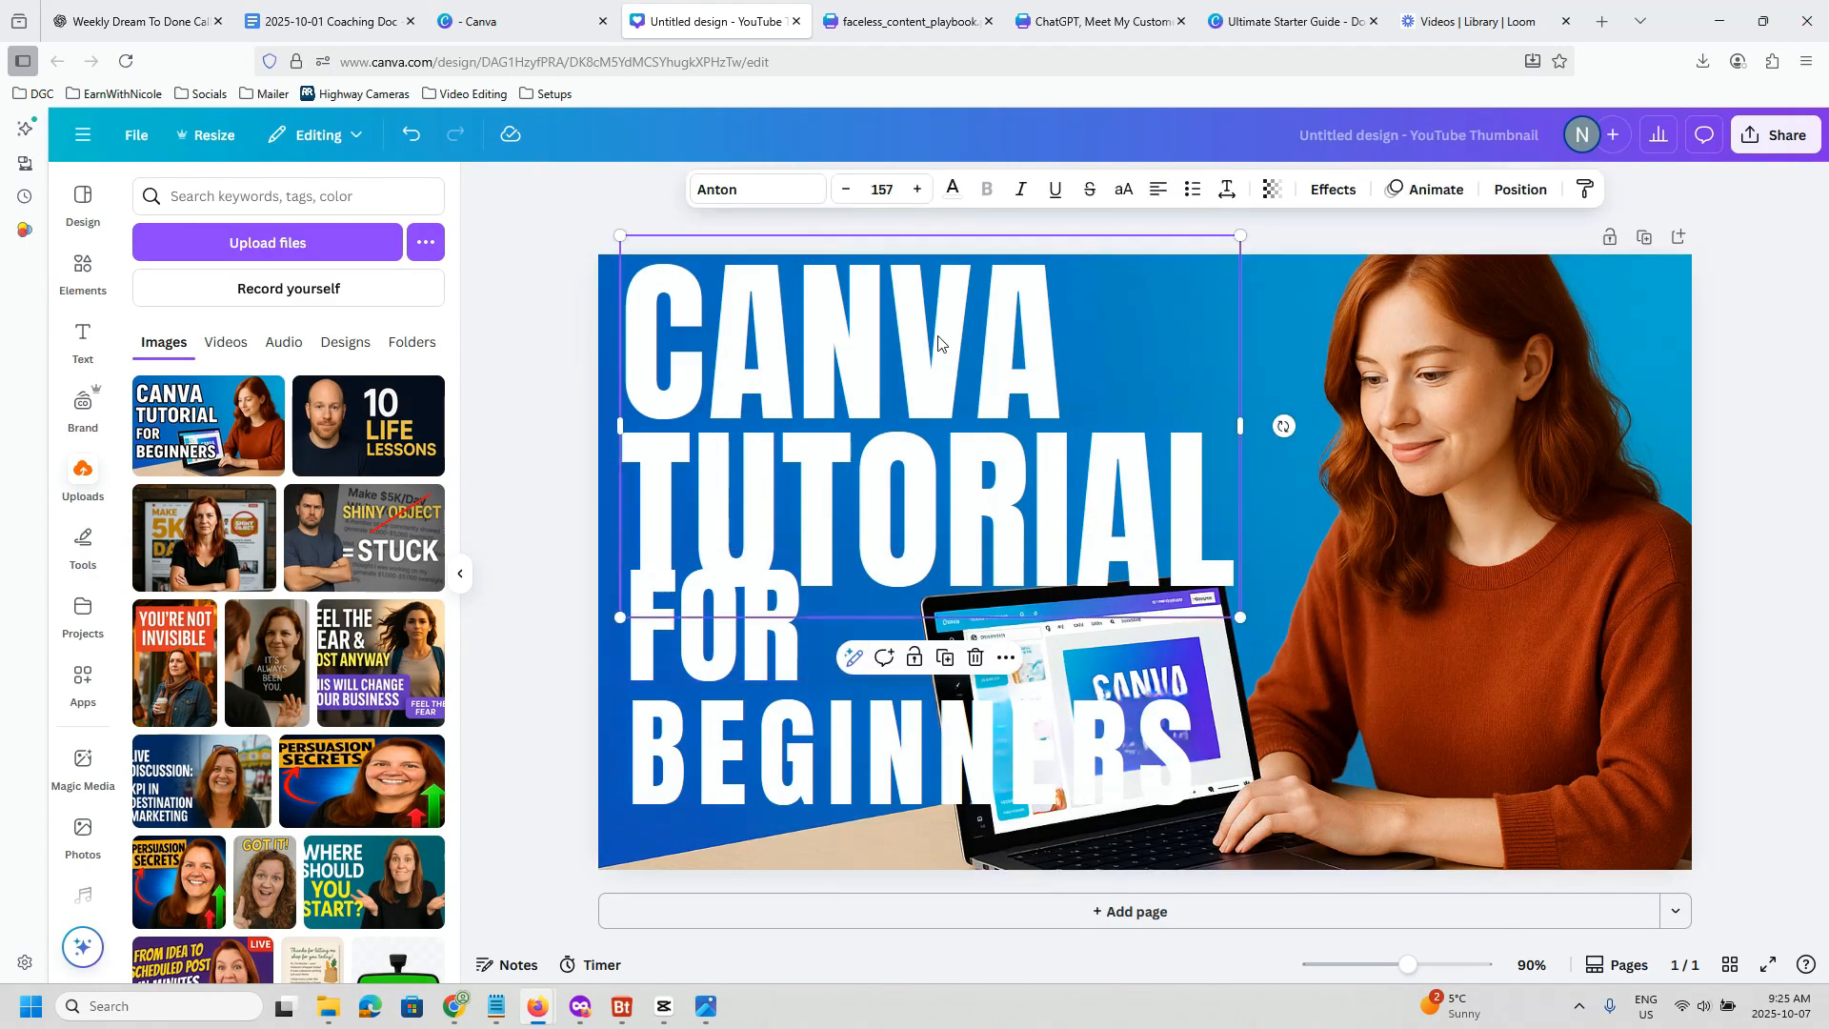
pyautogui.moveTo(938, 341)
pyautogui.mouseDown()
pyautogui.moveTo(1298, 345)
pyautogui.moveTo(927, 339)
pyautogui.mouseUp()
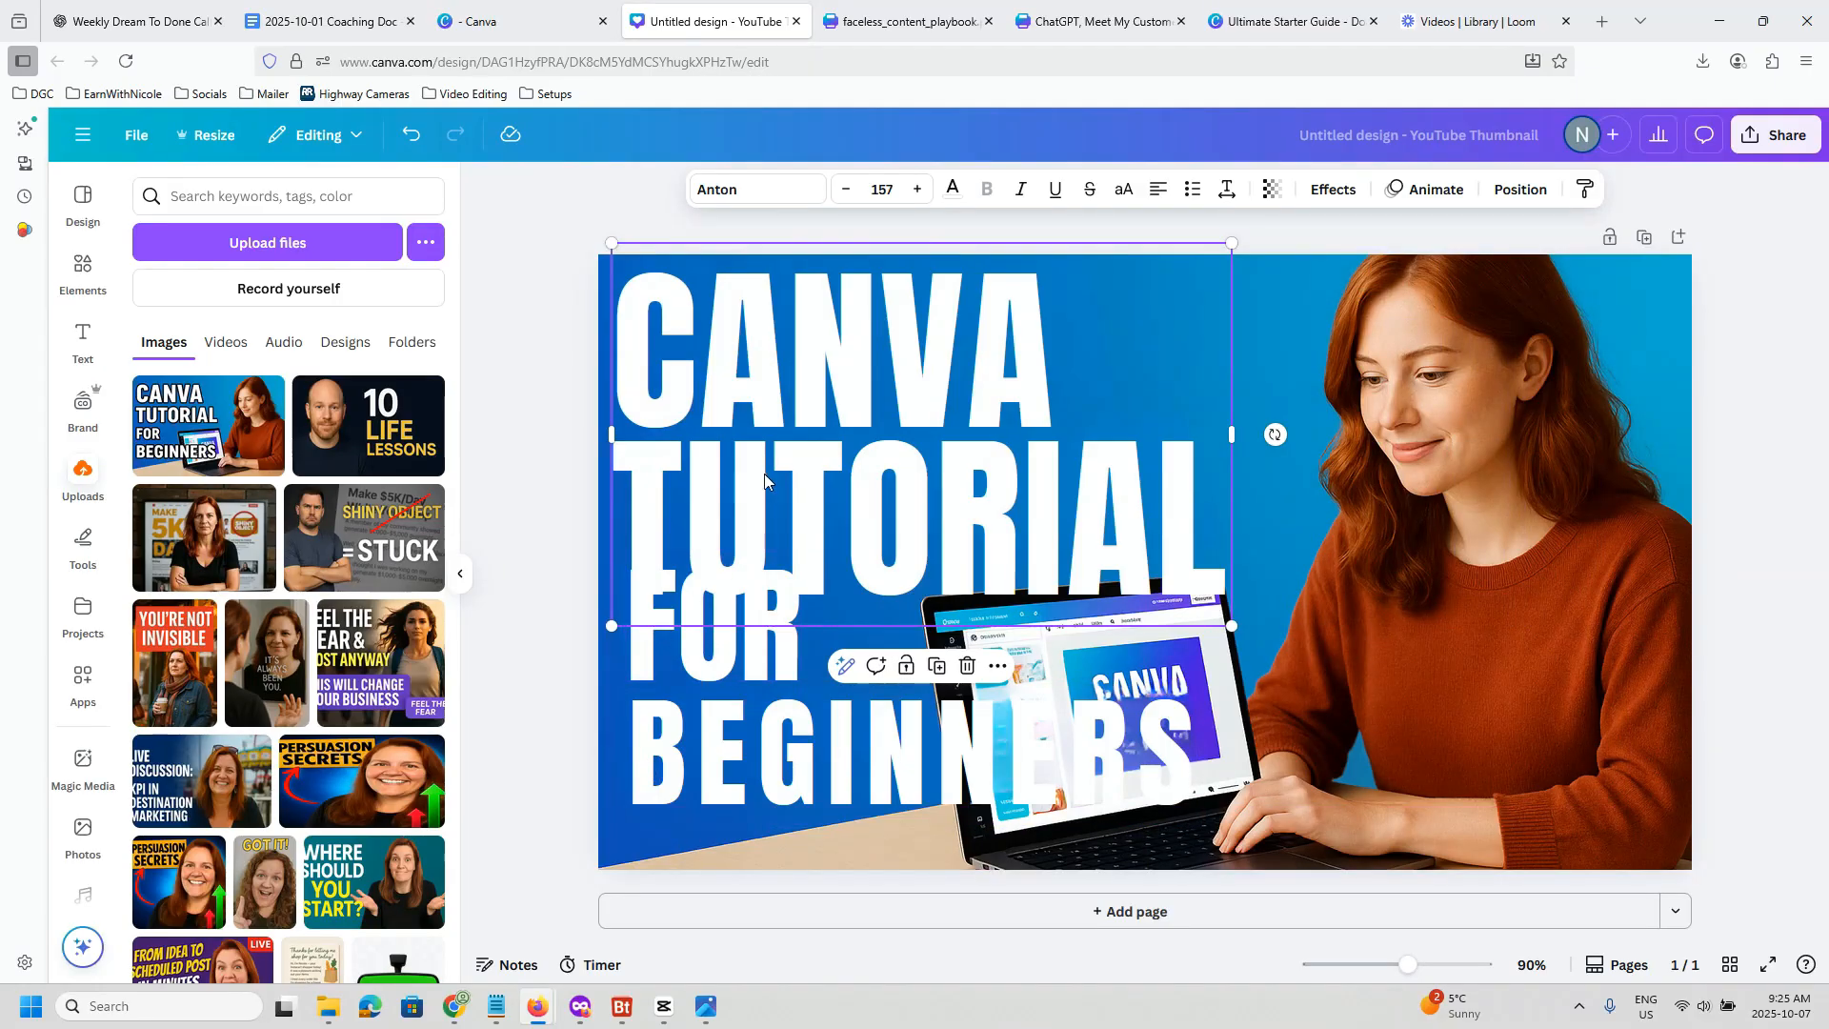
pyautogui.doubleClick(814, 476)
pyautogui.click(815, 474)
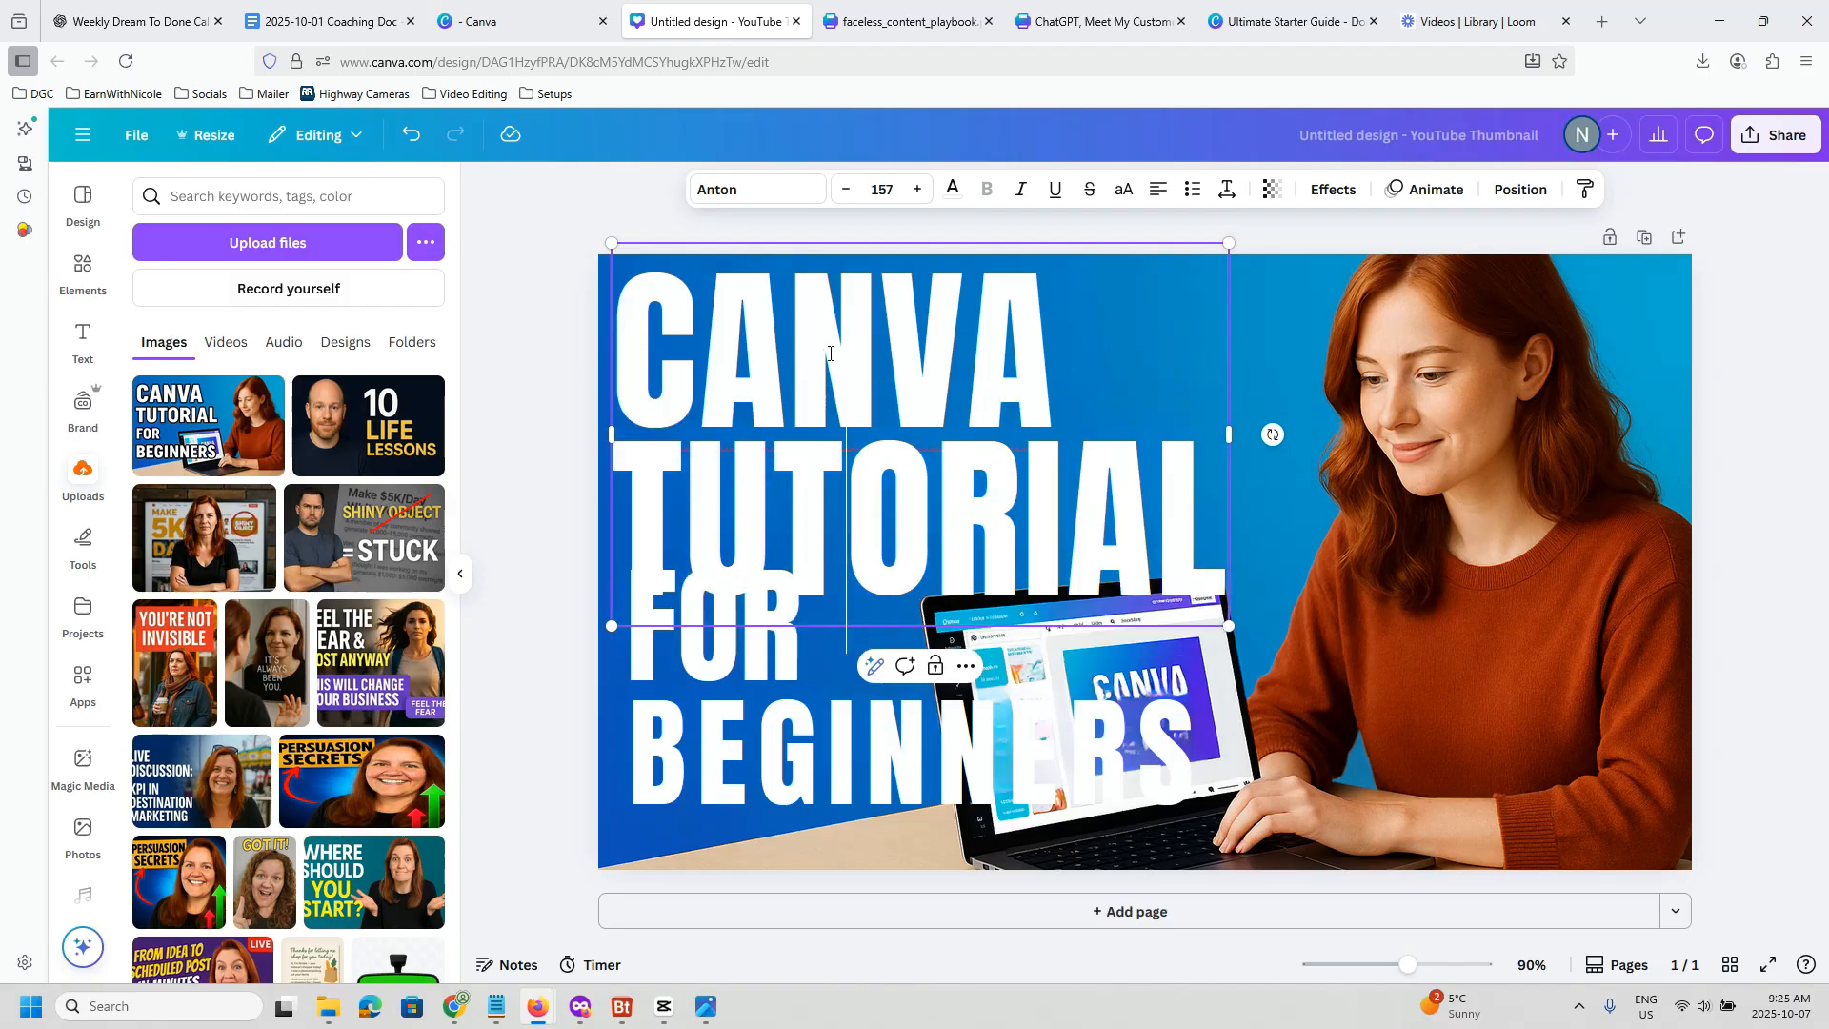
pyautogui.doubleClick(831, 353)
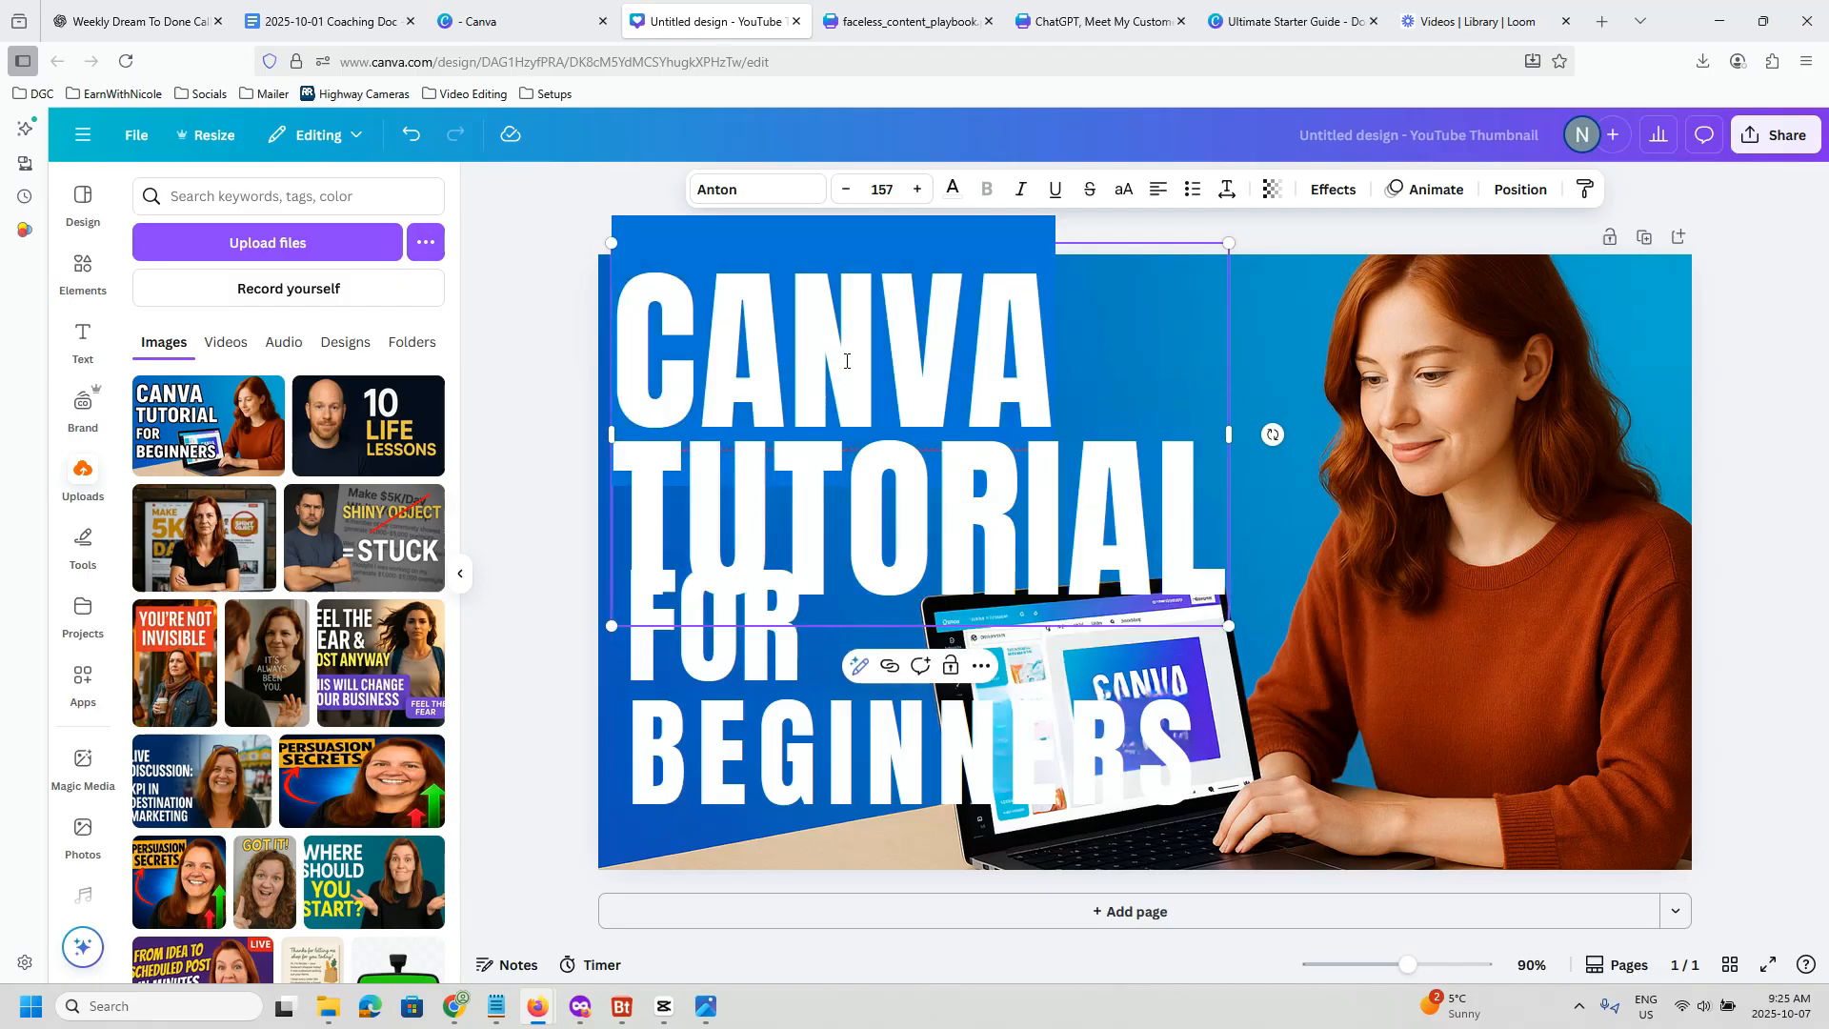
pyautogui.click(882, 373)
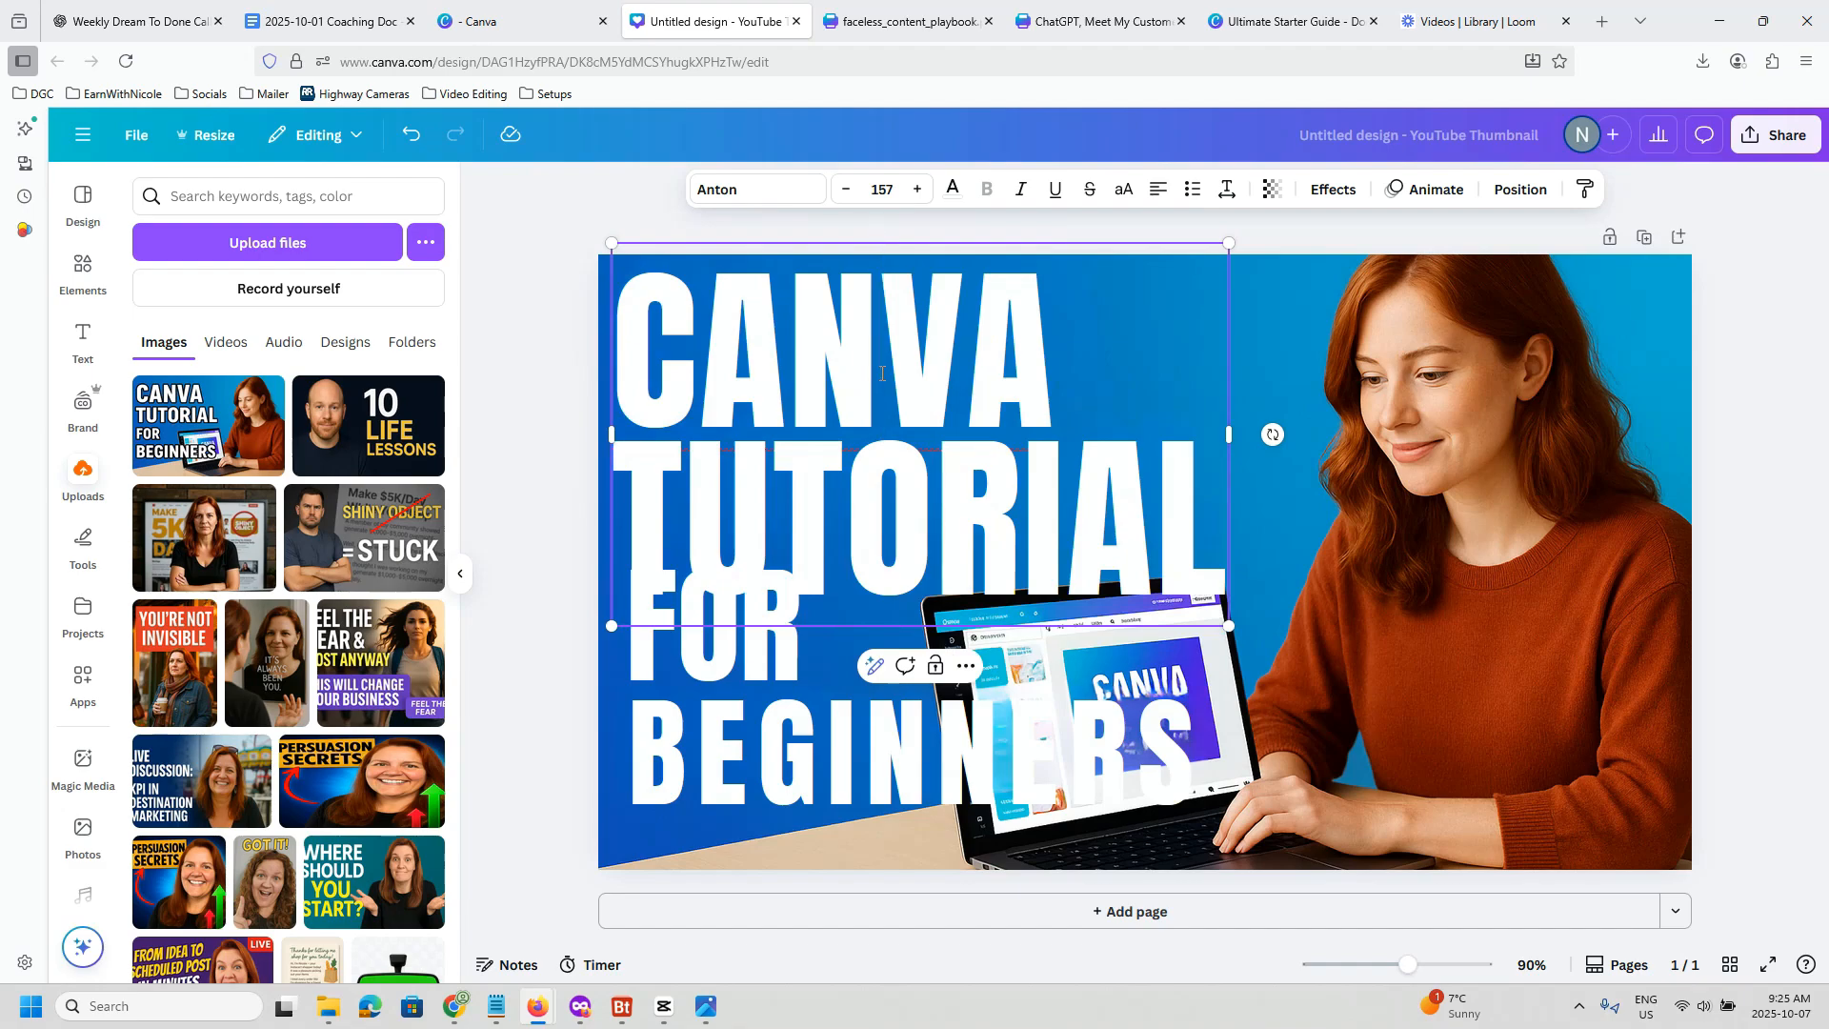
pyautogui.press('Escape')
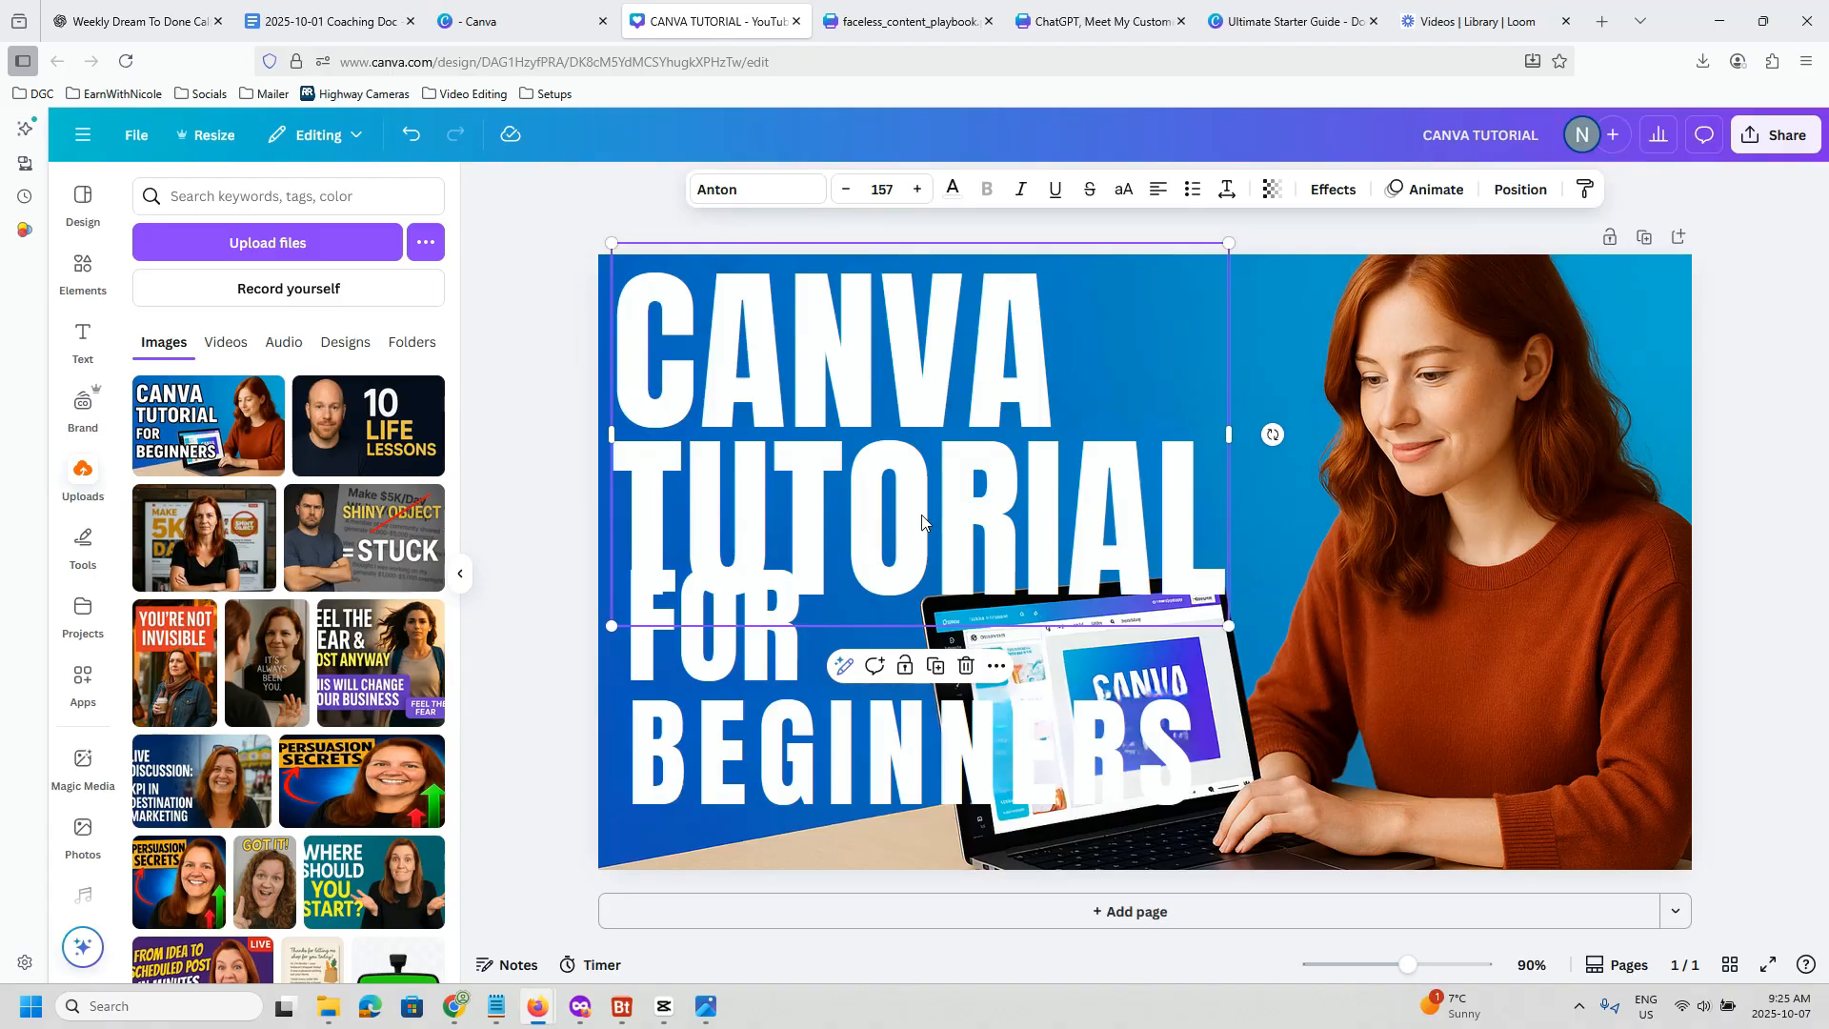
# Step: Reduce the "CANVA TUTORIAL" text to font size 141 and move it slightly to the right
pyautogui.click(846, 190)
pyautogui.click(846, 190)
pyautogui.click(845, 190)
pyautogui.click(846, 191)
pyautogui.click(846, 191)
pyautogui.click(846, 191)
pyautogui.click(846, 190)
pyautogui.click(846, 191)
pyautogui.click(845, 190)
pyautogui.click(846, 190)
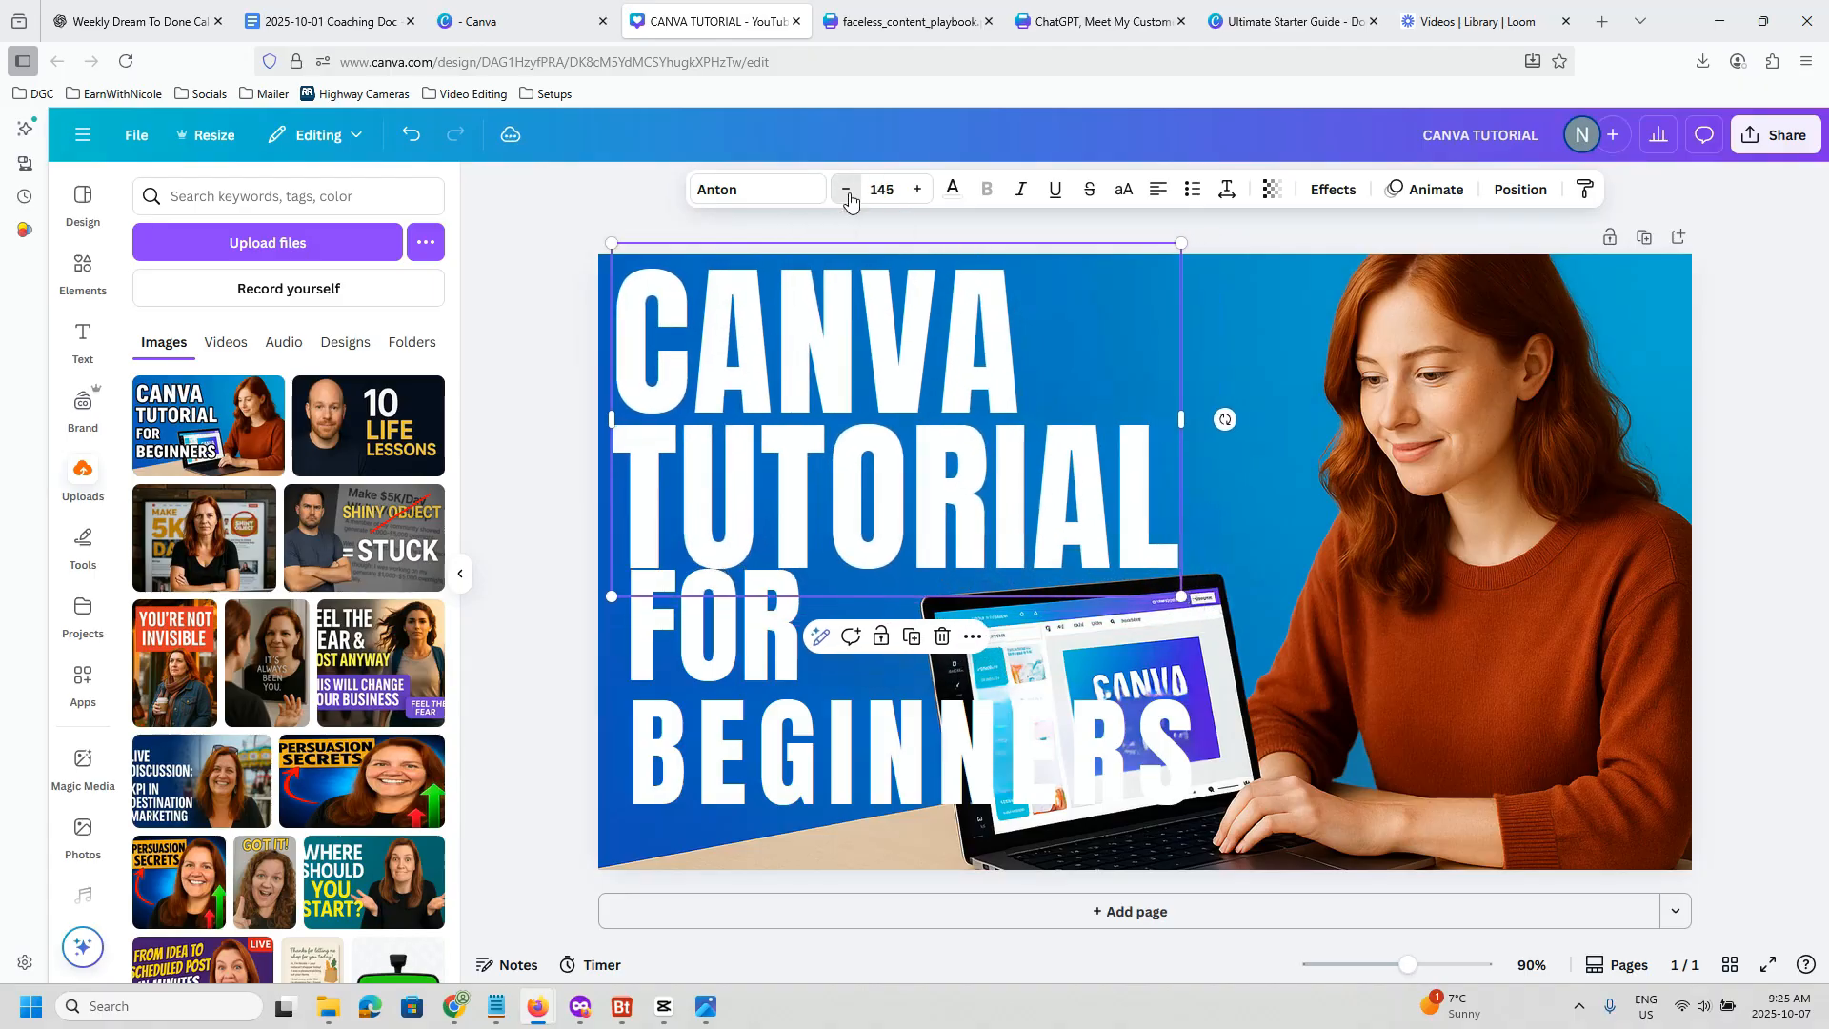
pyautogui.click(846, 190)
pyautogui.click(845, 190)
pyautogui.click(846, 190)
pyautogui.click(846, 191)
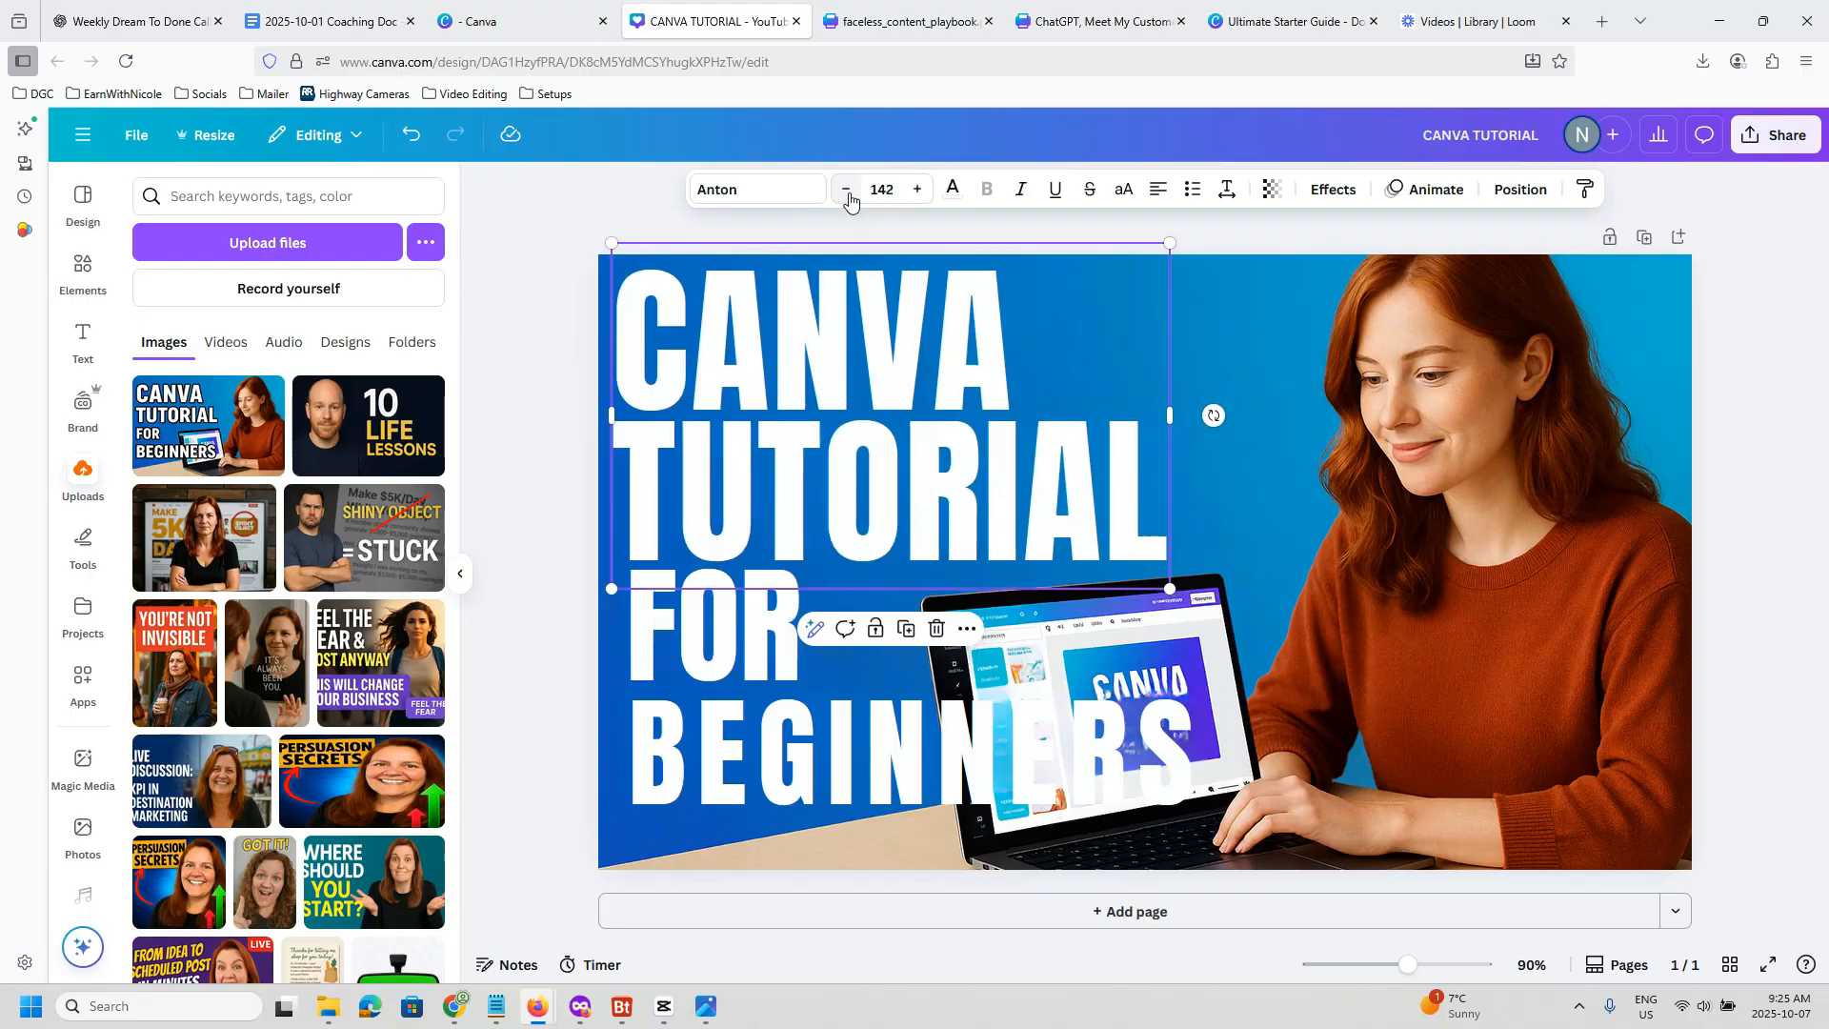
pyautogui.click(846, 190)
pyautogui.moveTo(739, 466); pyautogui.dragTo(779, 464)
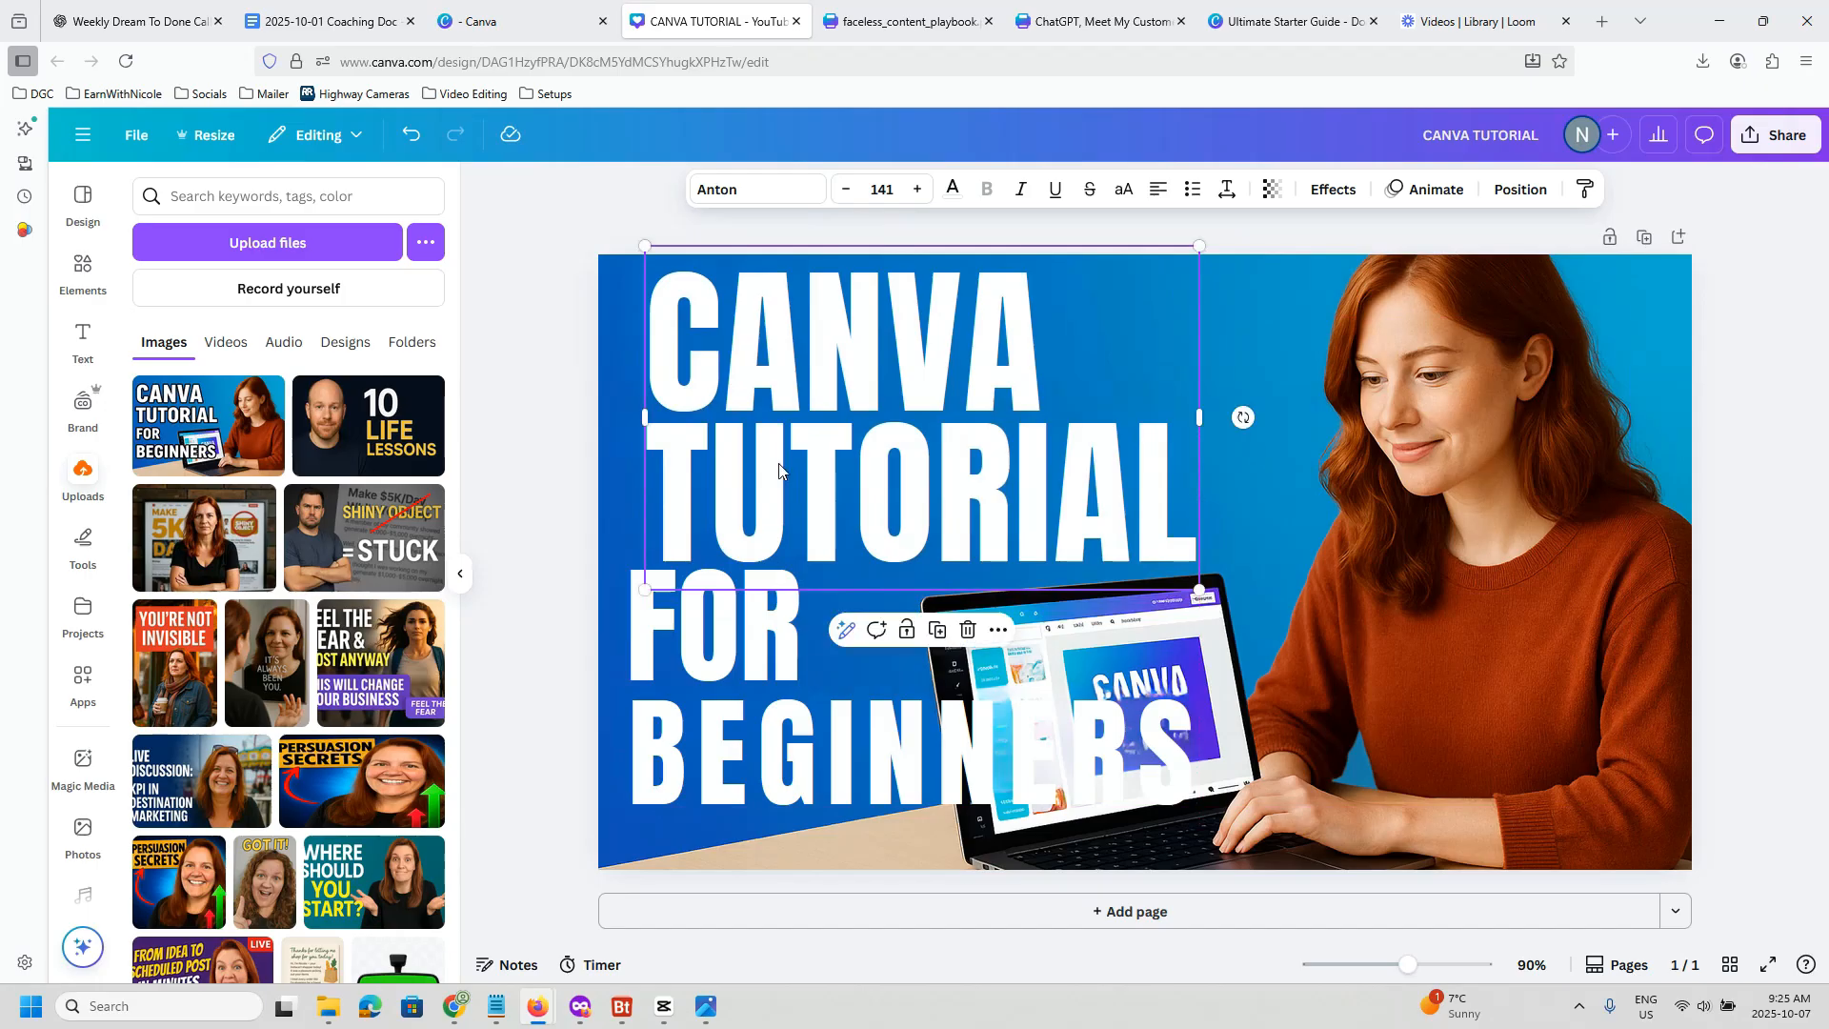
# Step: Reduce the "FOR" text to font size 74.9 and move it down and right, clear of the "TUTORIAL" line
pyautogui.click(734, 648)
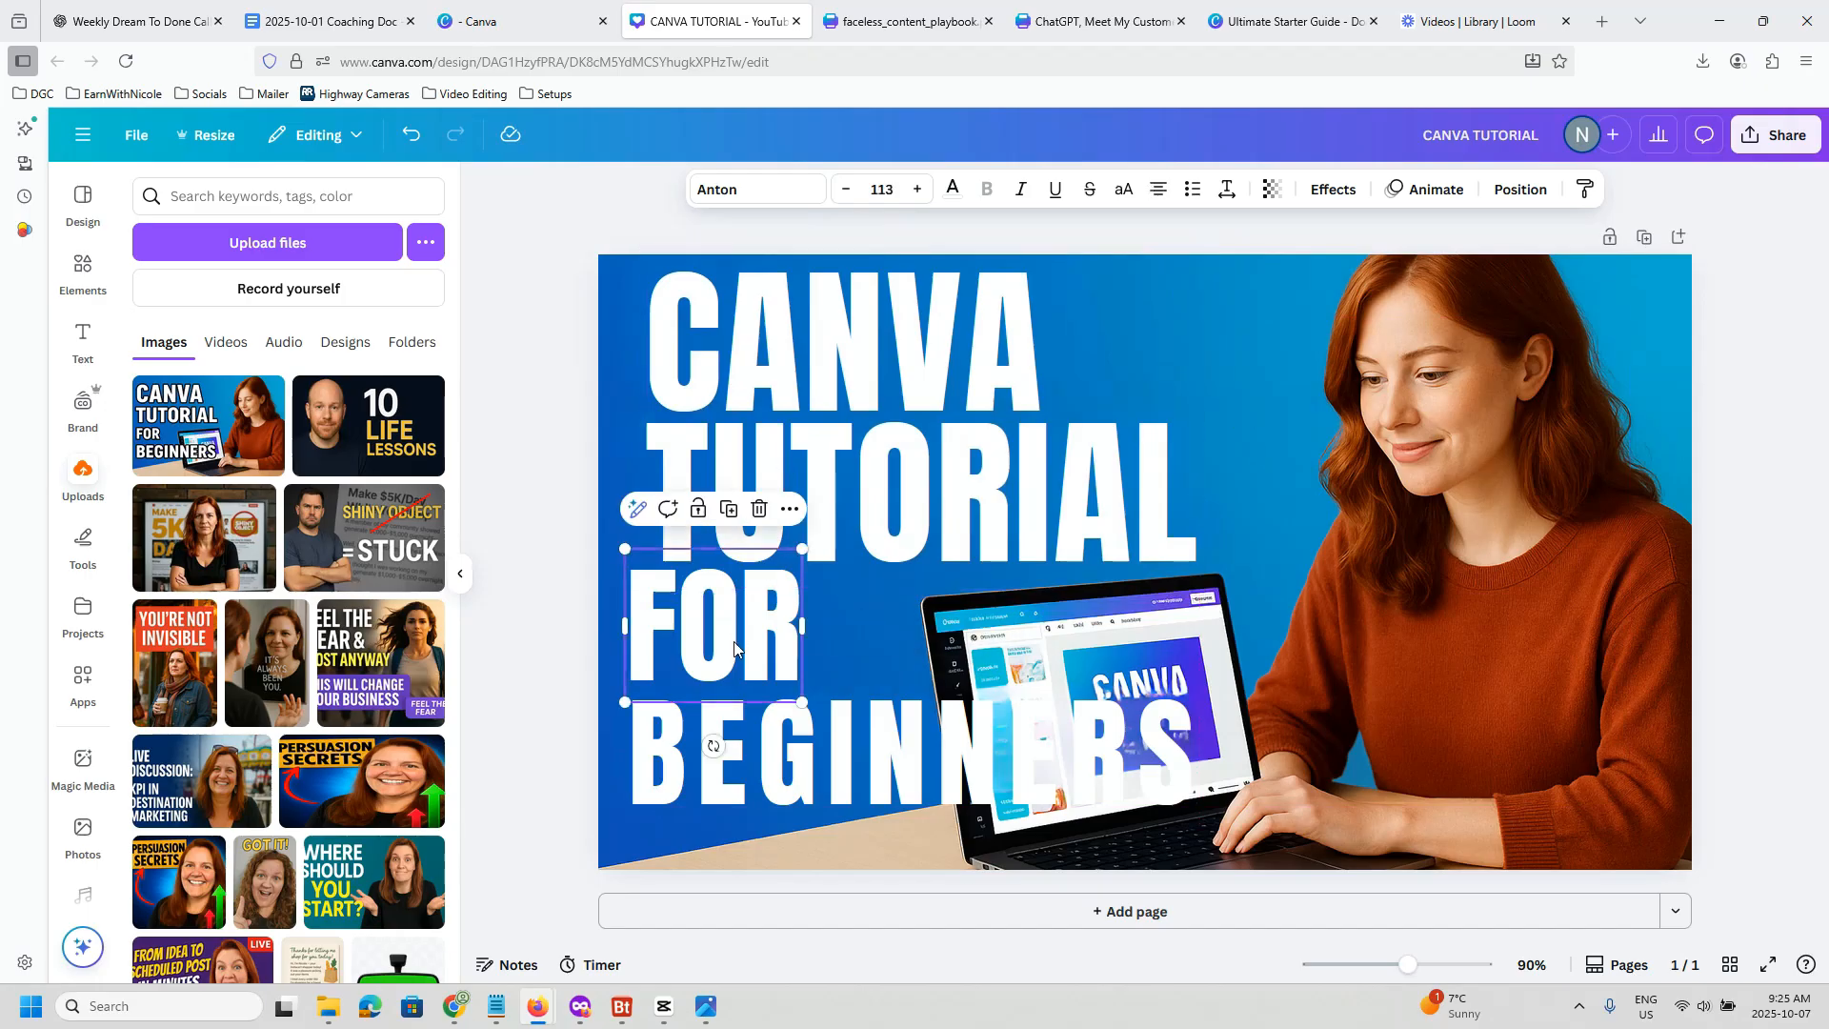
pyautogui.click(843, 190)
pyautogui.click(844, 190)
pyautogui.click(844, 189)
pyautogui.click(844, 190)
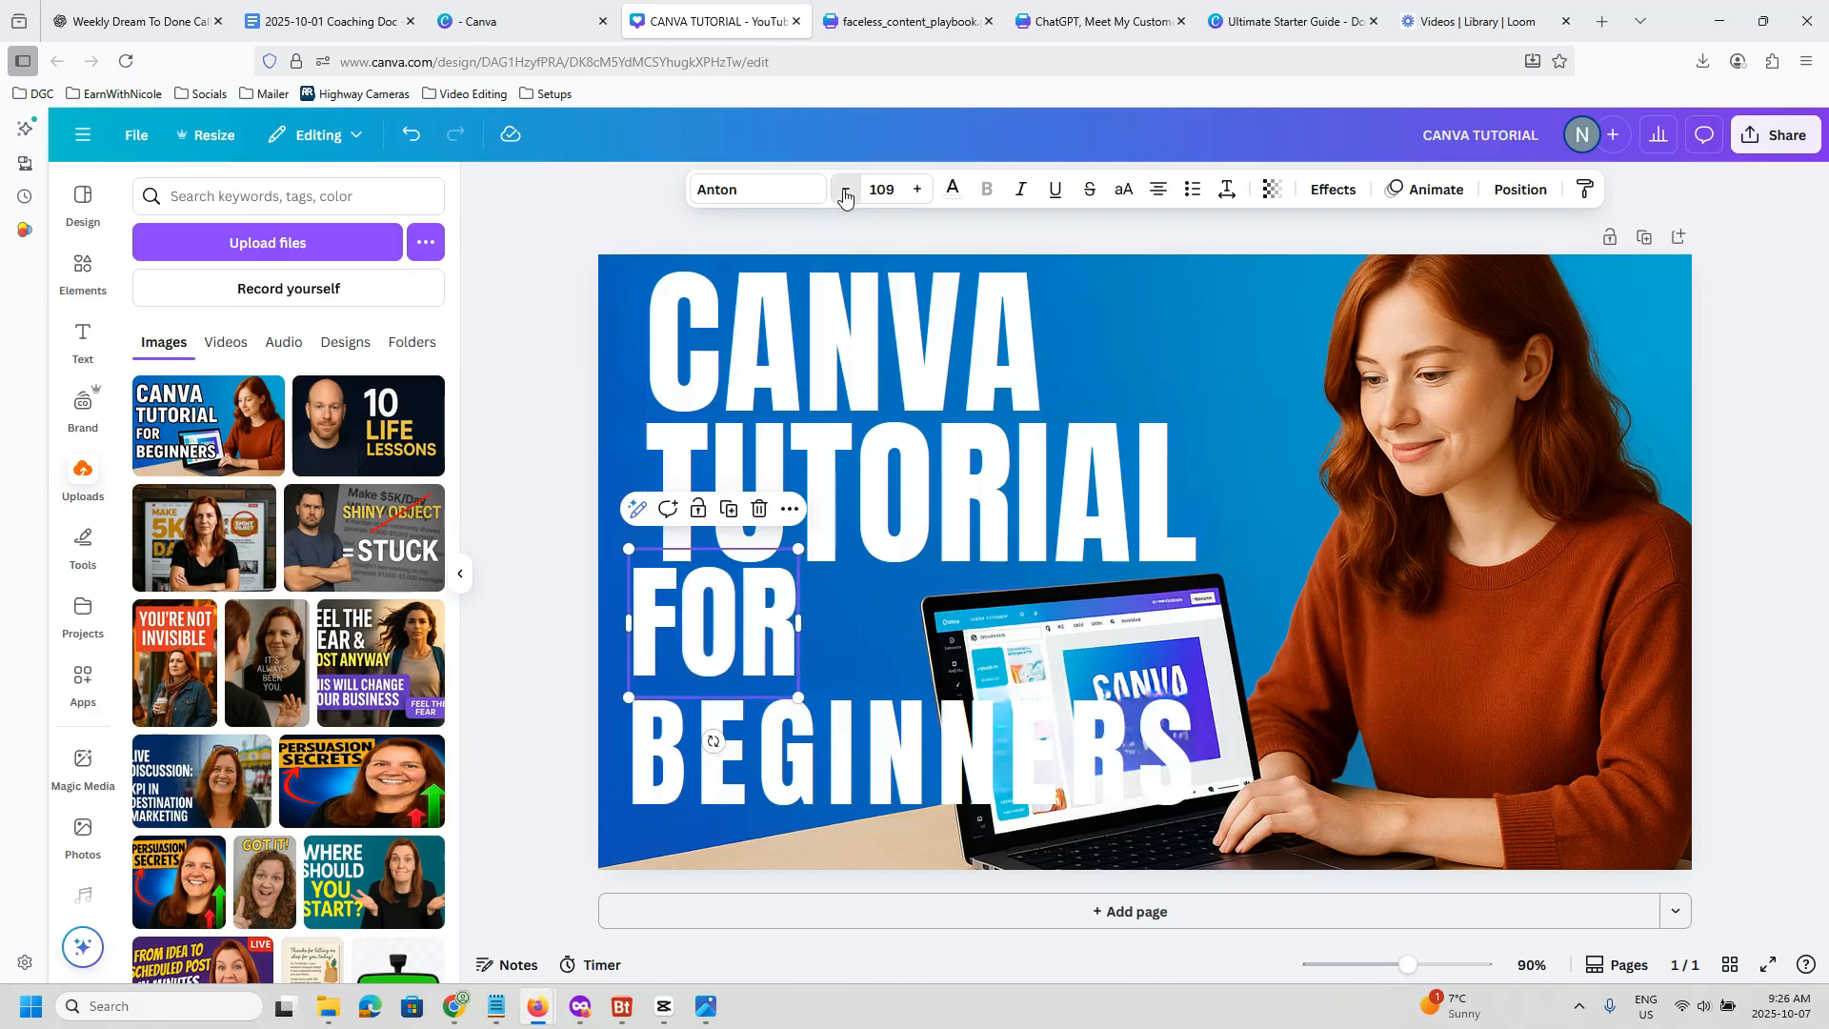
pyautogui.moveTo(844, 189); pyautogui.dragTo(843, 190)
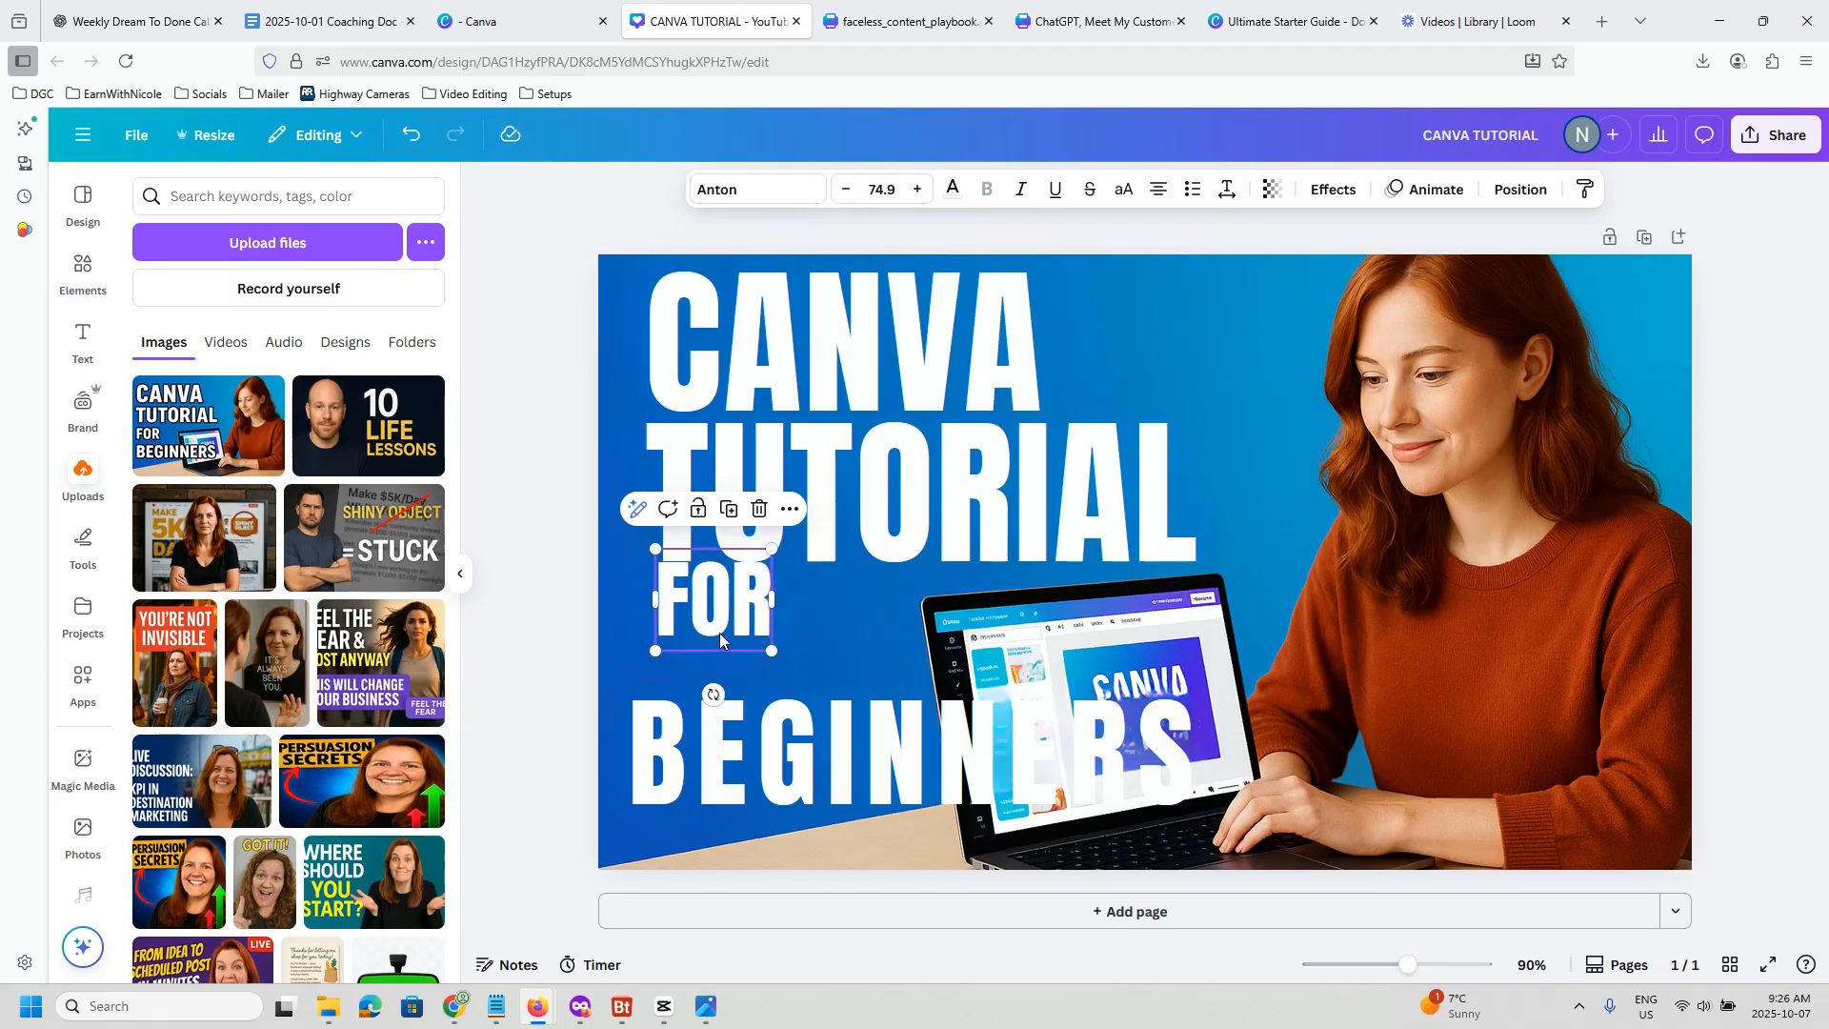
pyautogui.moveTo(720, 634); pyautogui.dragTo(789, 653)
# Step: Replace "BEGINNERS" with "Easy Thumbnails" on a single line at font size 77.9, and nudge "CANVA TUTORIAL" slightly down
pyautogui.click(835, 770)
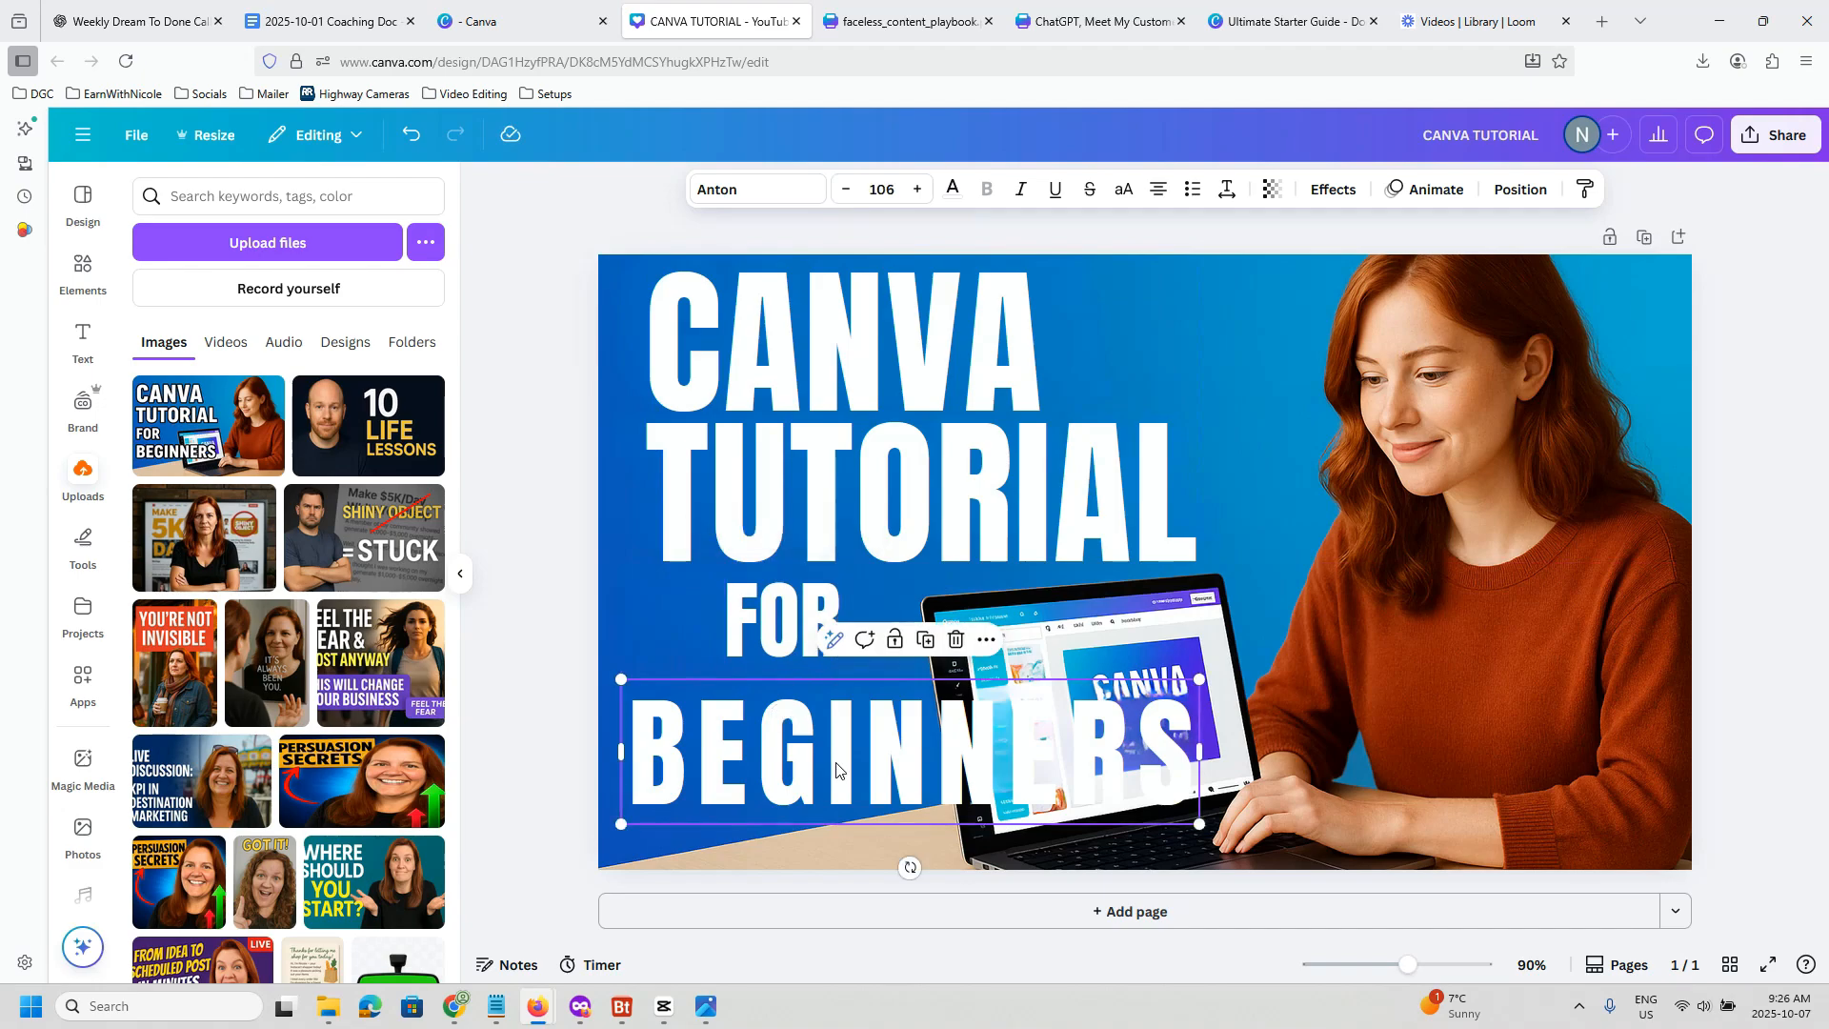
pyautogui.doubleClick(837, 766)
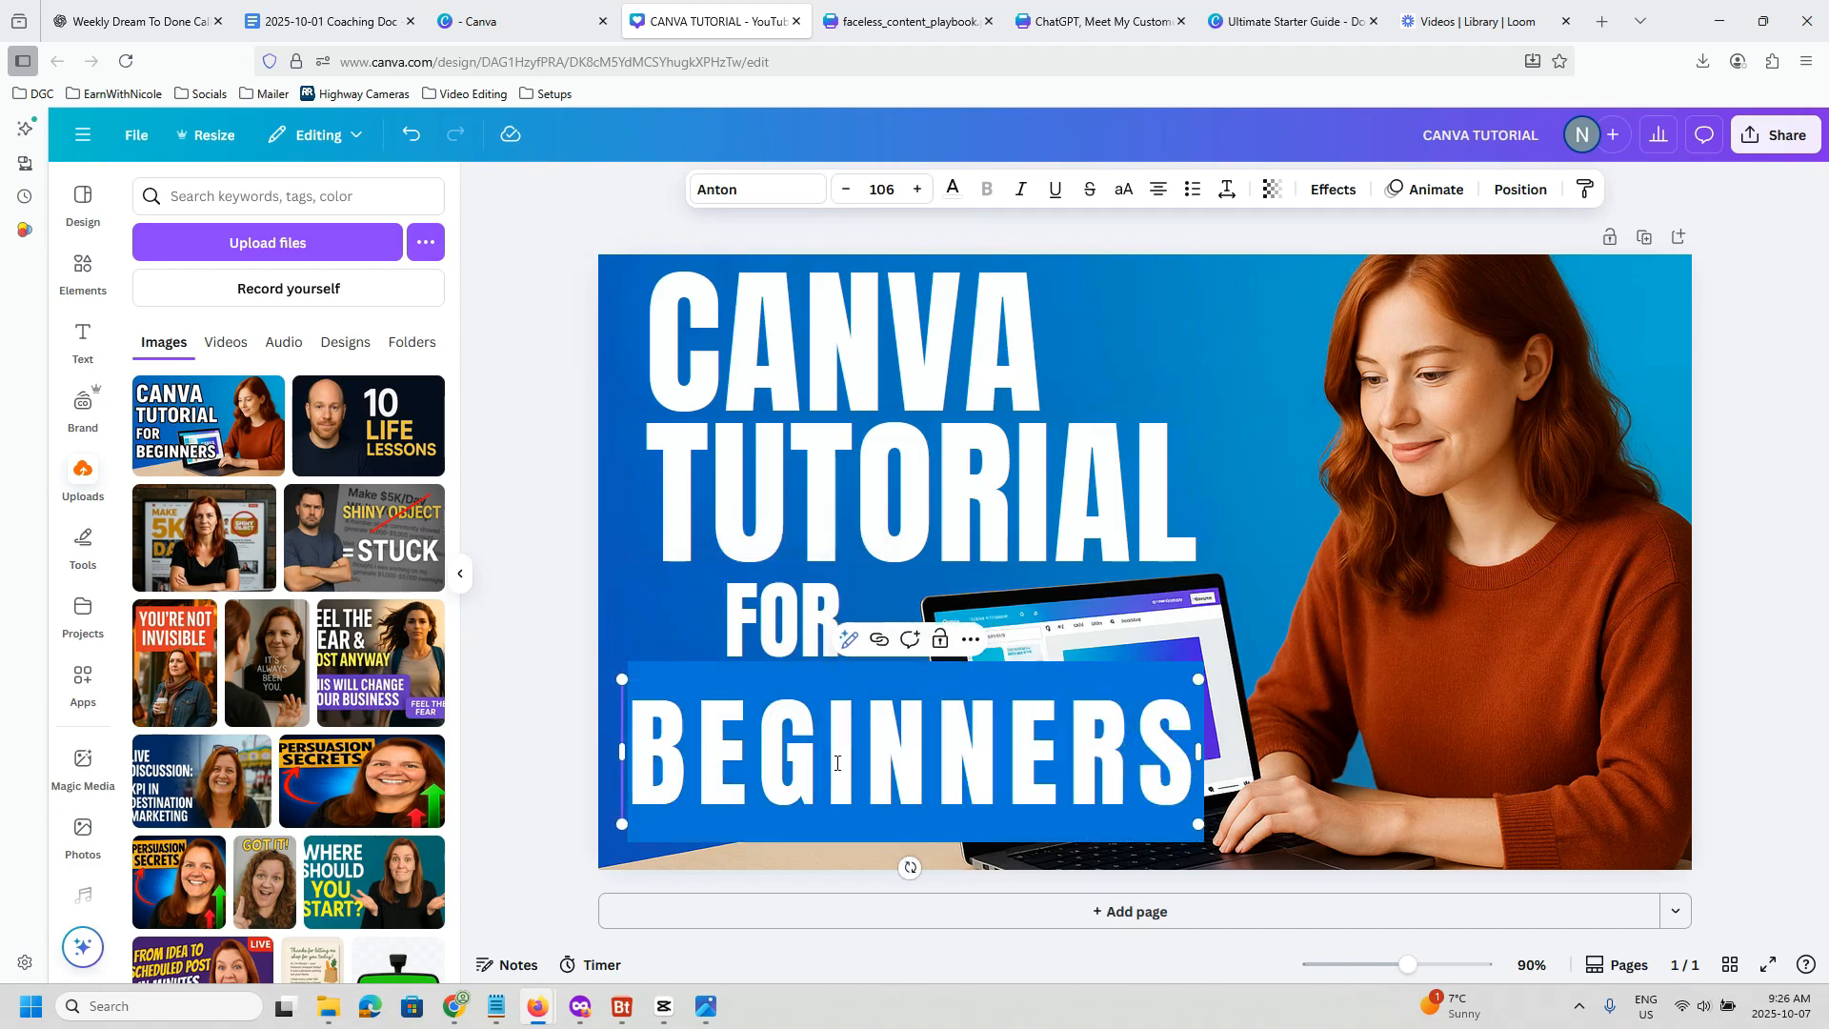
pyautogui.write('Easy Thumbnails')
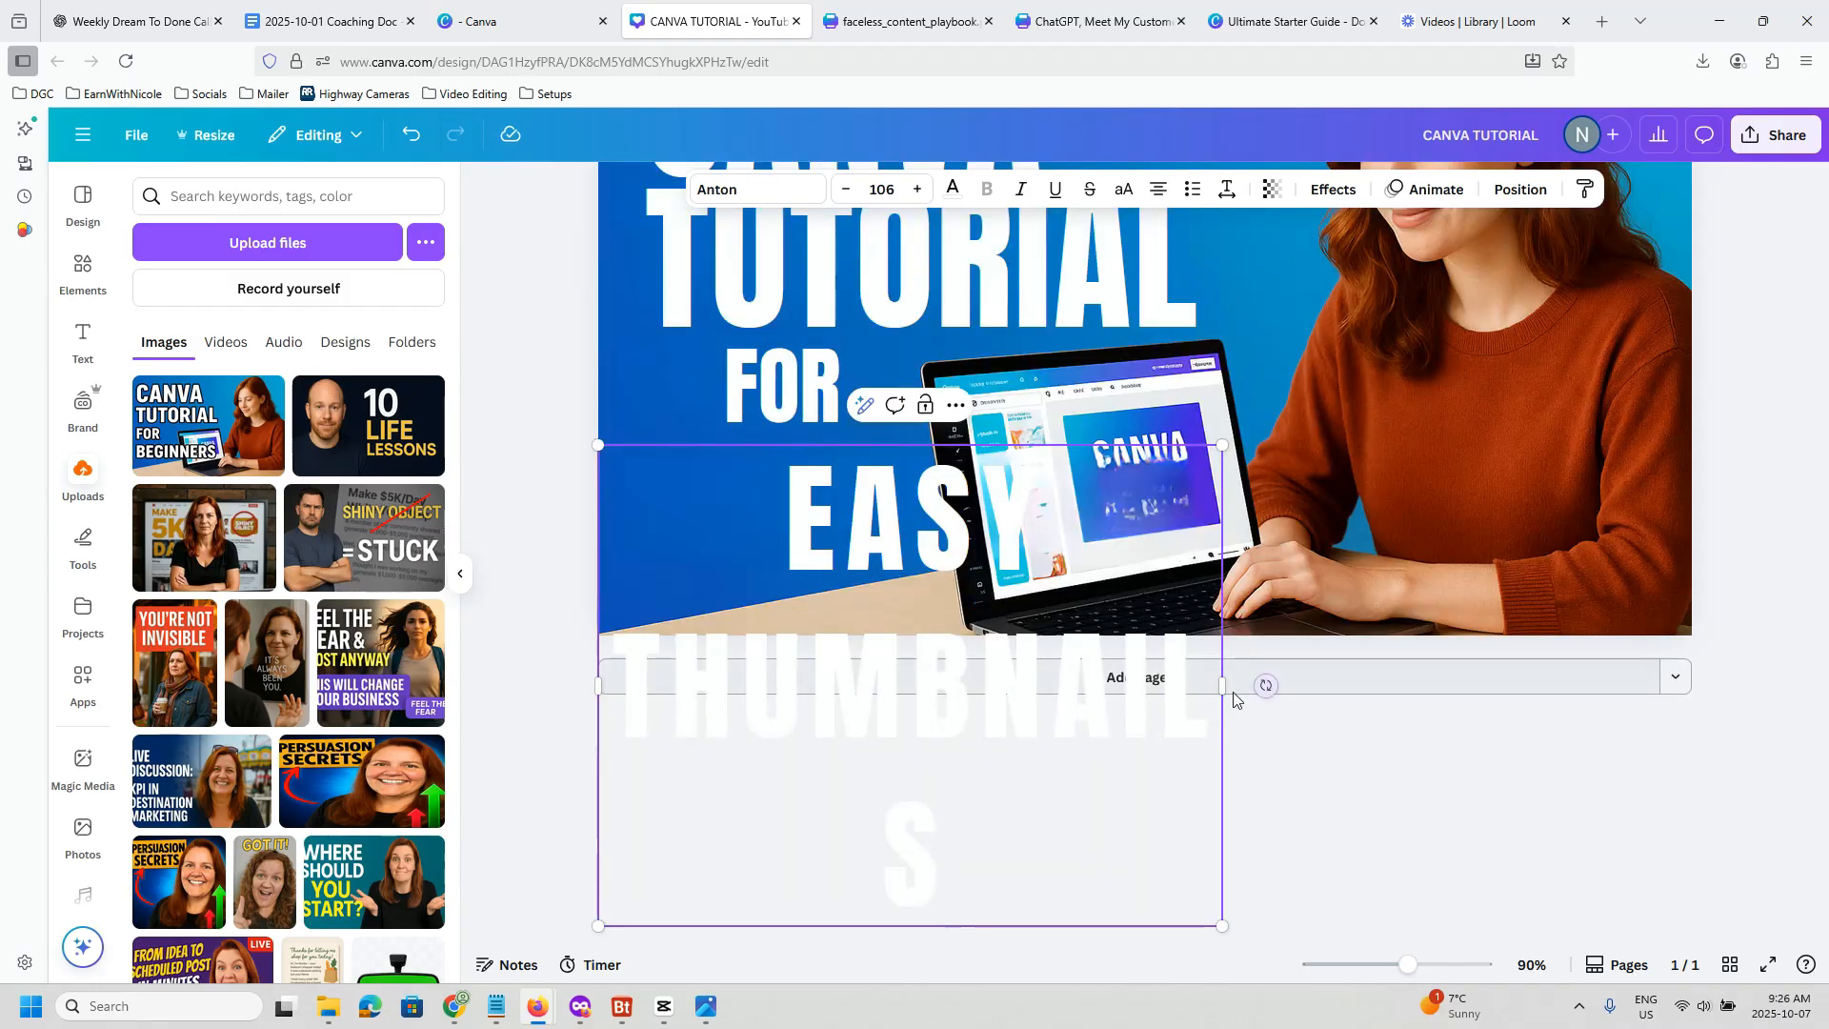
pyautogui.moveTo(1231, 693); pyautogui.dragTo(1343, 707)
pyautogui.click(801, 487)
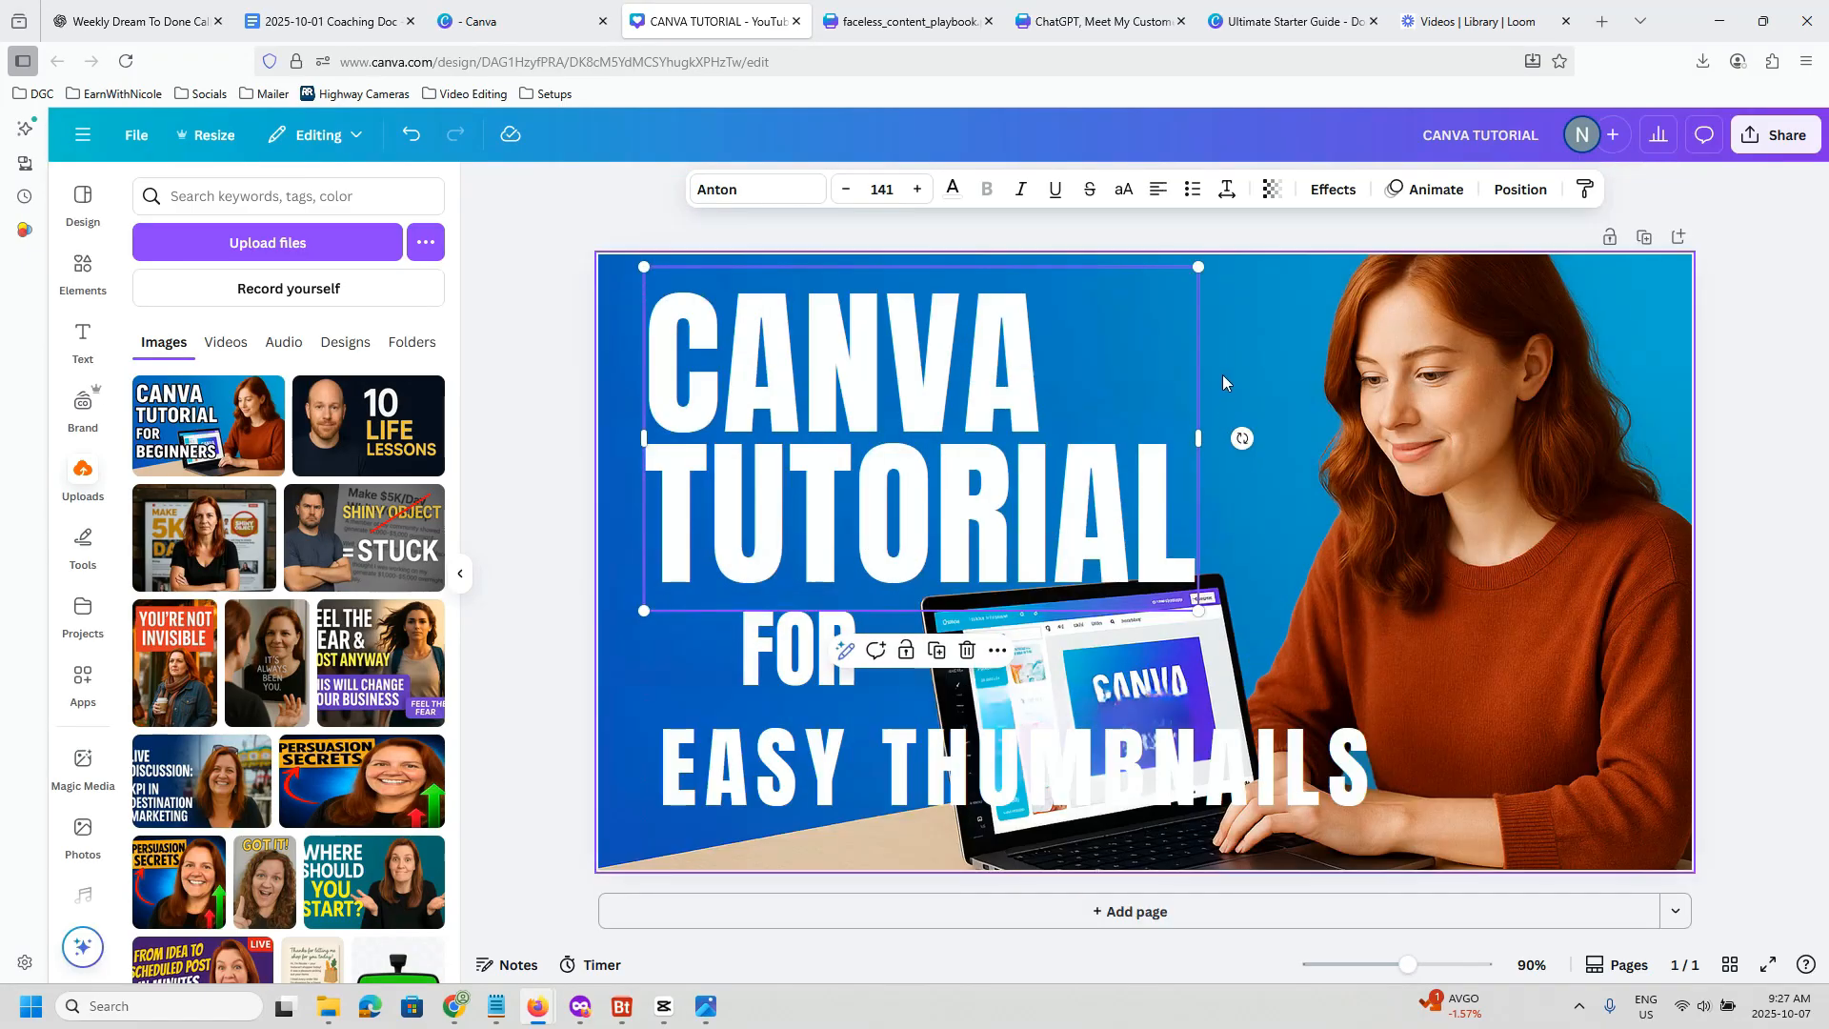
pyautogui.click(1239, 386)
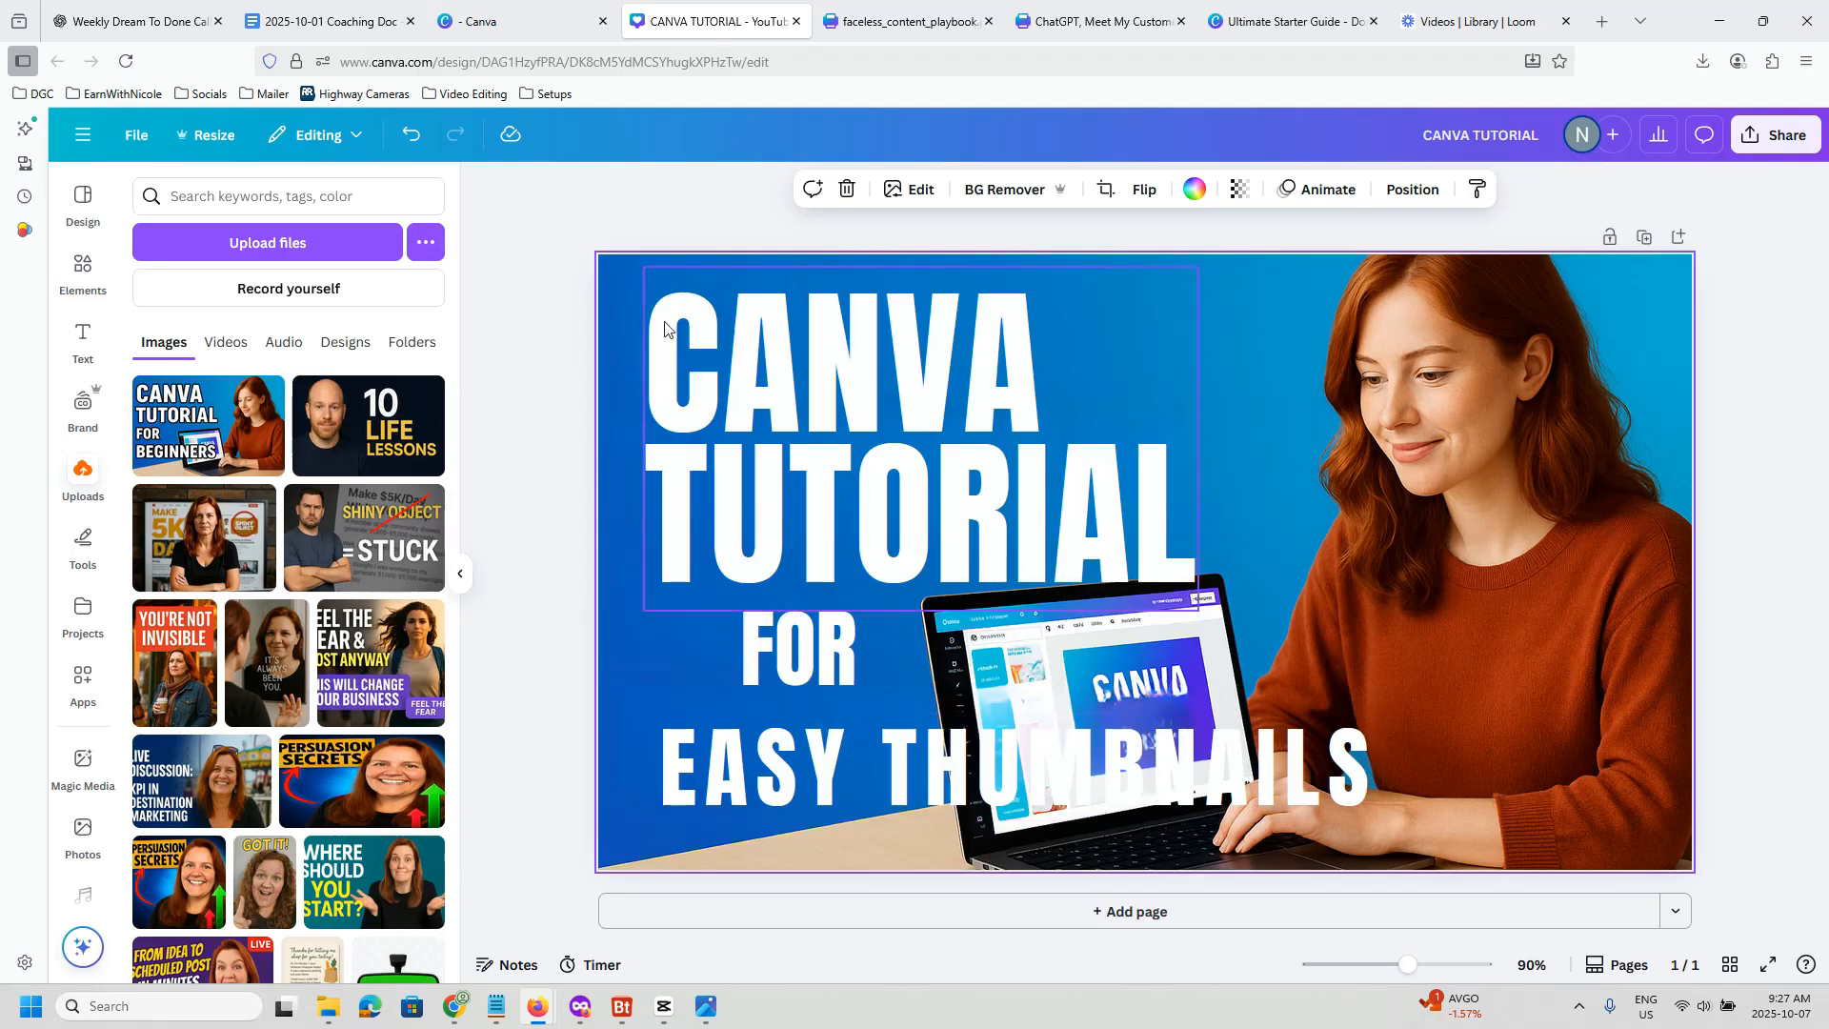
# Step: Try coloring only the word "CANVA" red in the title and undo the color change
pyautogui.click(856, 402)
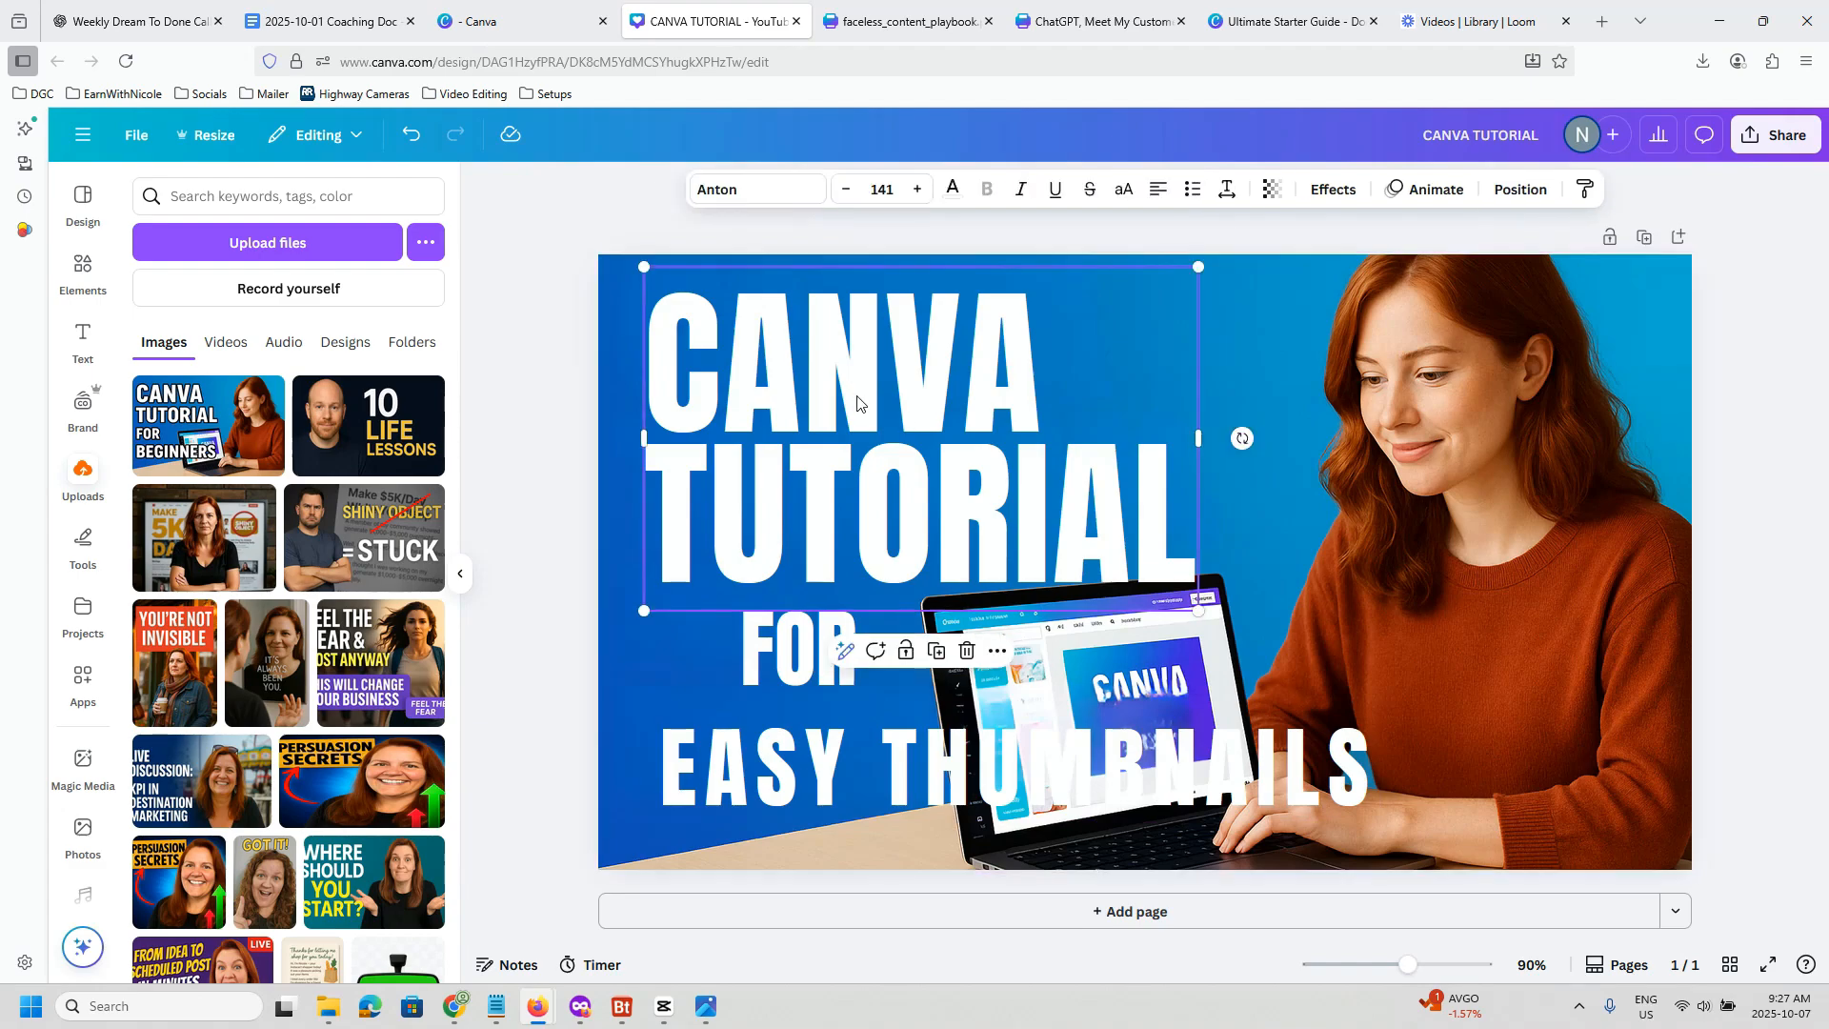
pyautogui.doubleClick(870, 385)
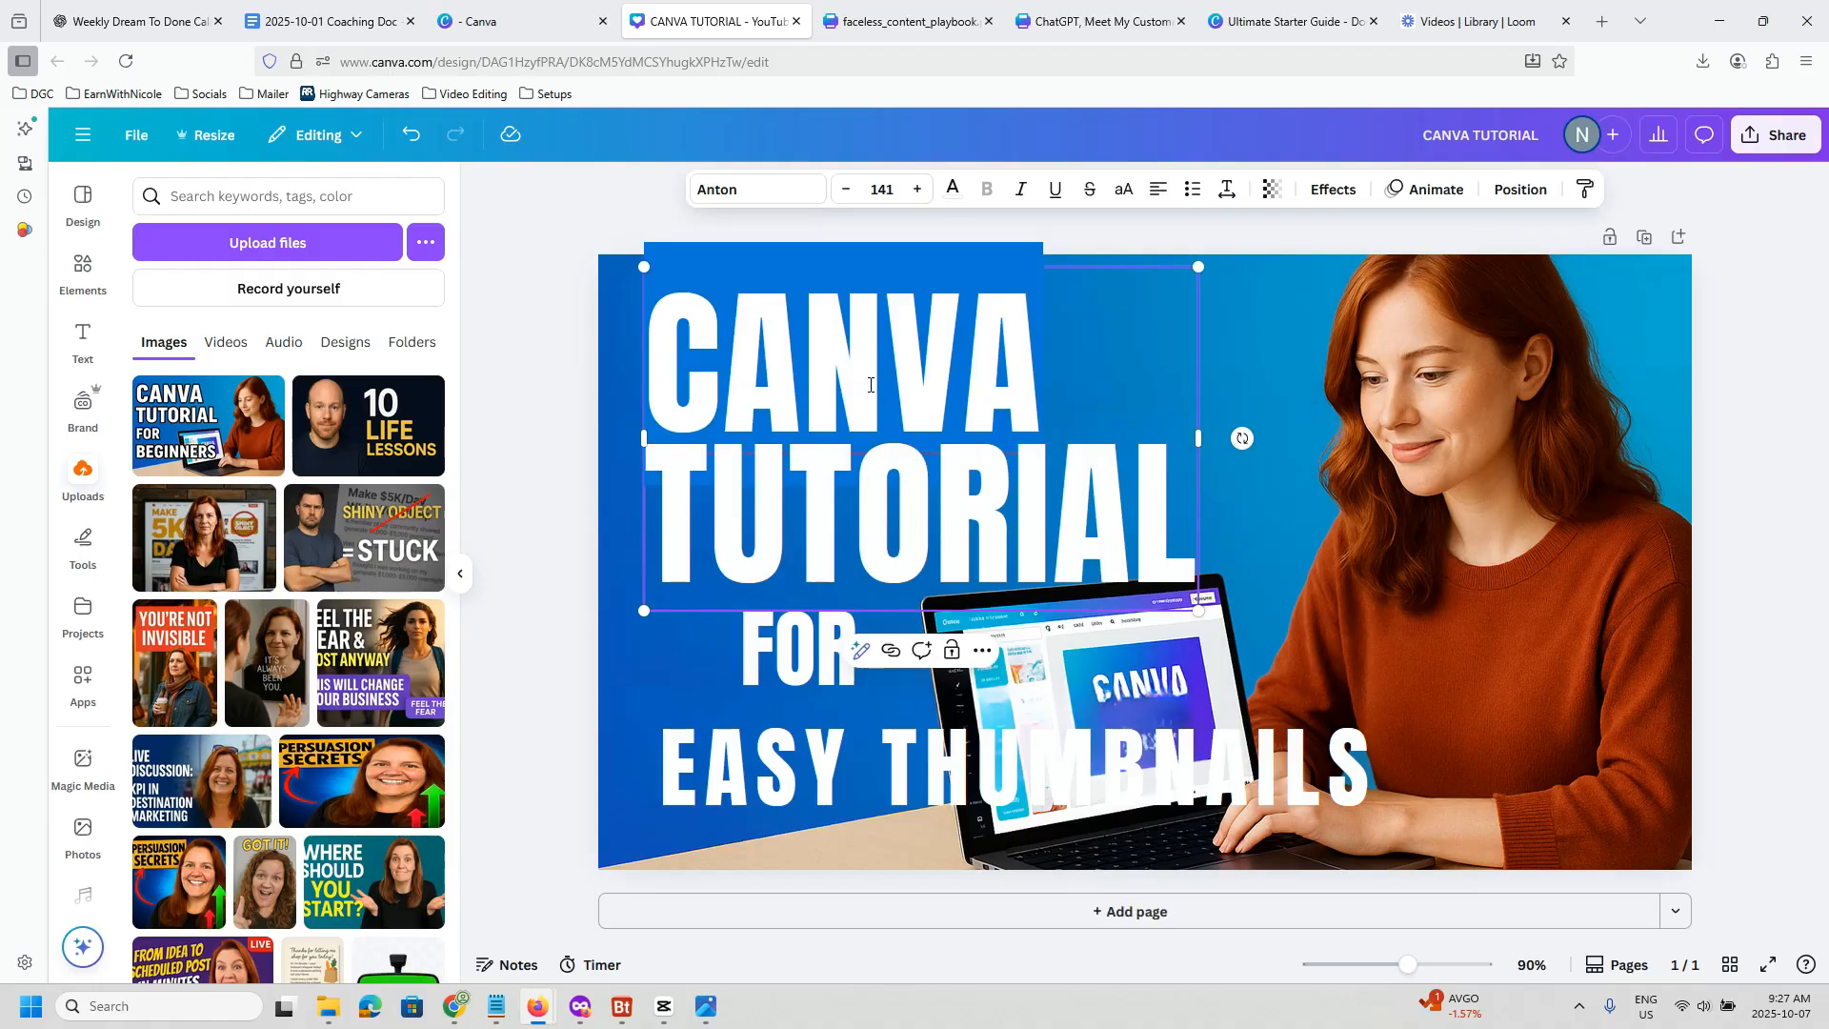
pyautogui.click(952, 196)
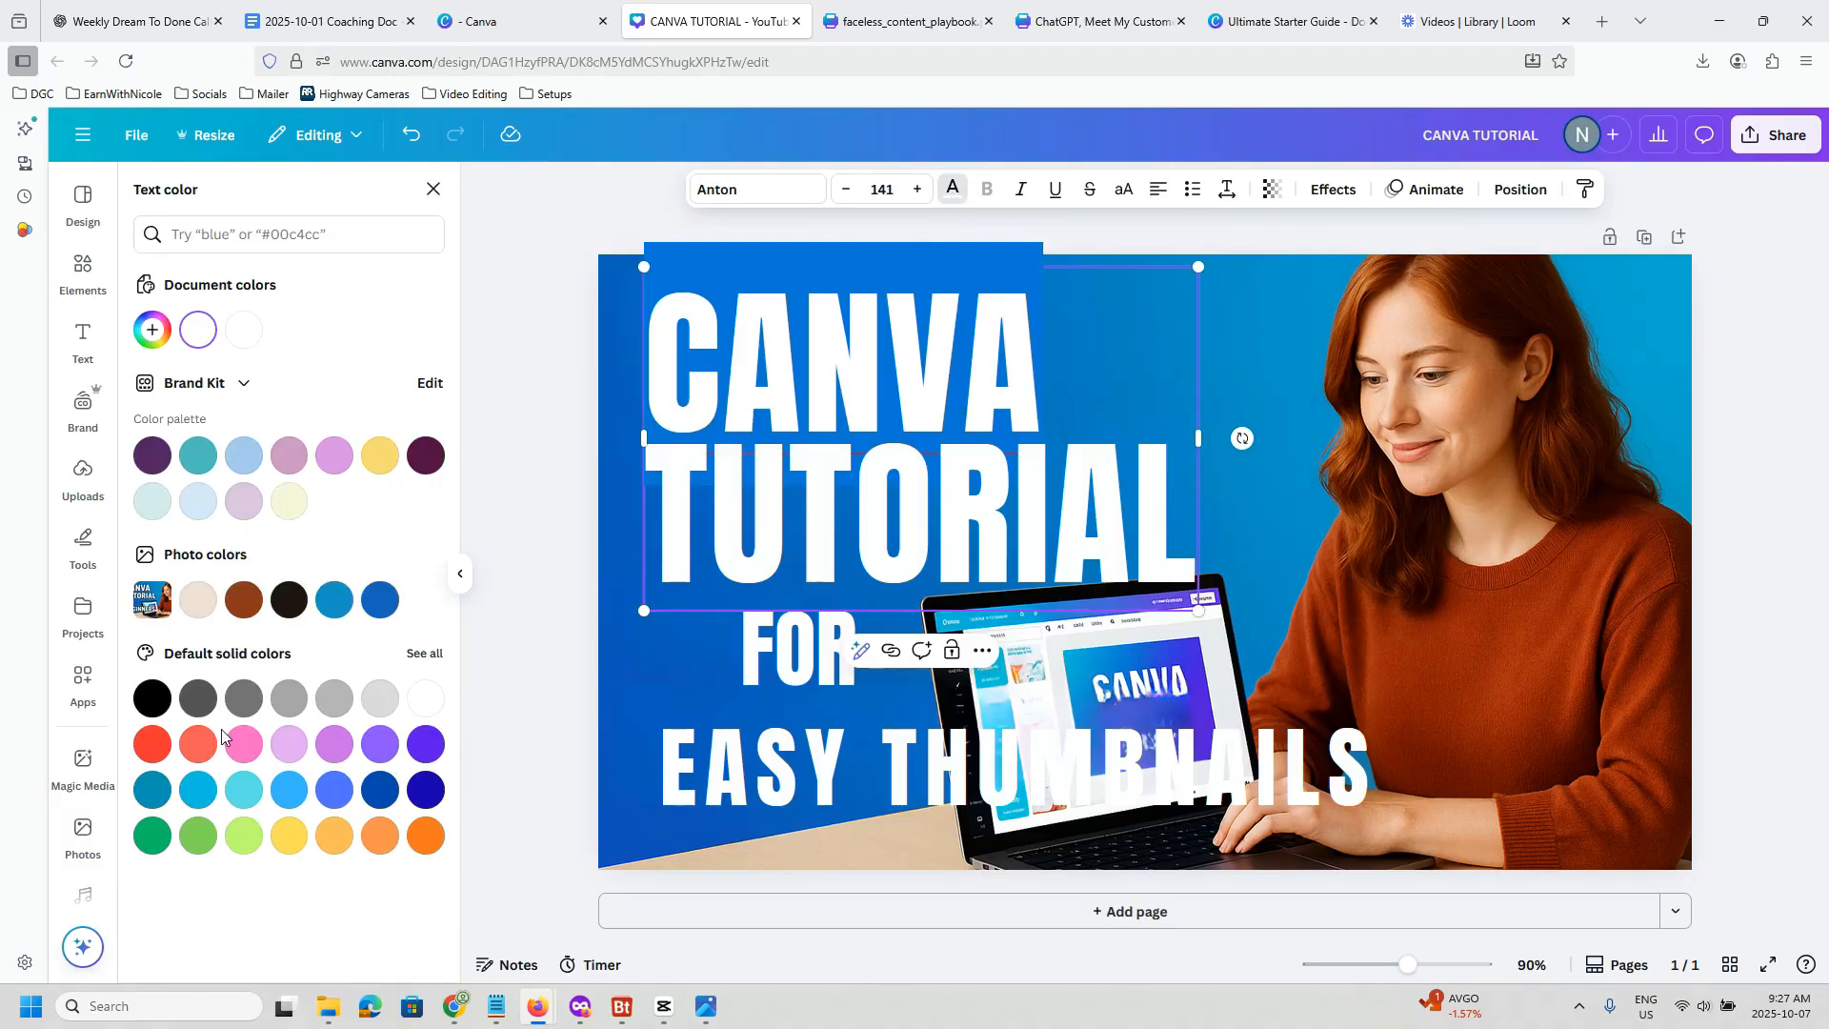
pyautogui.click(151, 746)
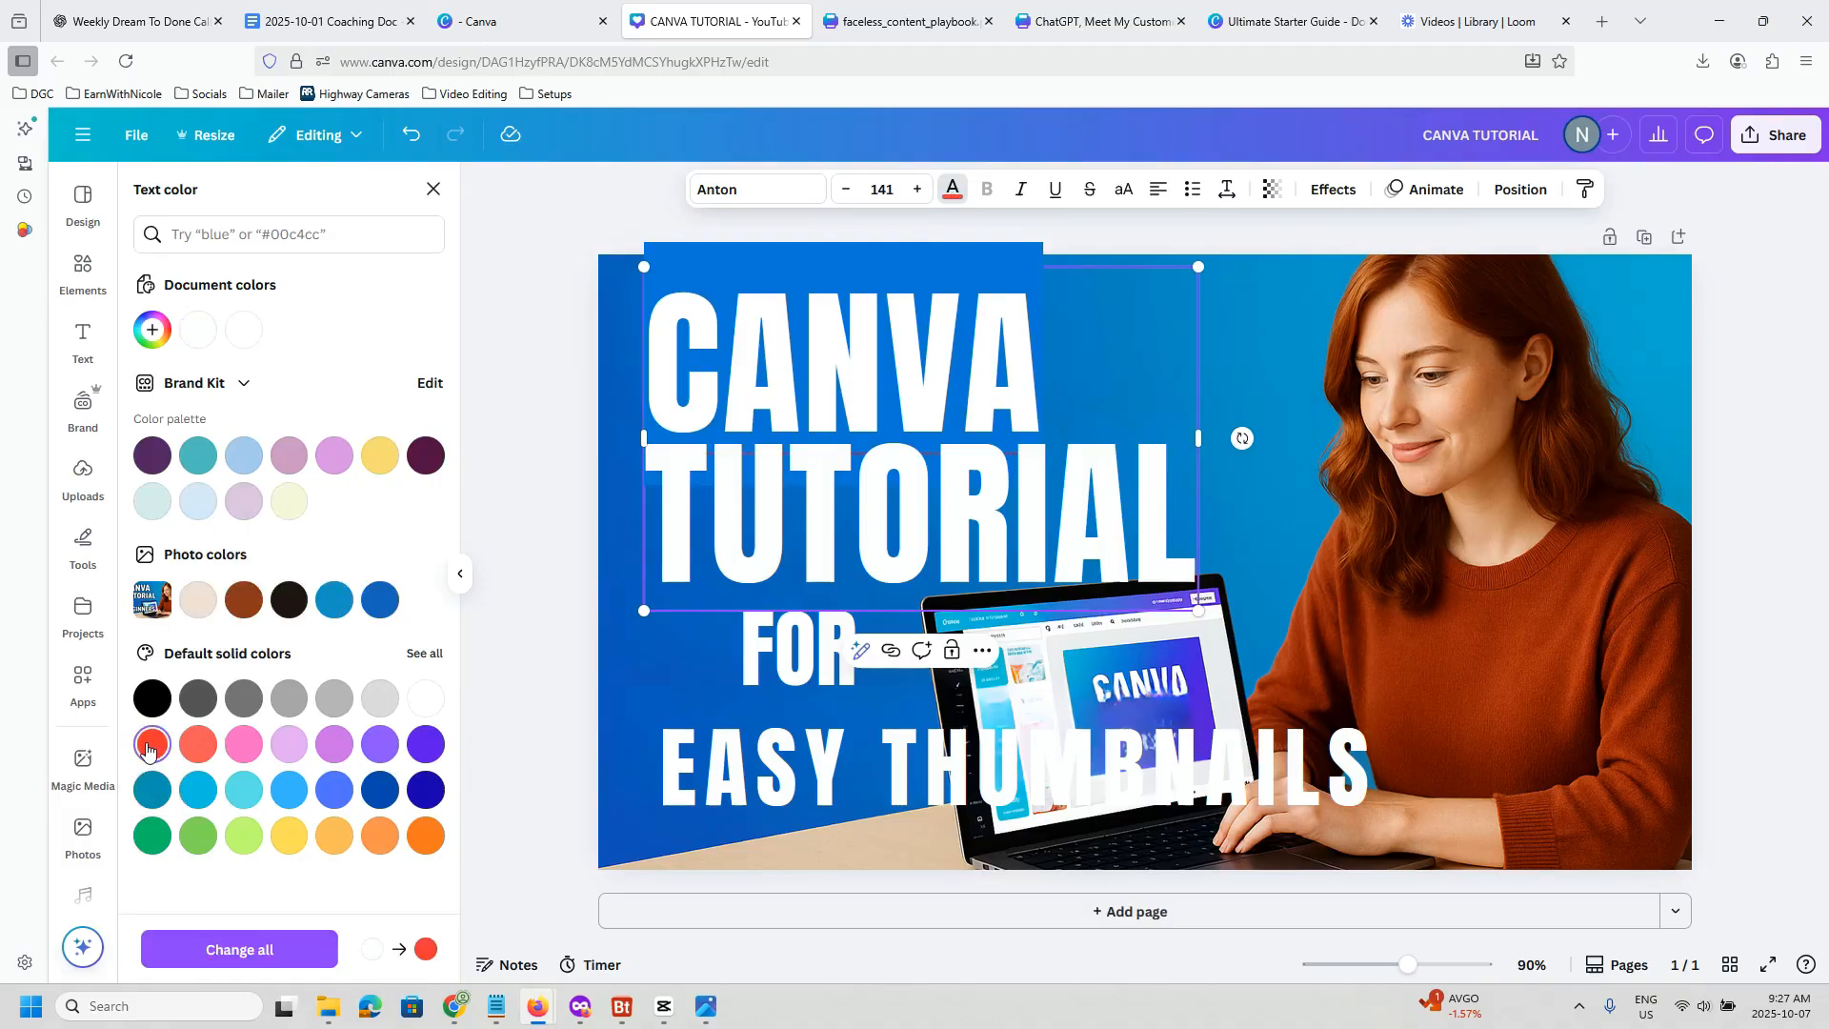
pyautogui.click(625, 688)
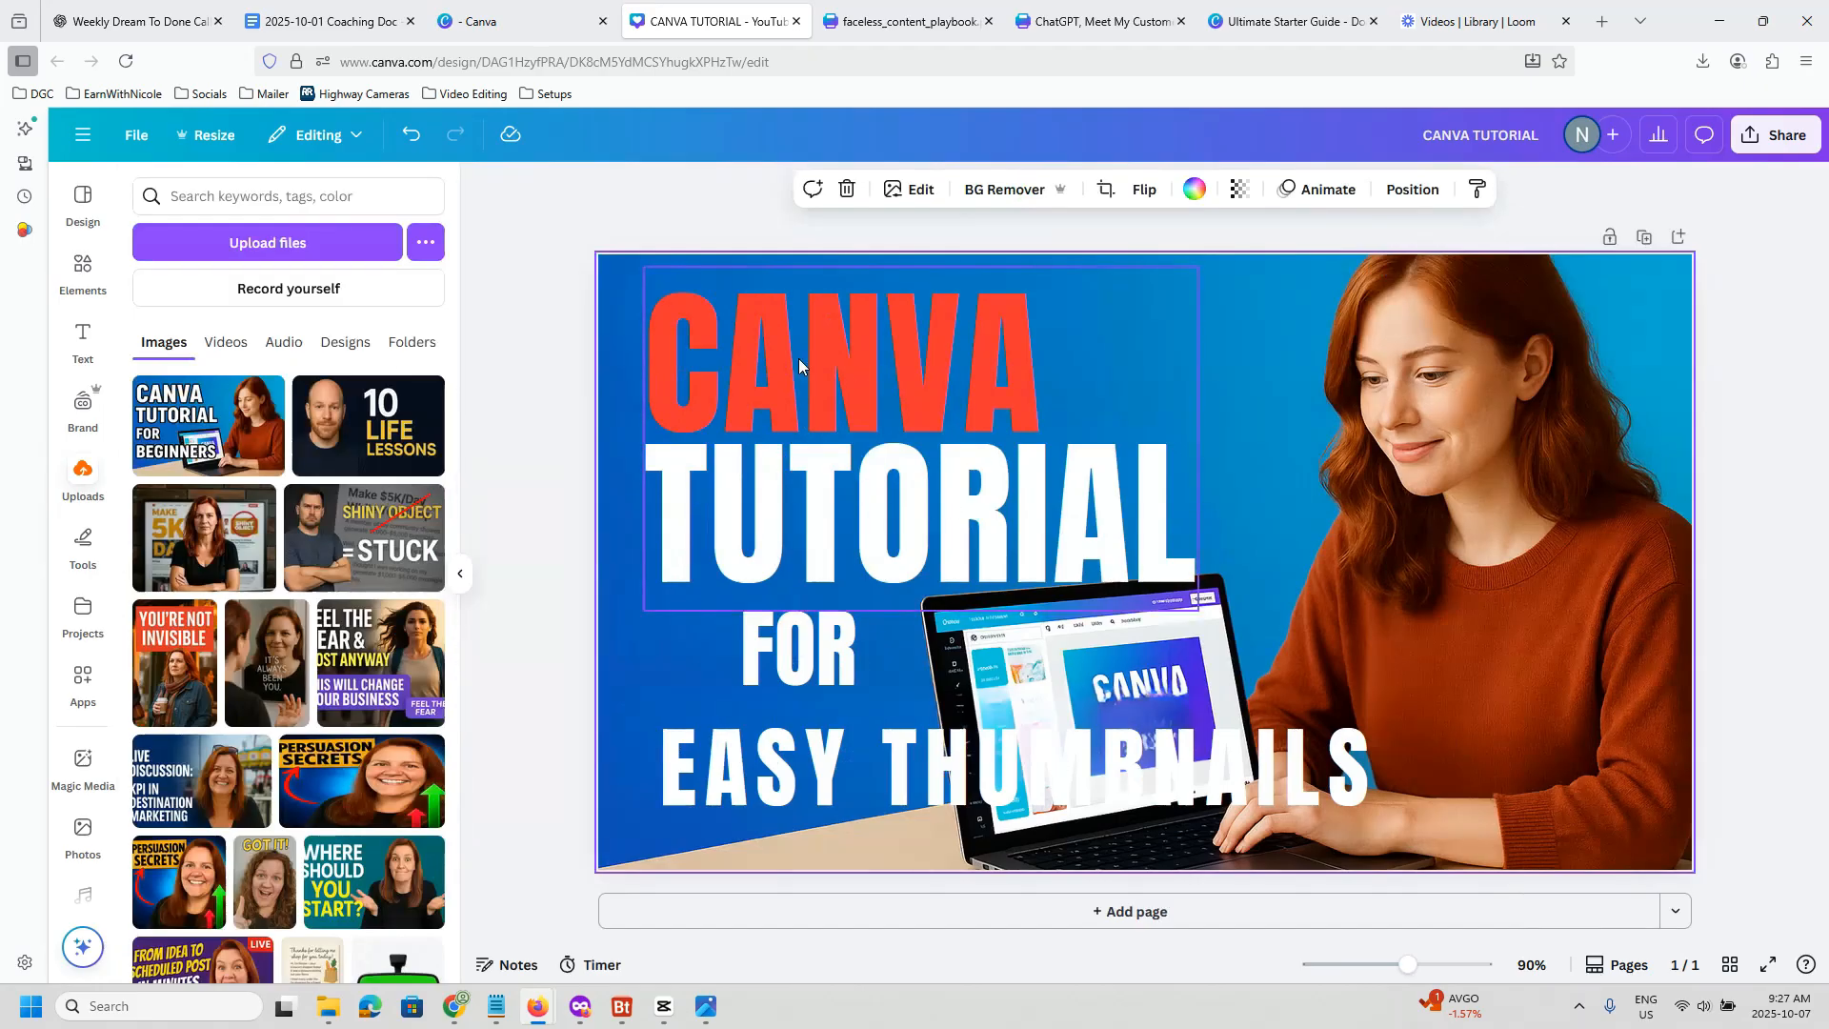
pyautogui.click(410, 135)
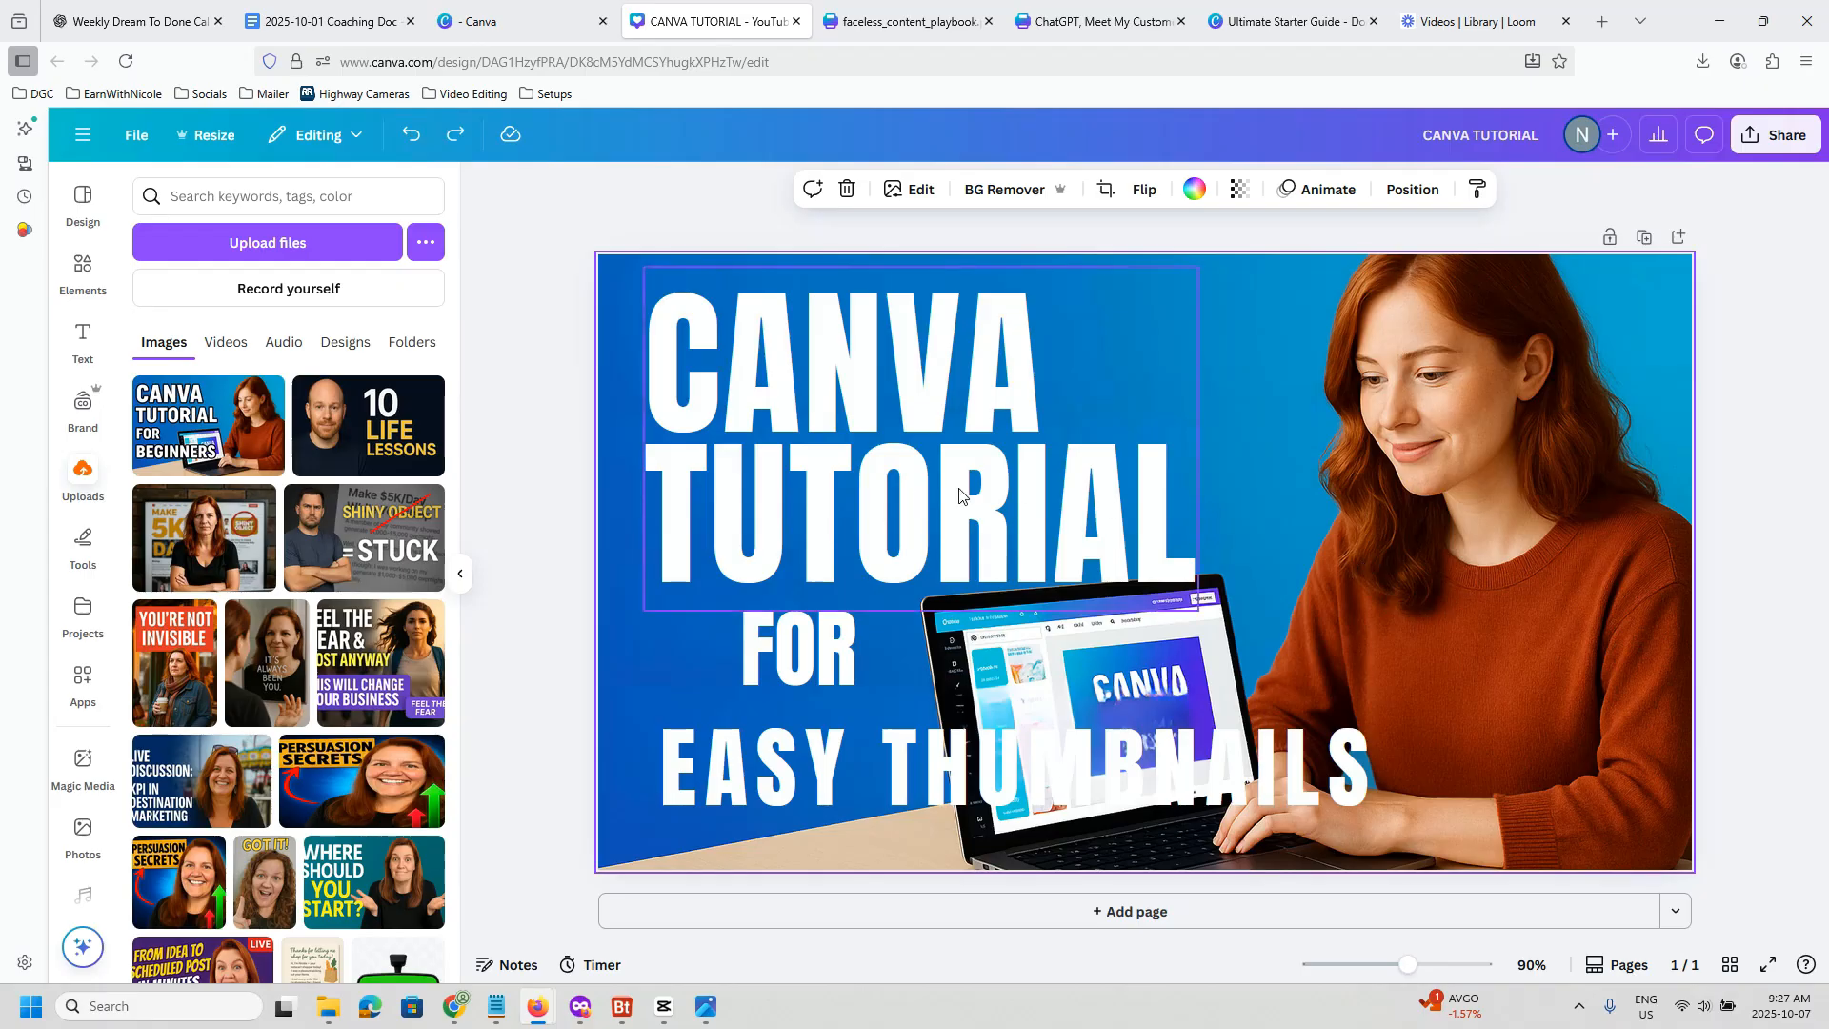
# Step: Apply the Outline effect to the "CANVA TUTORIAL" text using the dark maroon color from the brand palette
pyautogui.click(944, 425)
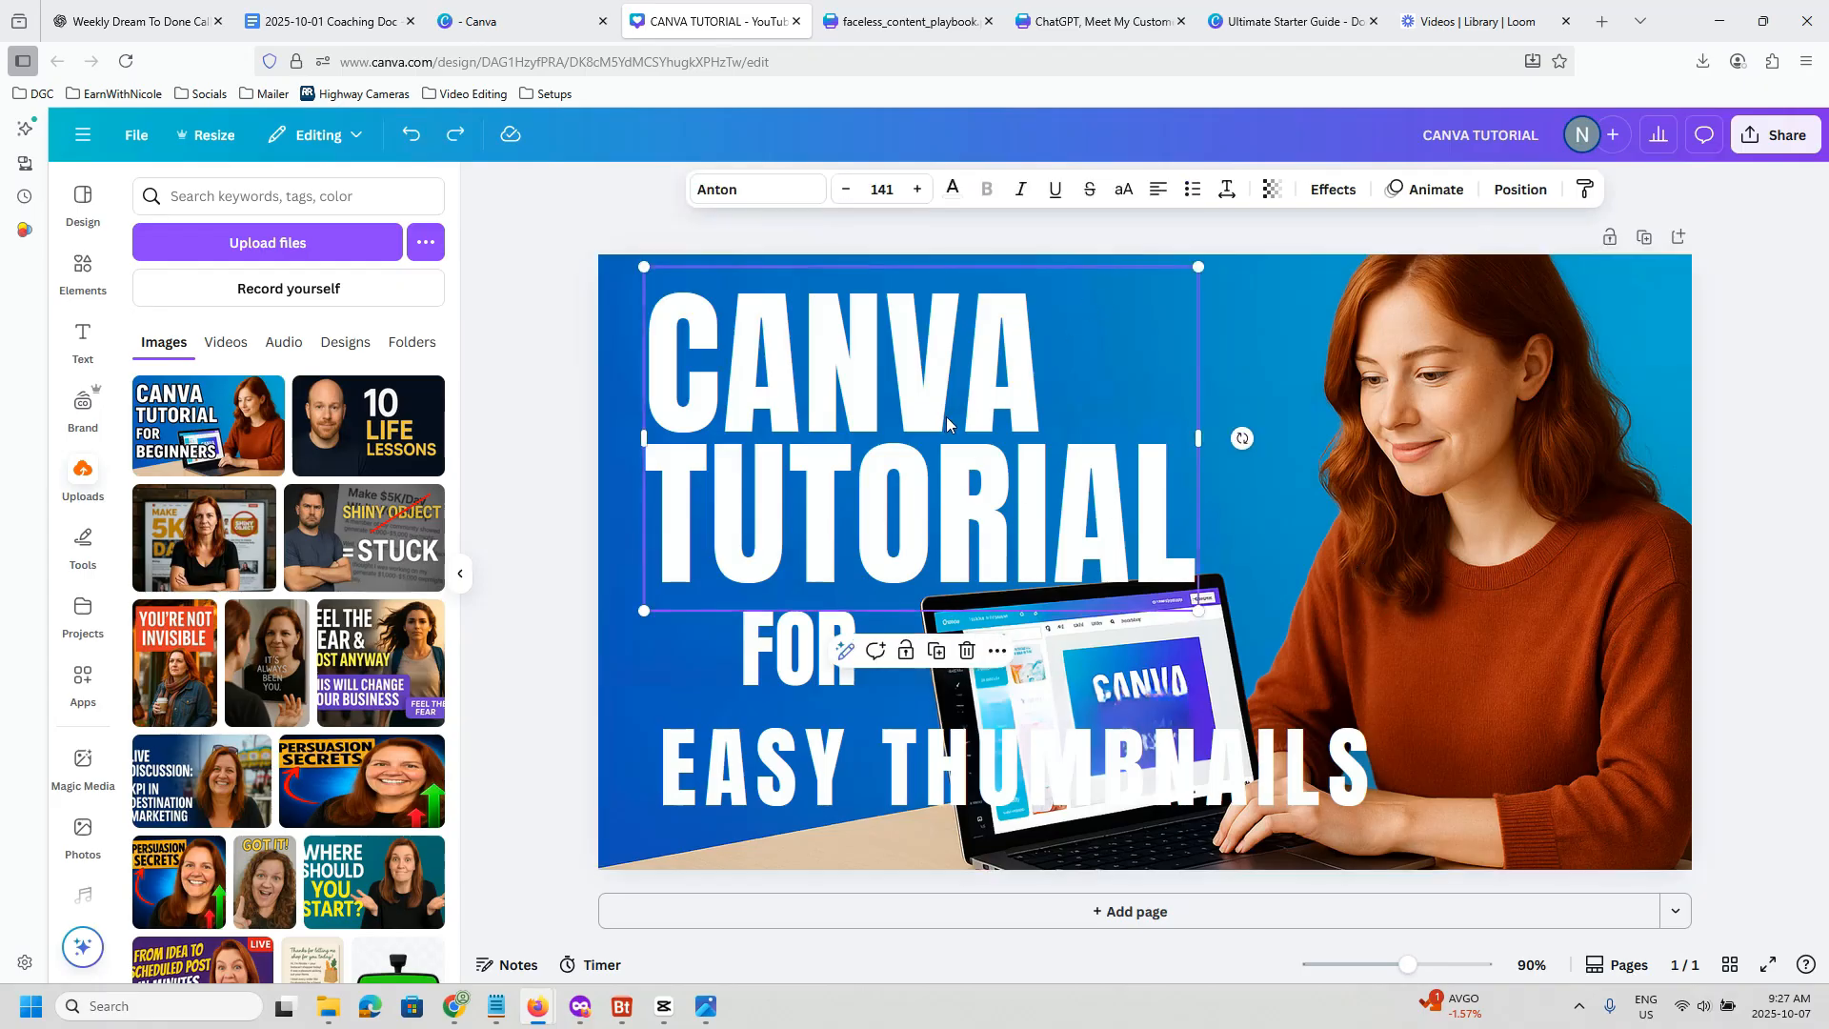
pyautogui.click(1333, 191)
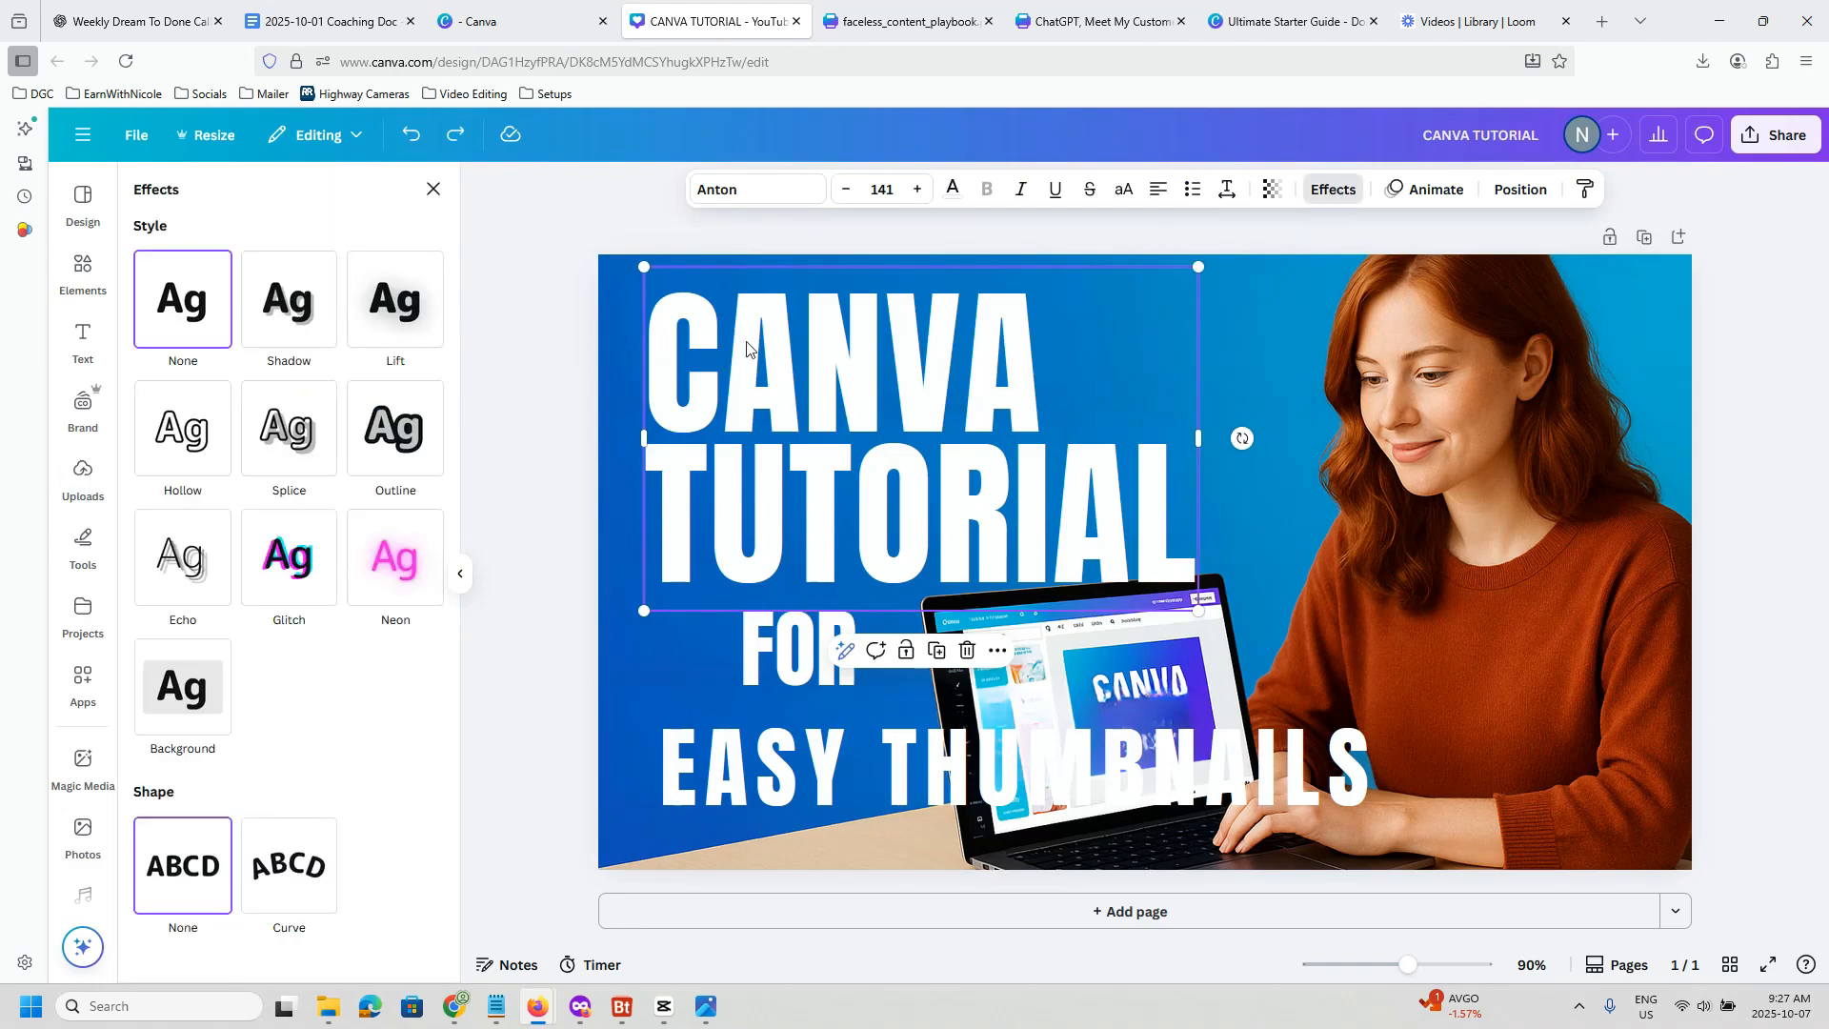
pyautogui.click(381, 458)
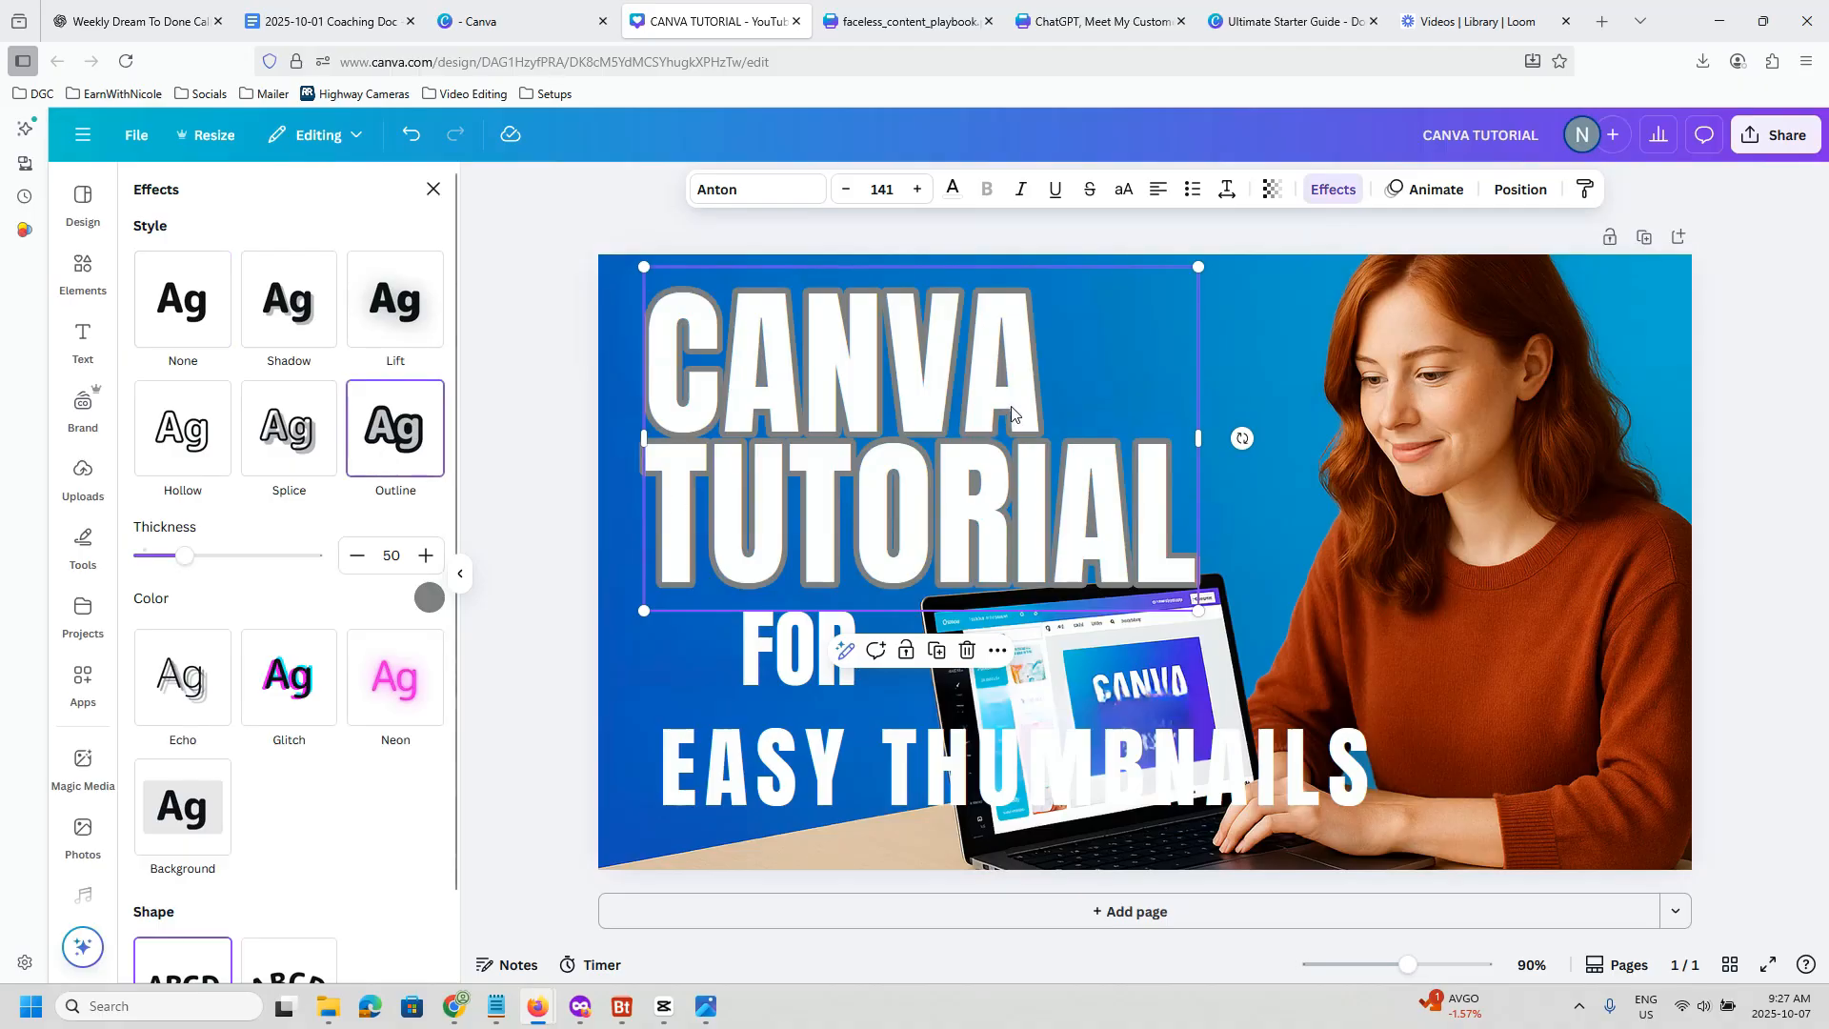
pyautogui.click(429, 598)
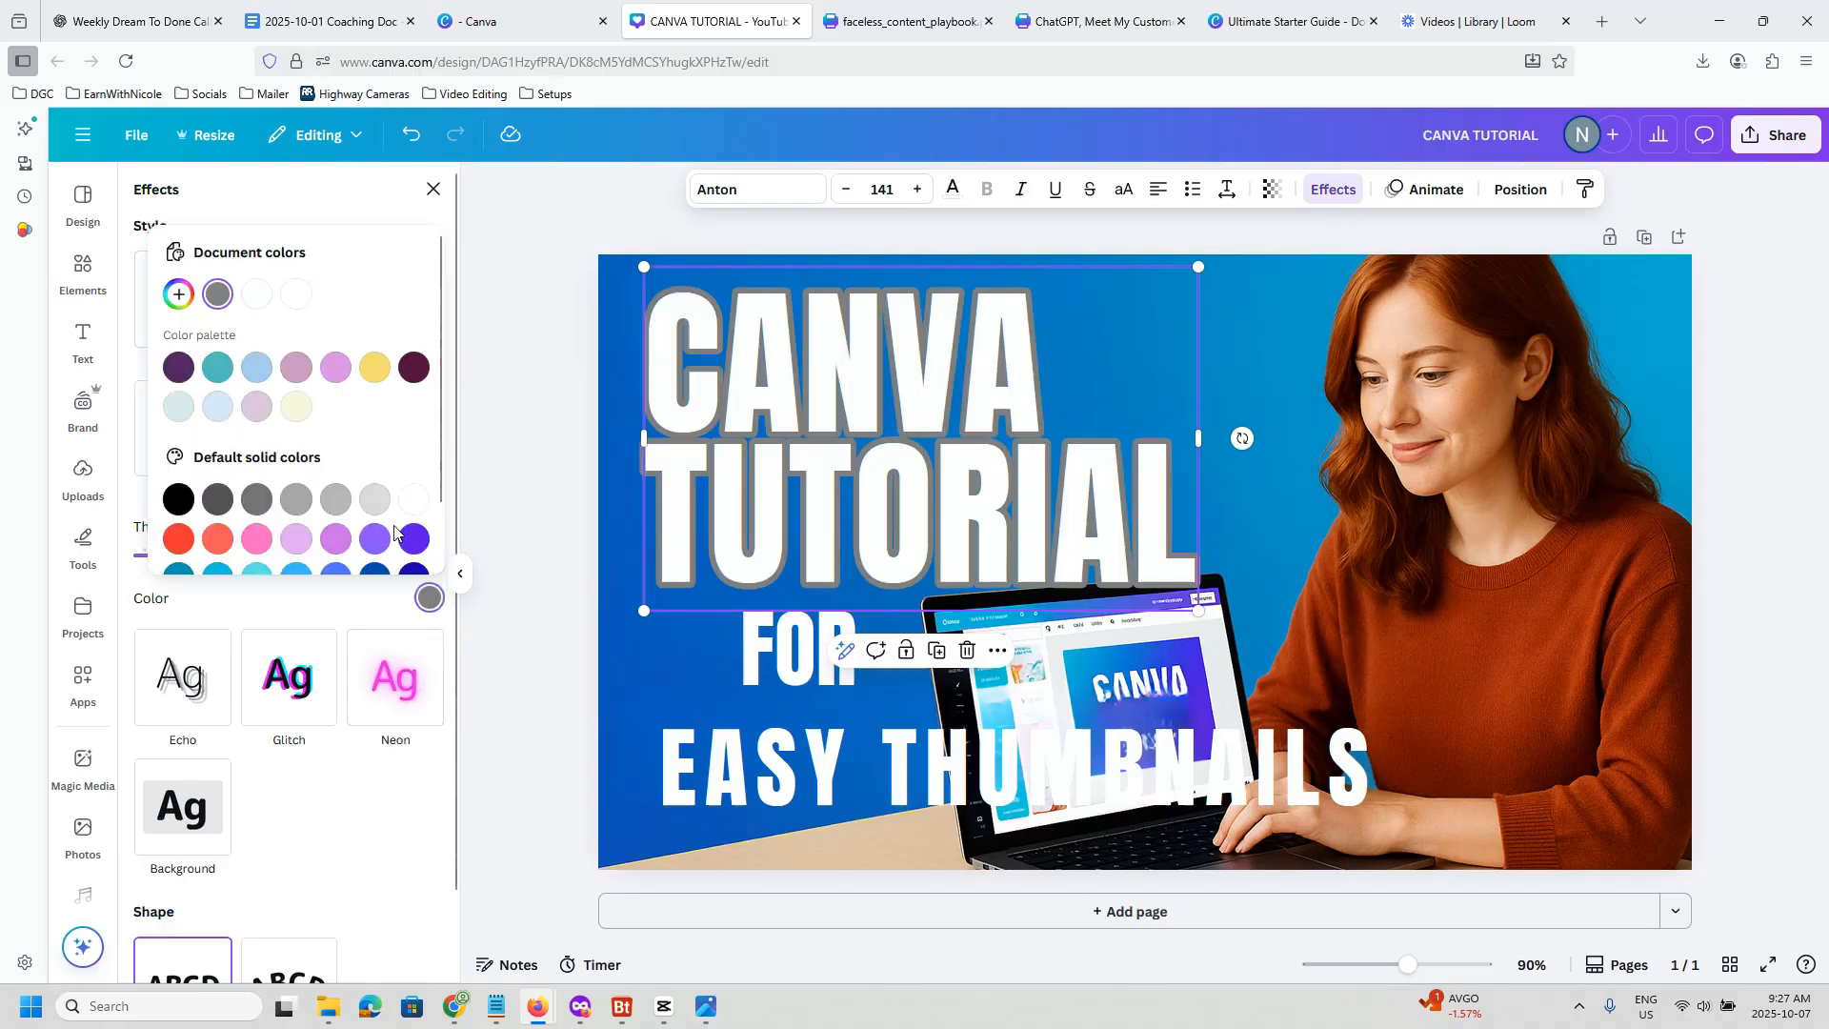
pyautogui.click(415, 368)
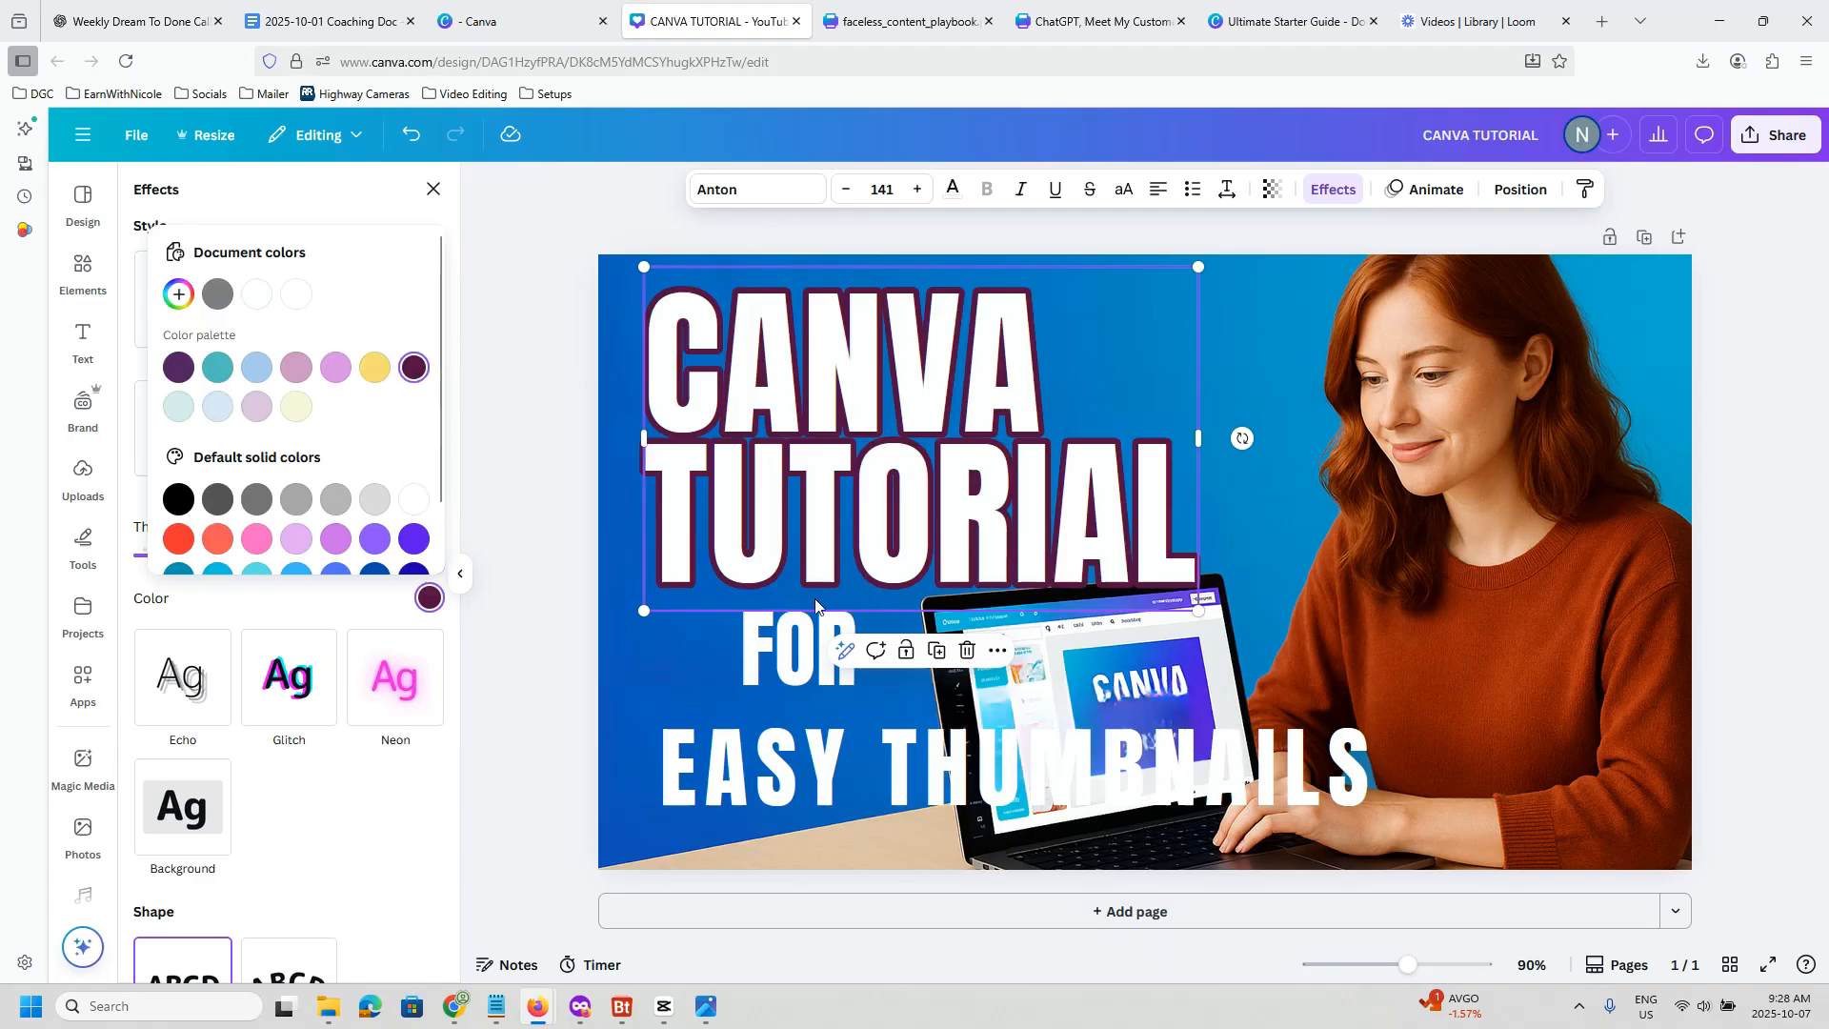
# Step: Give the "FOR" text an Outline effect in the brand palette's dark maroon
pyautogui.click(801, 657)
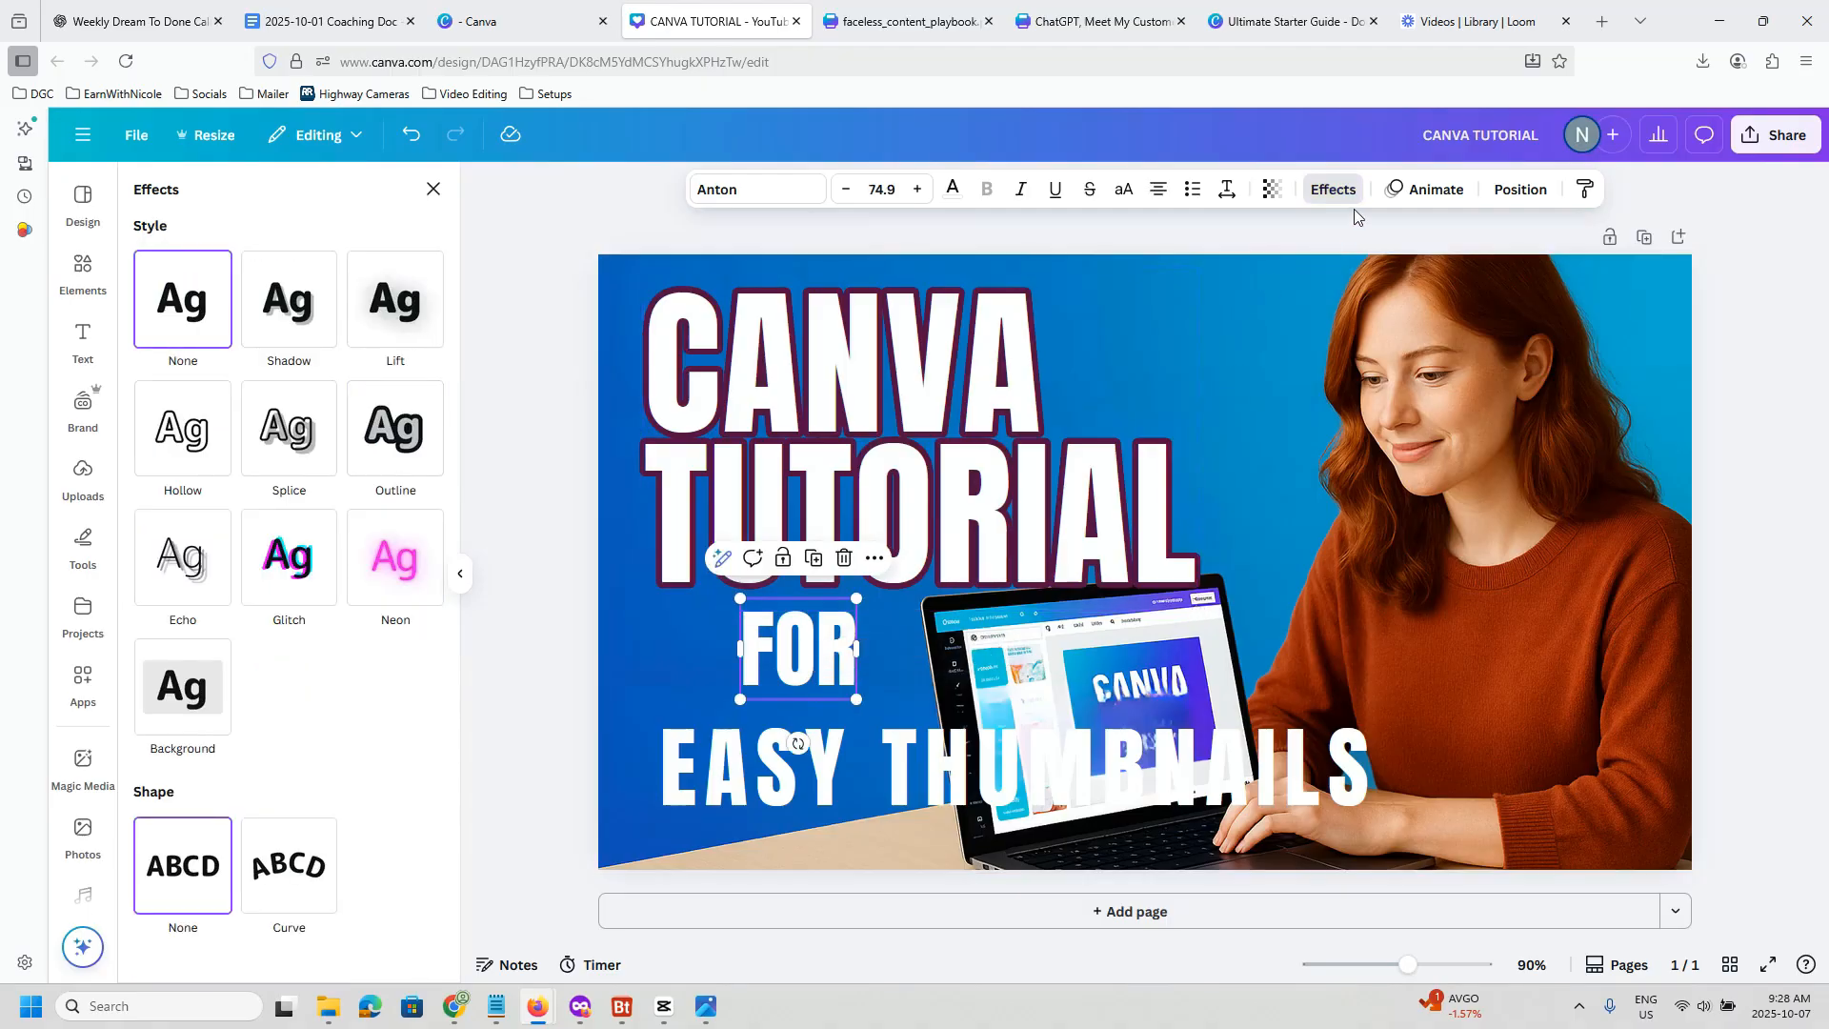
pyautogui.click(390, 447)
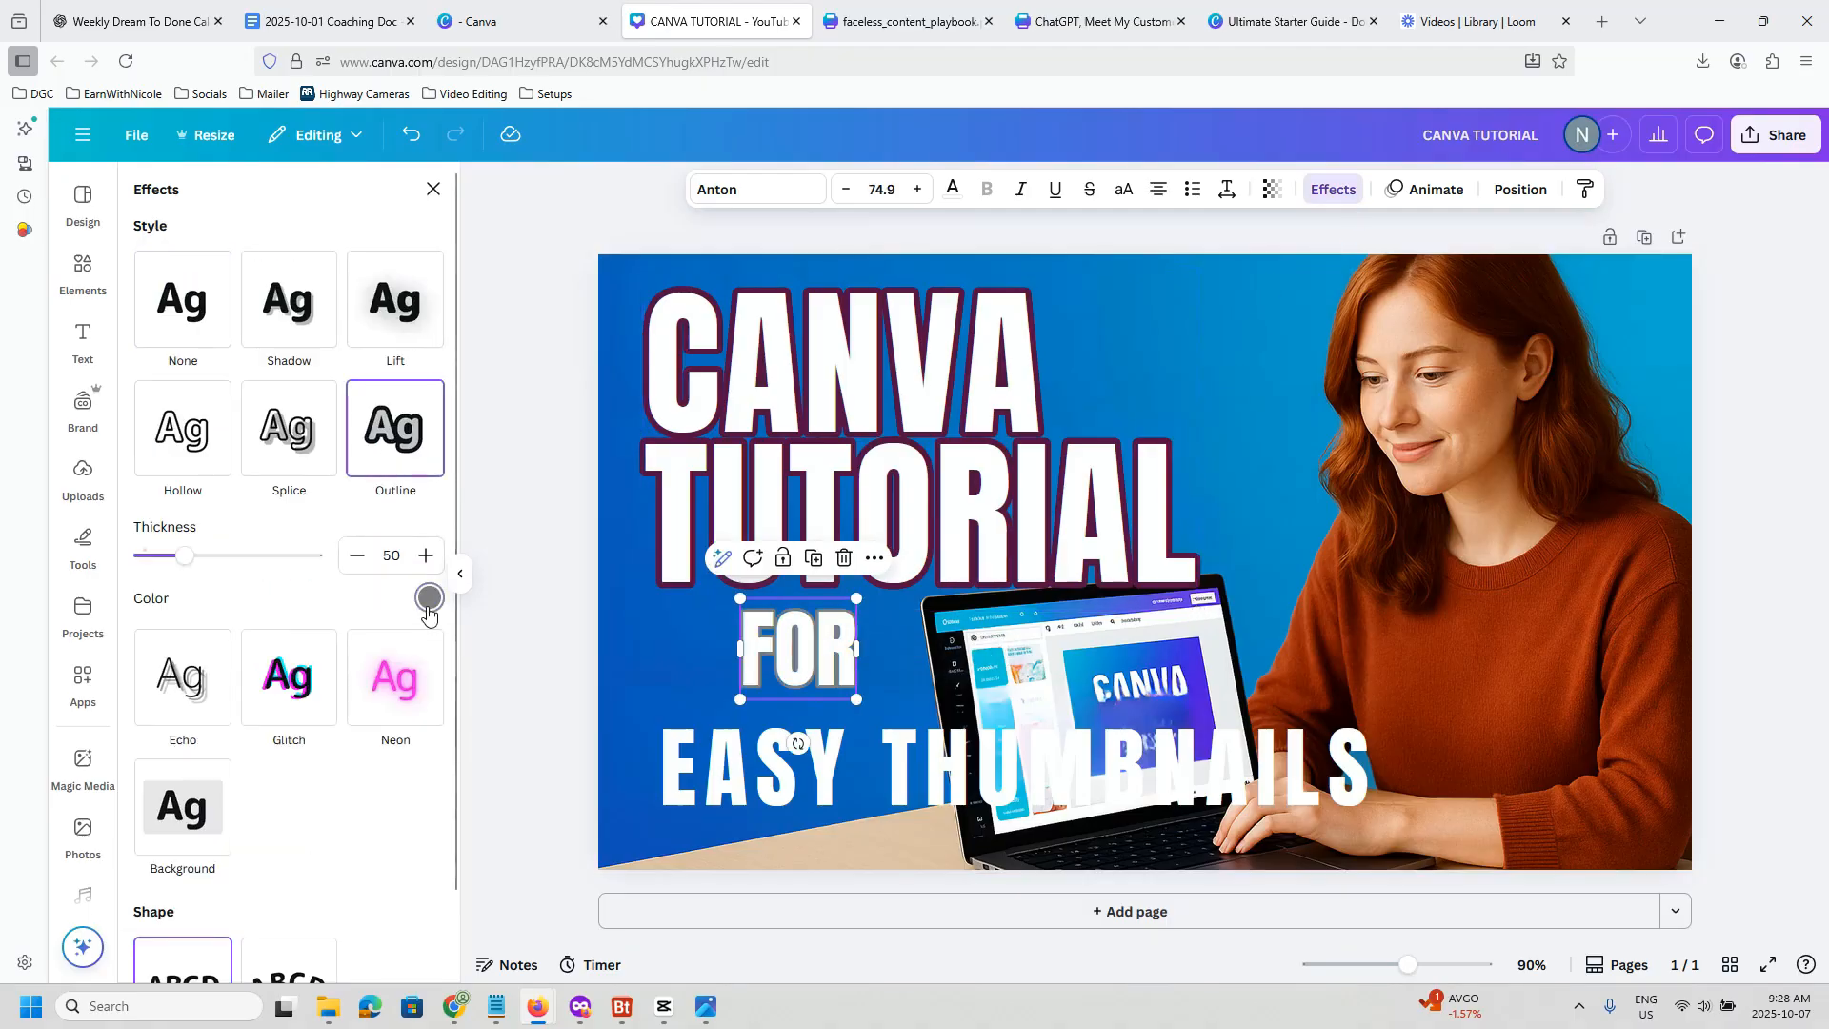
pyautogui.click(428, 610)
pyautogui.click(413, 367)
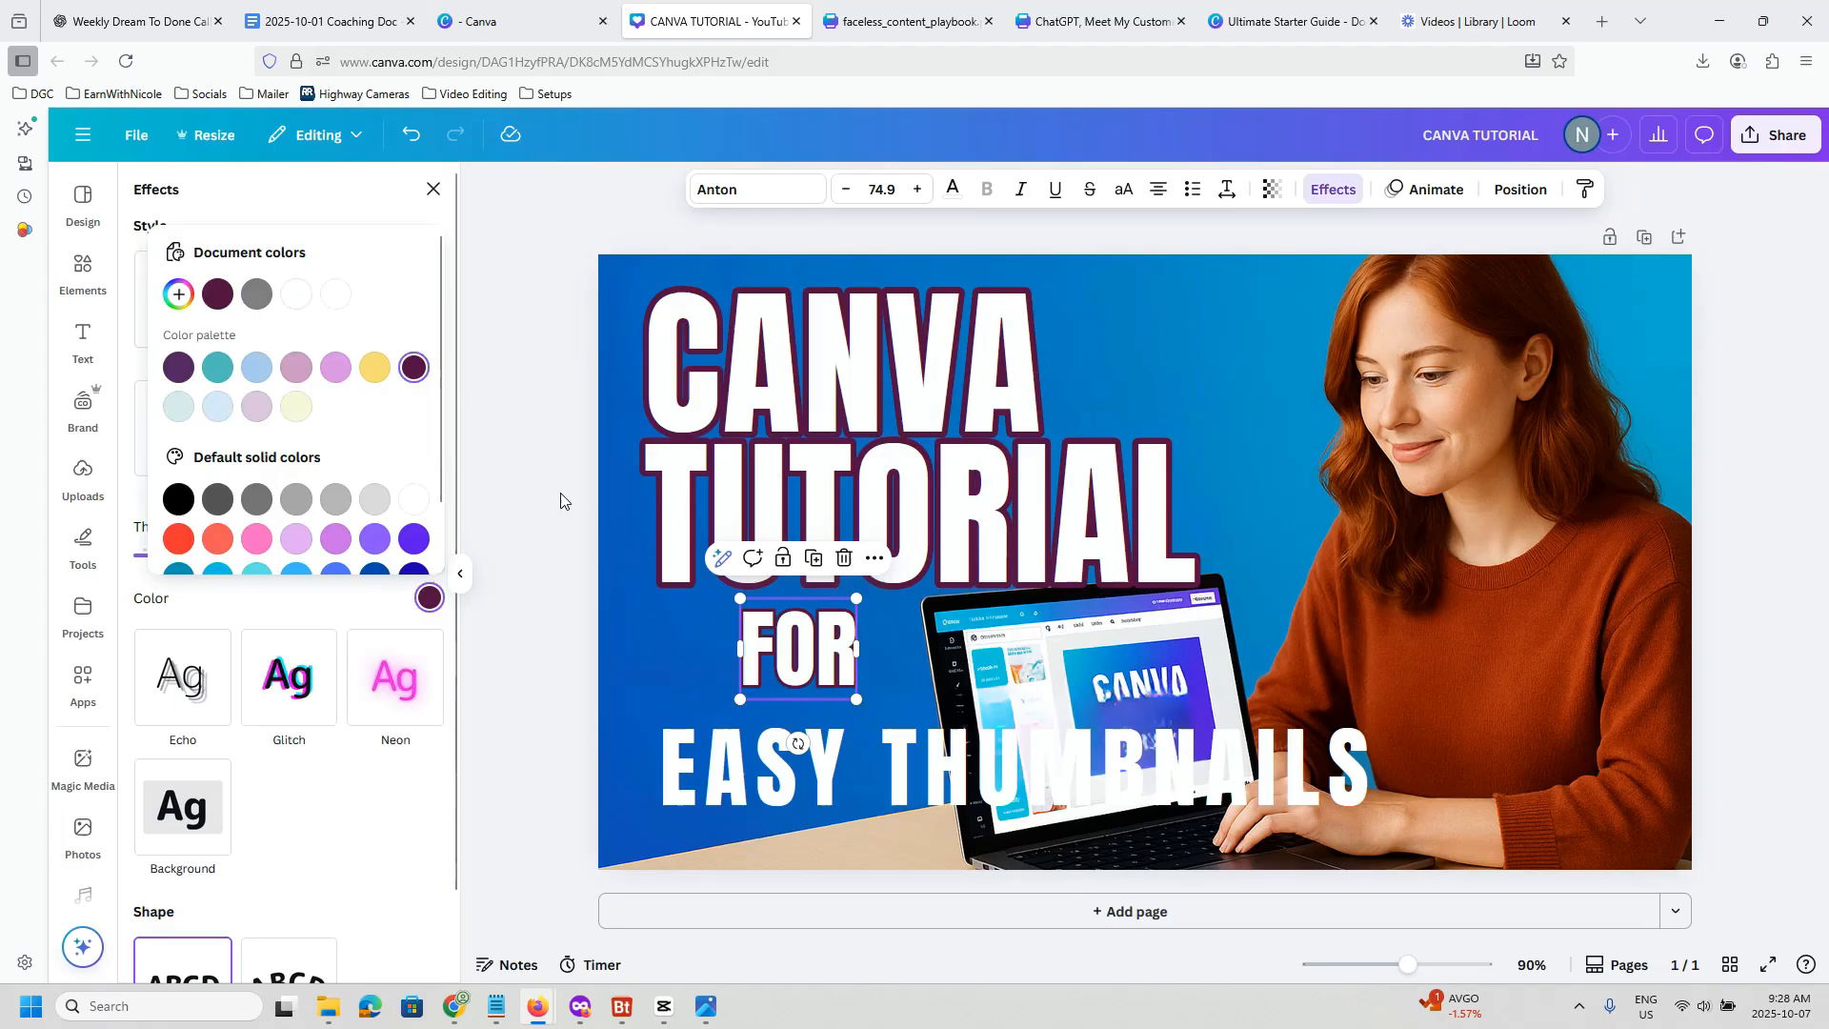
# Step: Add a dark maroon Outline effect to the "EASY THUMBNAILS" text and close the effect settings
pyautogui.click(842, 766)
pyautogui.click(383, 431)
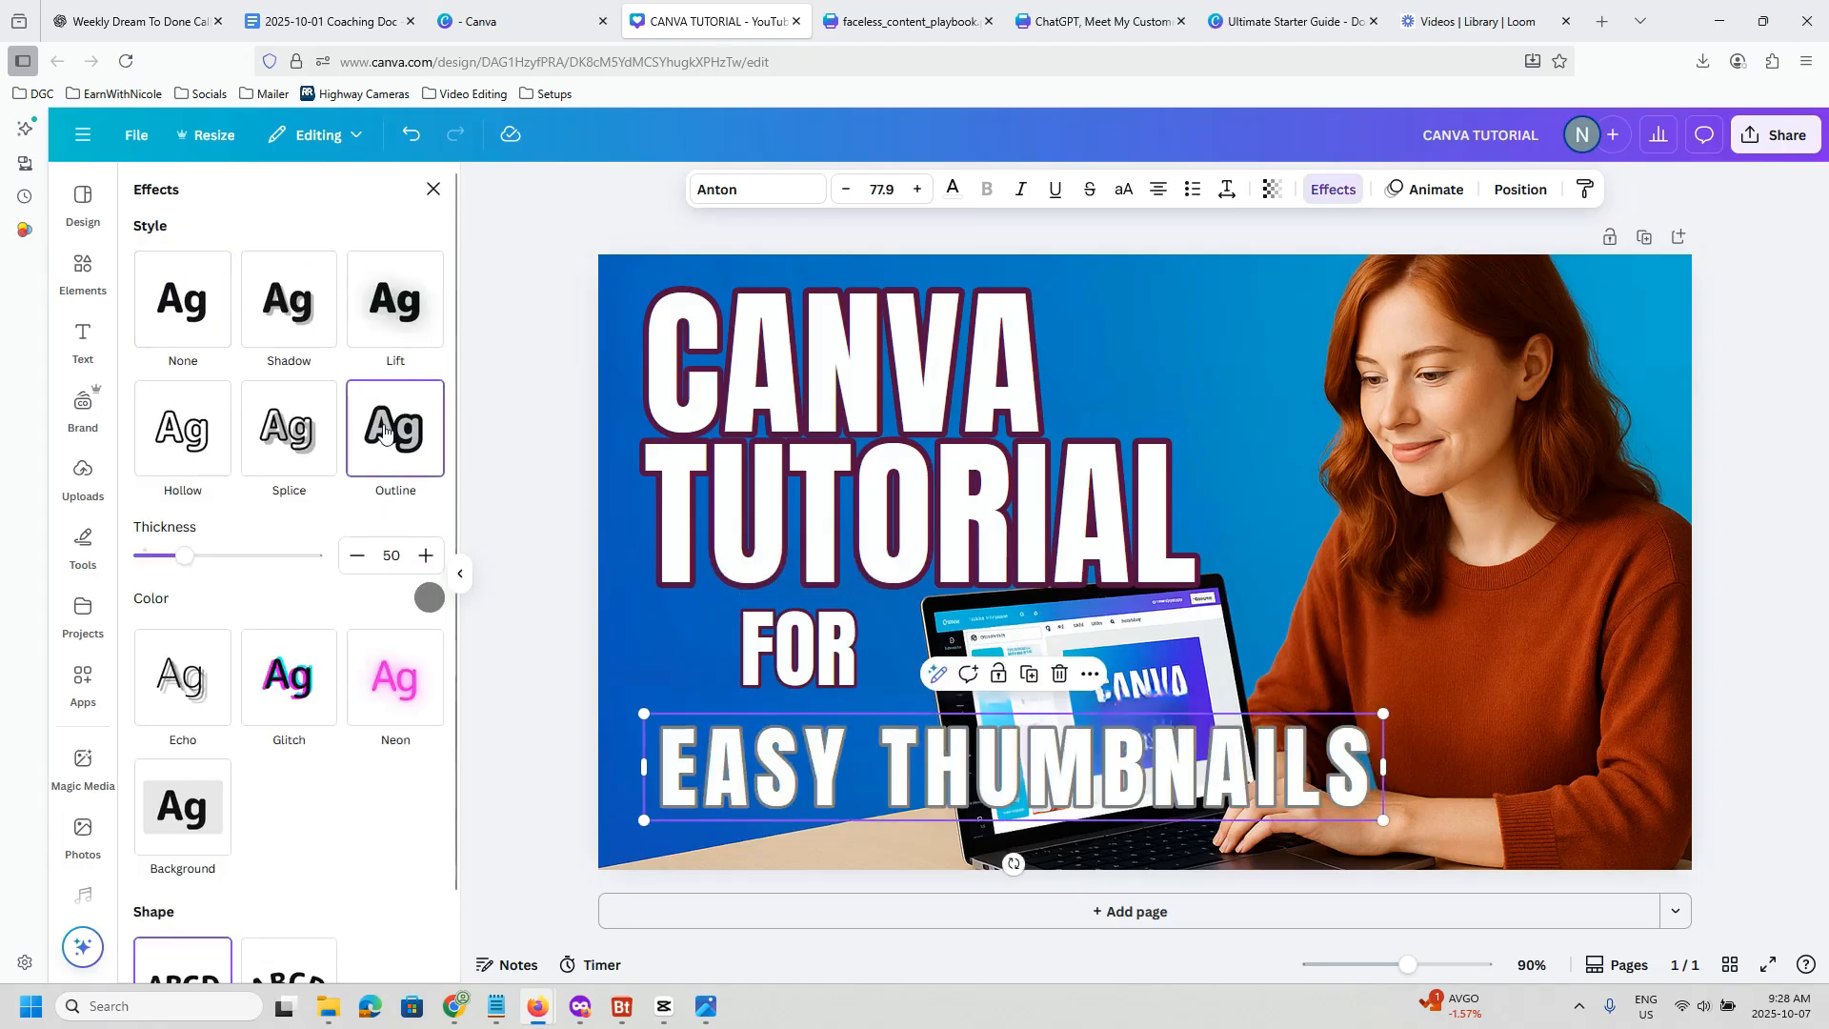
pyautogui.click(428, 597)
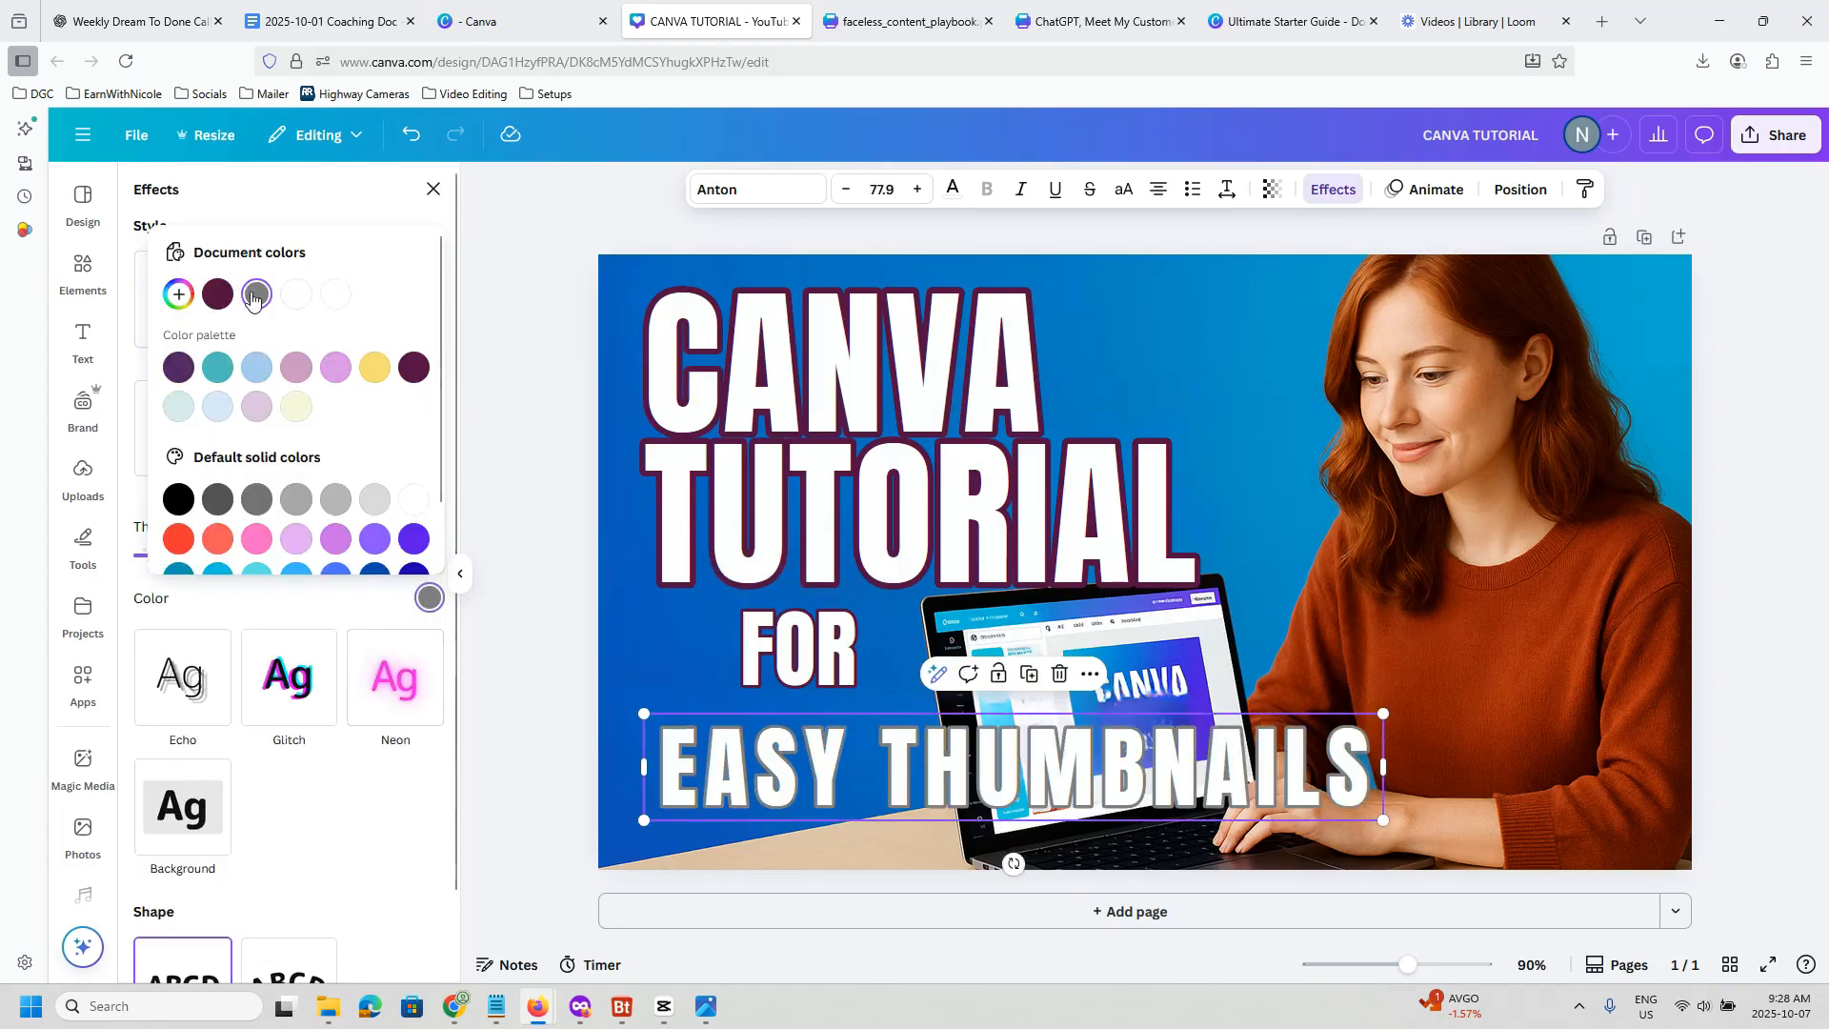
pyautogui.click(415, 371)
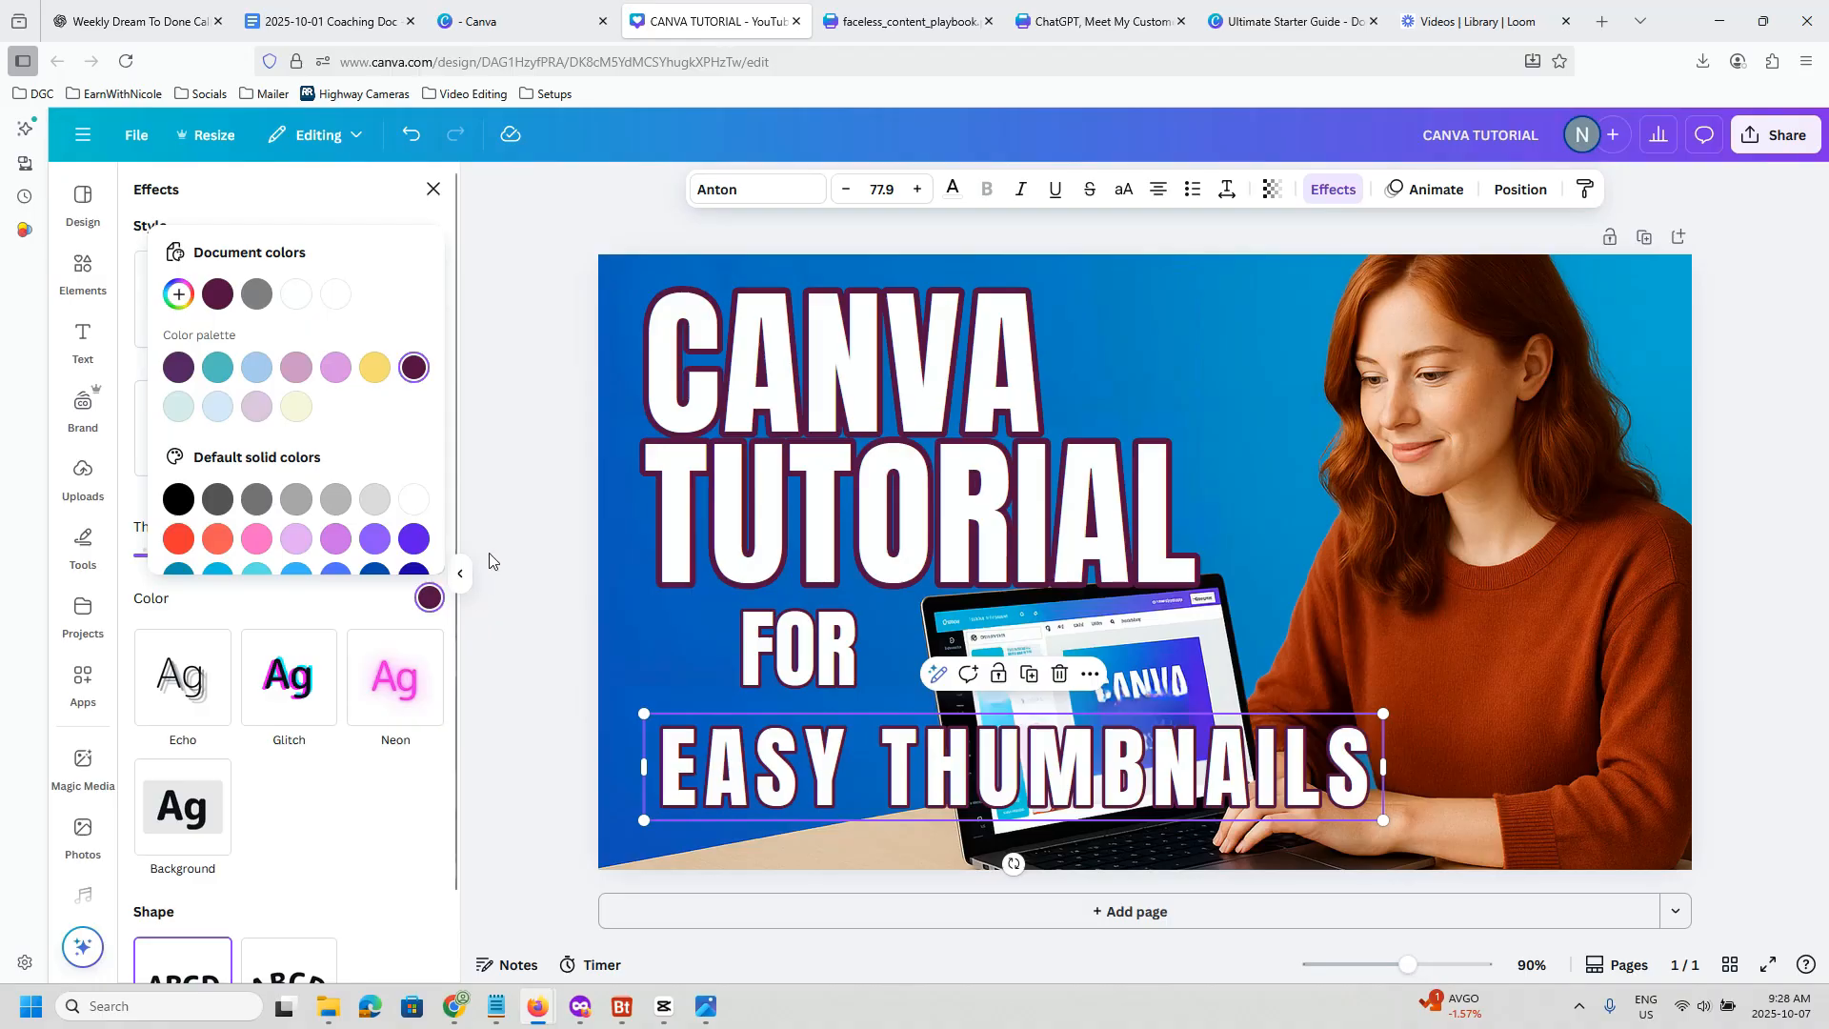
pyautogui.press('Escape')
pyautogui.press('Escape')
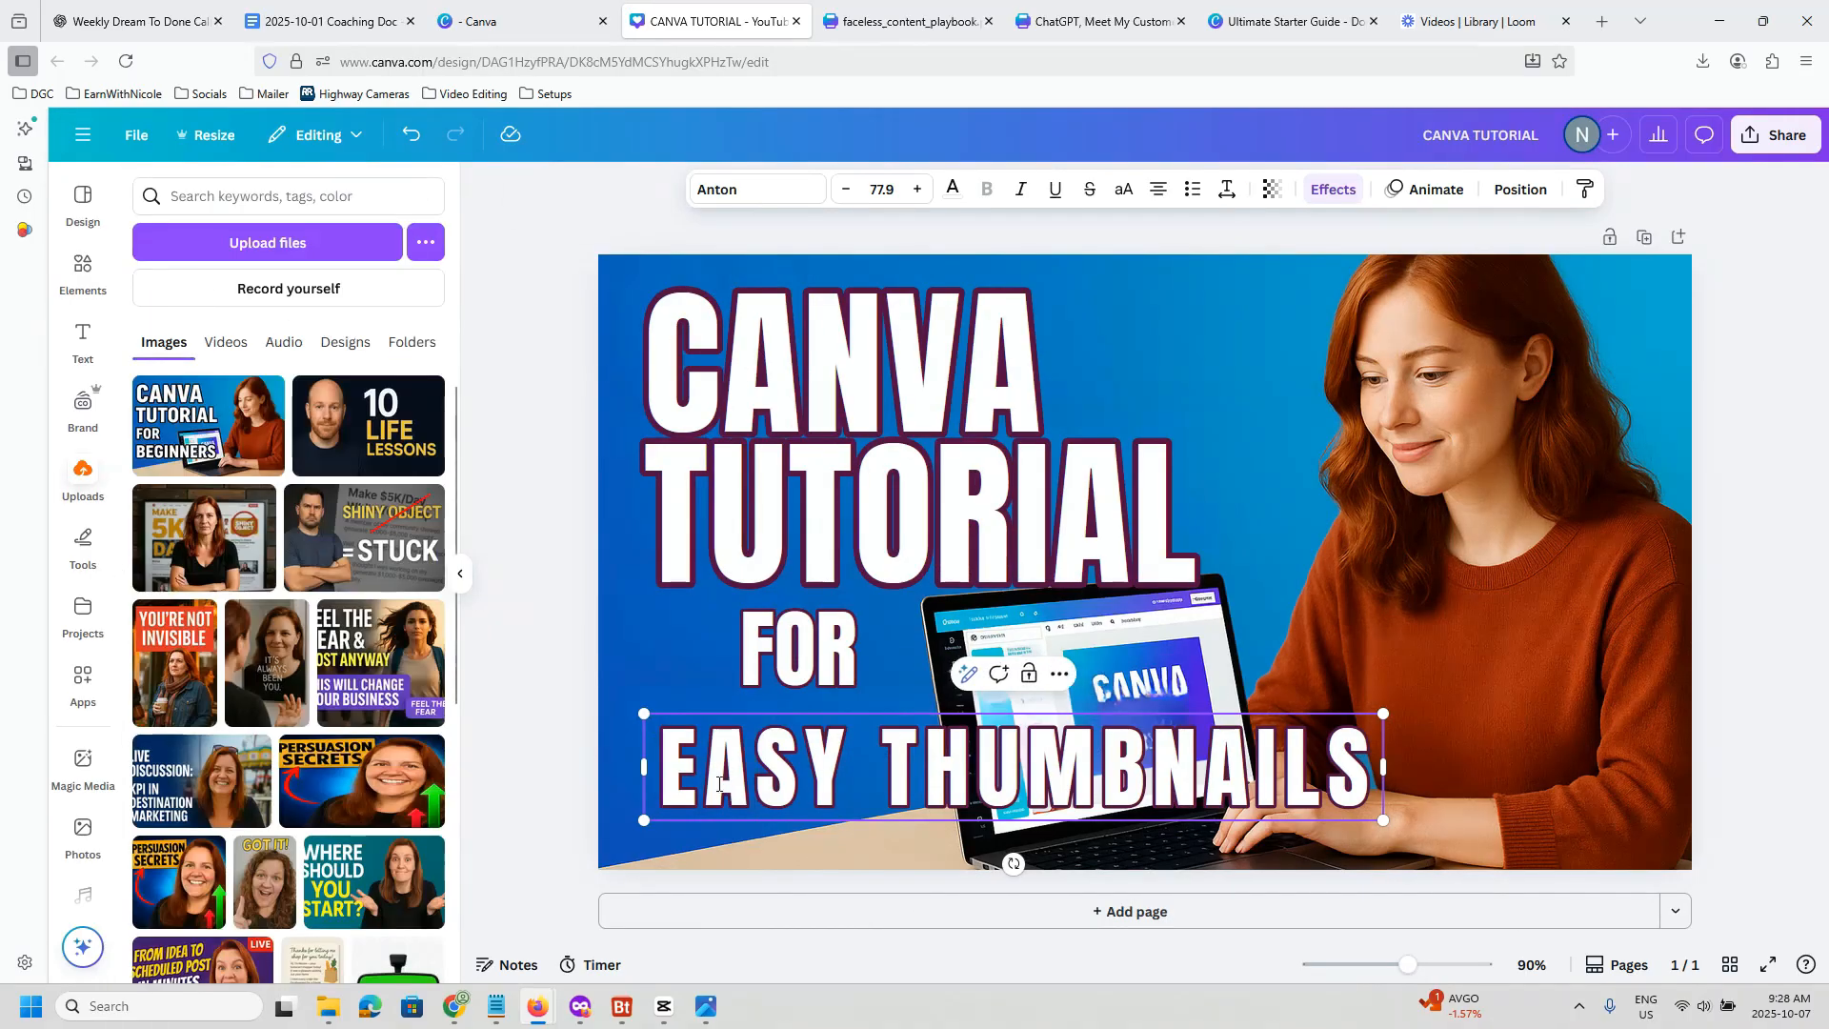
pyautogui.click(588, 705)
# Step: Increase the outline thickness of the "EASY THUMBNAILS" text to 182 and close the effect settings
pyautogui.click(687, 767)
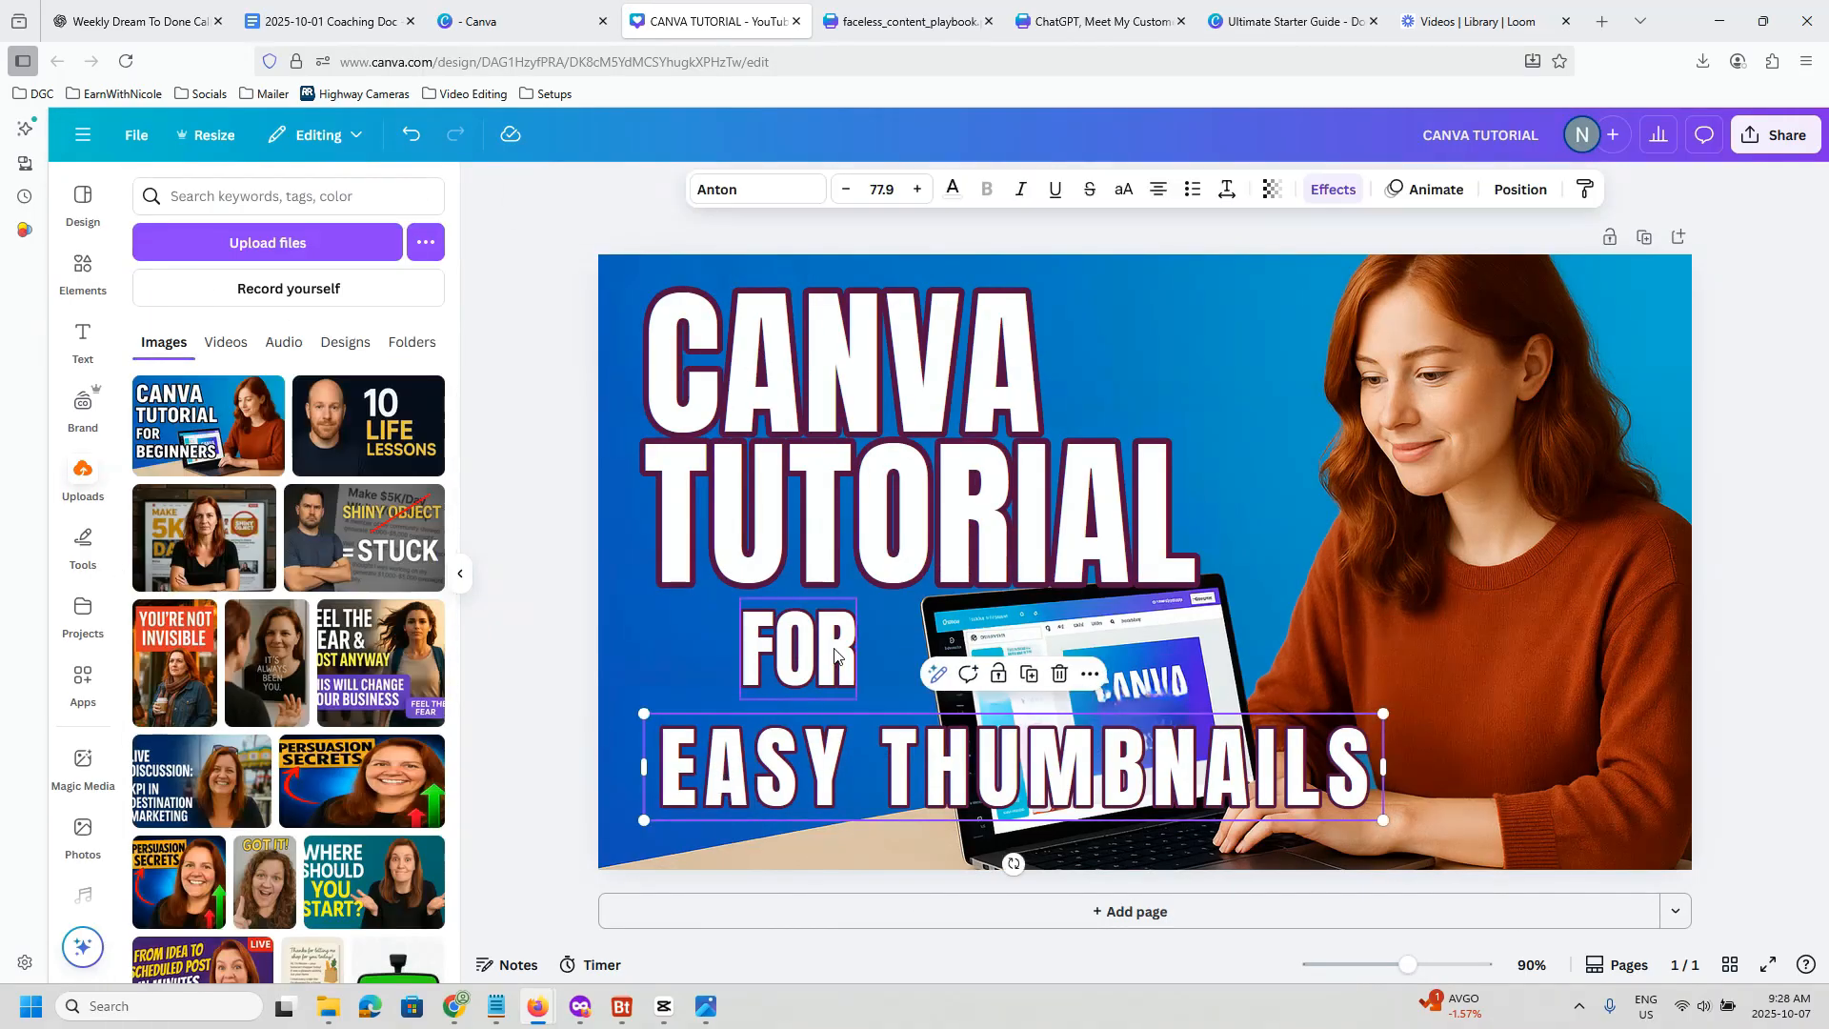
pyautogui.click(1336, 196)
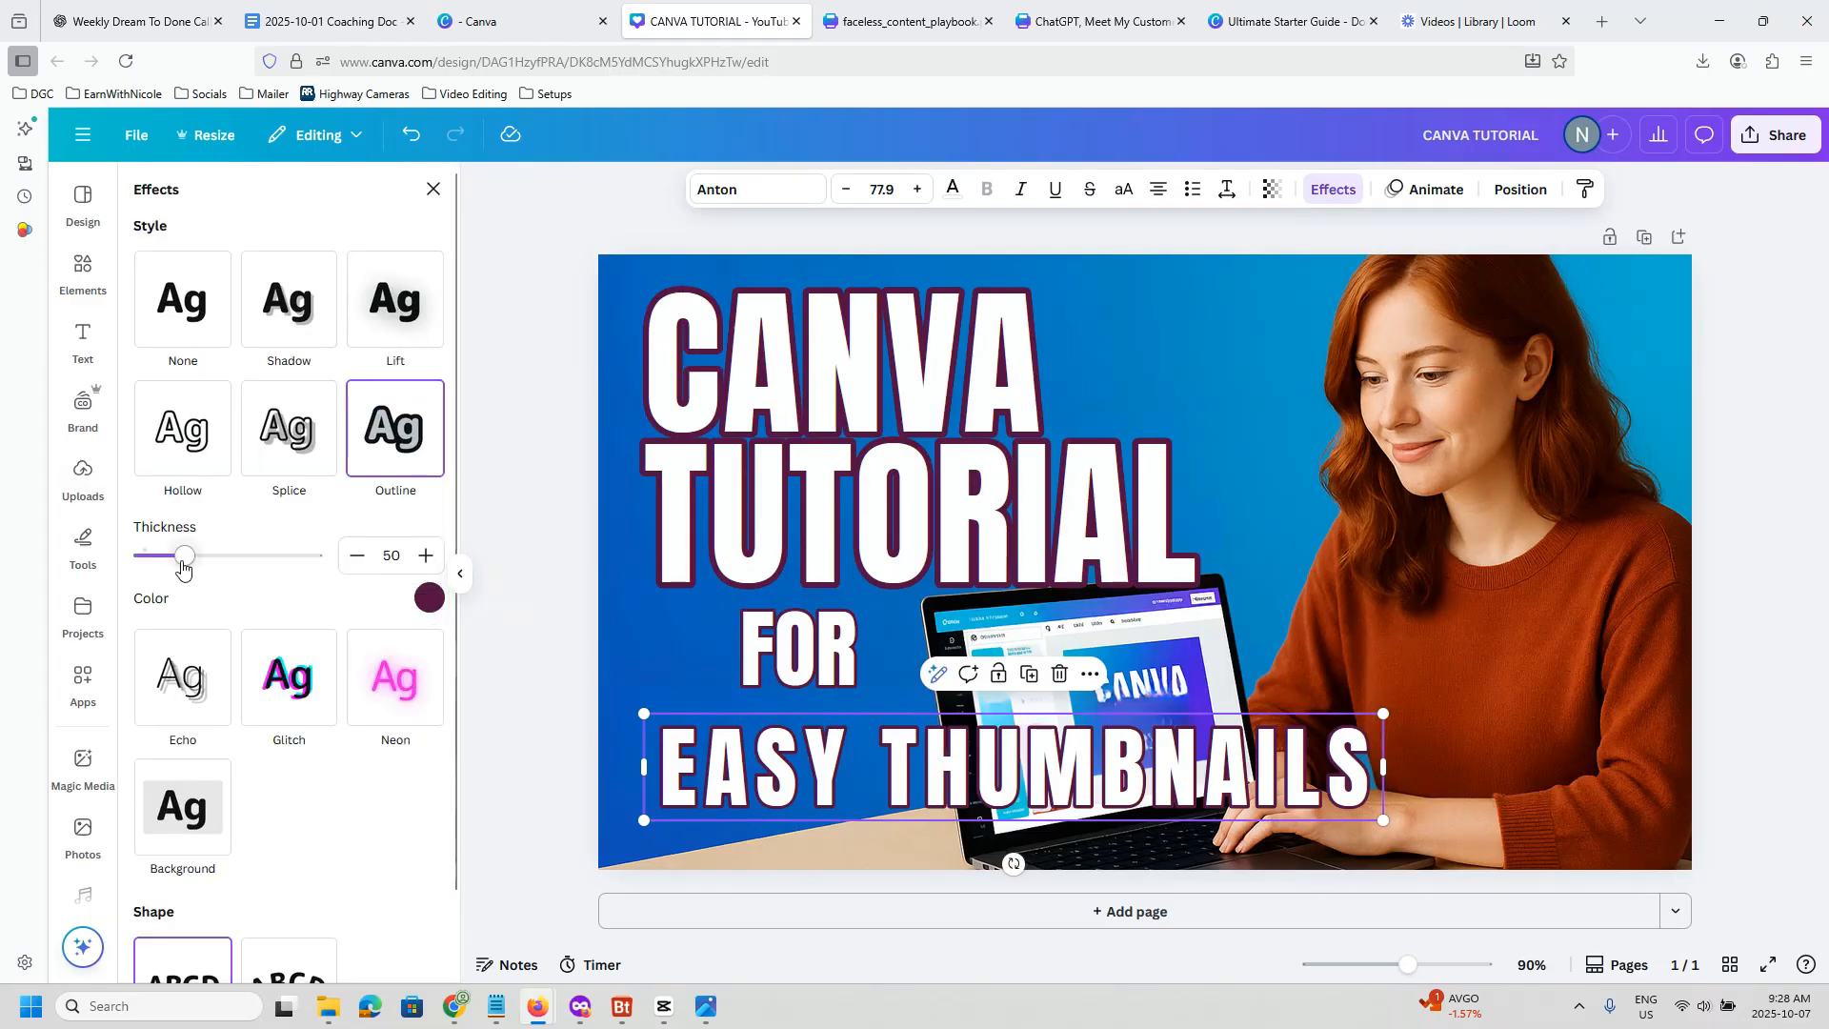
pyautogui.moveTo(184, 568); pyautogui.dragTo(326, 586)
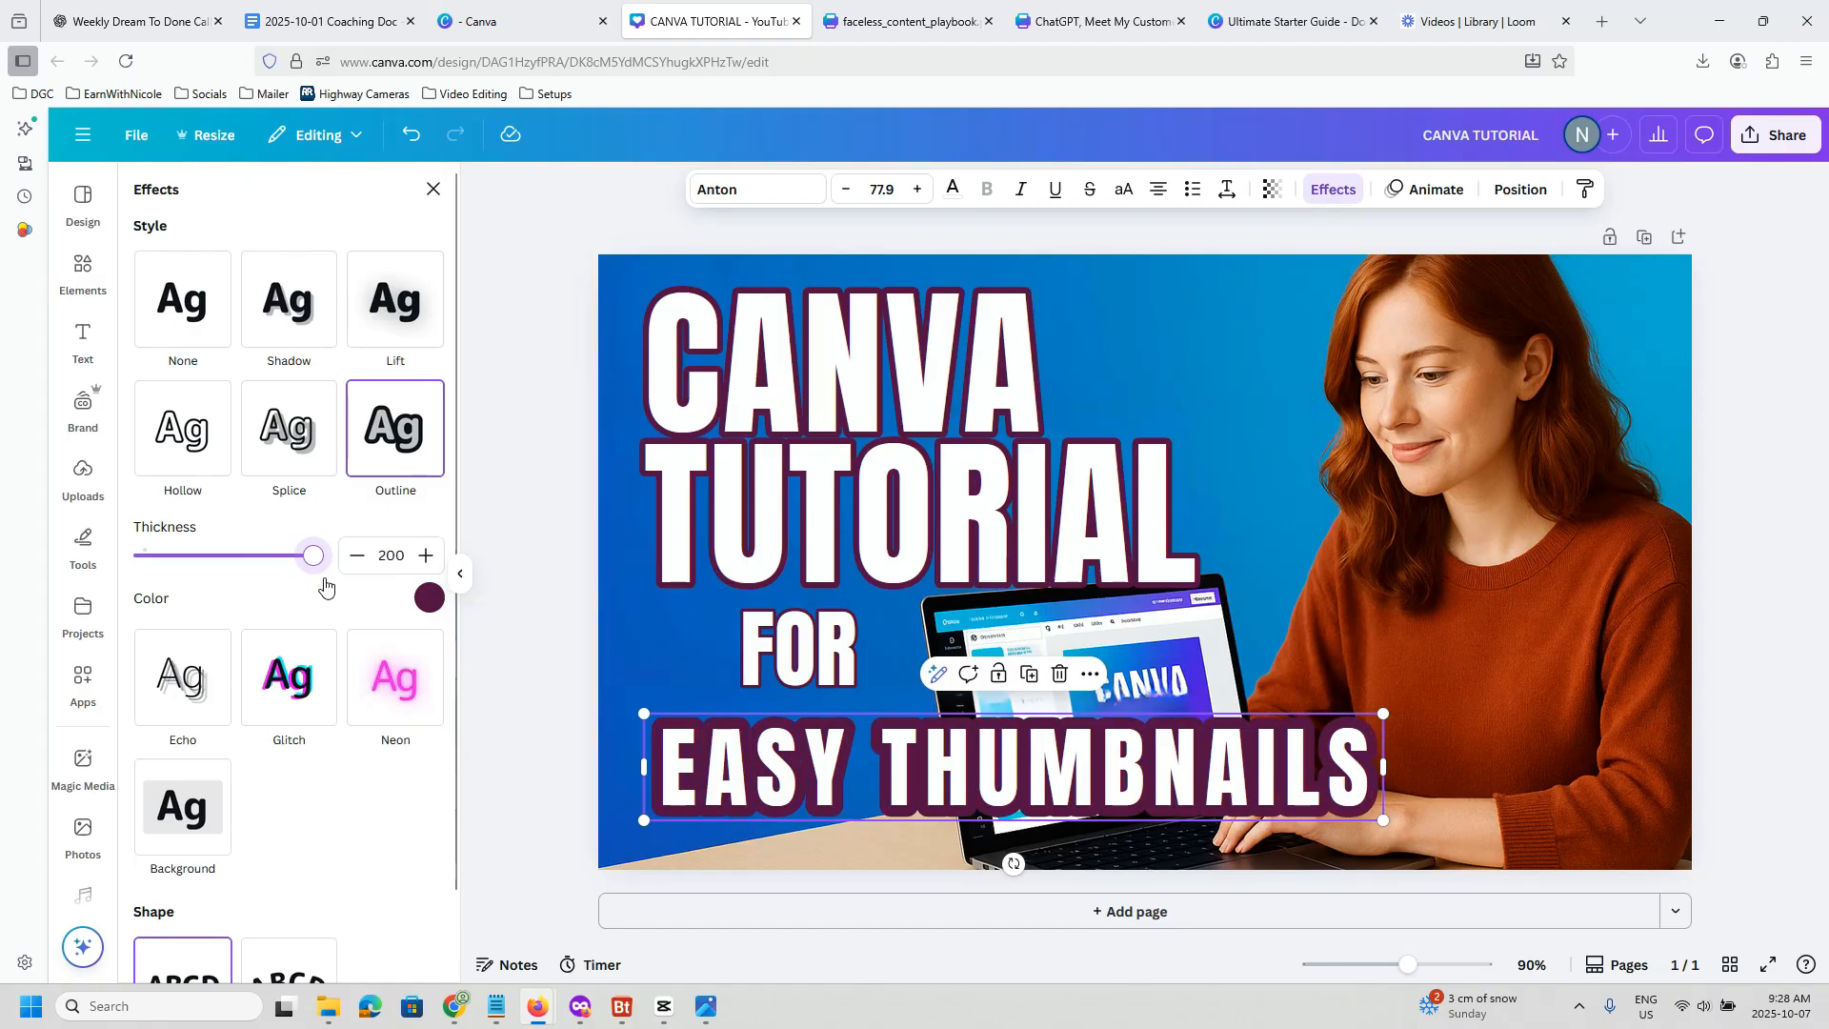
pyautogui.moveTo(327, 584)
pyautogui.mouseDown()
pyautogui.moveTo(99, 580)
pyautogui.moveTo(300, 599)
pyautogui.mouseUp()
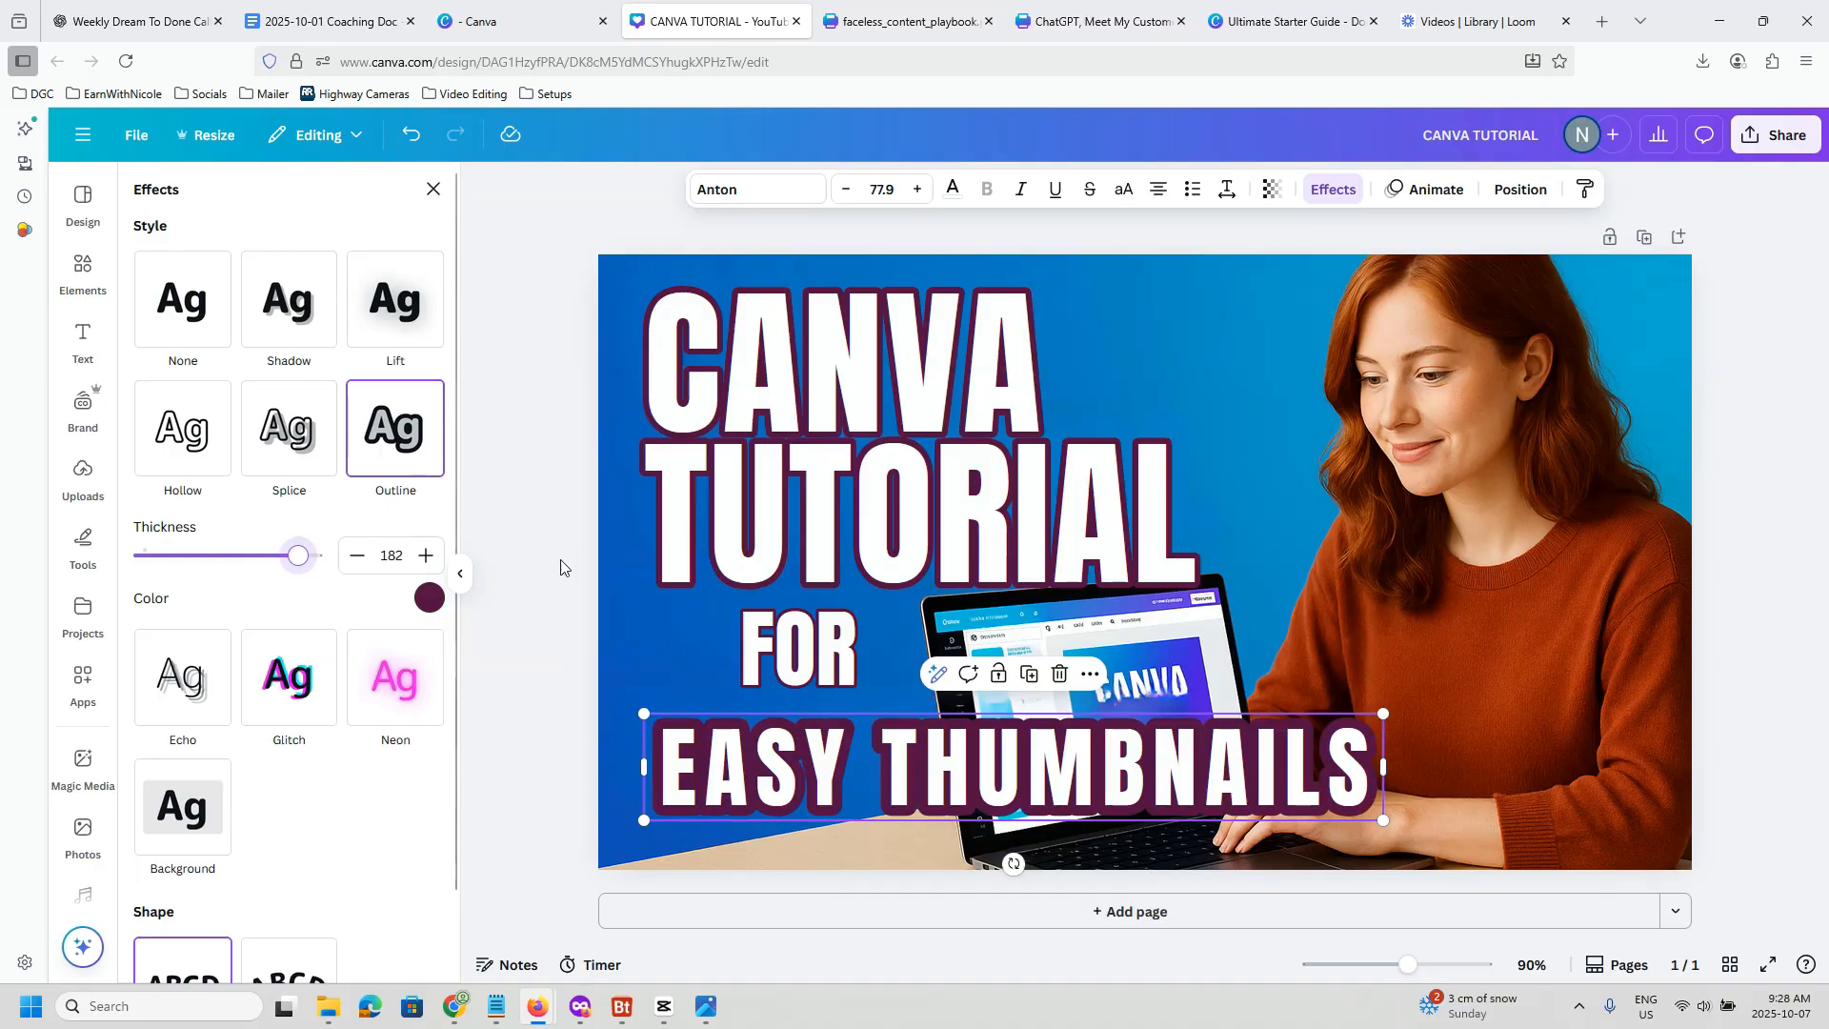
pyautogui.click(533, 564)
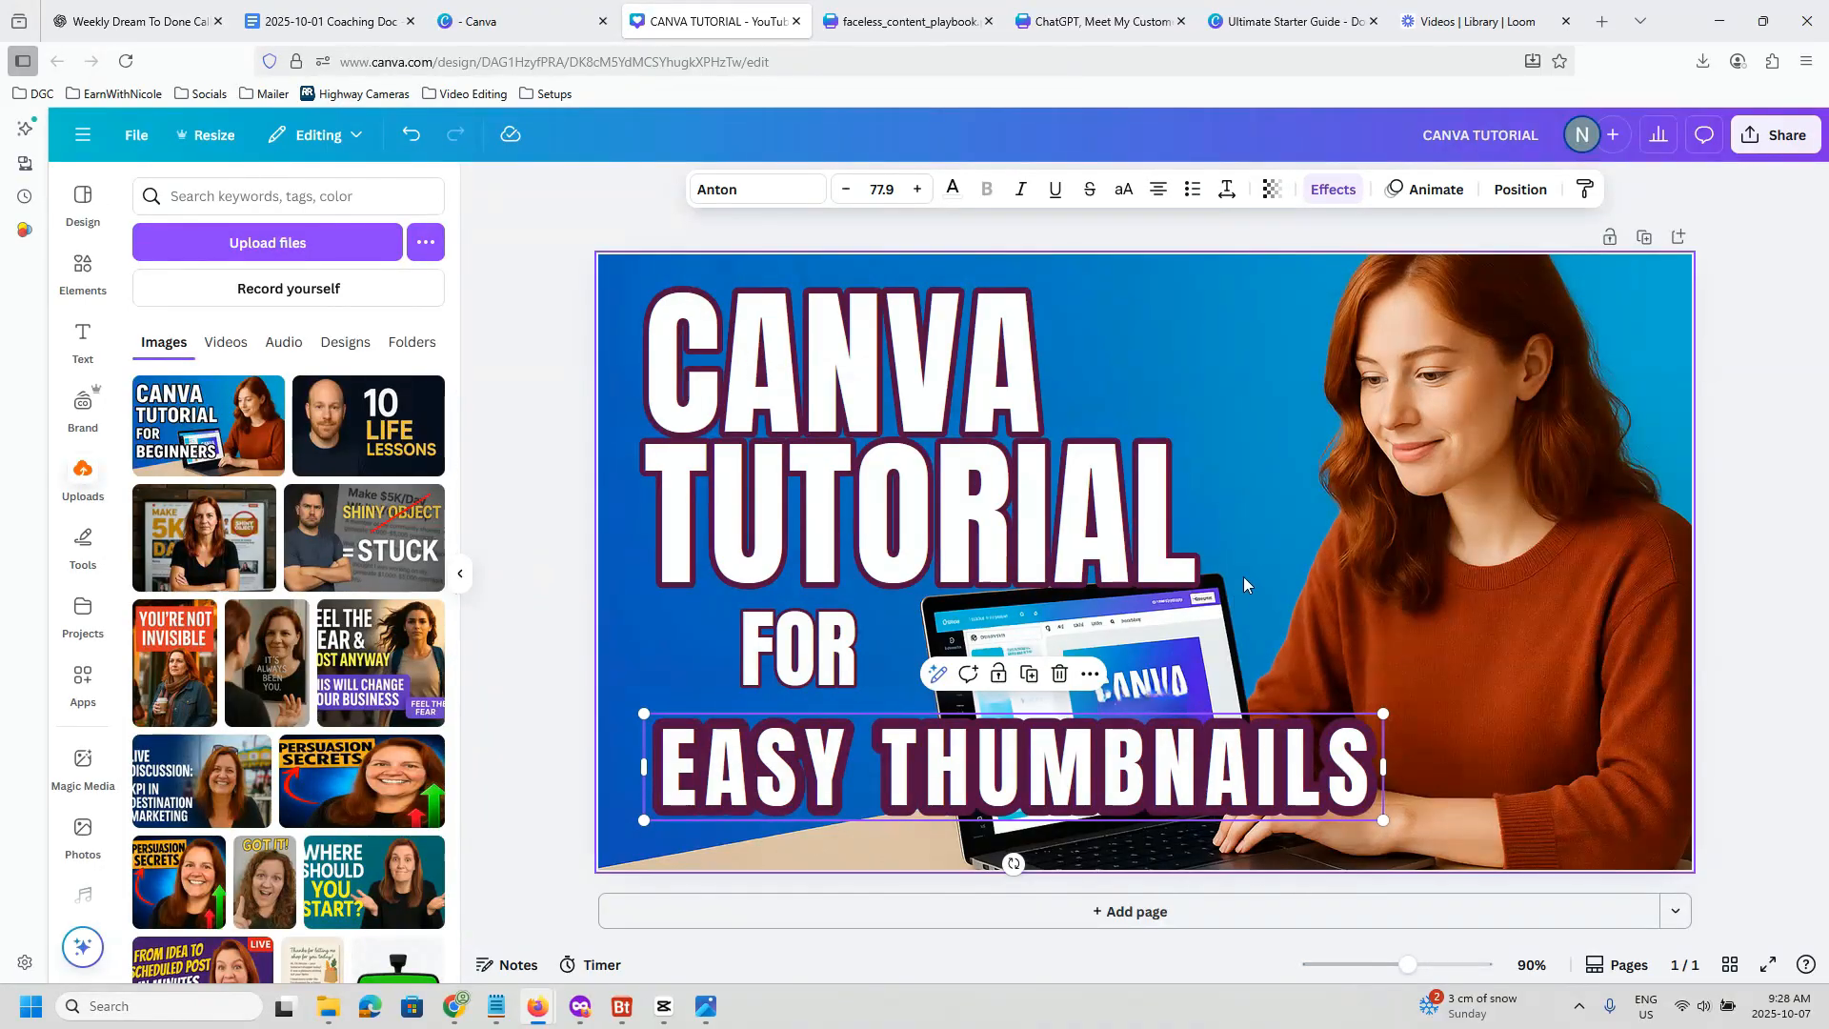
pyautogui.click(1259, 412)
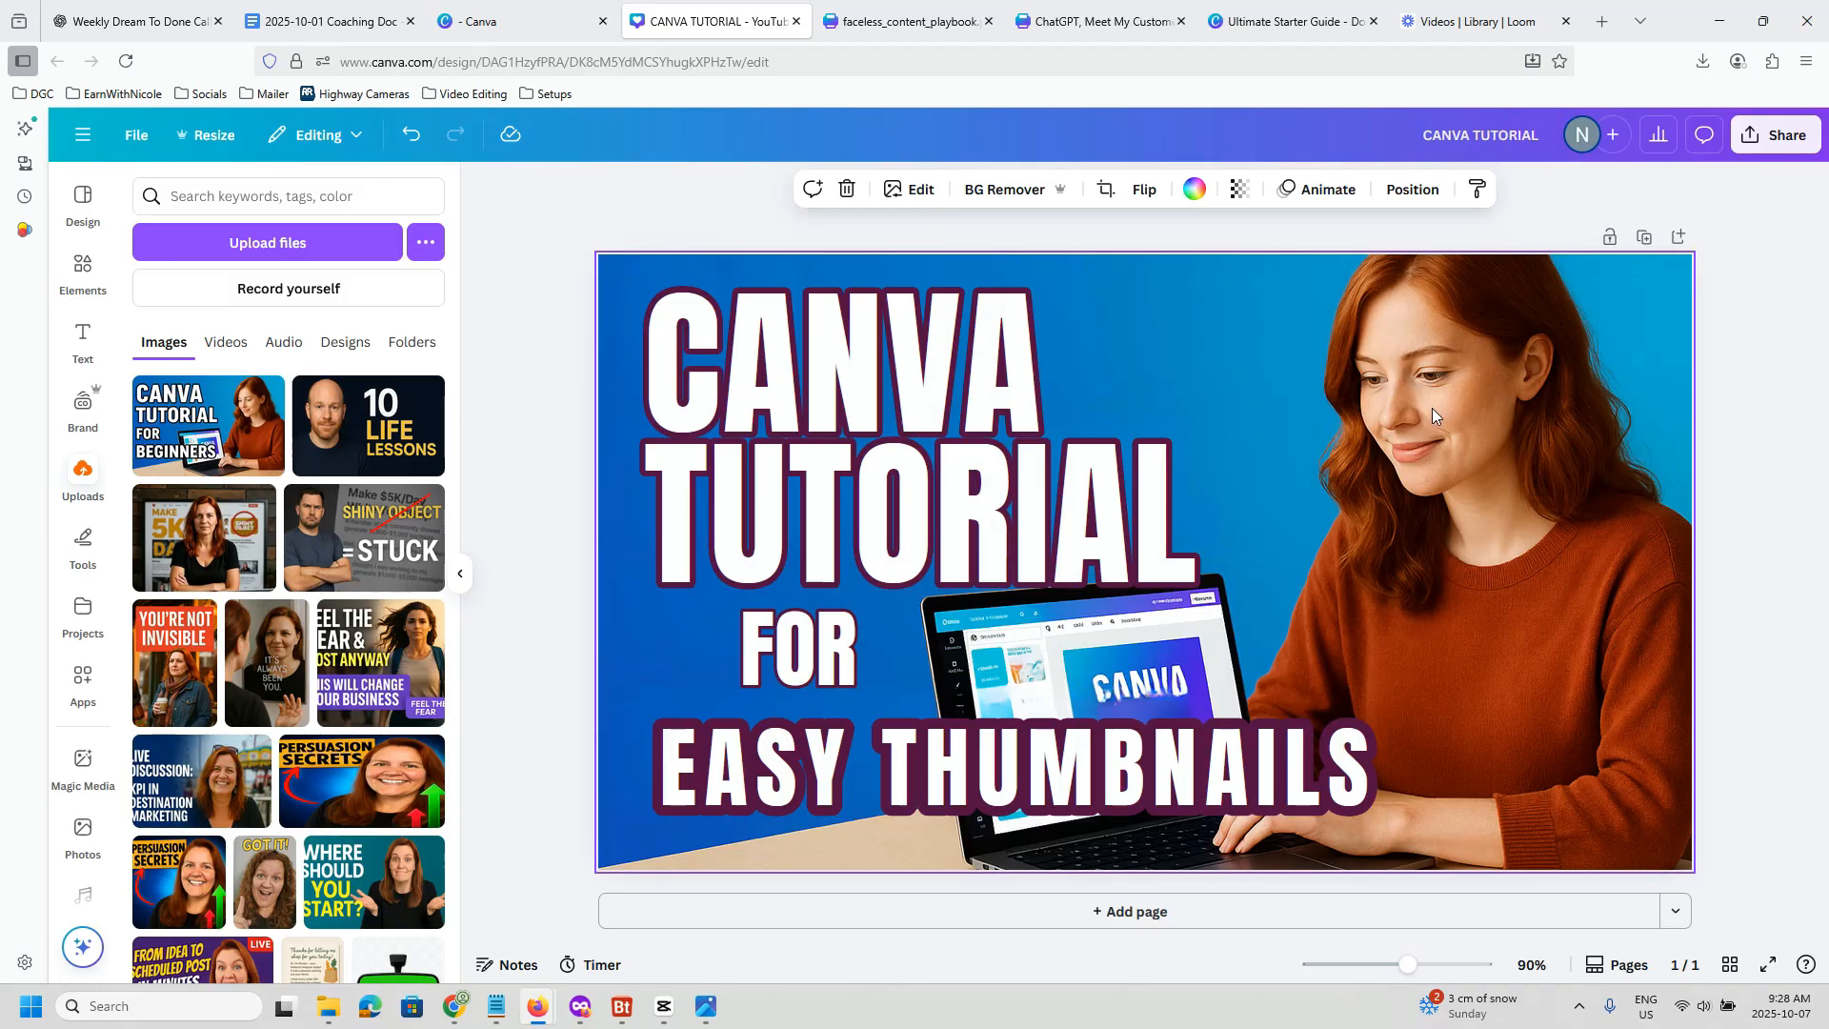
pyautogui.click(1155, 323)
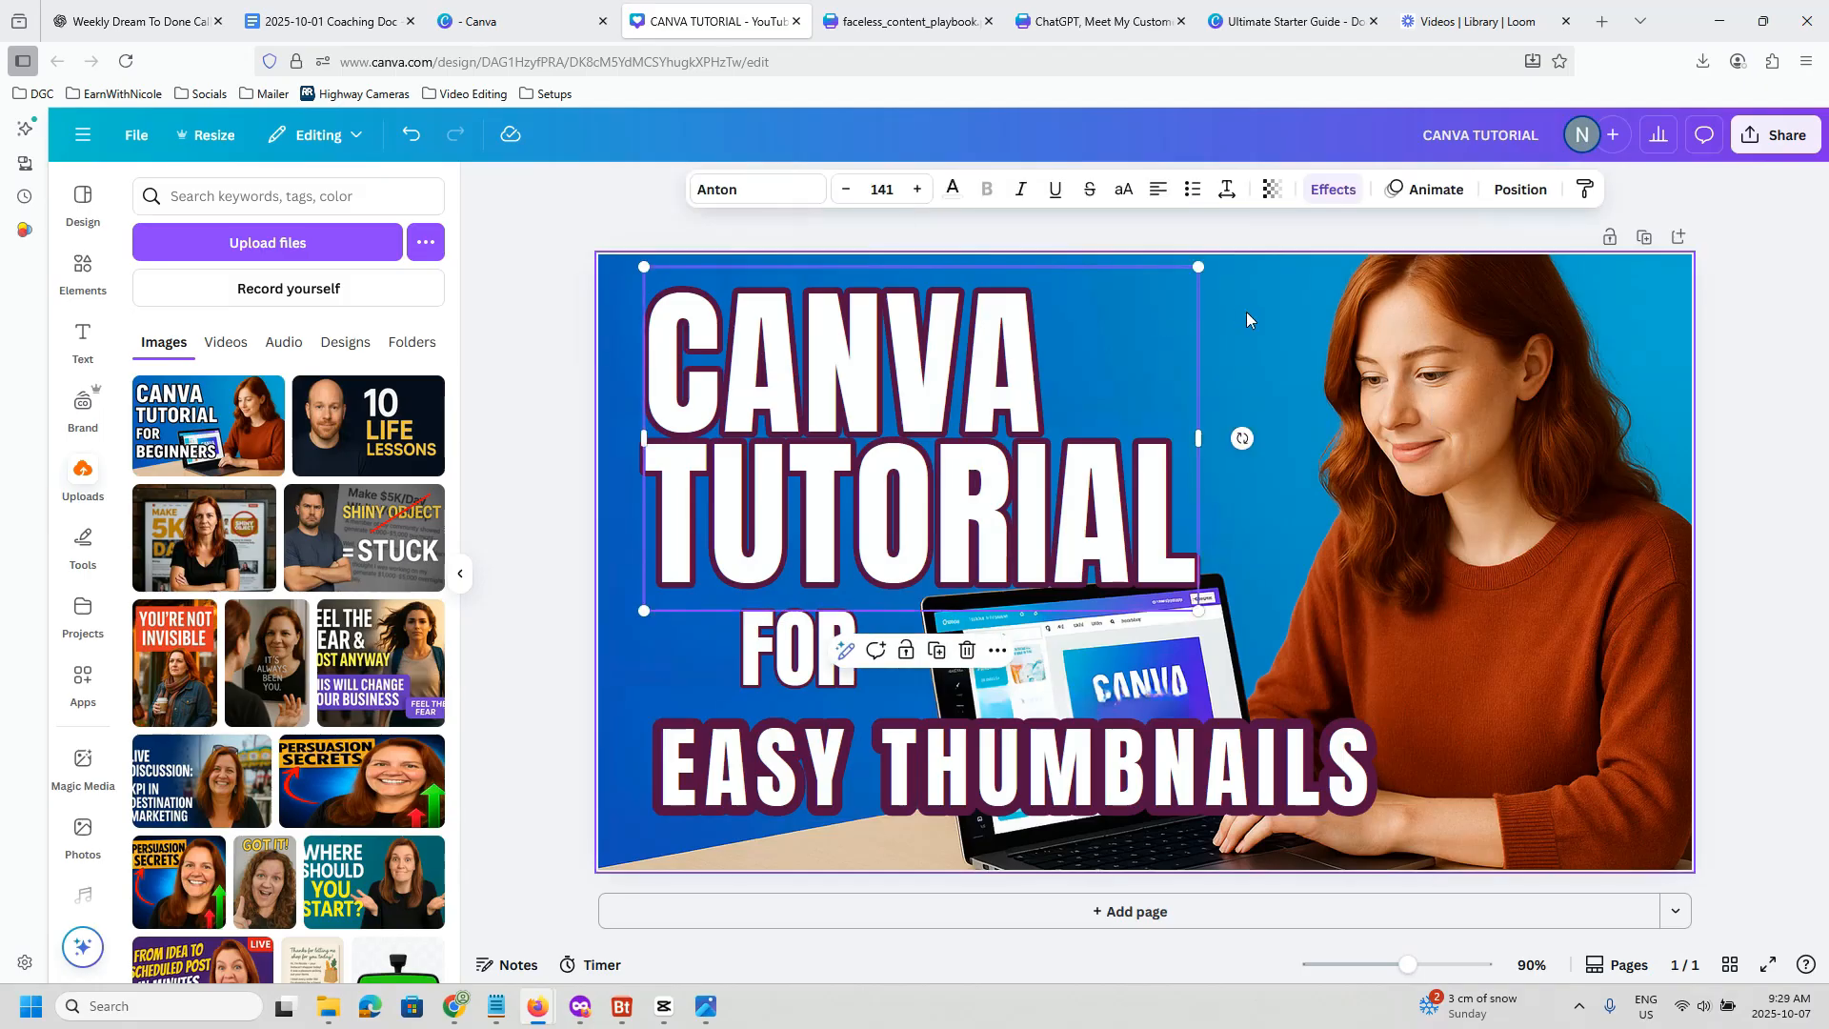
pyautogui.click(1276, 316)
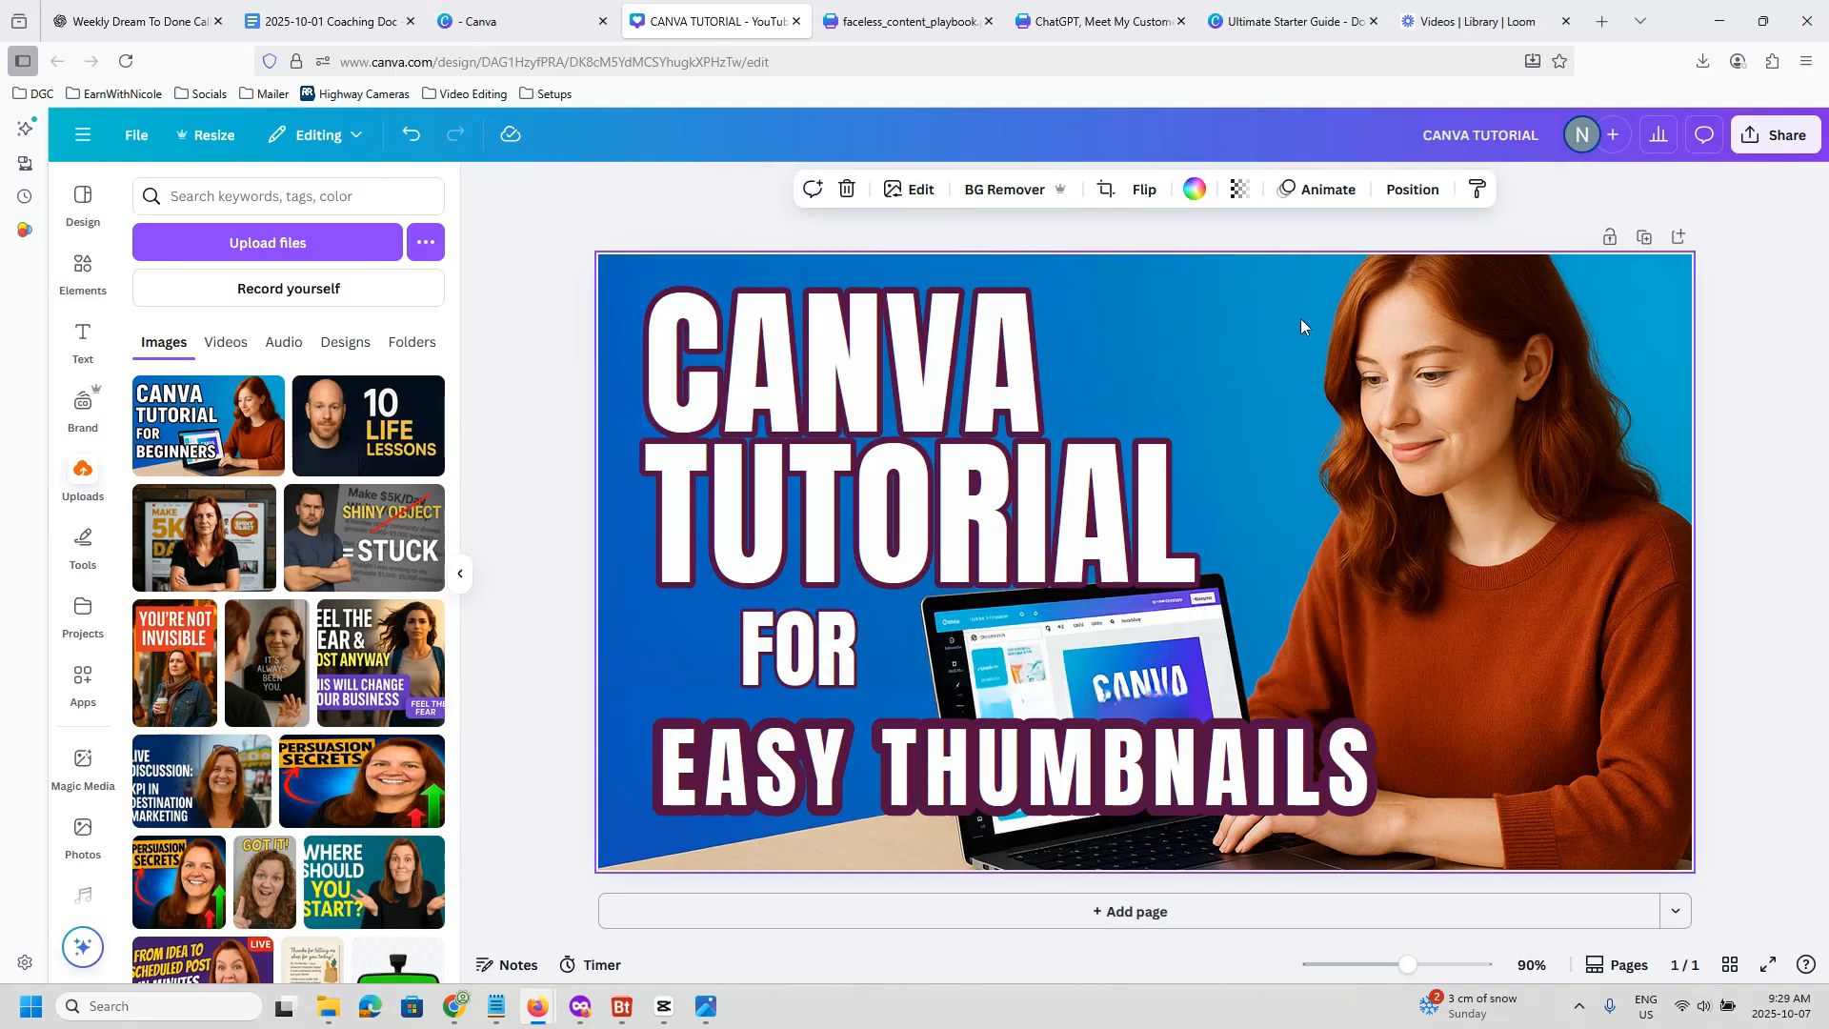
pyautogui.click(1036, 322)
# Step: Use Magic Grab on the background image to extract the laptop and the woman together as a separate element
pyautogui.click(1351, 315)
pyautogui.click(918, 189)
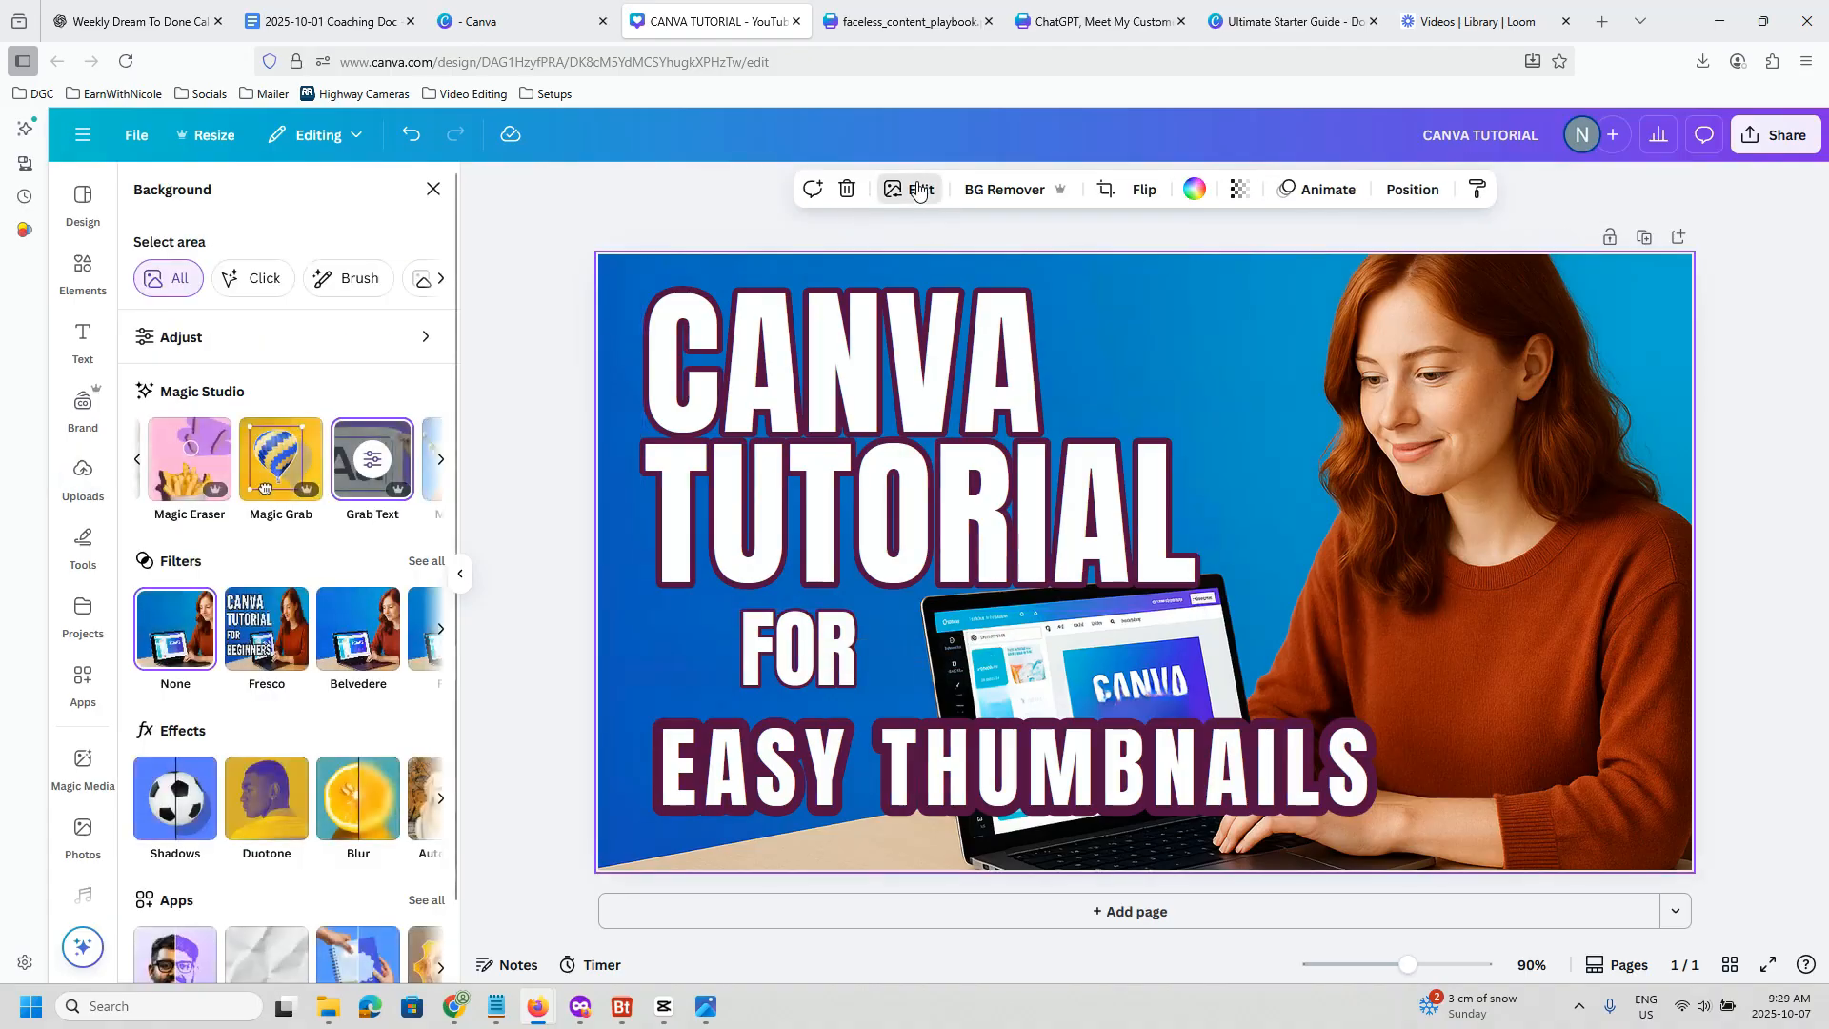
pyautogui.click(283, 458)
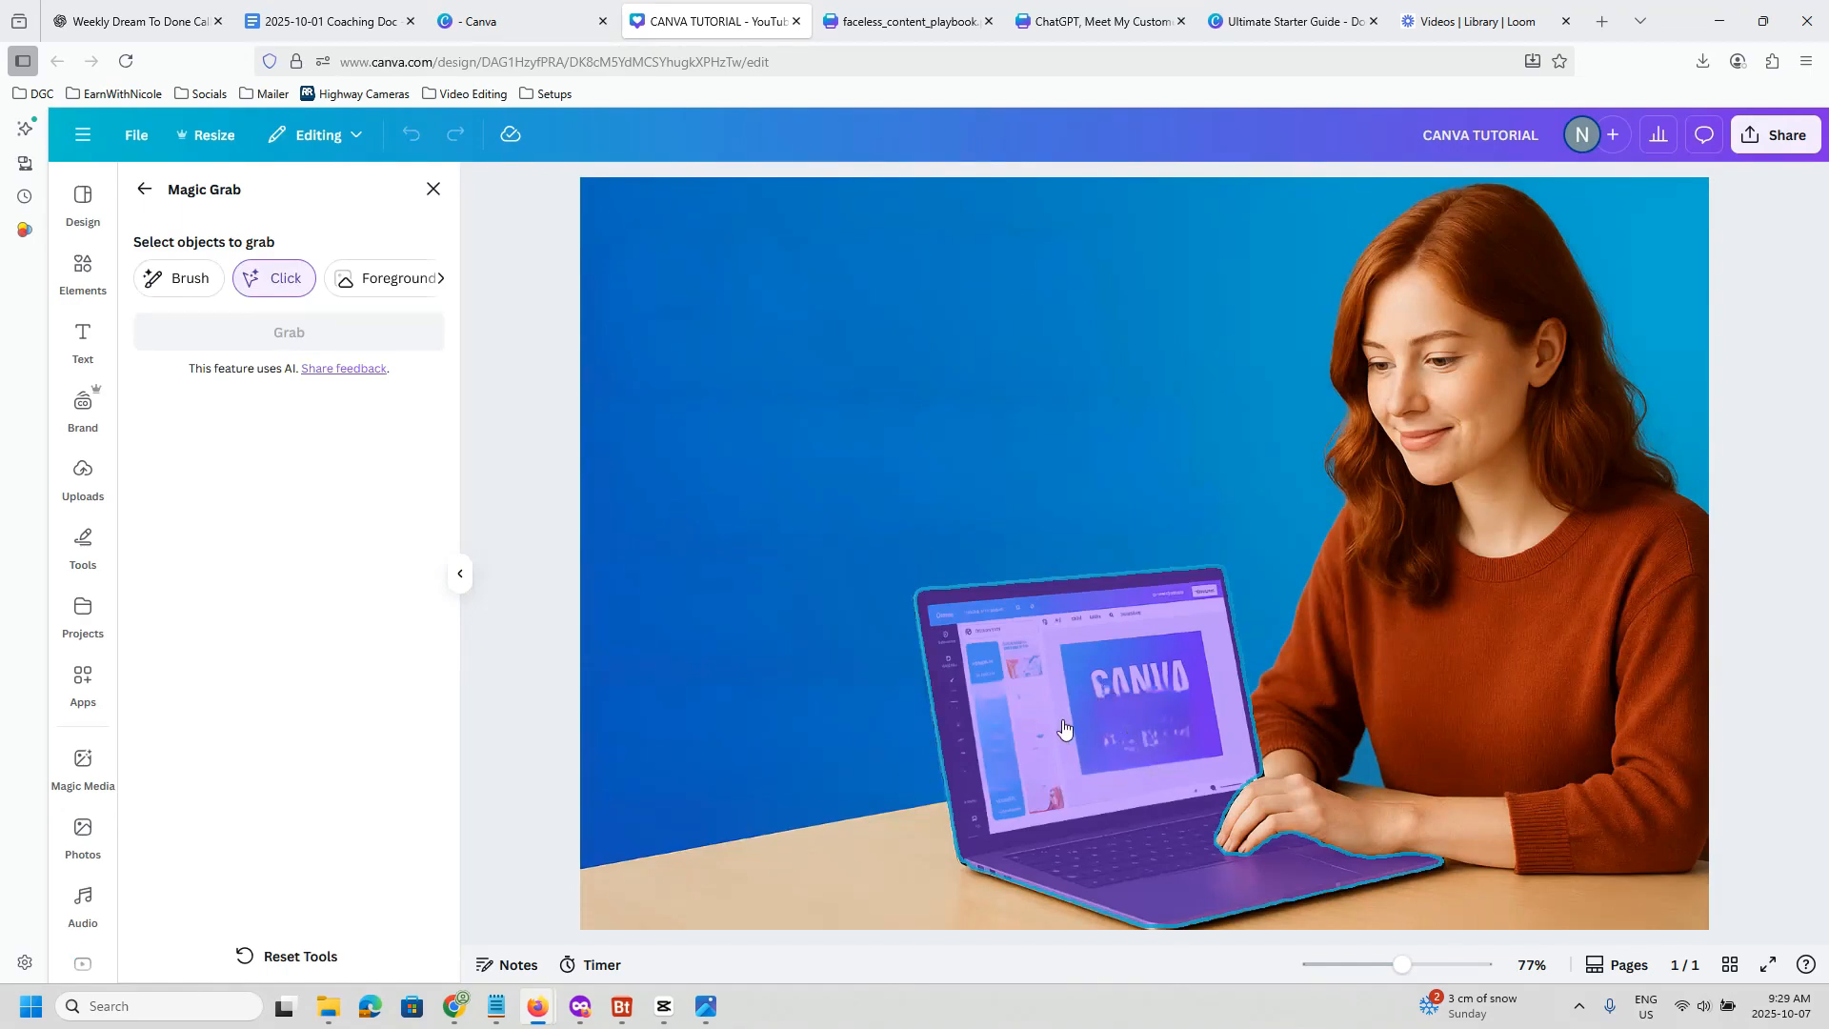
pyautogui.click(1064, 729)
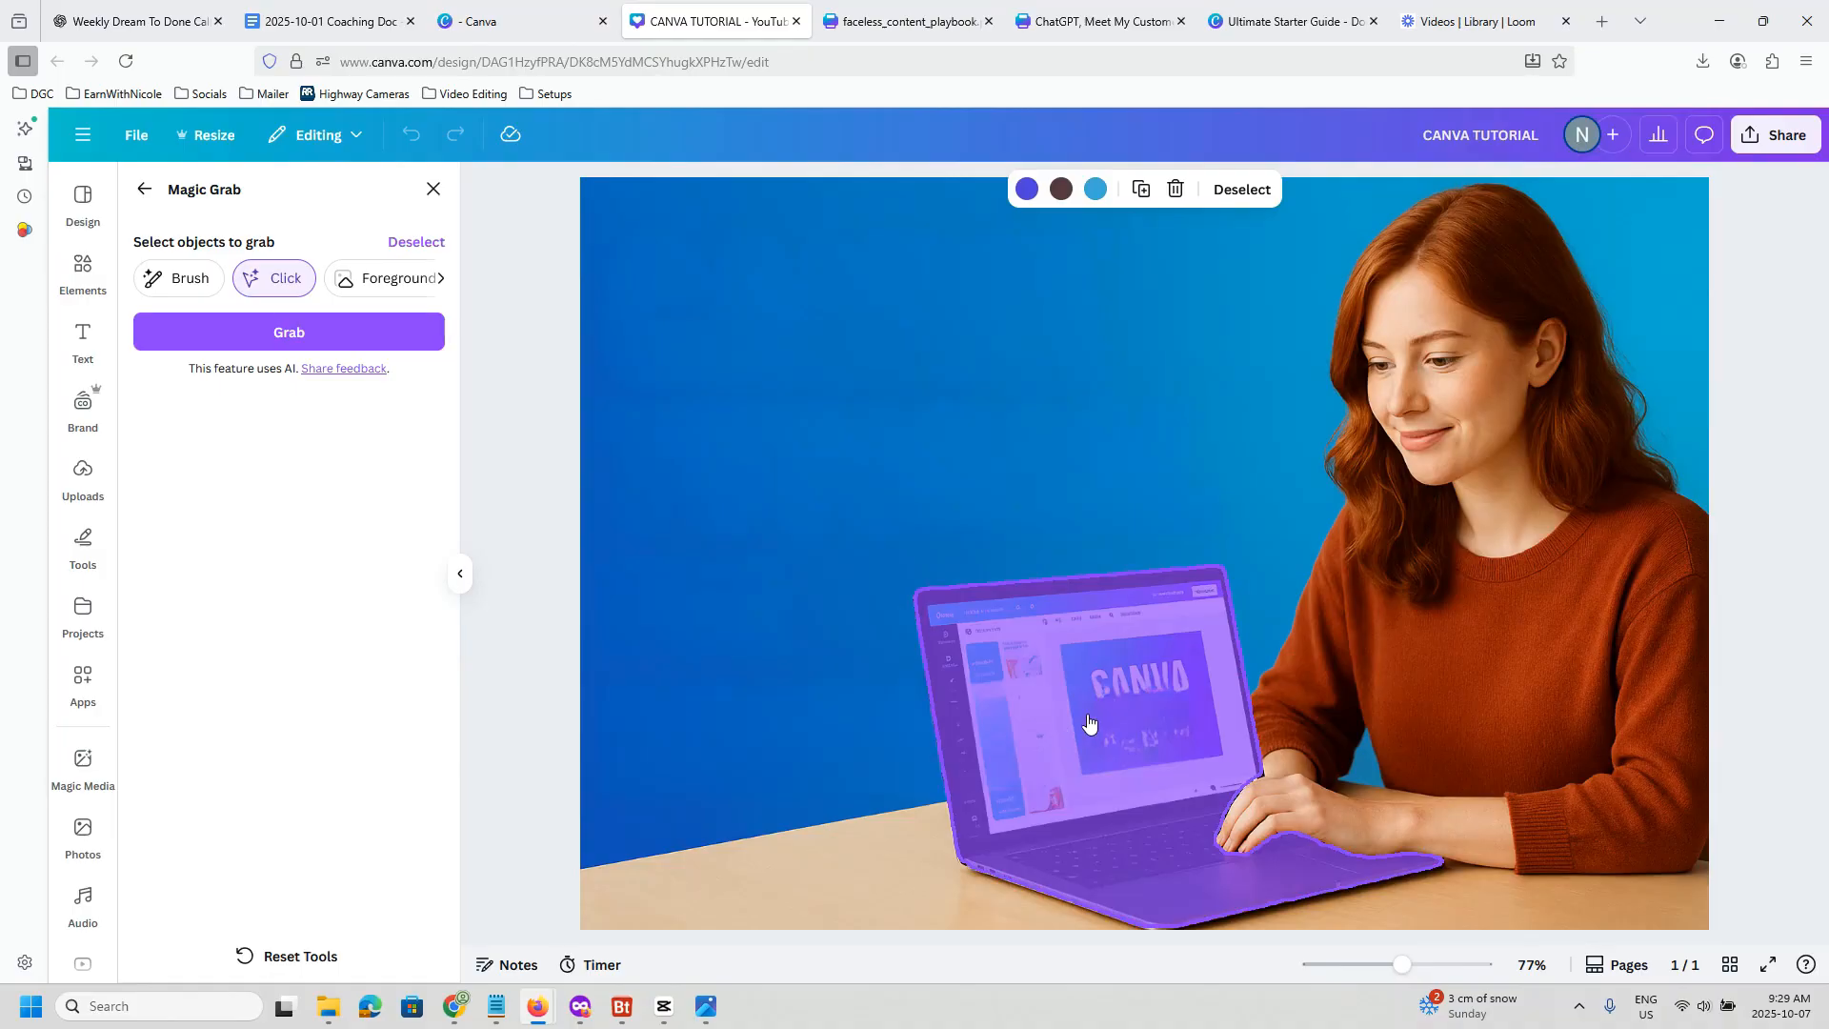
pyautogui.click(1576, 607)
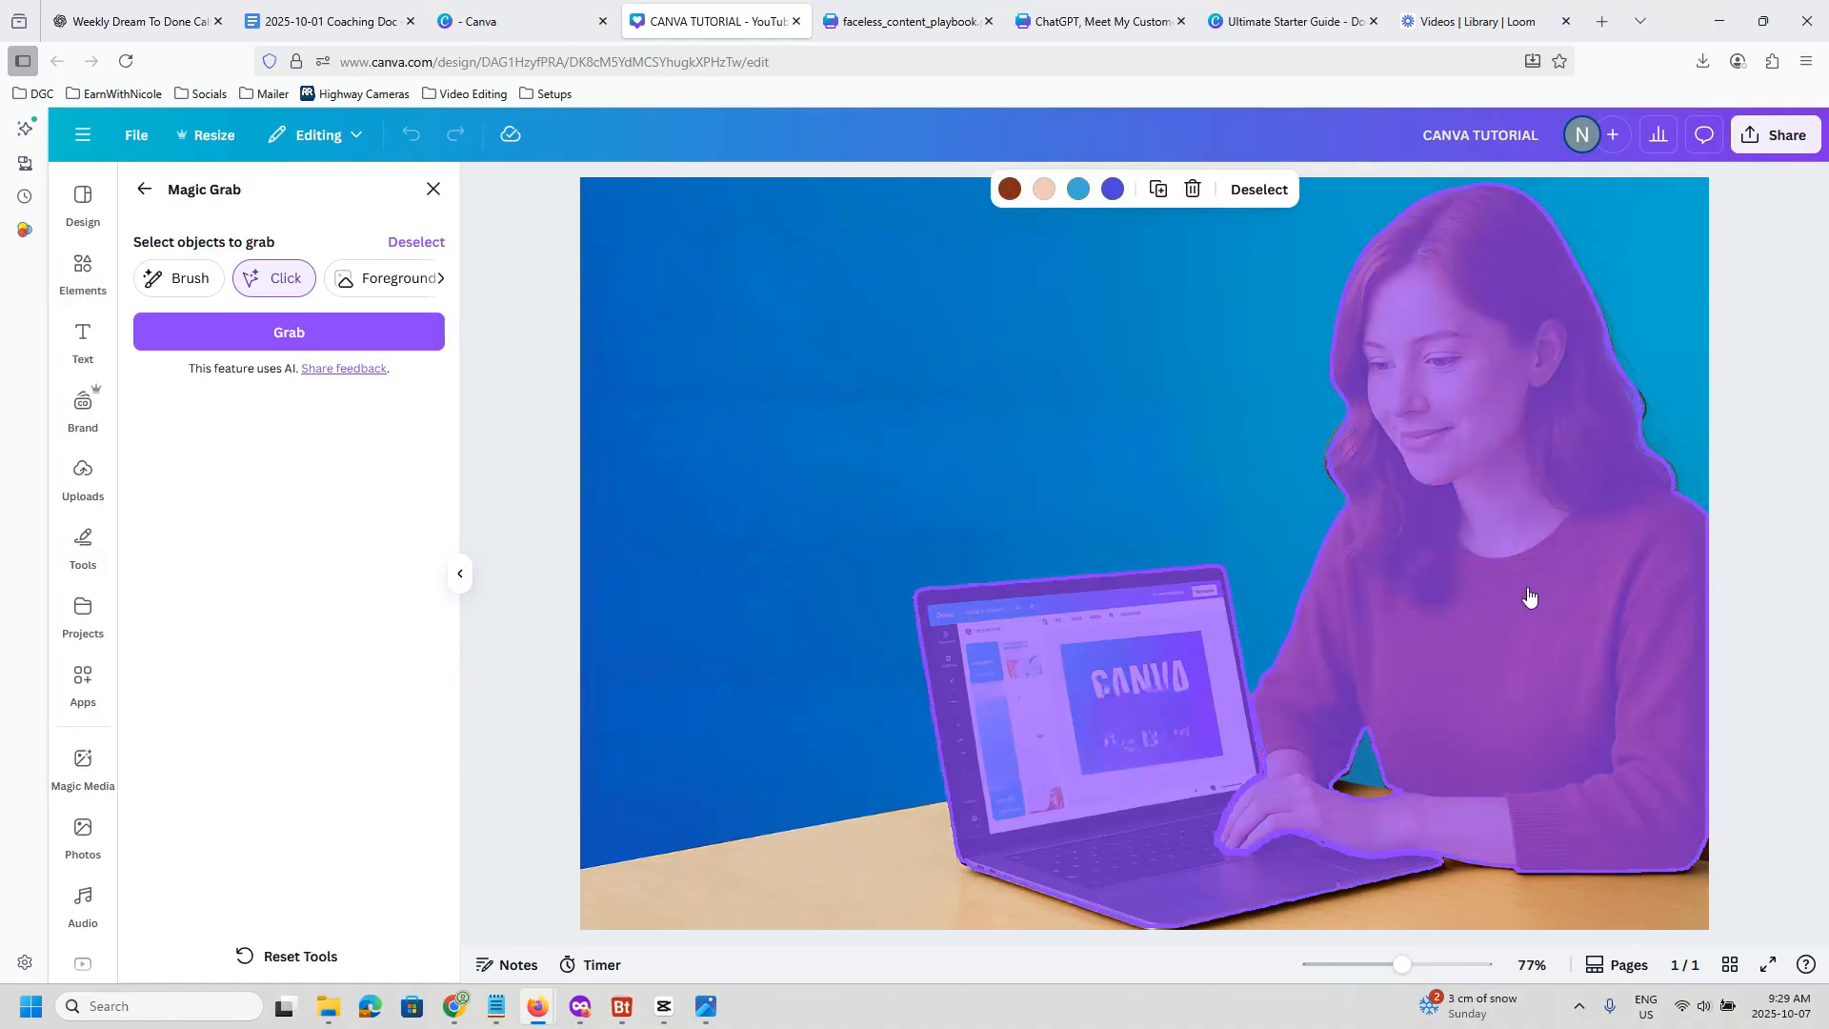
pyautogui.click(313, 342)
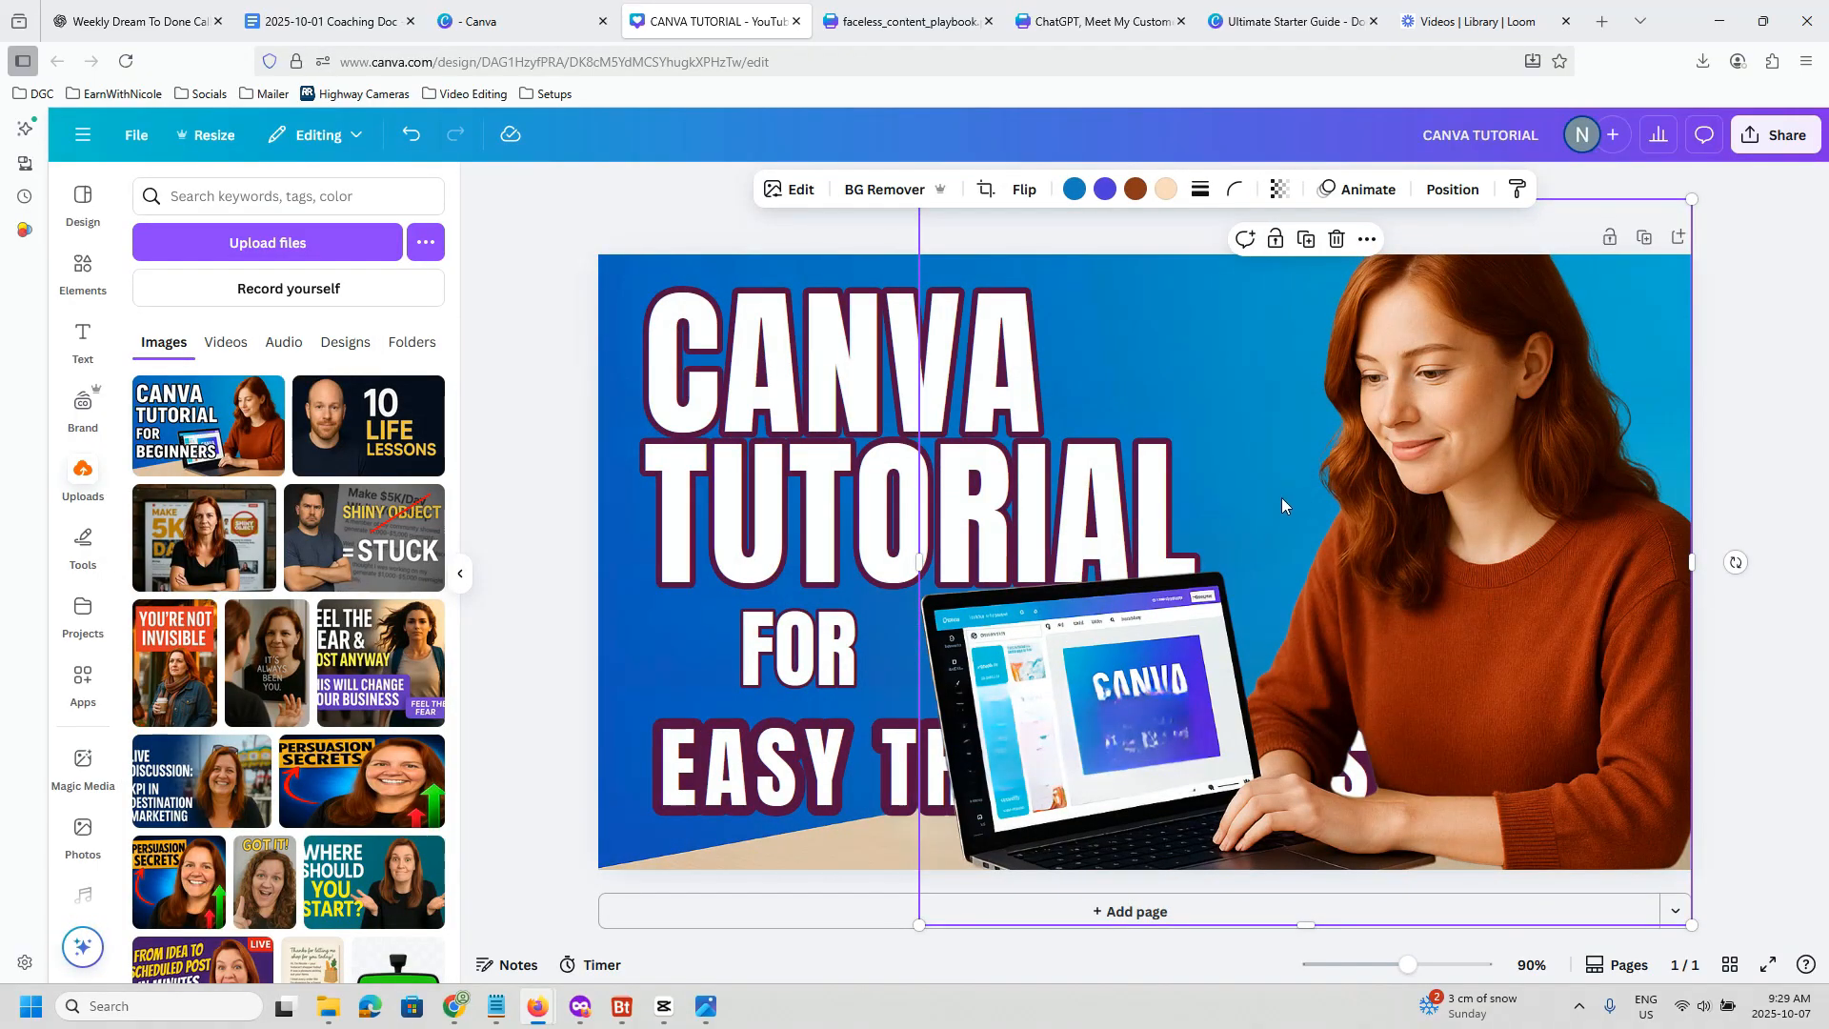
# Step: Use Magic Grab on the extracted cutout to separate the laptop from the woman
pyautogui.moveTo(1282, 499)
pyautogui.mouseDown()
pyautogui.moveTo(1314, 497)
pyautogui.moveTo(1279, 501)
pyautogui.mouseUp()
pyautogui.click(796, 195)
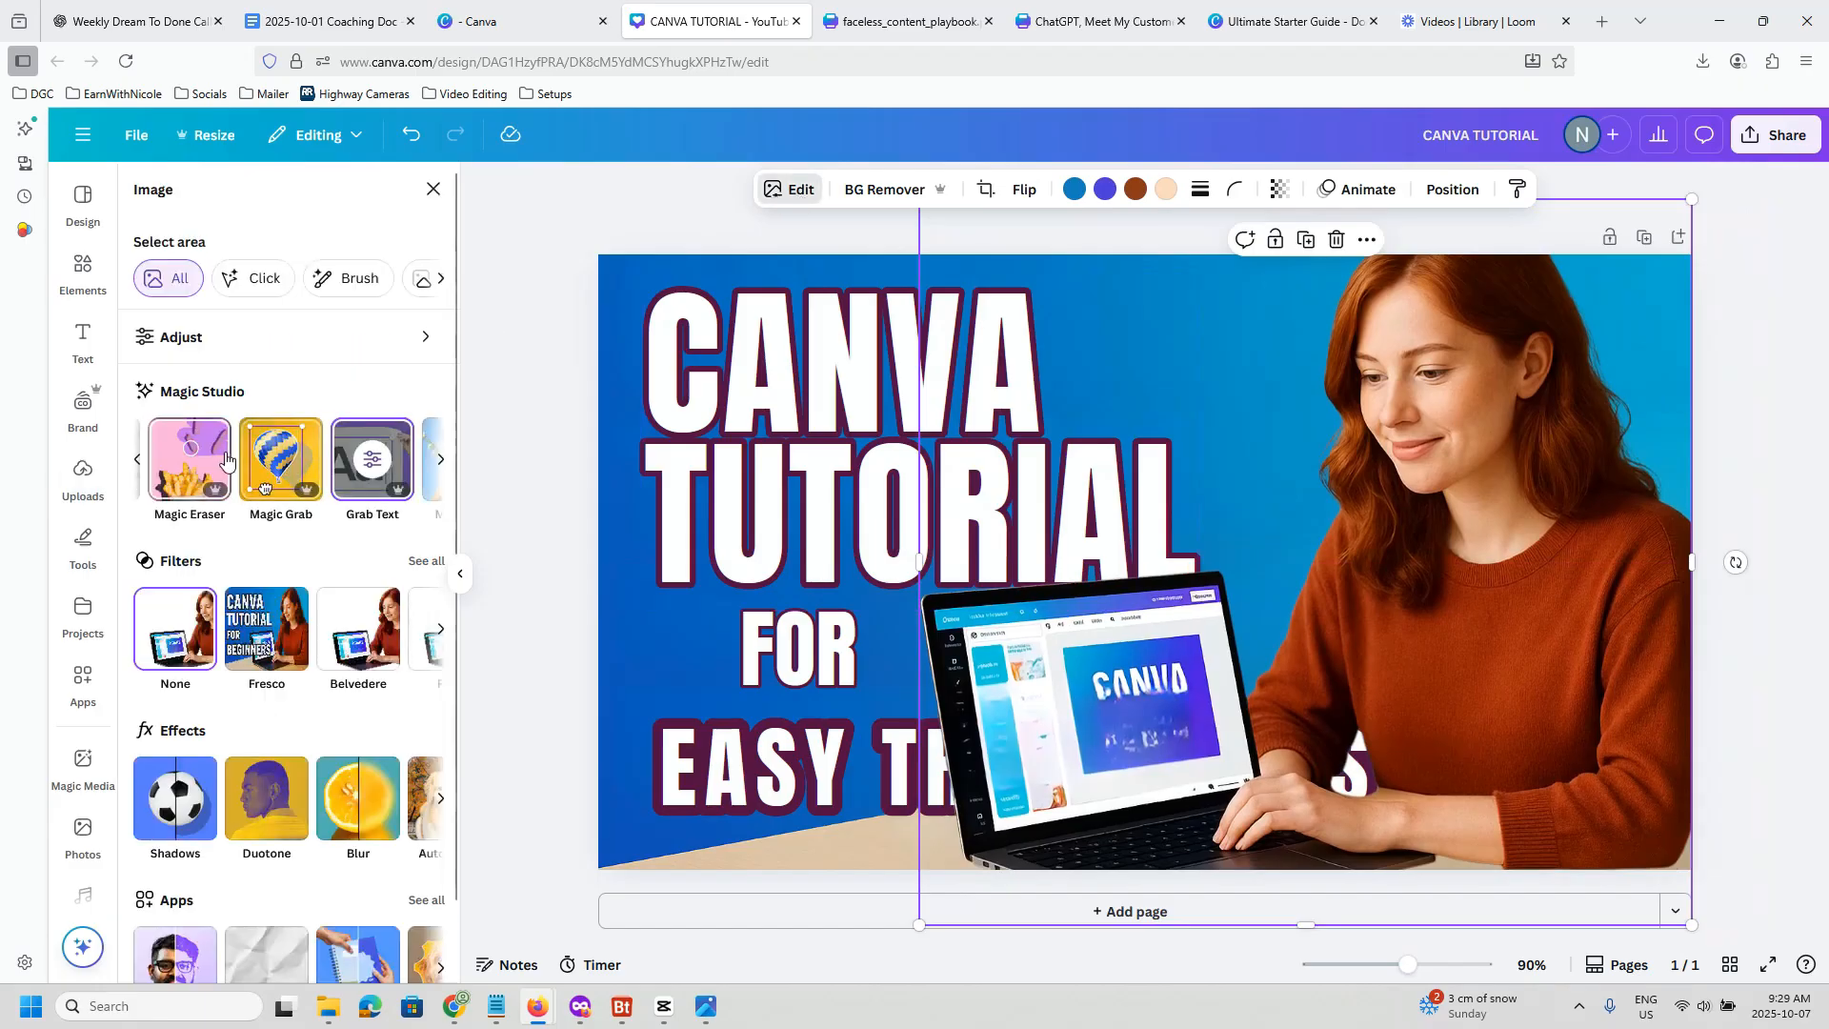
pyautogui.click(282, 457)
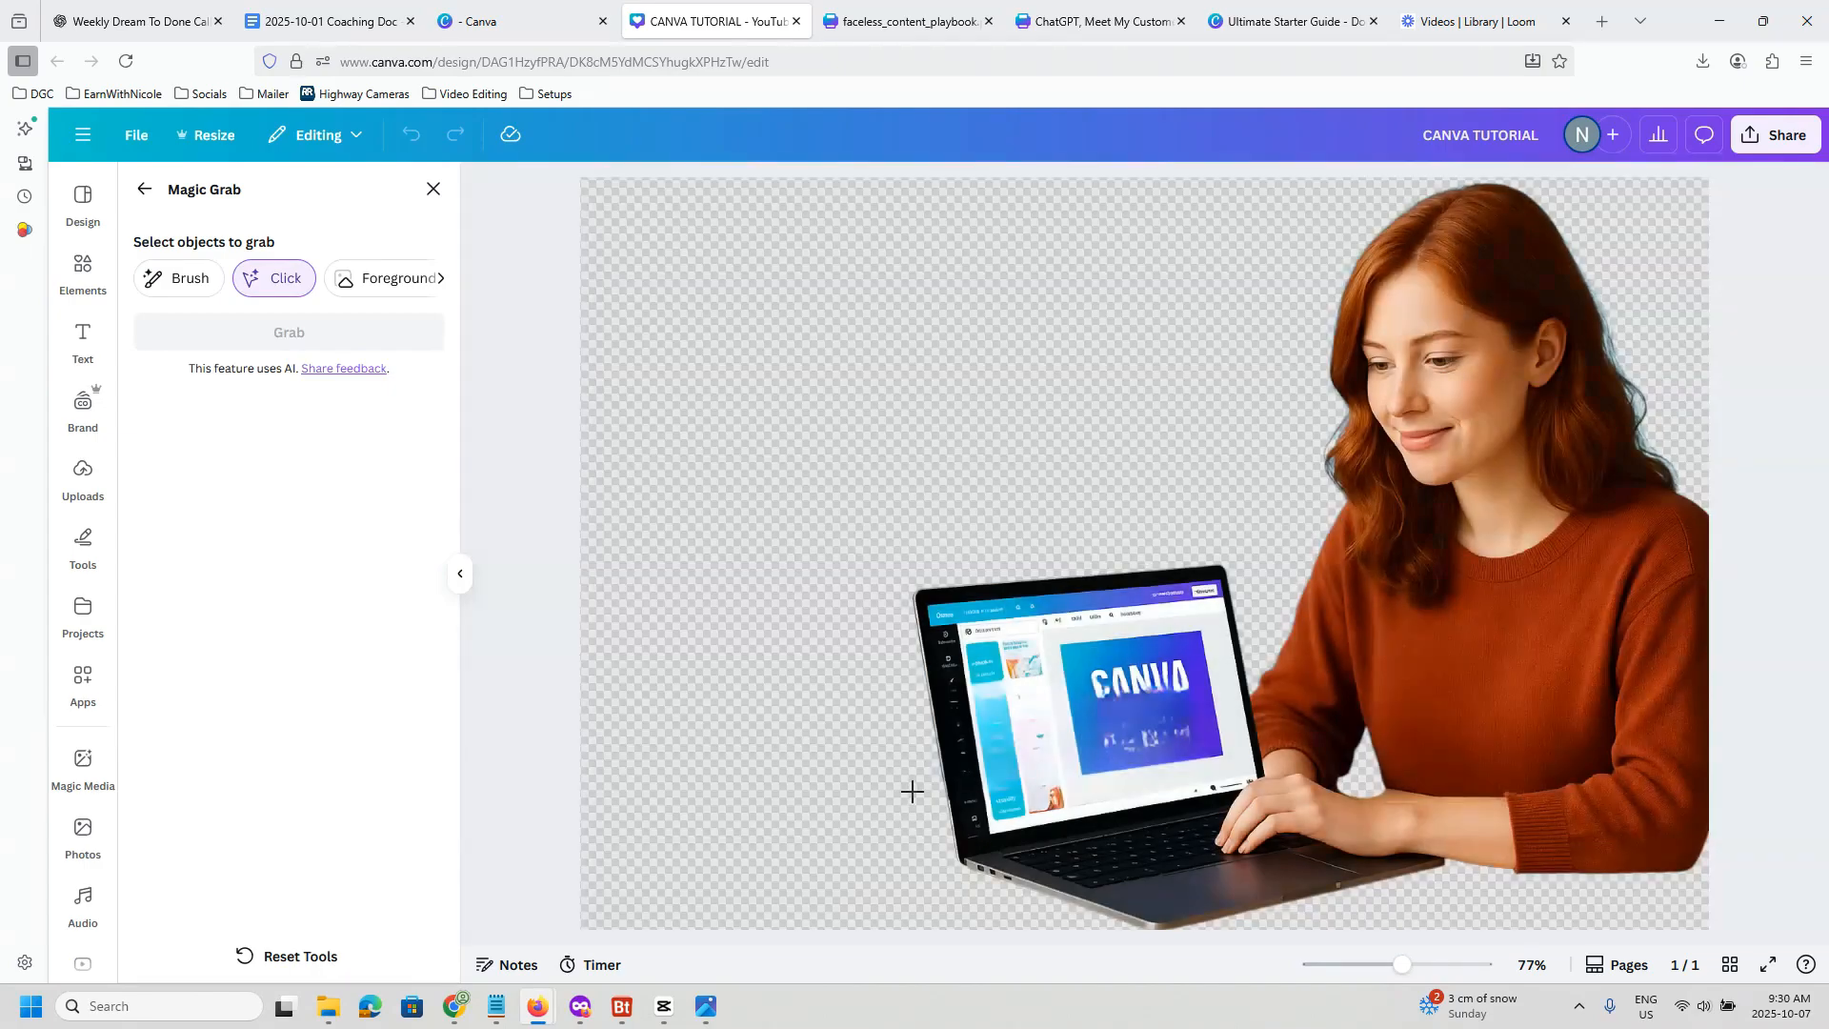
pyautogui.click(1073, 757)
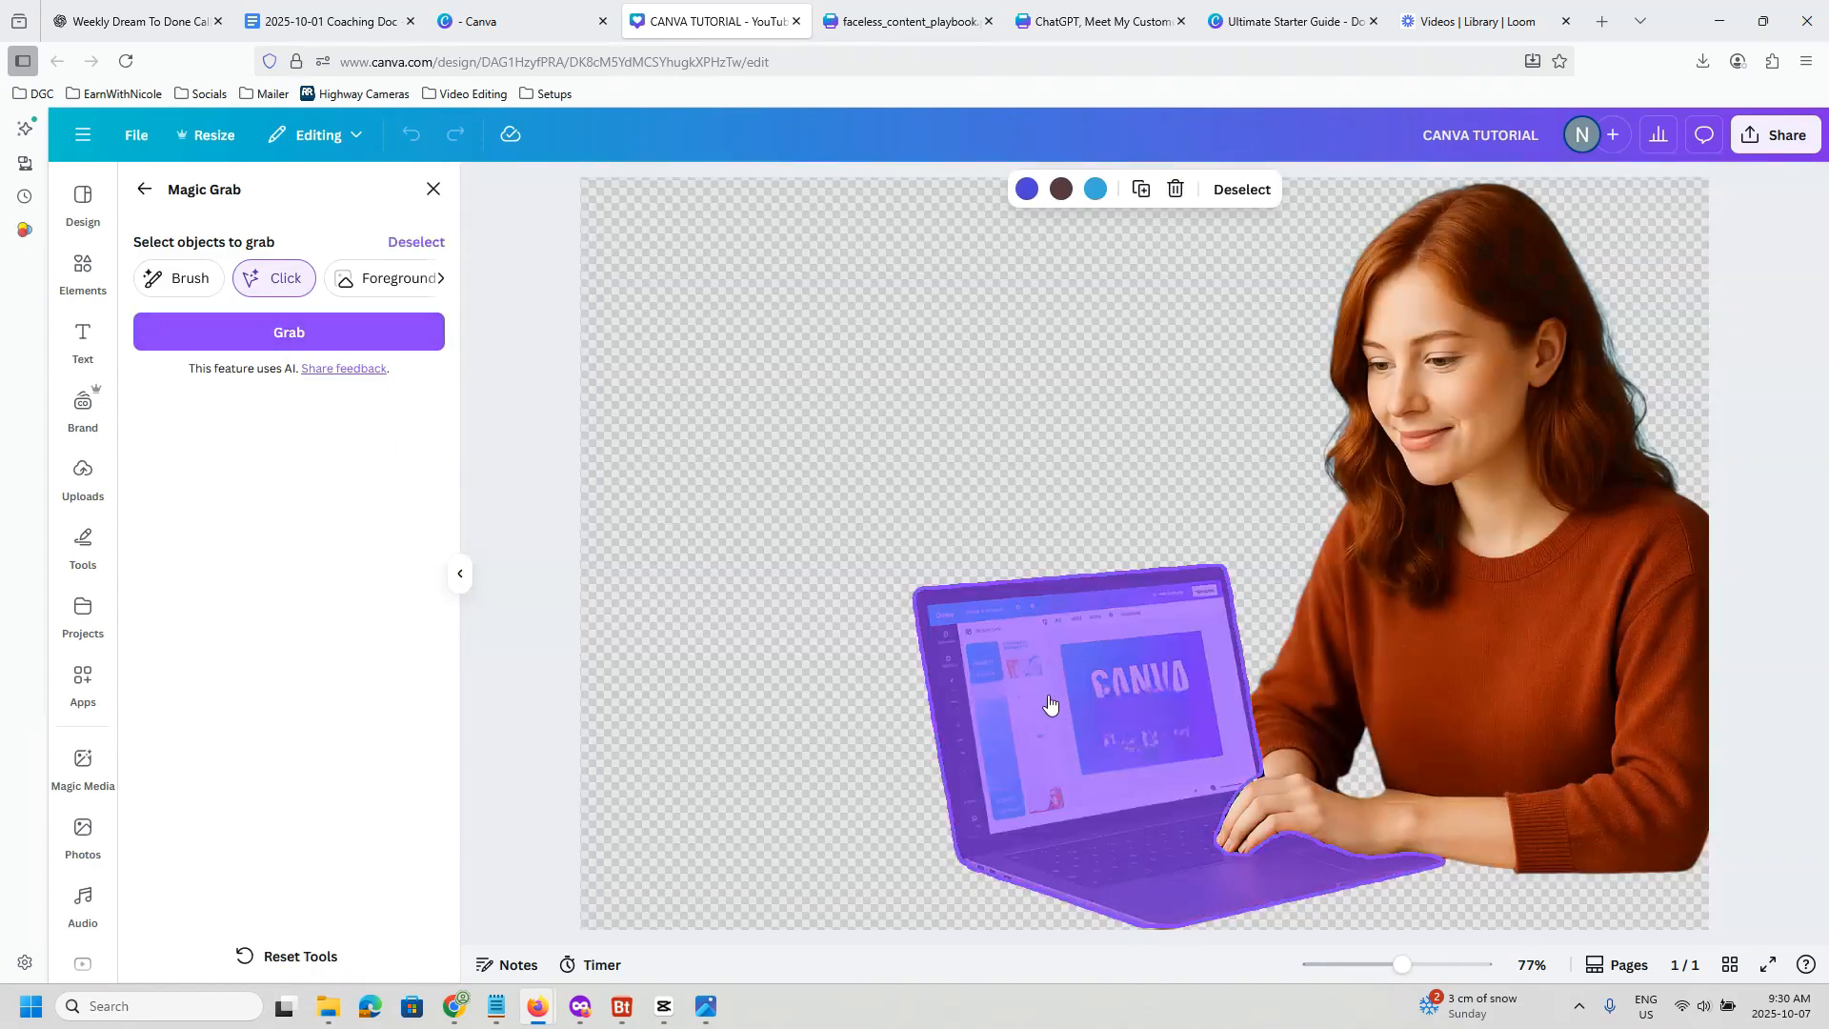
pyautogui.click(278, 338)
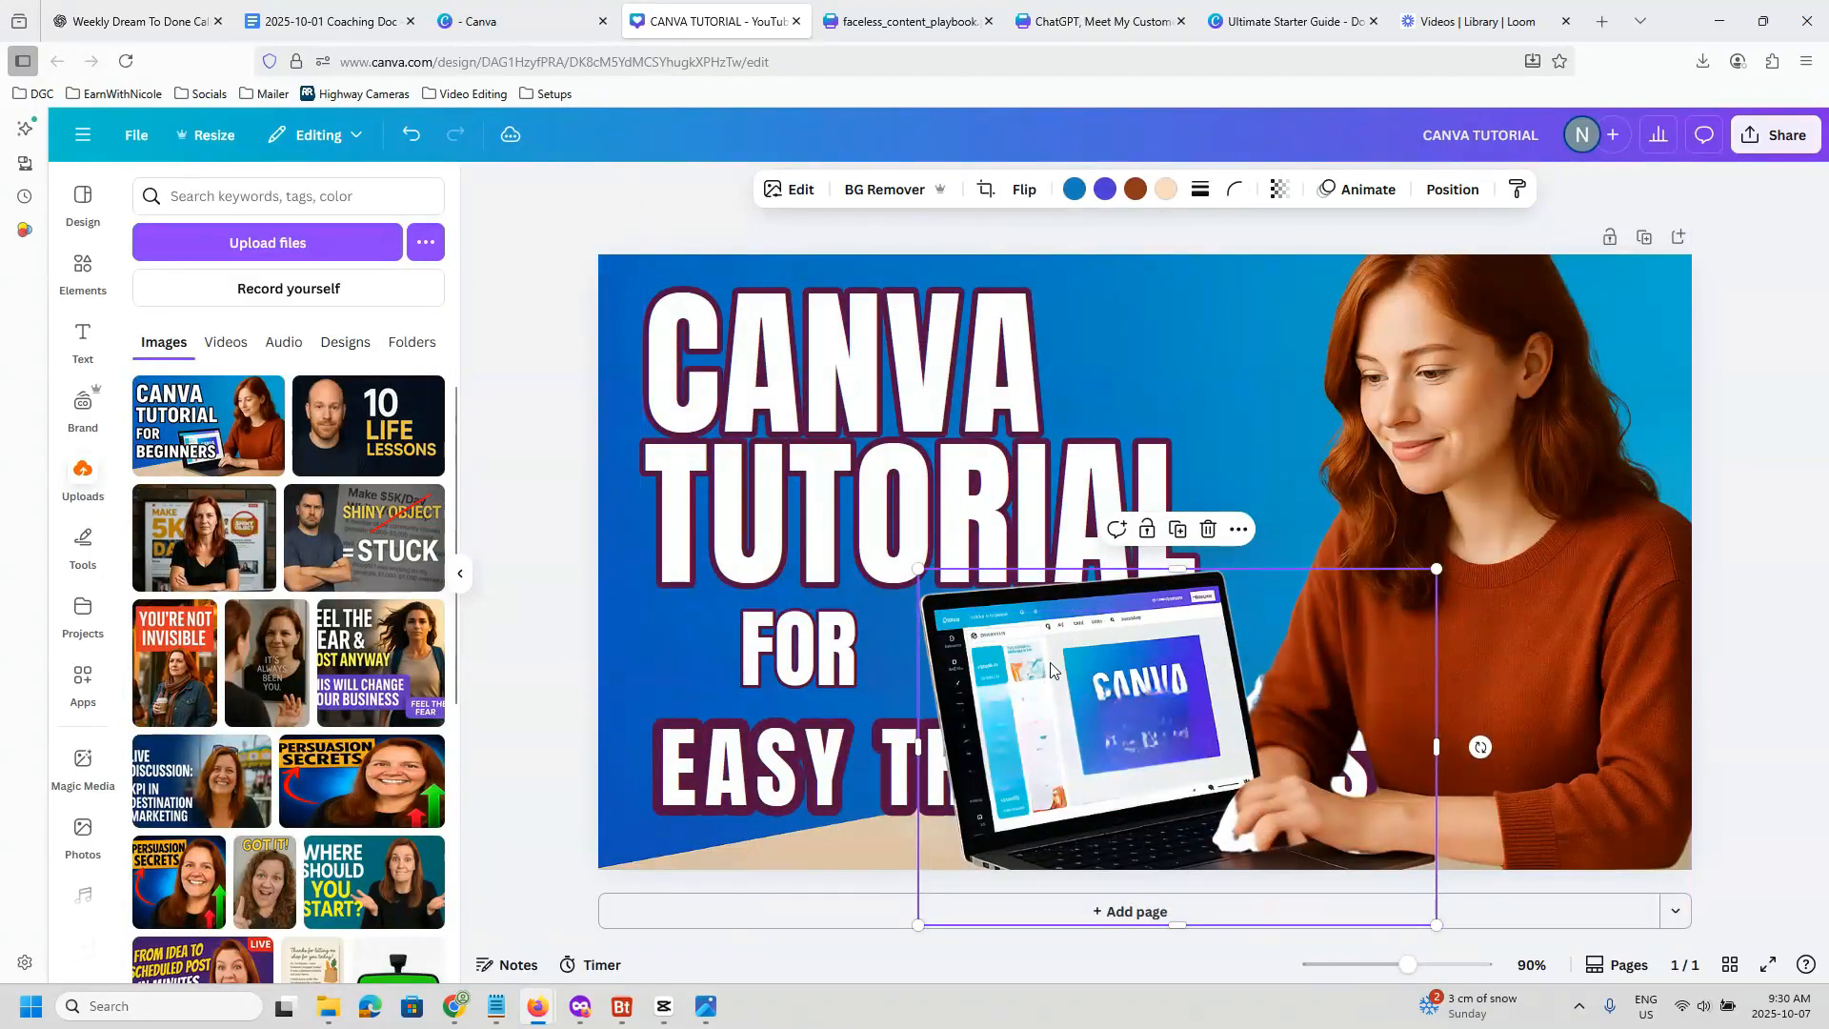
# Step: Move the woman cutout away from the laptop toward the thumbnail's right edge and back beside the laptop
pyautogui.click(1499, 493)
pyautogui.moveTo(1499, 496); pyautogui.dragTo(1612, 492)
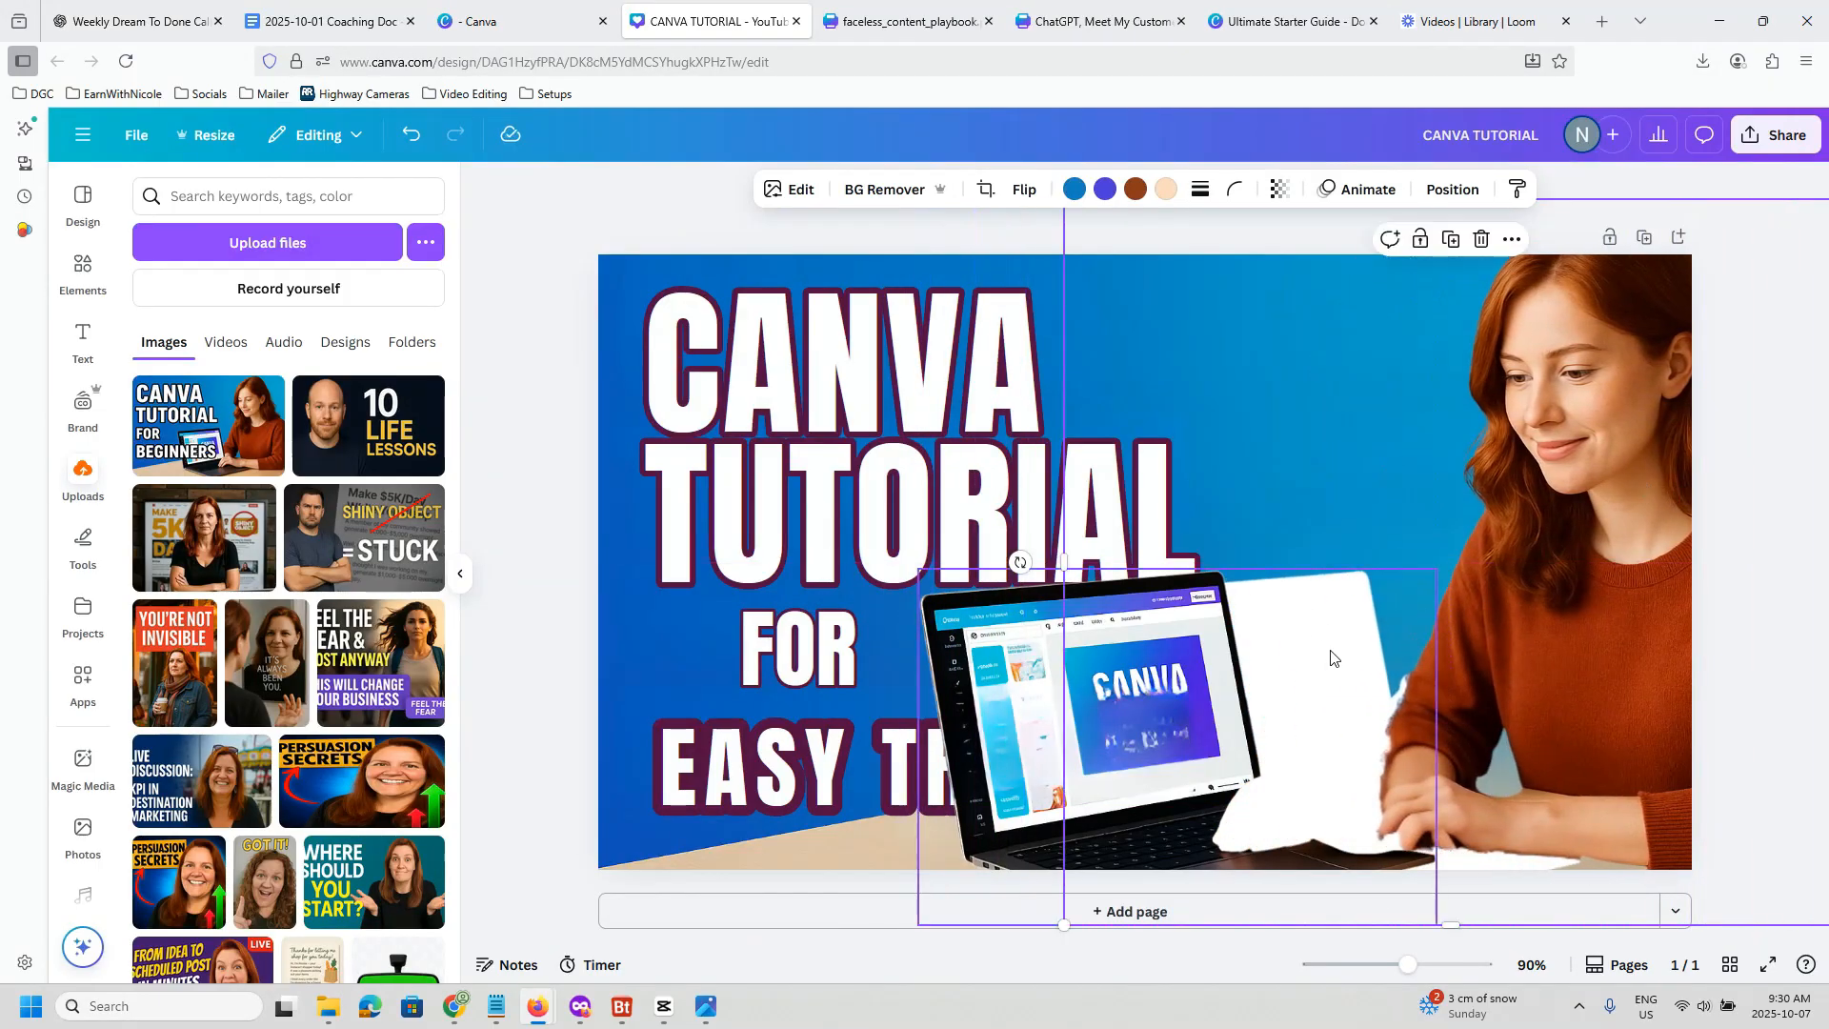
pyautogui.moveTo(1527, 571); pyautogui.dragTo(1406, 572)
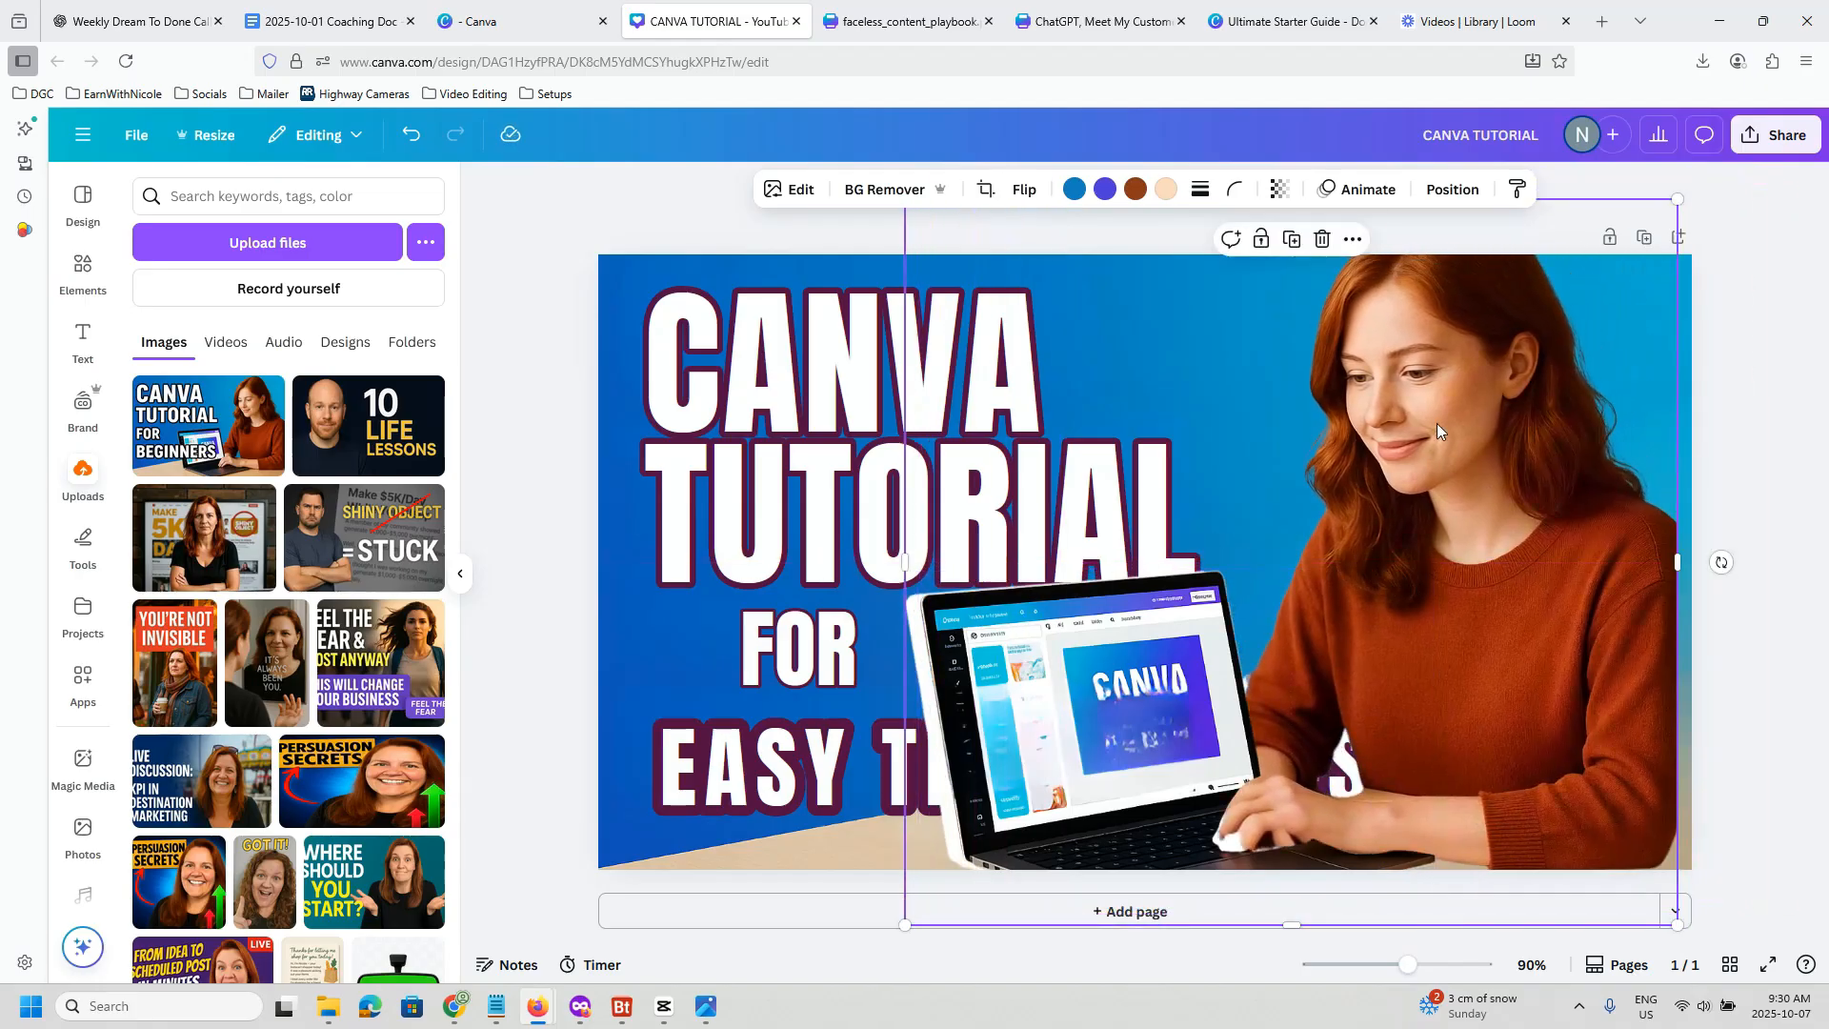
# Step: Remove the background from the woman cutout with BG Remover
pyautogui.click(791, 189)
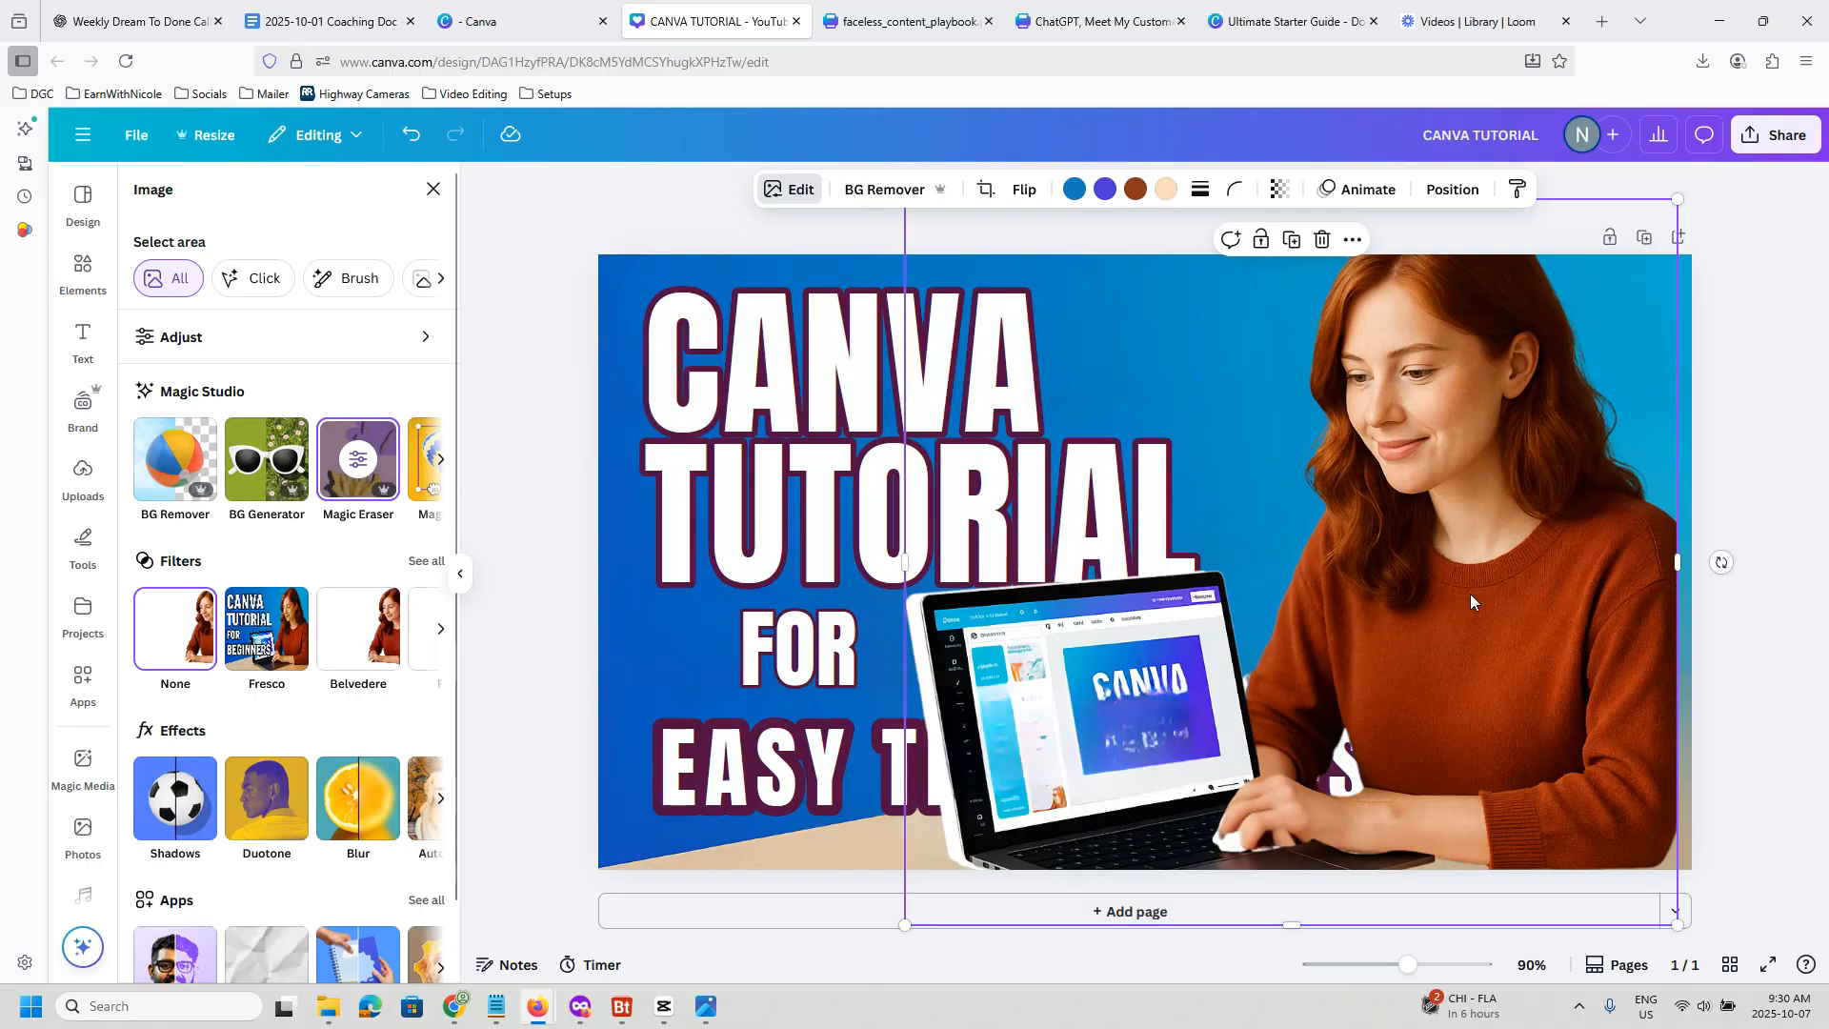
pyautogui.click(899, 189)
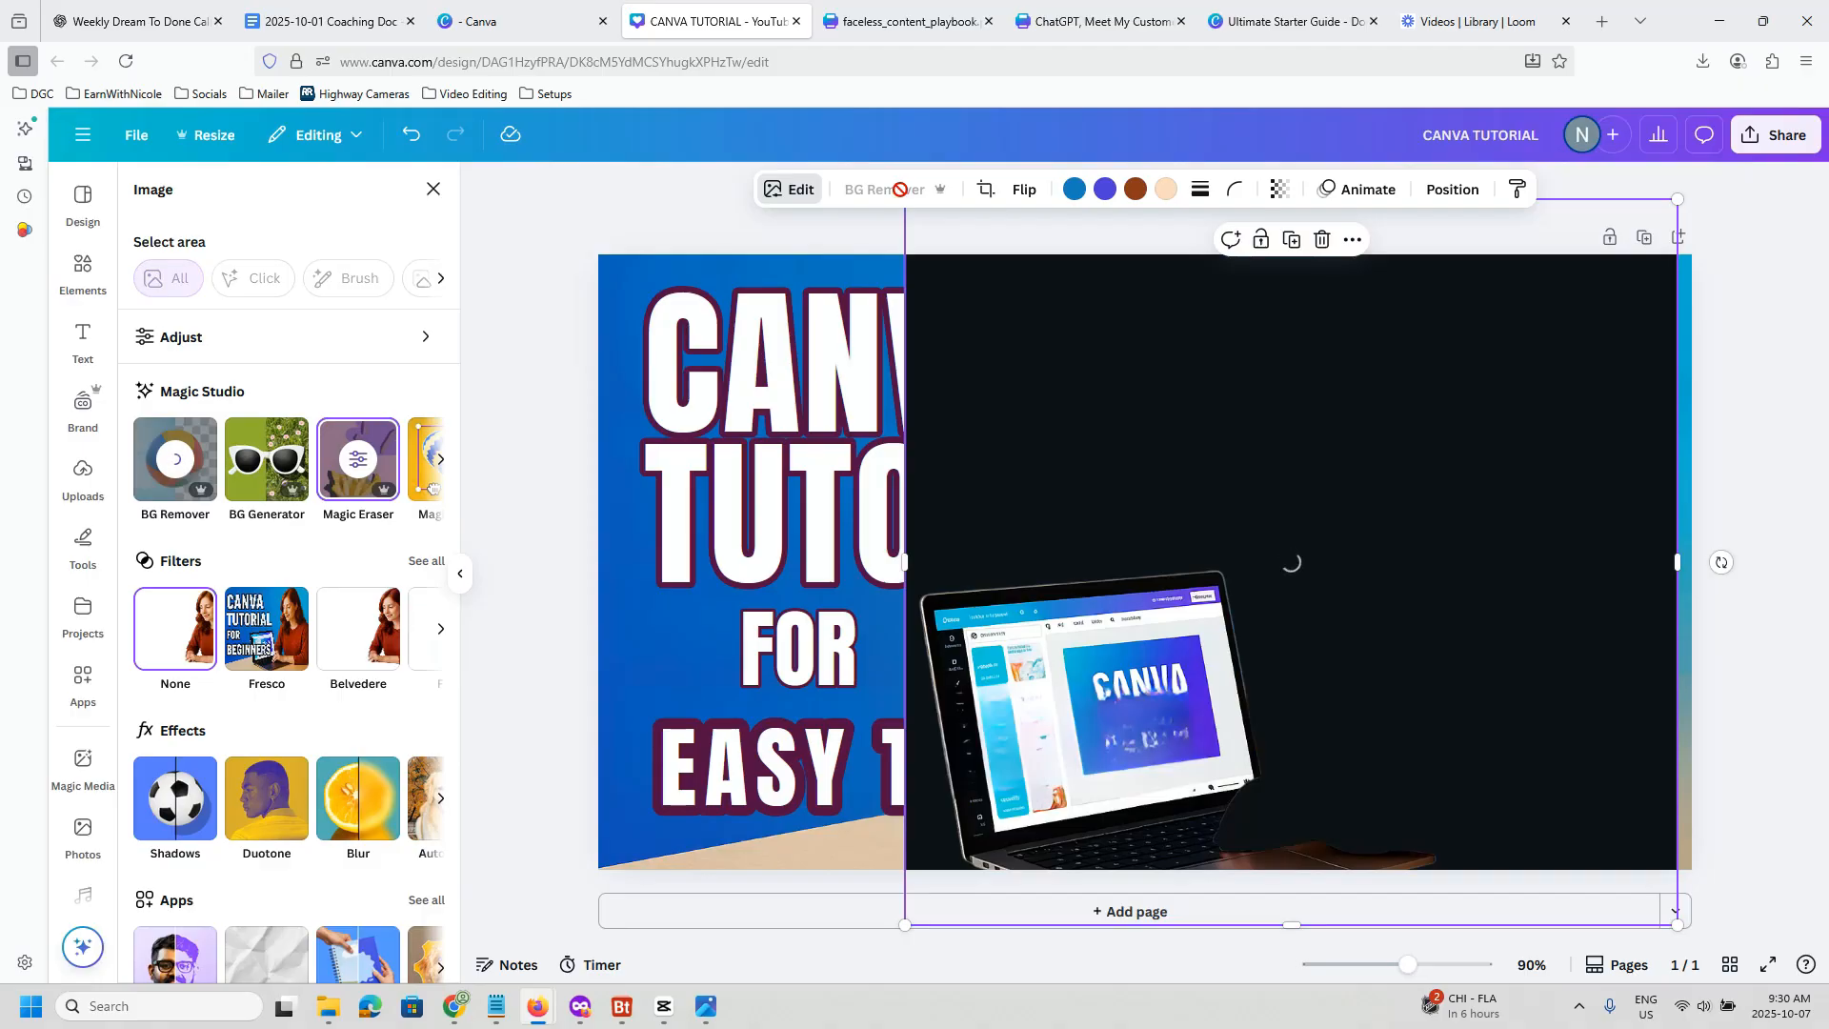
pyautogui.click(1348, 636)
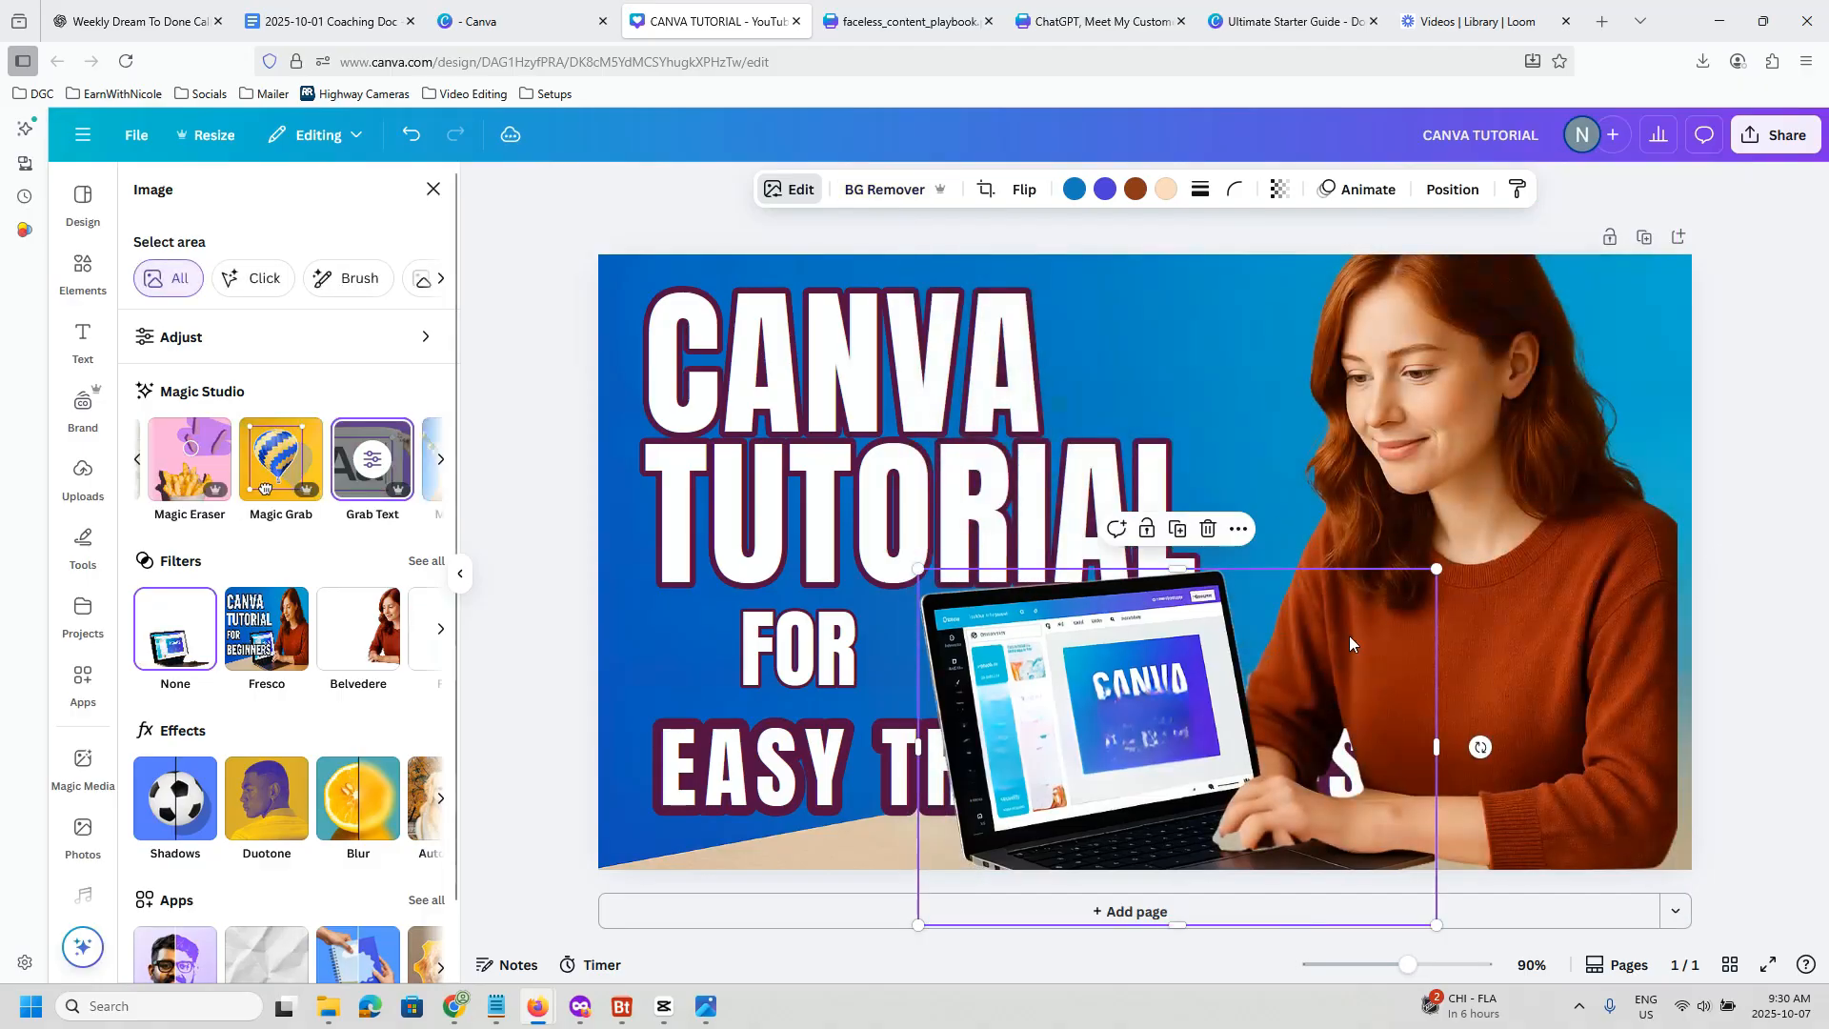
# Step: Align the woman cutout with the thumbnail's right edge and shift the laptop slightly to the right
pyautogui.click(1427, 471)
pyautogui.moveTo(1452, 470)
pyautogui.mouseDown()
pyautogui.moveTo(1296, 447)
pyautogui.moveTo(1569, 352)
pyautogui.moveTo(1486, 448)
pyautogui.moveTo(1457, 441)
pyautogui.moveTo(1472, 458)
pyautogui.mouseUp()
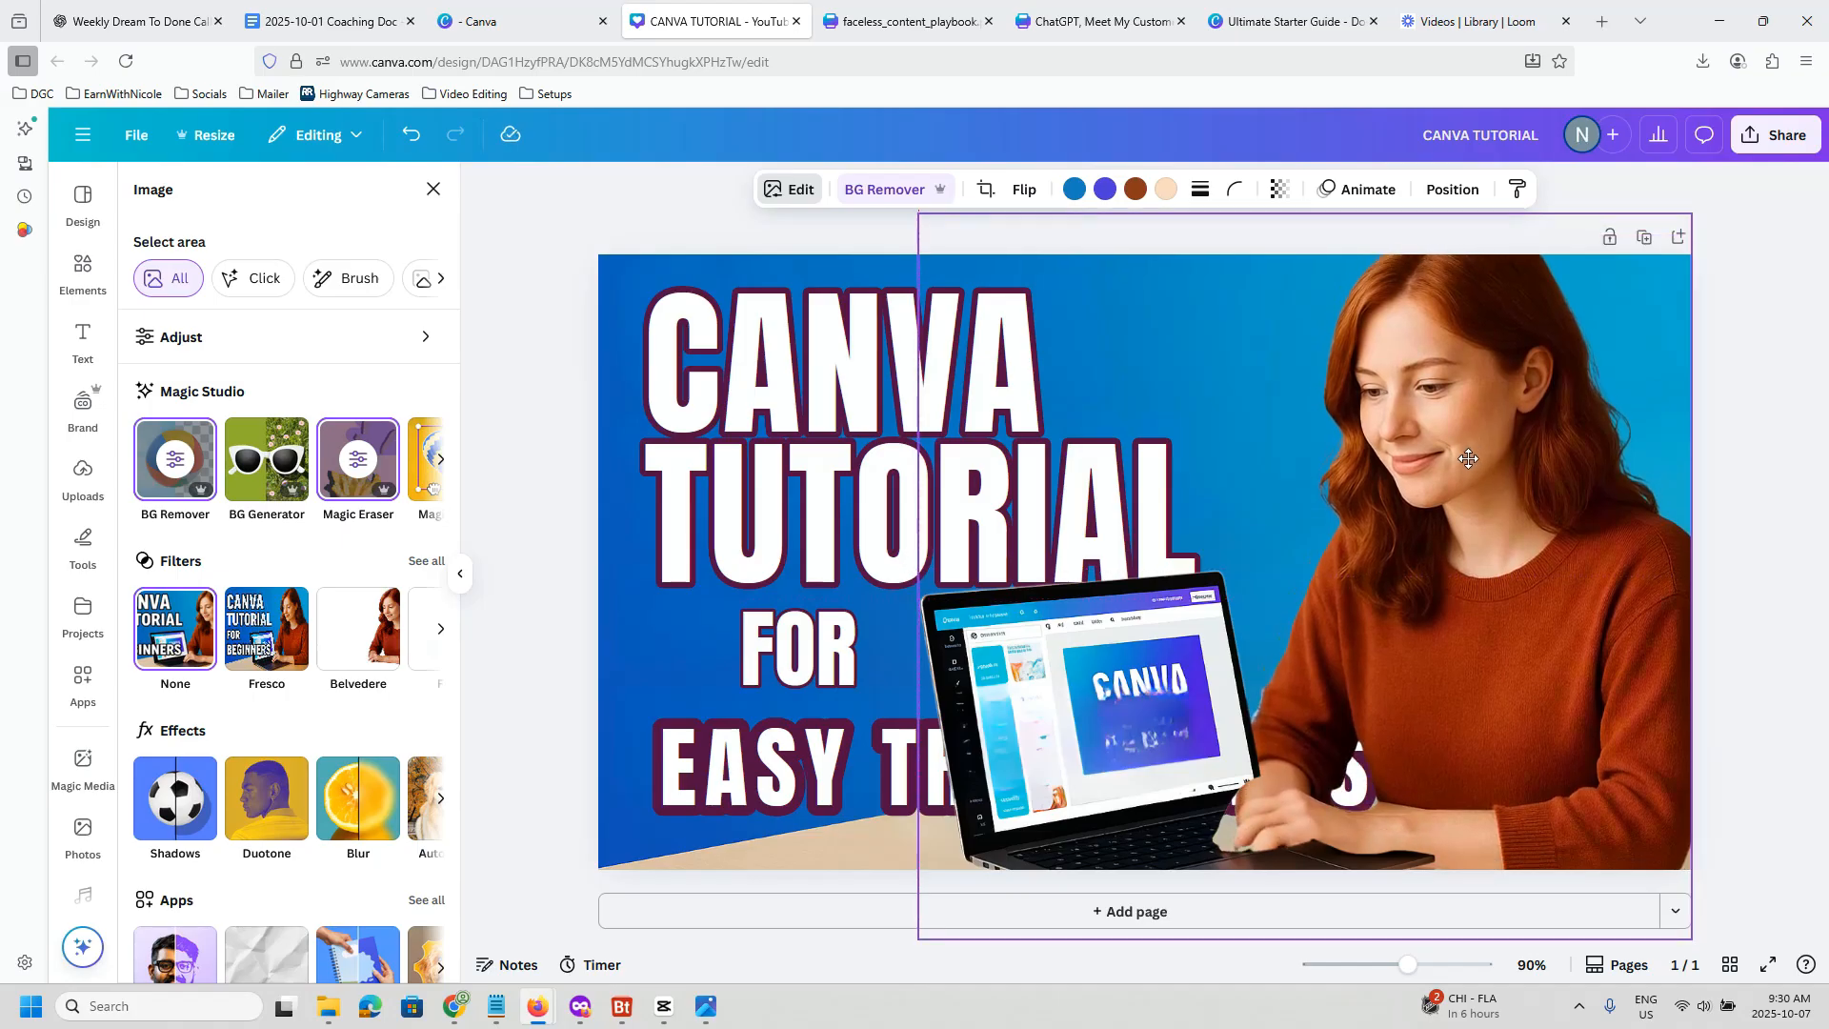
pyautogui.moveTo(1143, 680)
pyautogui.mouseDown()
pyautogui.moveTo(1063, 672)
pyautogui.moveTo(1163, 680)
pyautogui.mouseUp()
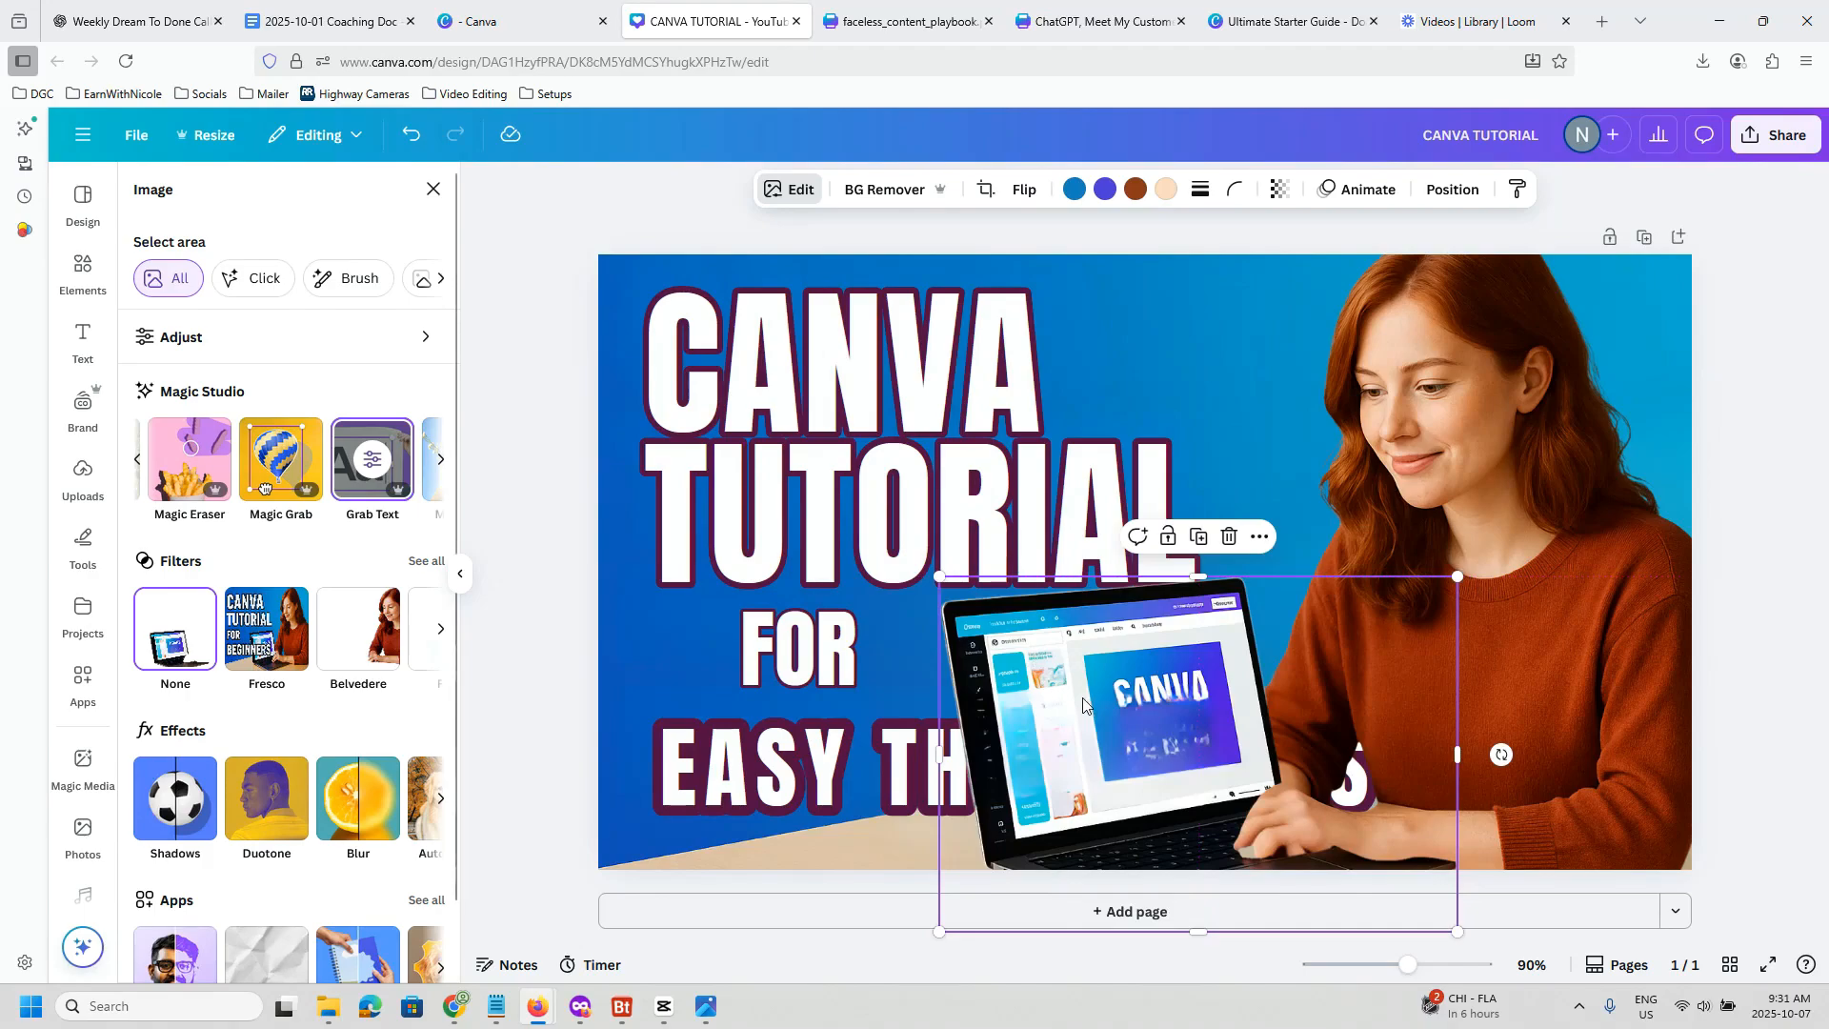
# Step: Search the photo elements for "laptop"
pyautogui.click(96, 277)
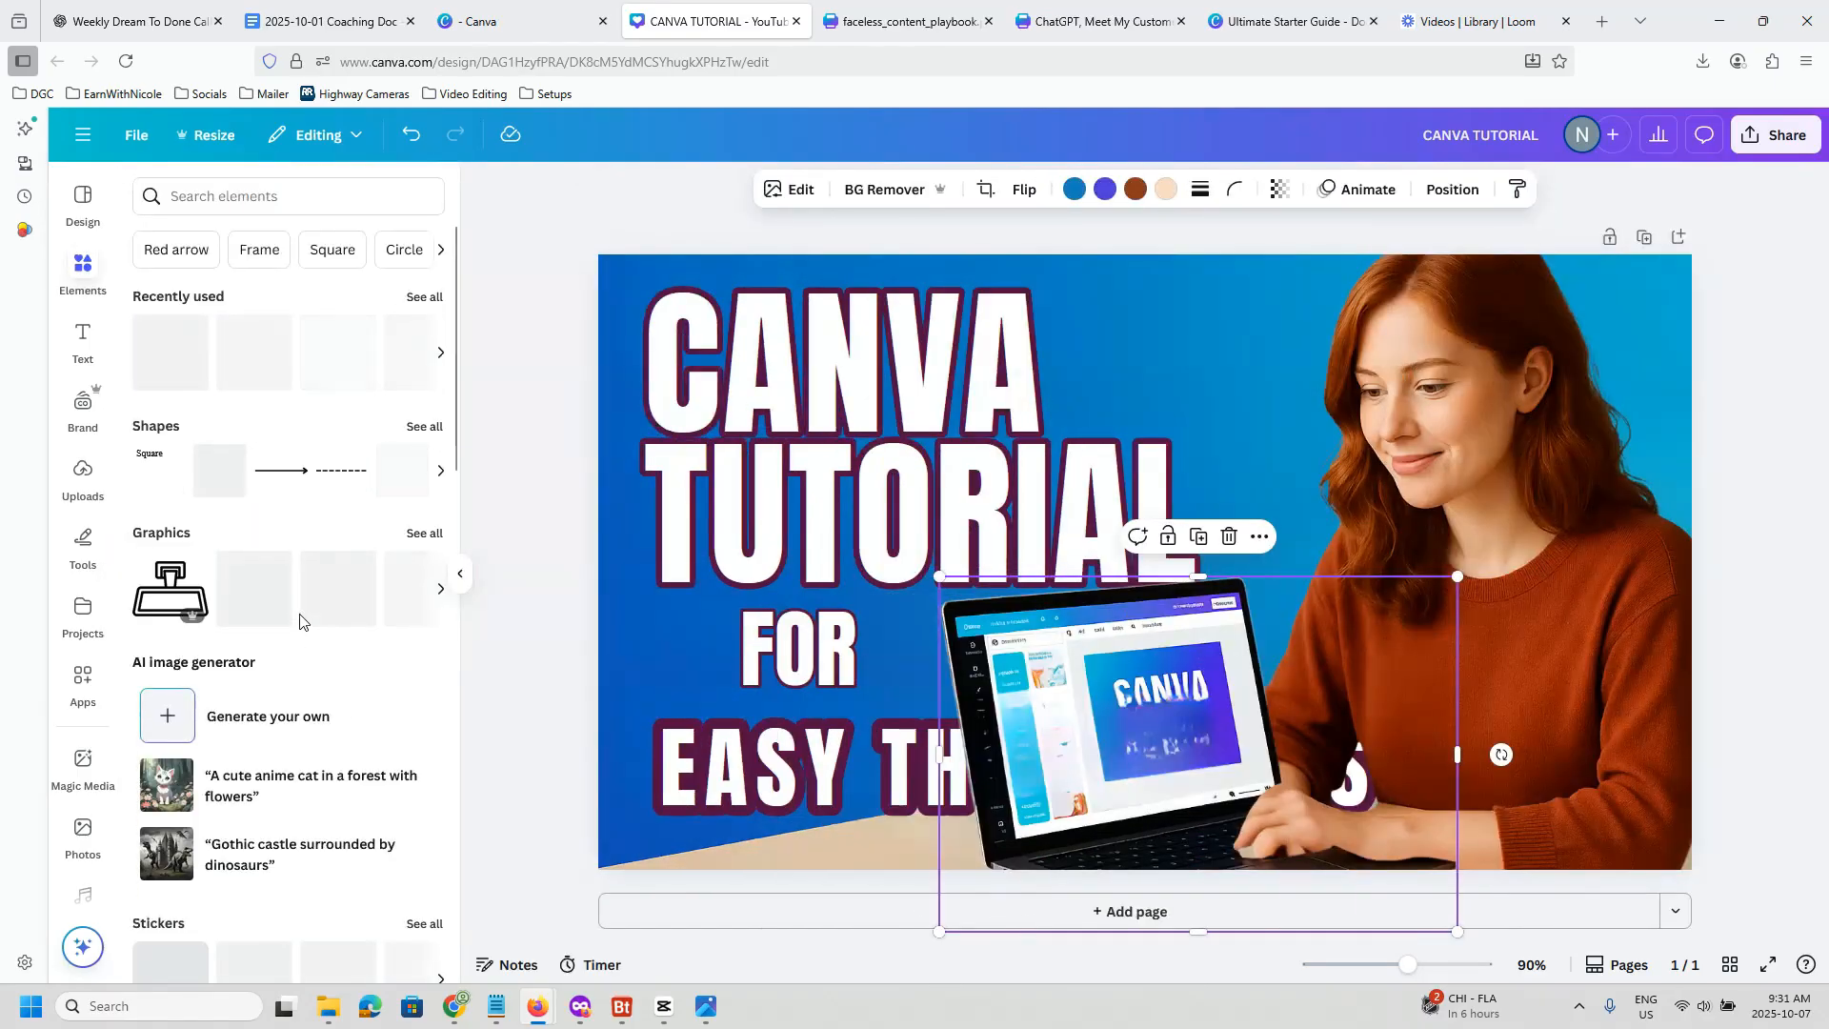
pyautogui.scroll(-4, 270, 591)
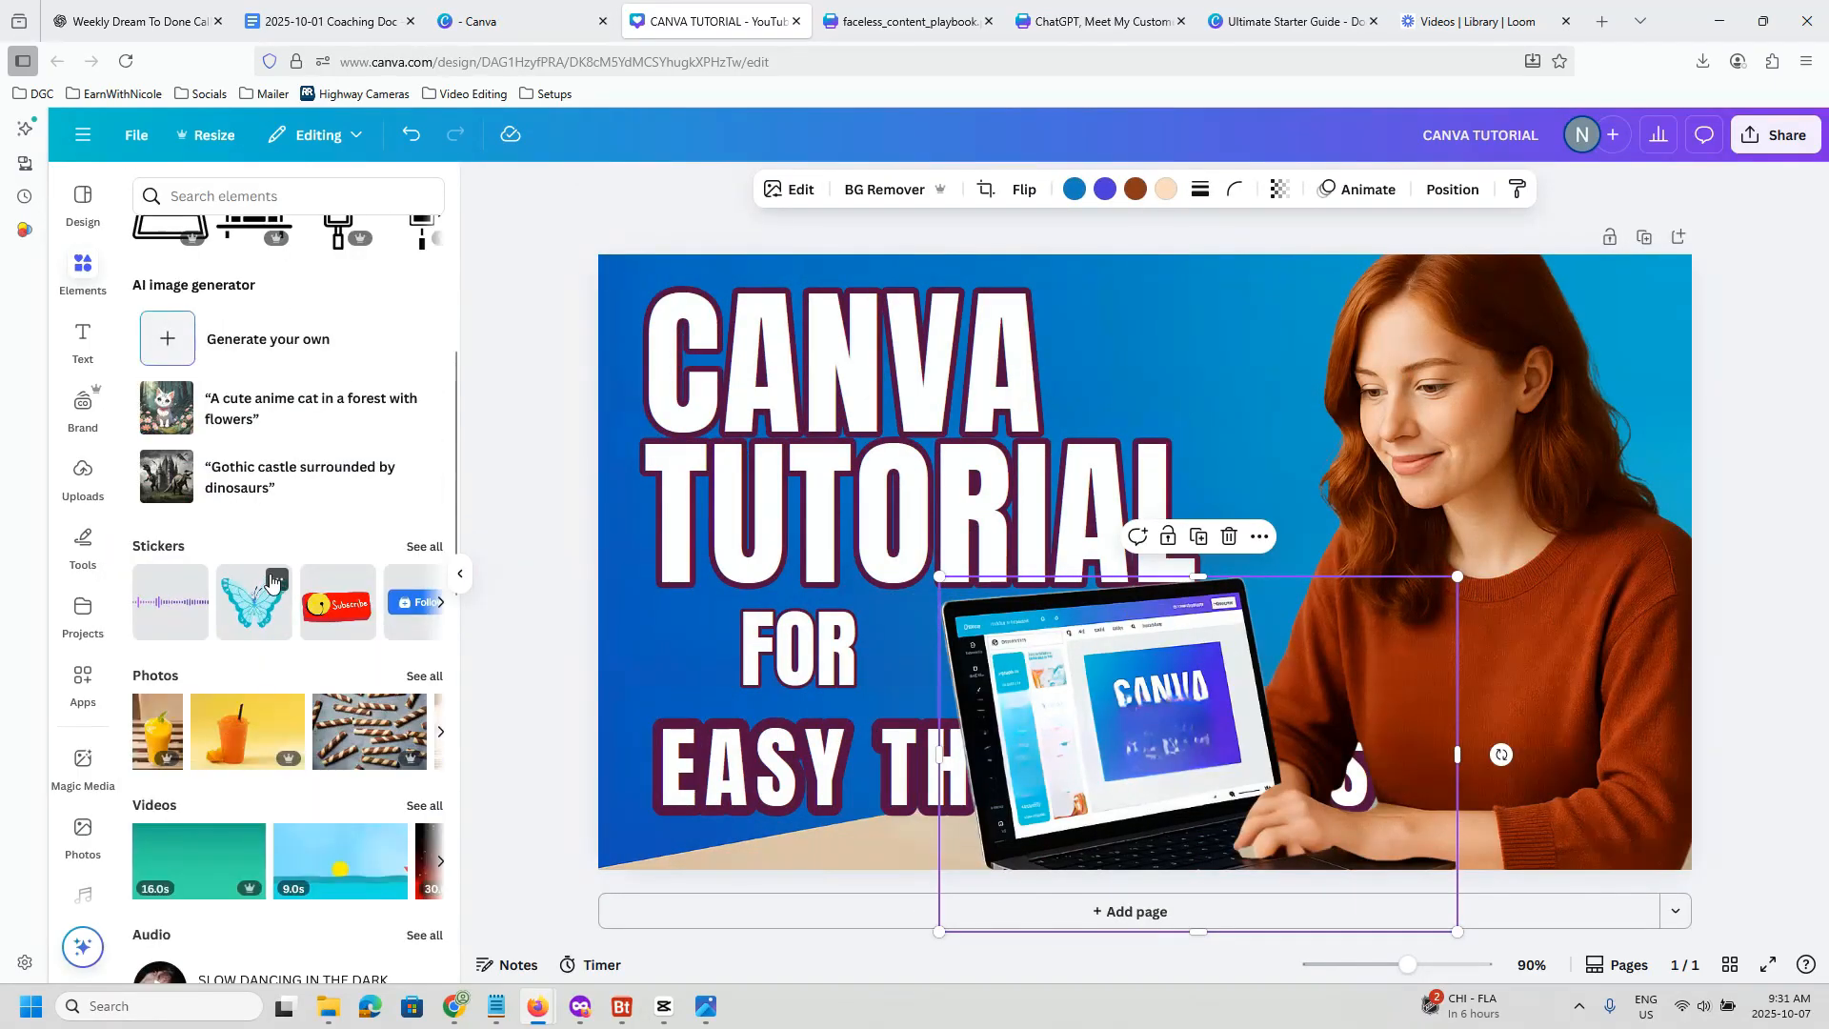
pyautogui.click(424, 676)
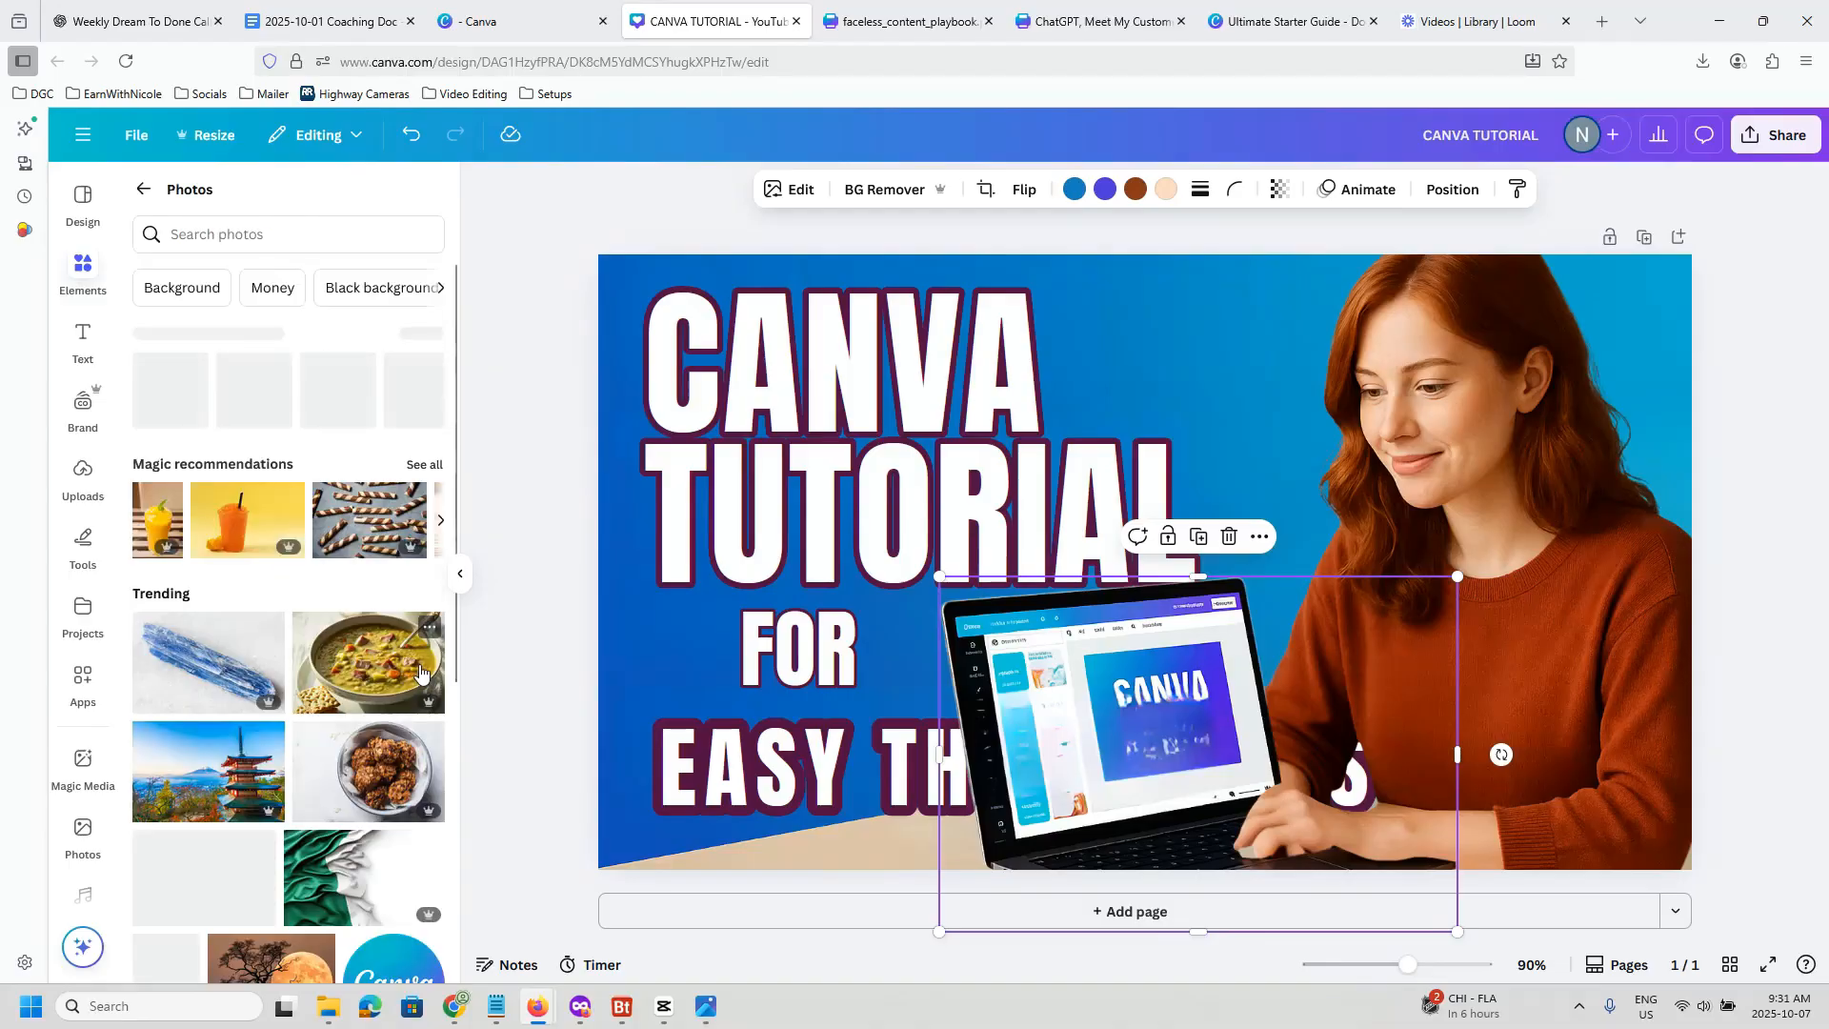
pyautogui.click(255, 236)
pyautogui.write('l')
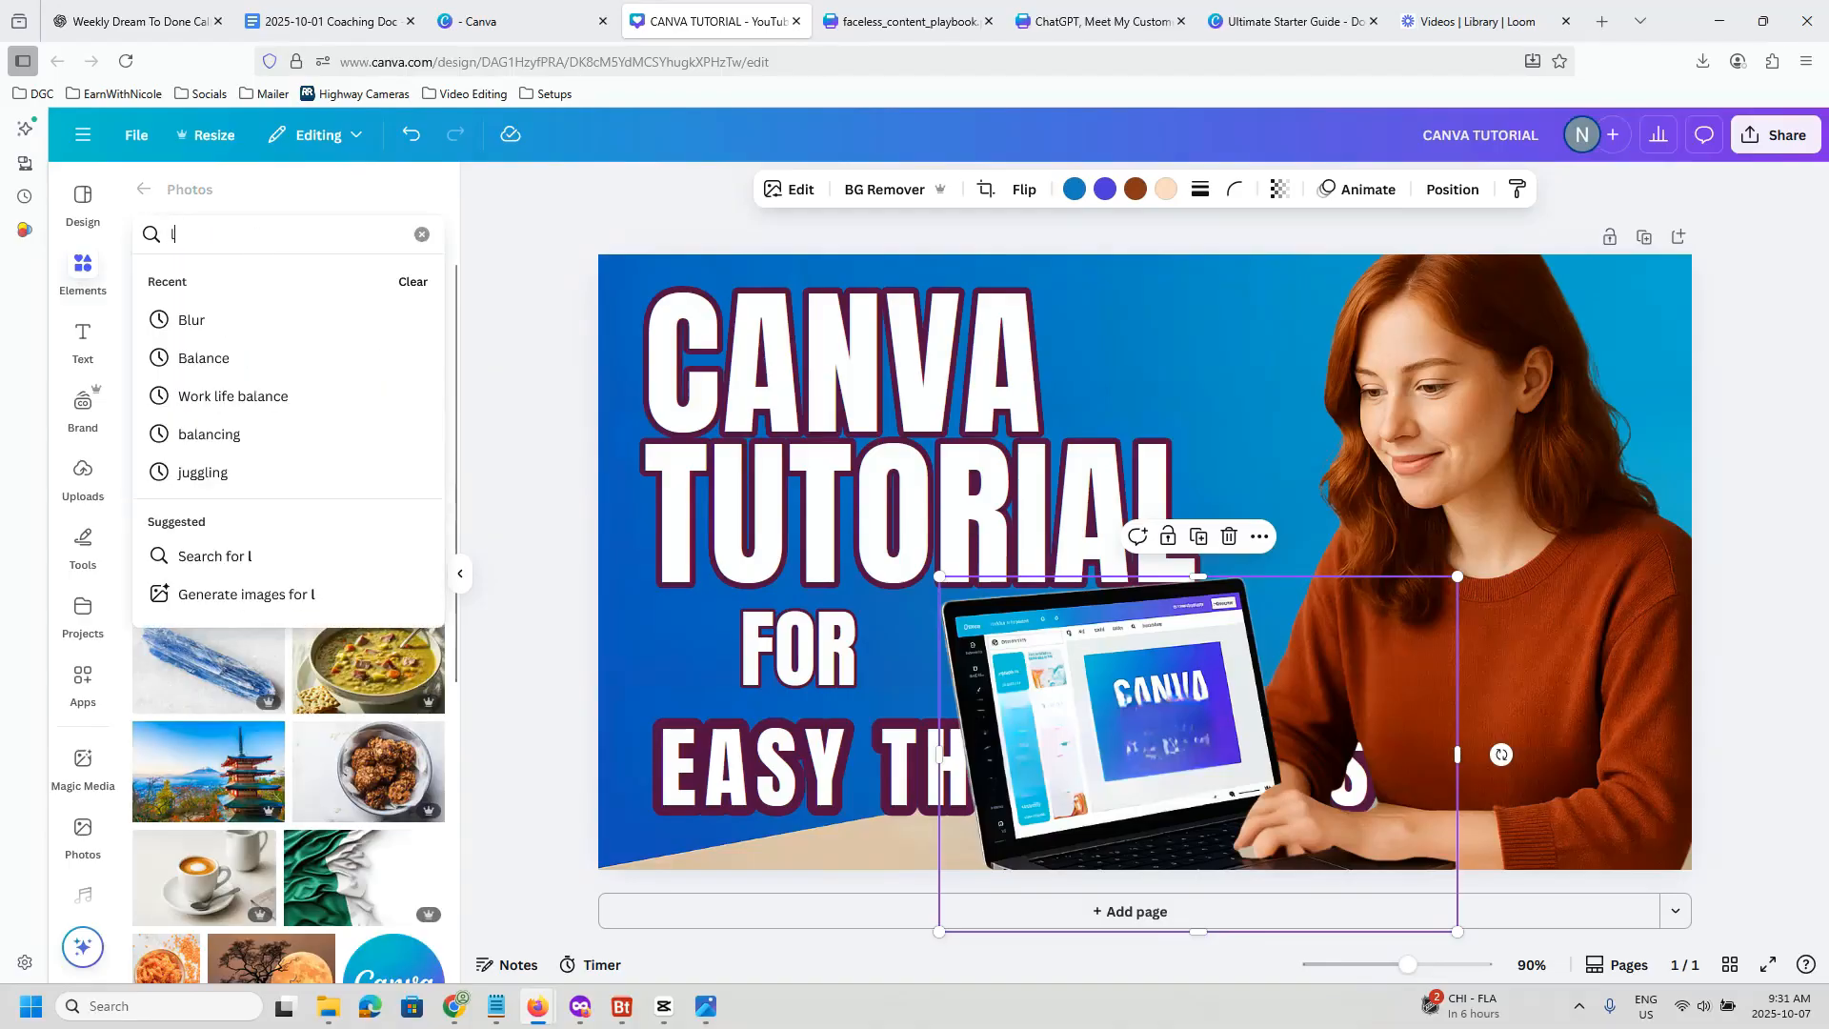
pyautogui.write('aptop')
pyautogui.press('Return')
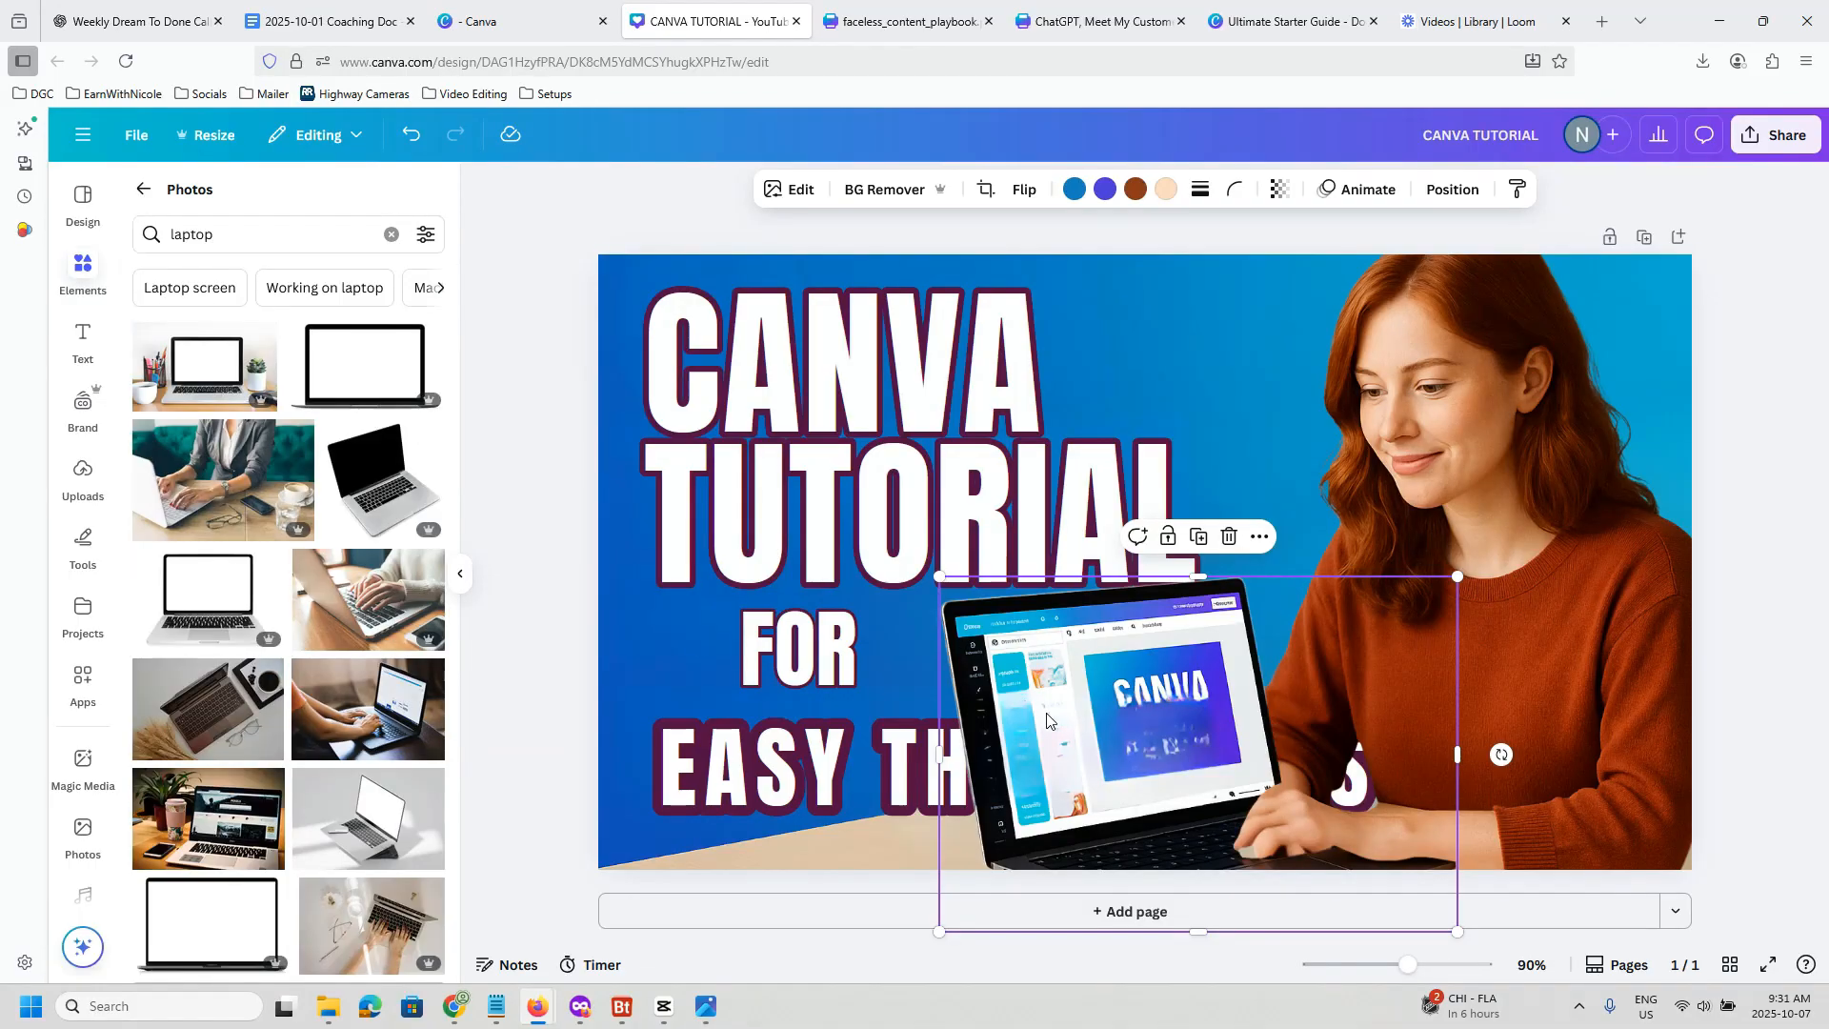
# Step: Add the photo of an open silver laptop with a black screen to the thumbnail and shrink it to about two-thirds size
pyautogui.scroll(-3, 357, 651)
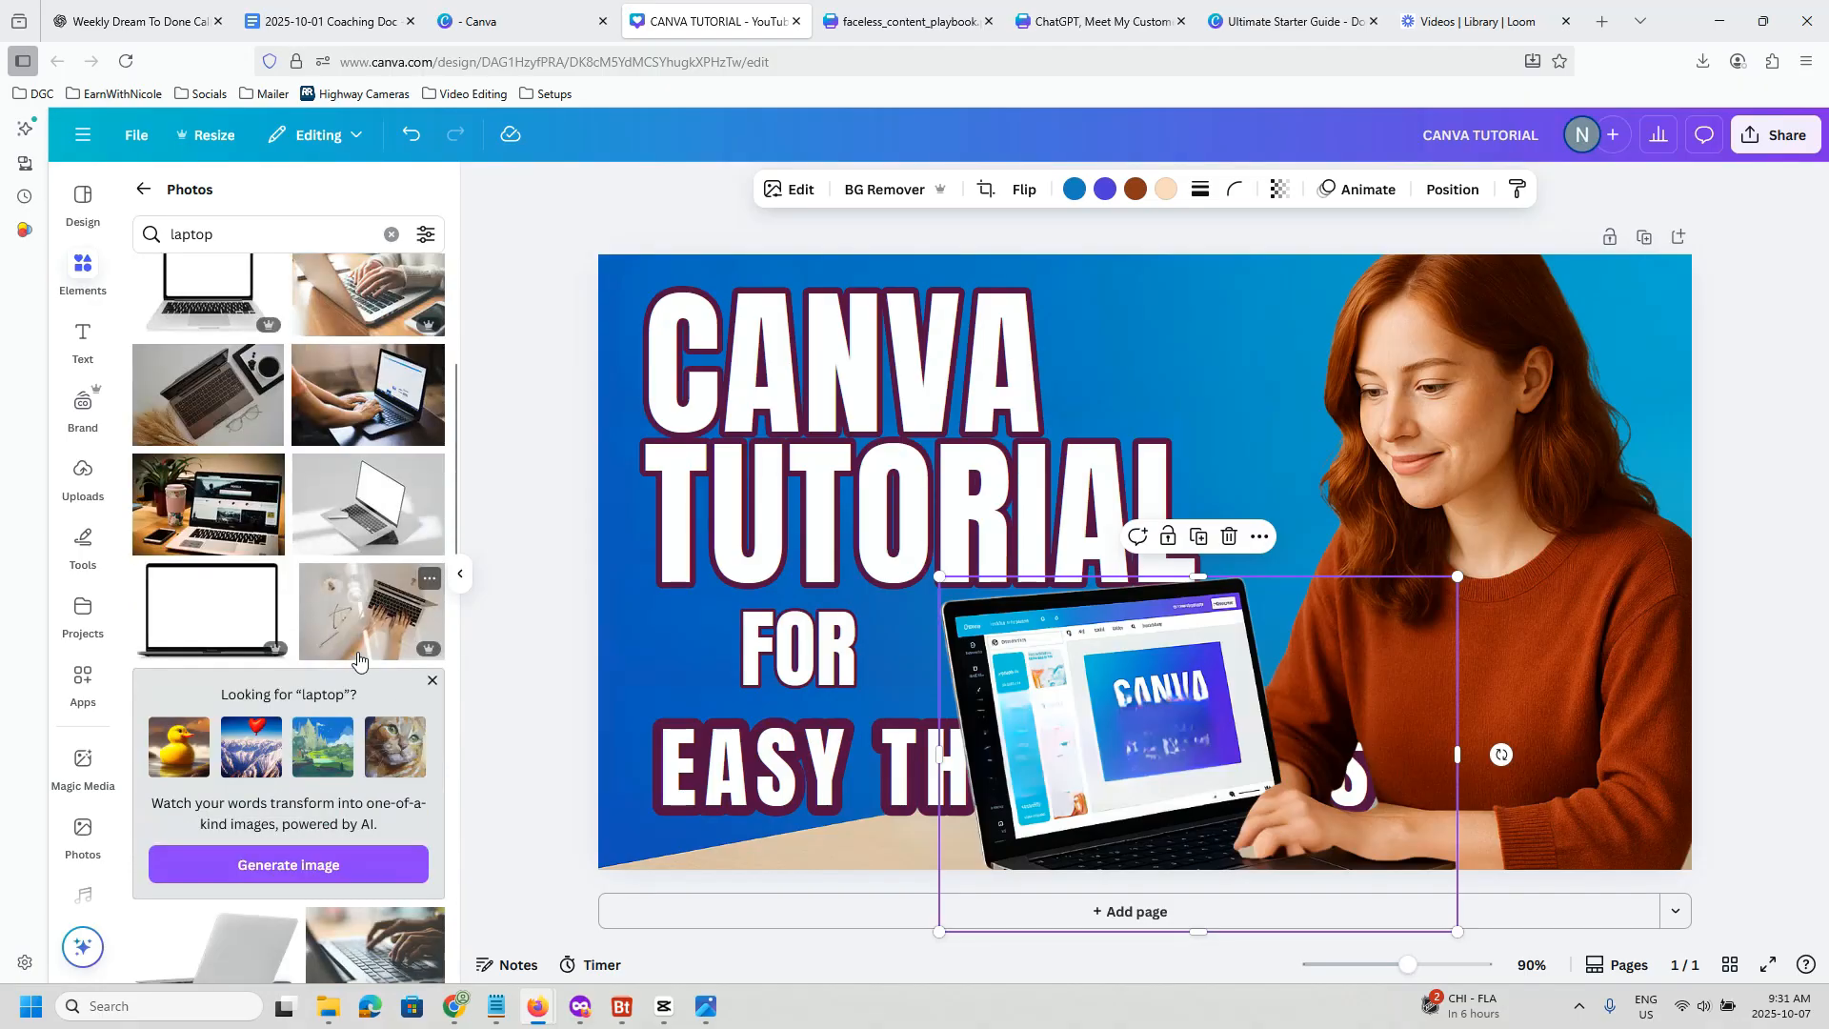
pyautogui.scroll(-5, 358, 657)
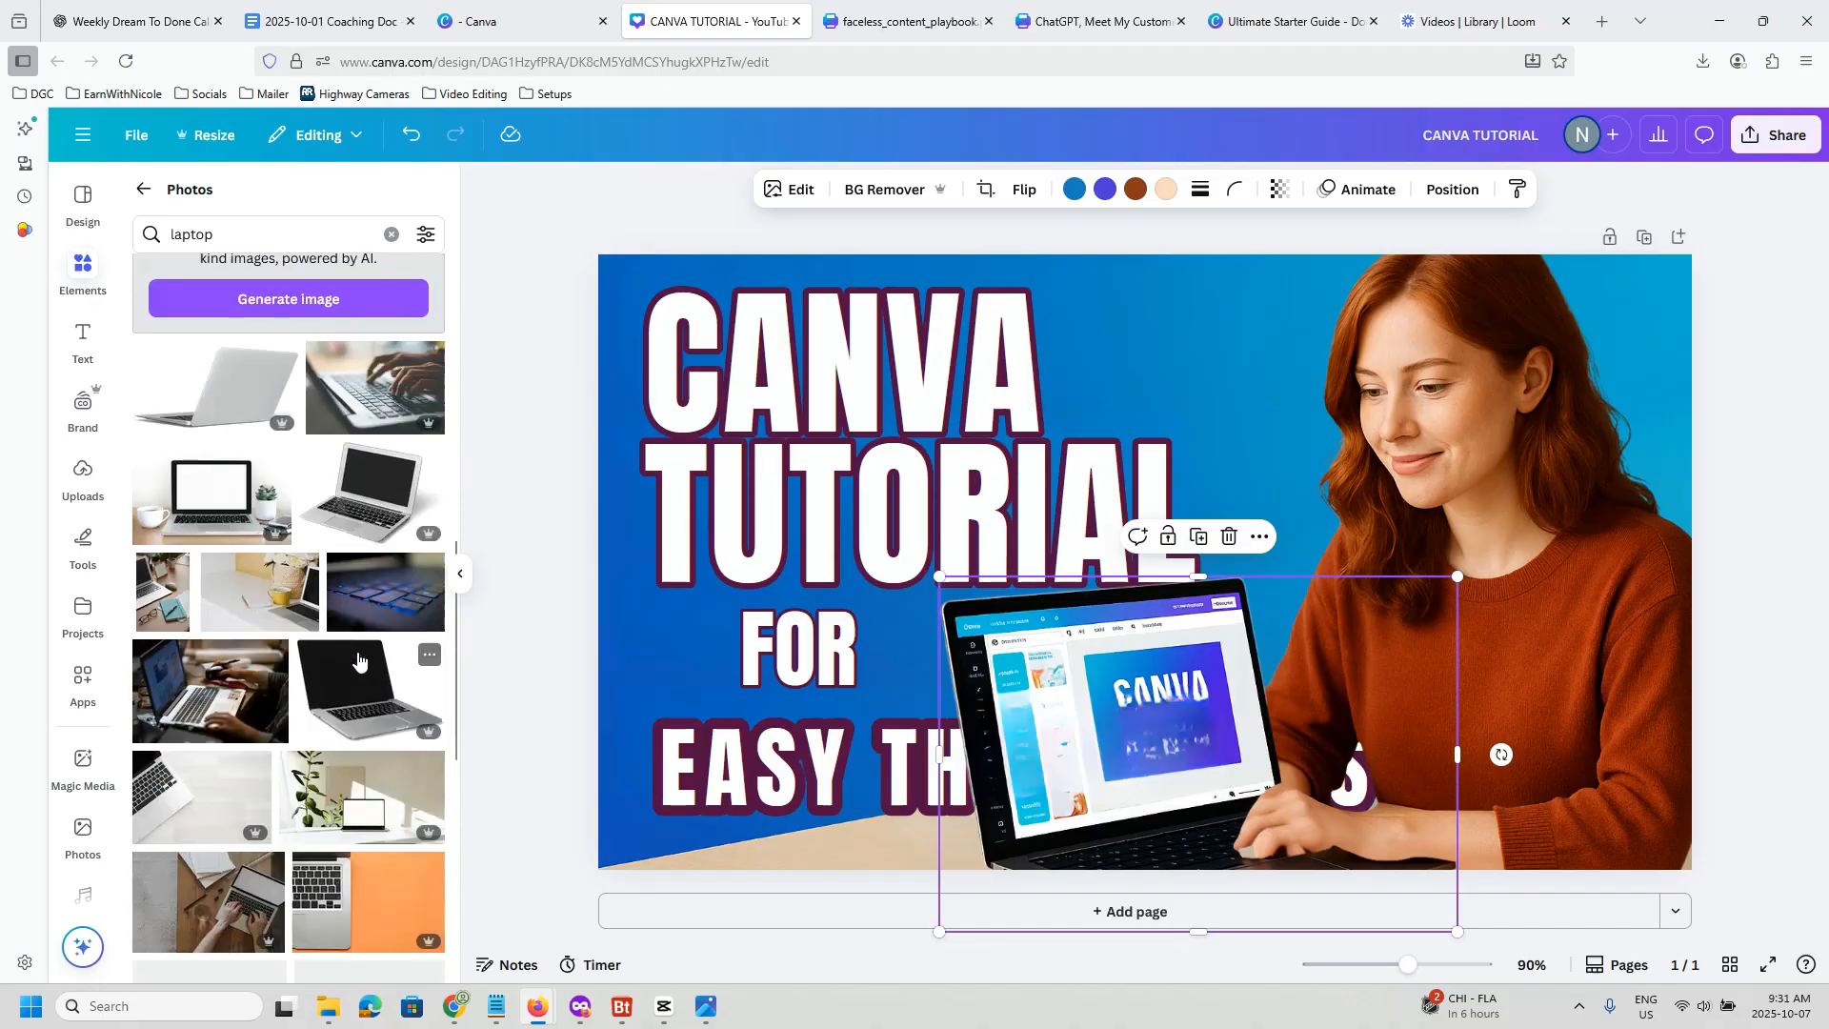
pyautogui.scroll(-3, 358, 659)
pyautogui.scroll(5, 357, 652)
pyautogui.click(345, 719)
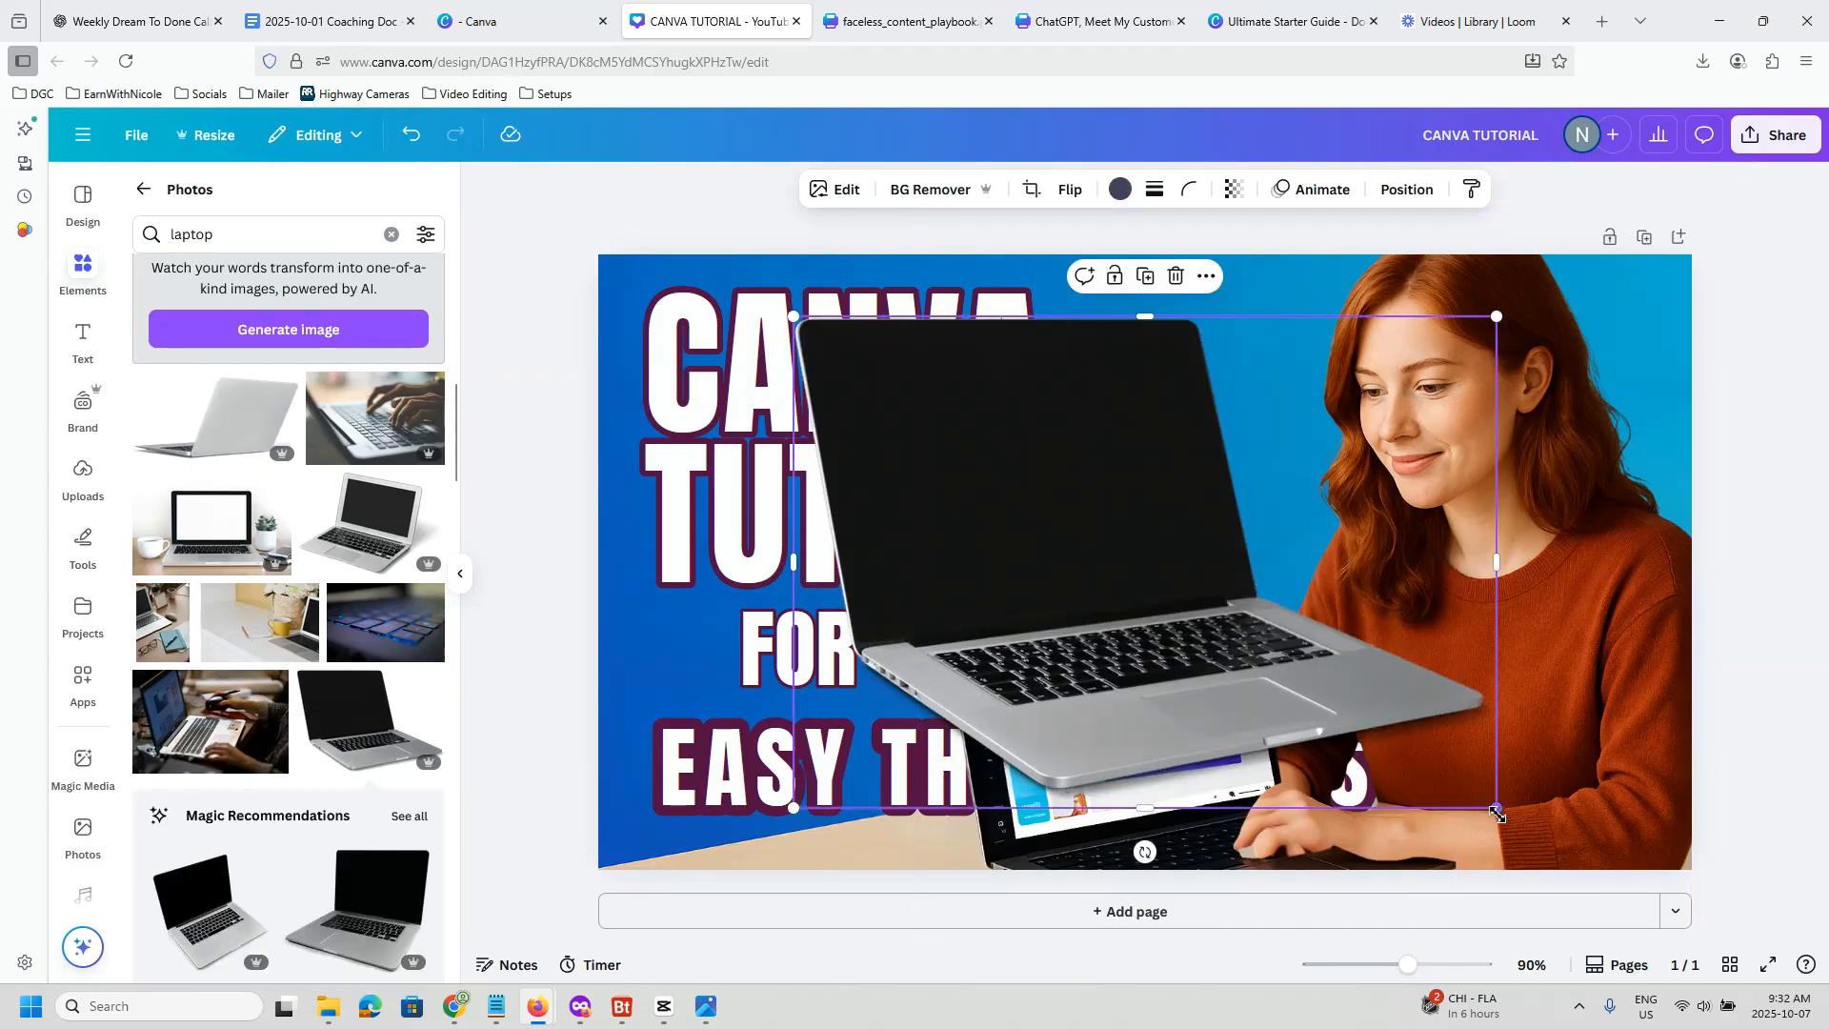
pyautogui.moveTo(1474, 797); pyautogui.dragTo(1258, 673)
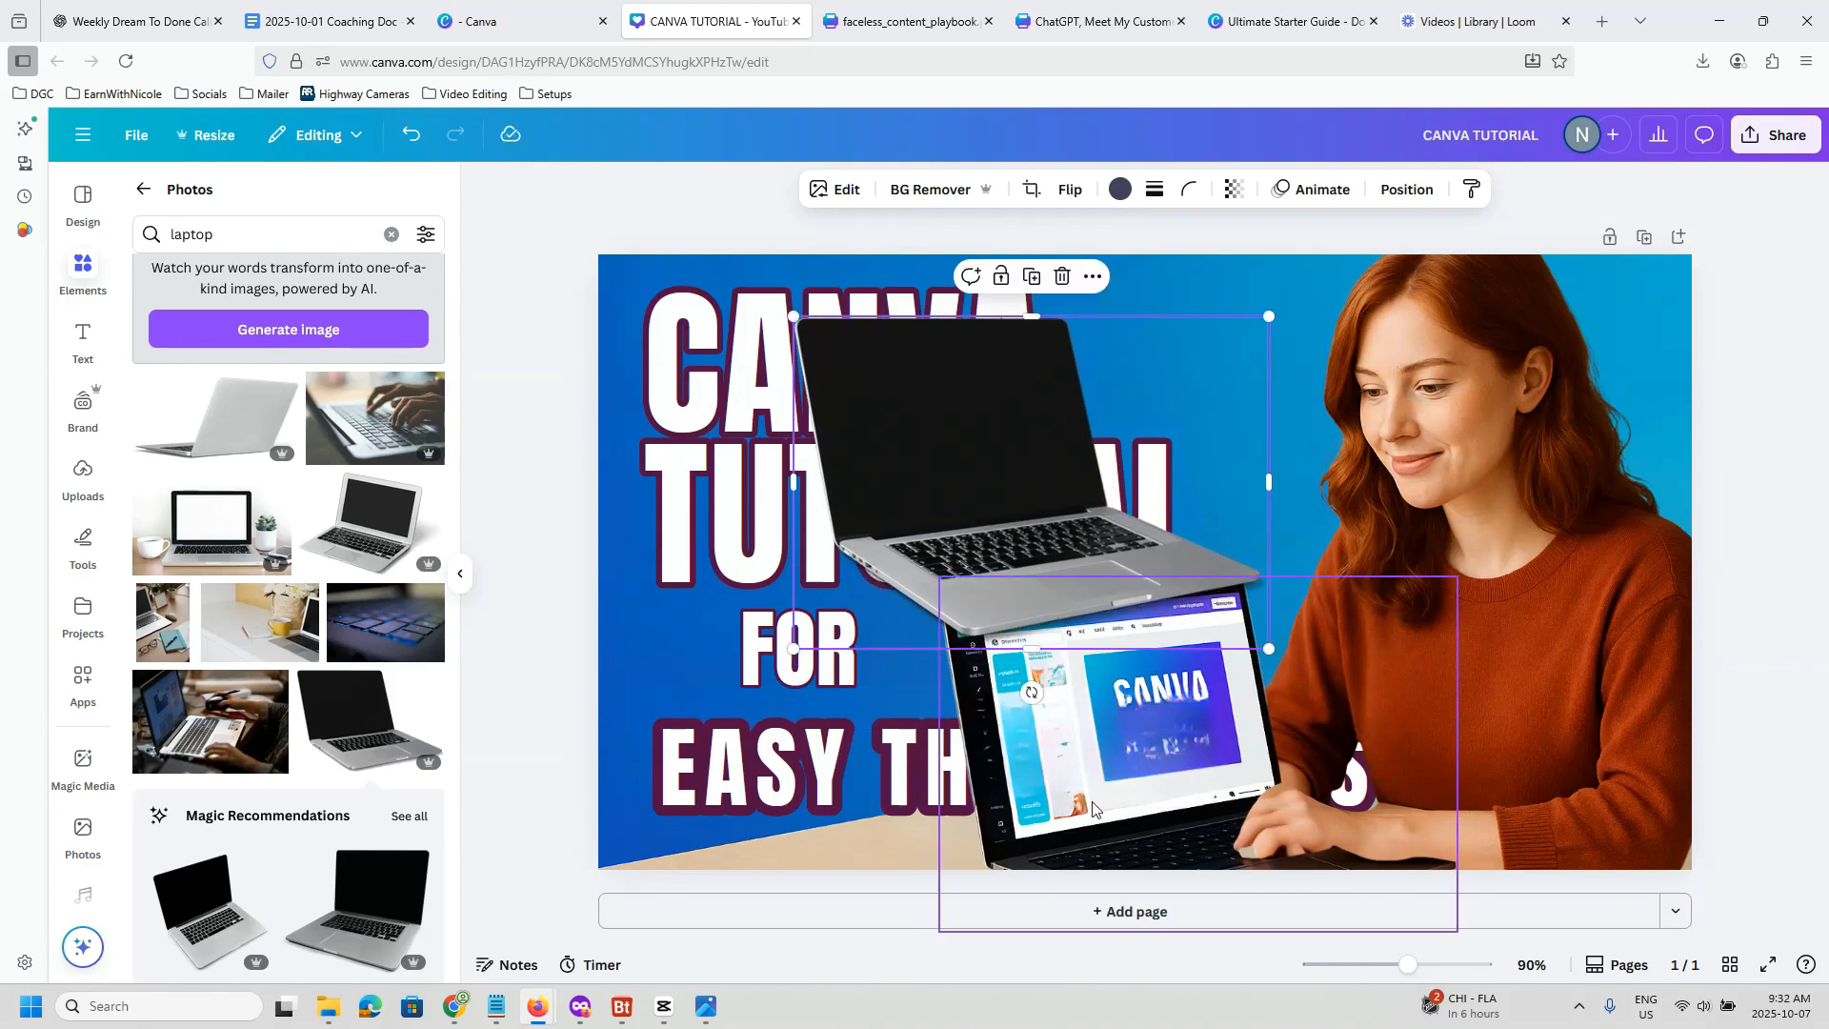
# Step: Delete the original laptop cutout and move the silver laptop into its place in front of the woman
pyautogui.click(1133, 762)
pyautogui.press('Delete')
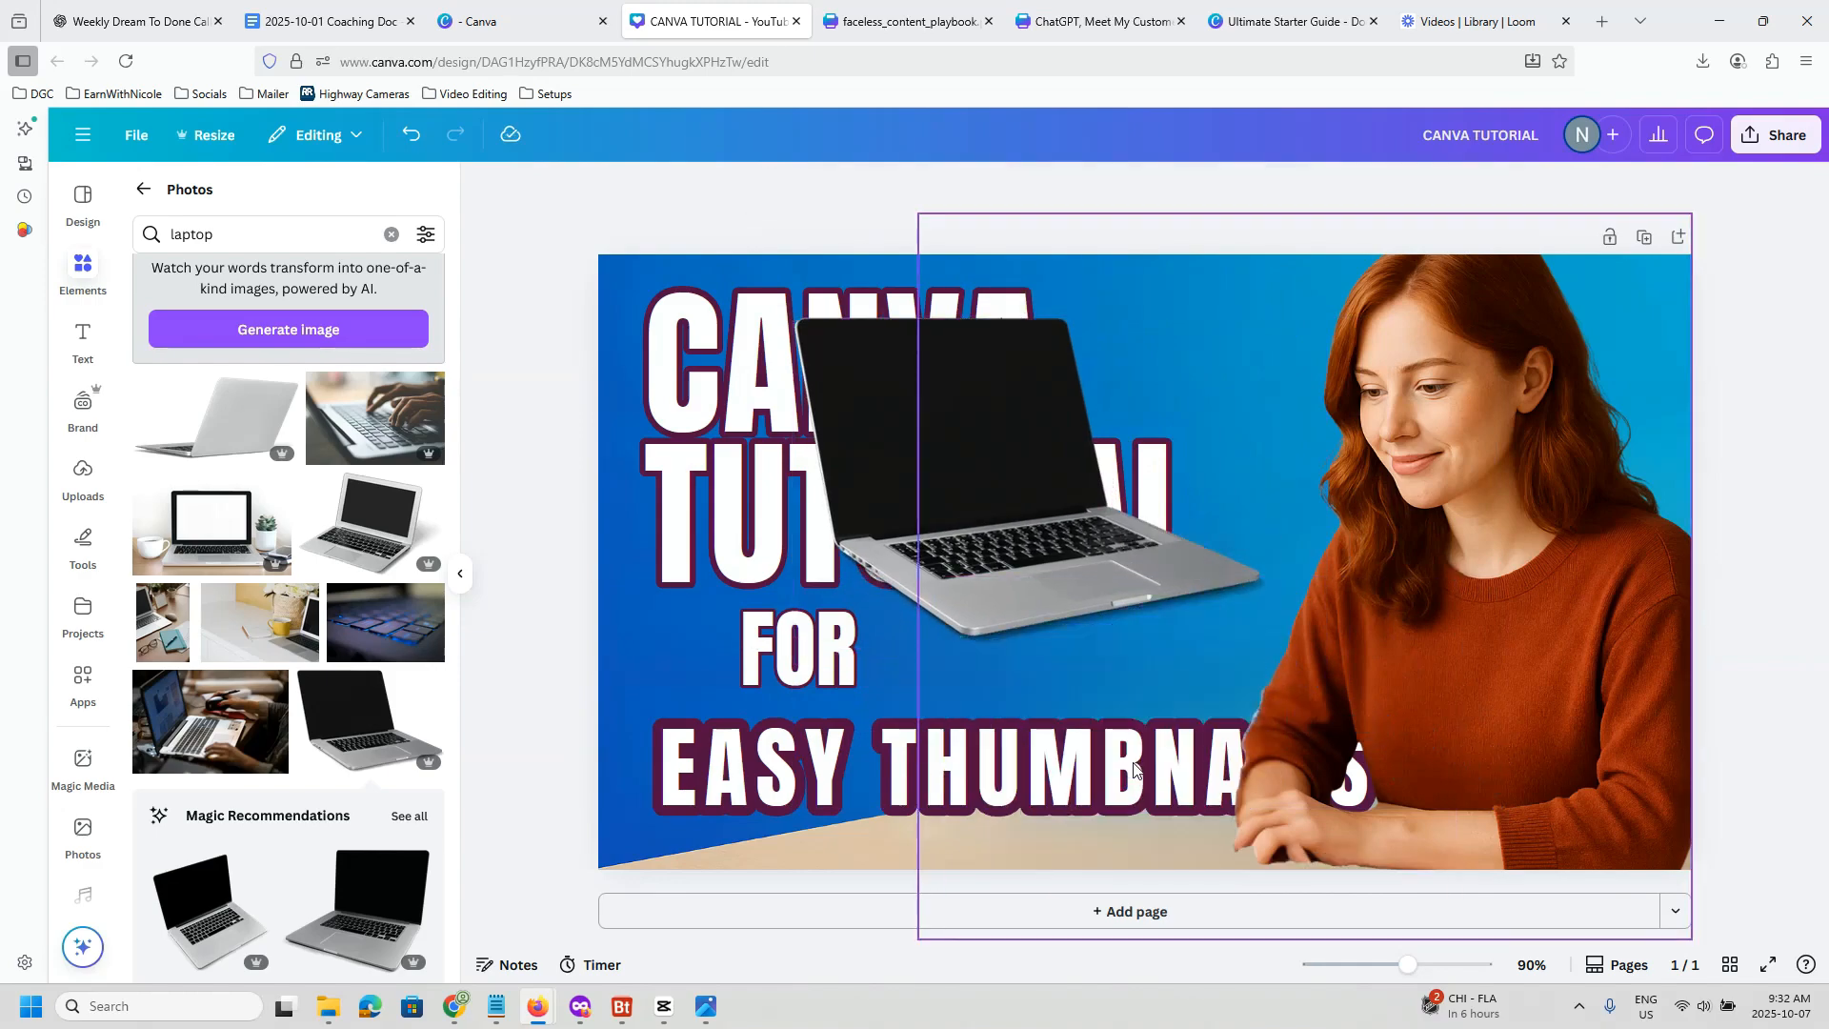
pyautogui.moveTo(1027, 617); pyautogui.dragTo(1173, 892)
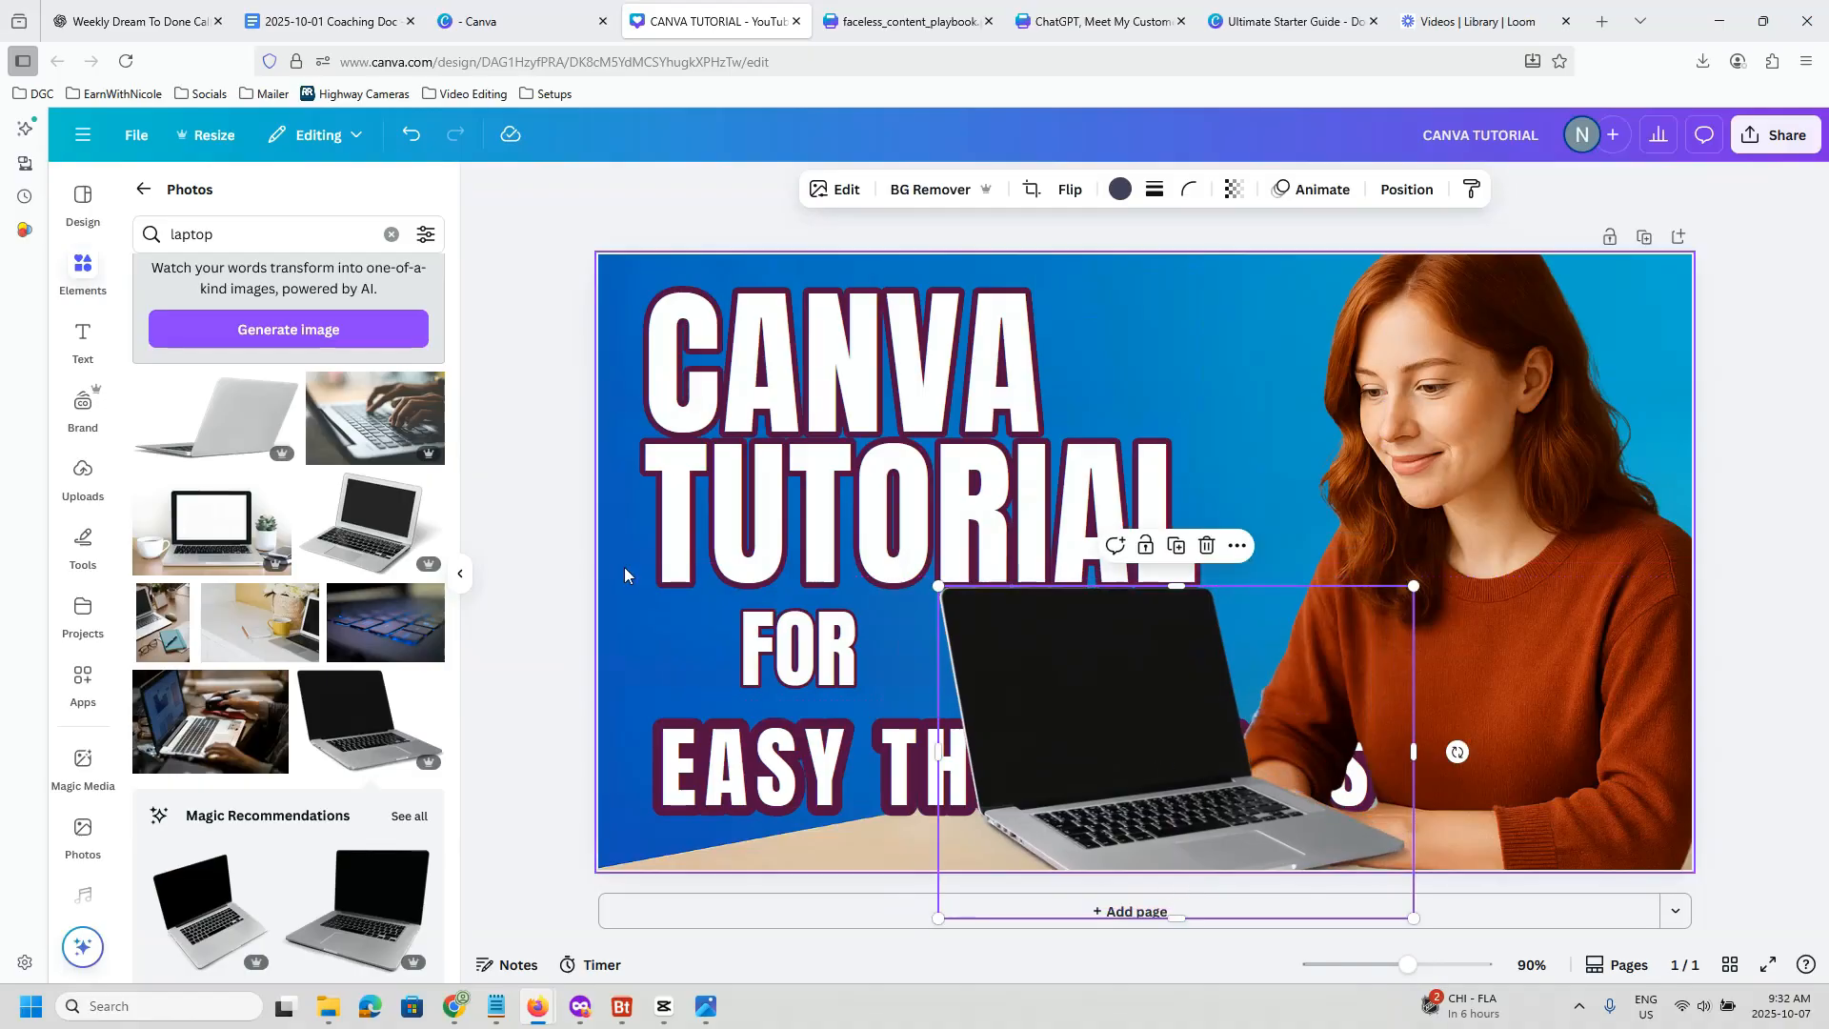
# Step: Send the silver laptop one layer backward so it sits behind the woman's hands
pyautogui.click(617, 656)
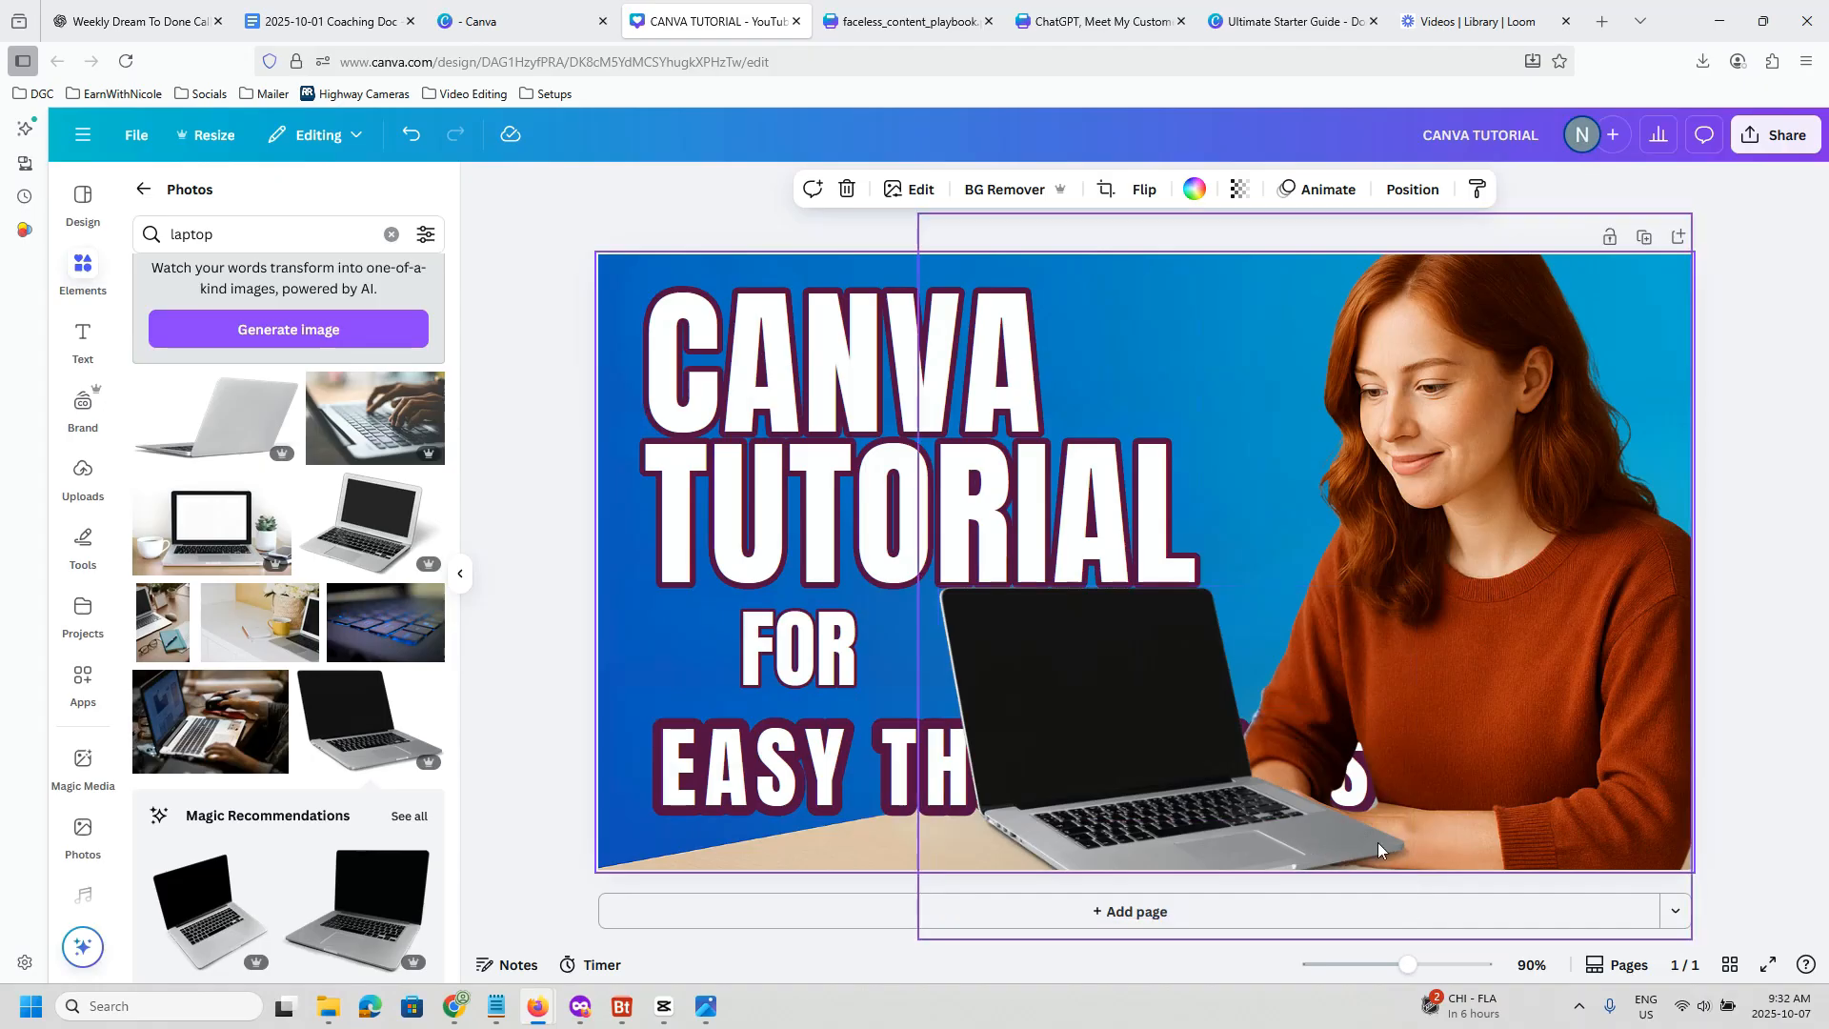
pyautogui.click(1067, 682)
pyautogui.rightClick(1066, 687)
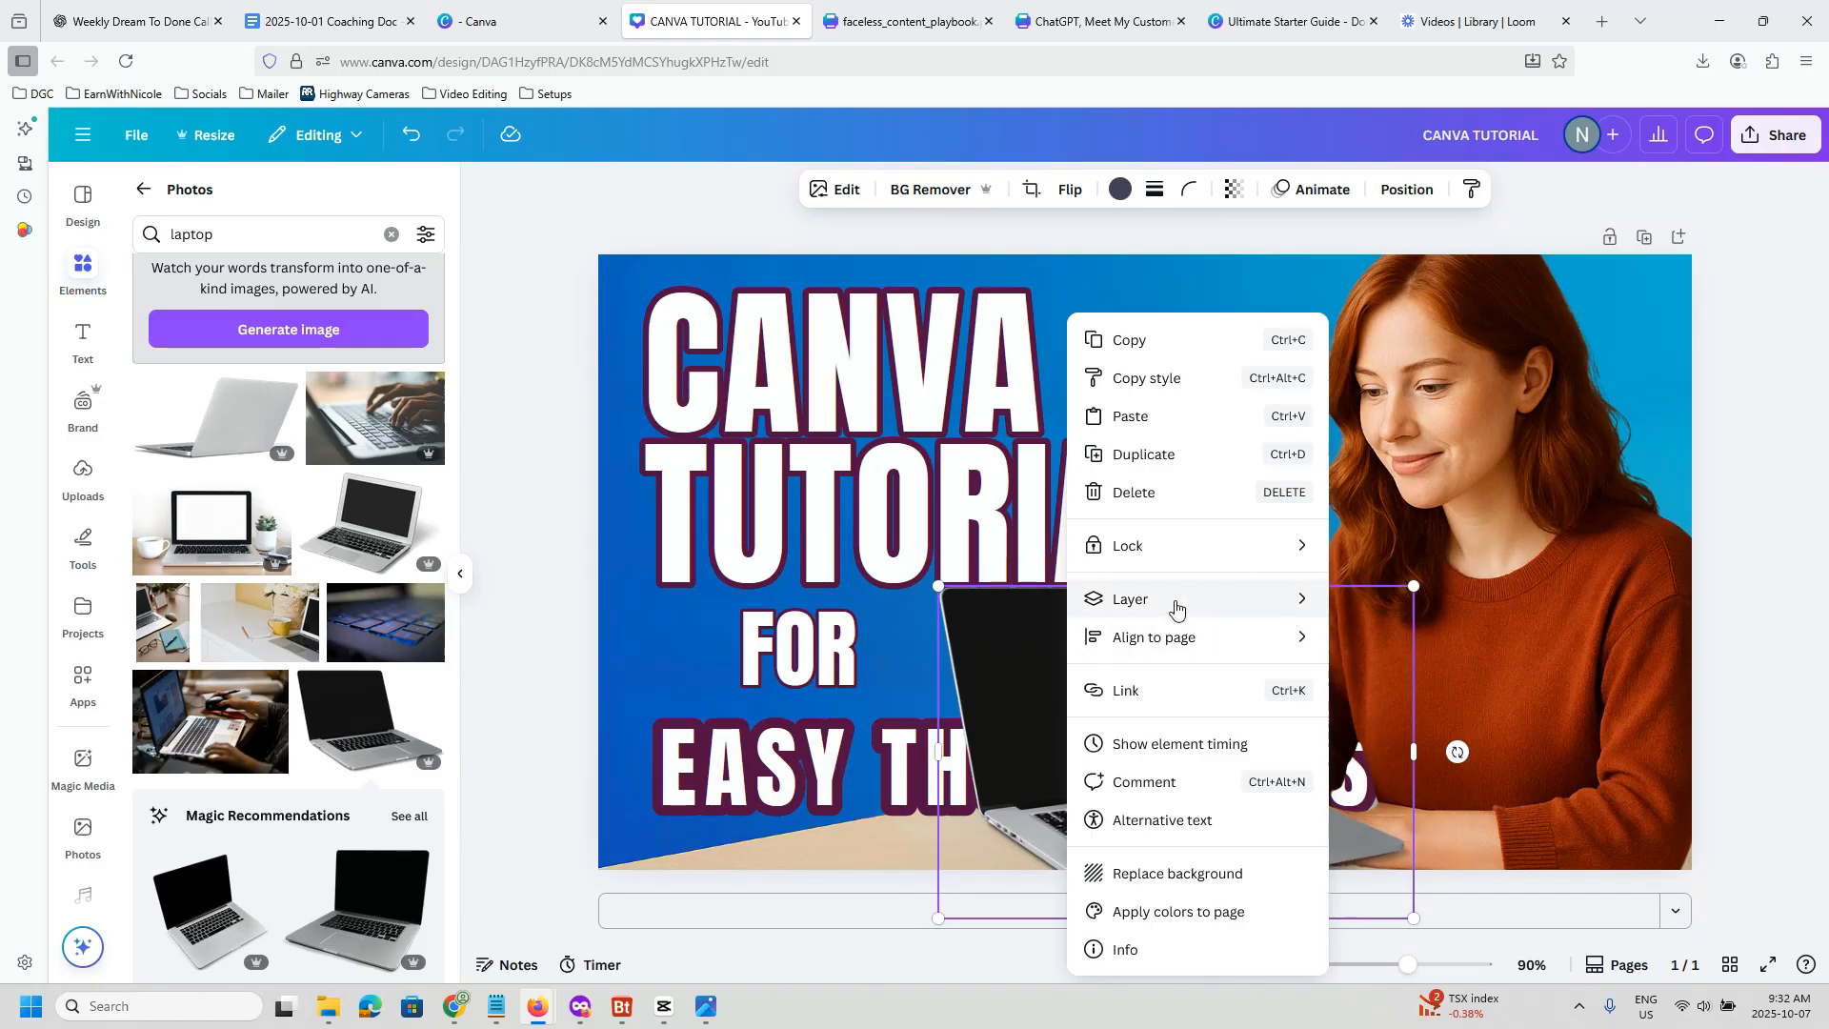
pyautogui.moveTo(1175, 603)
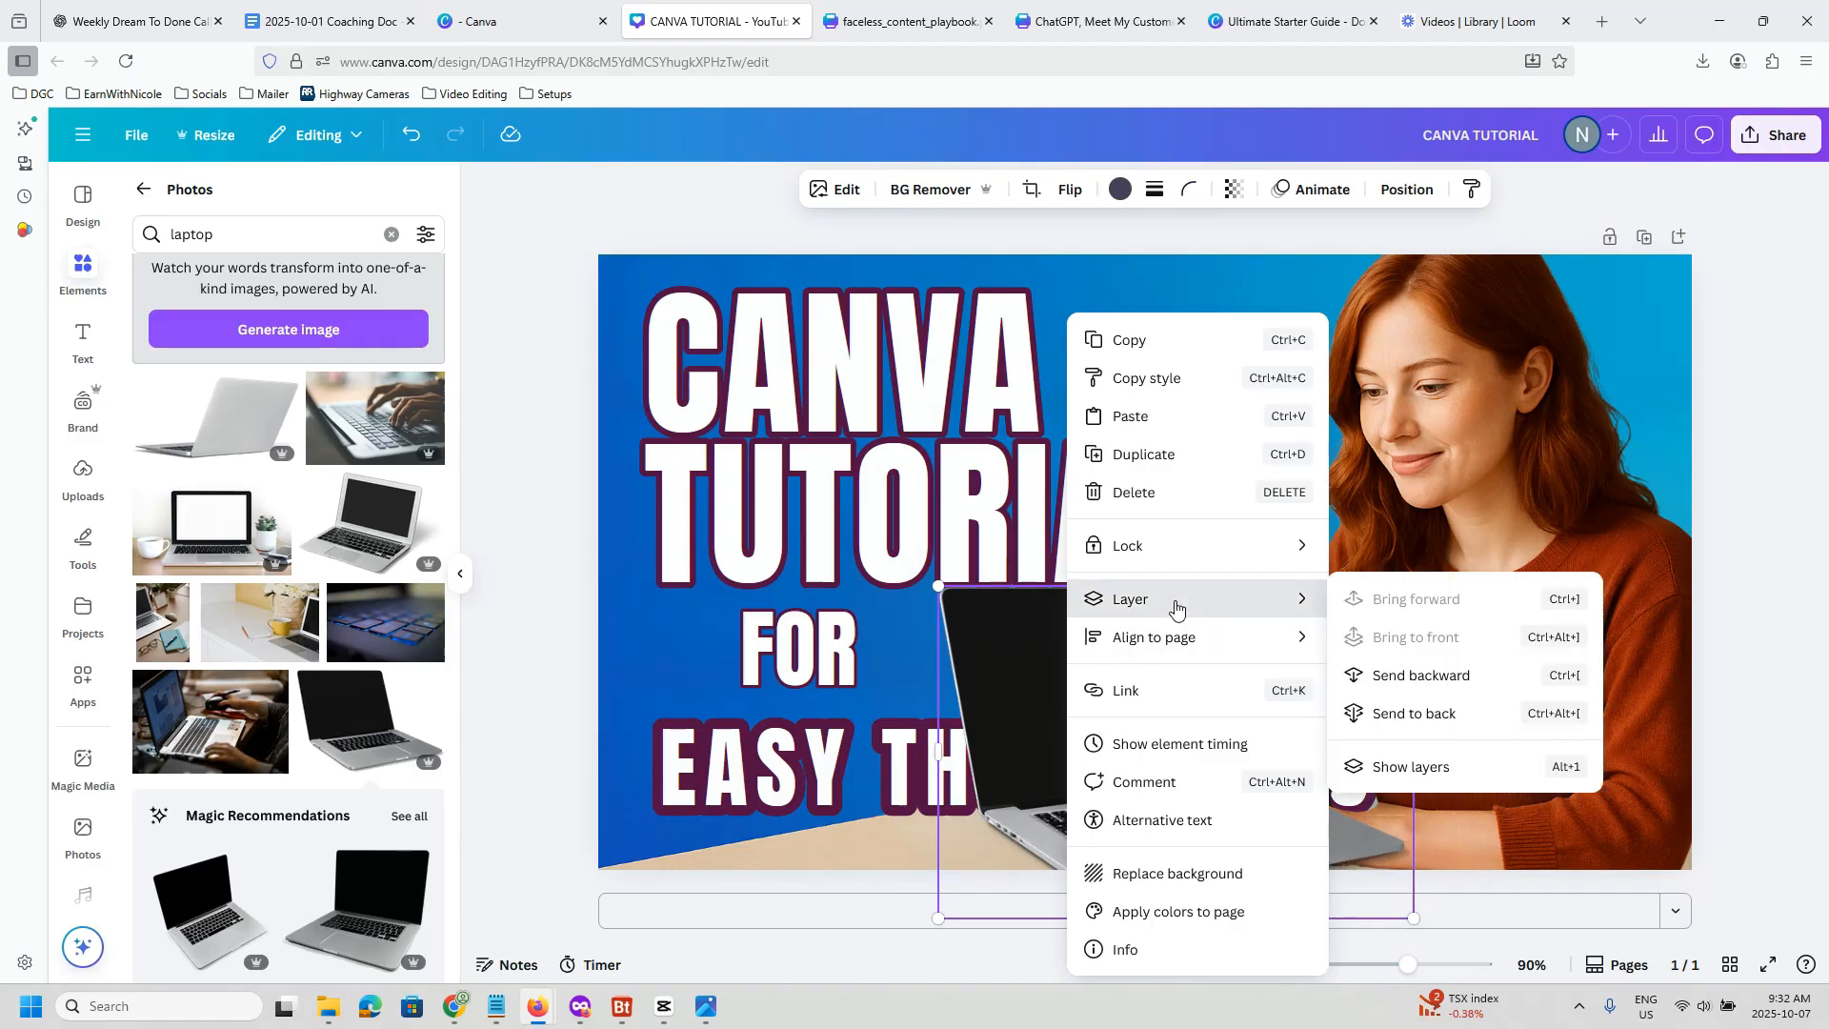
pyautogui.click(1422, 678)
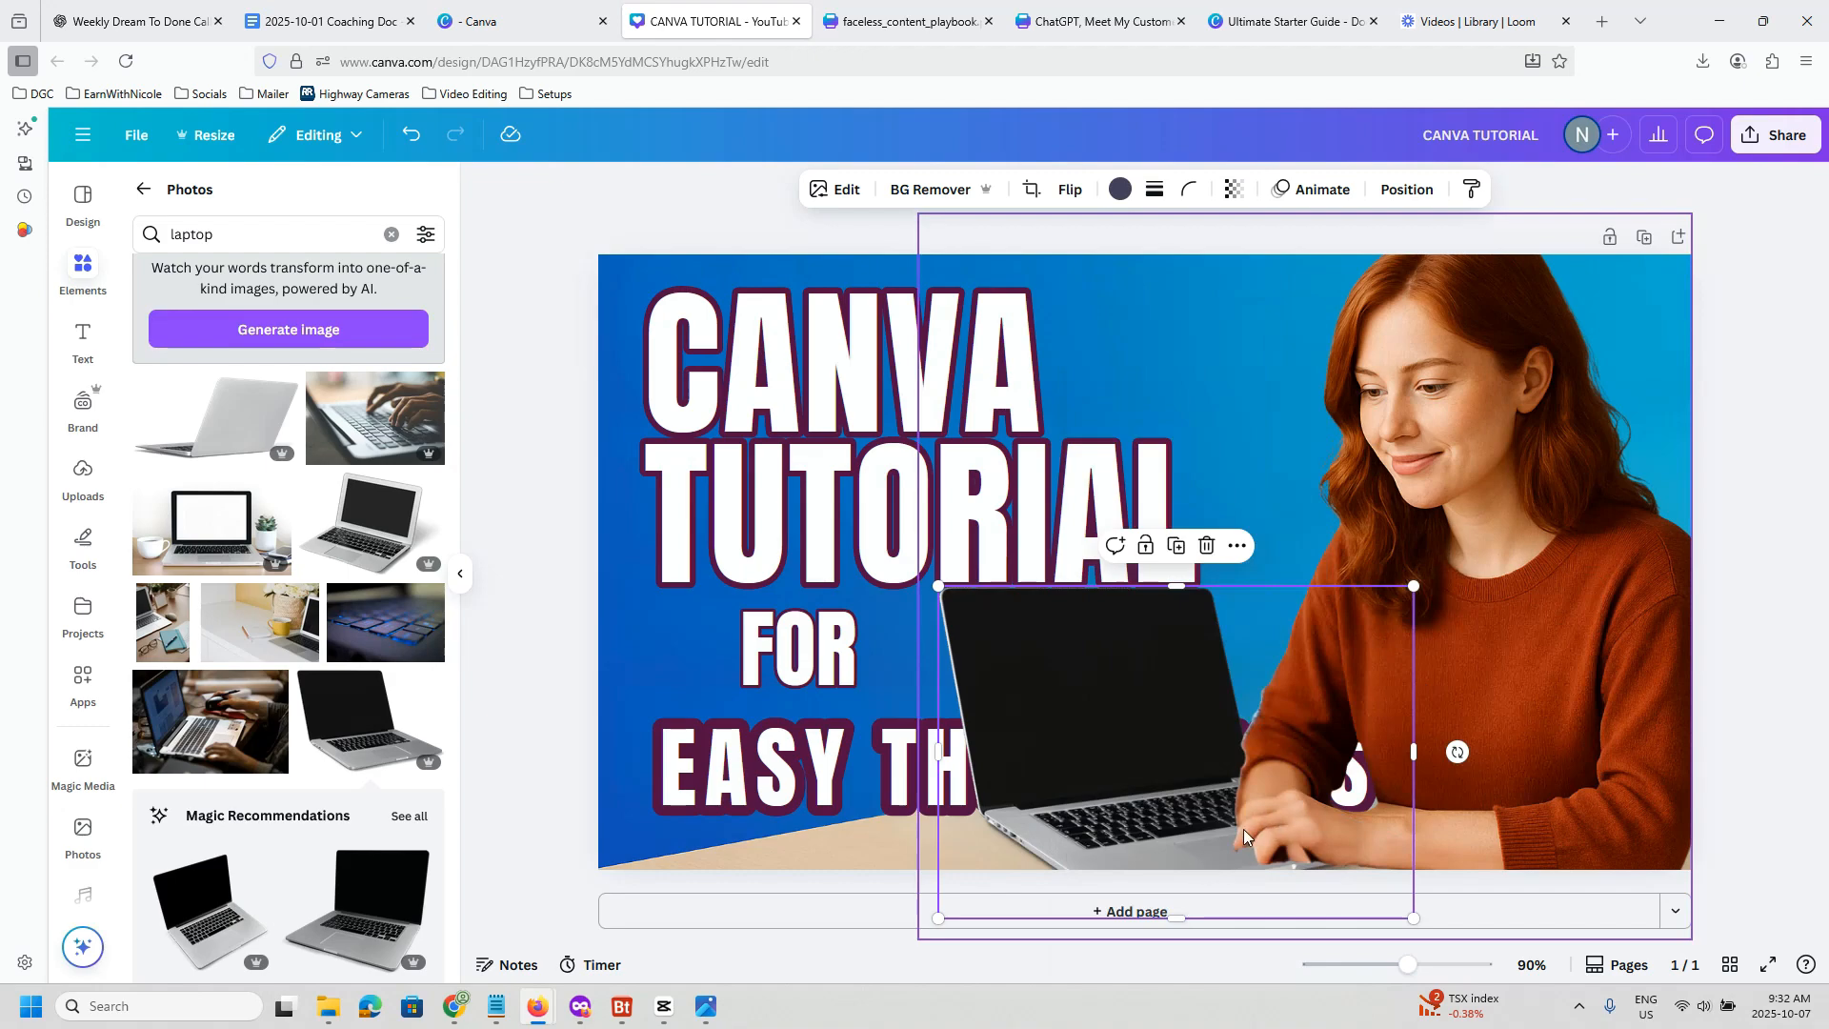
# Step: Send the silver laptop to the back, behind the thumbnail text
pyautogui.rightClick(1120, 749)
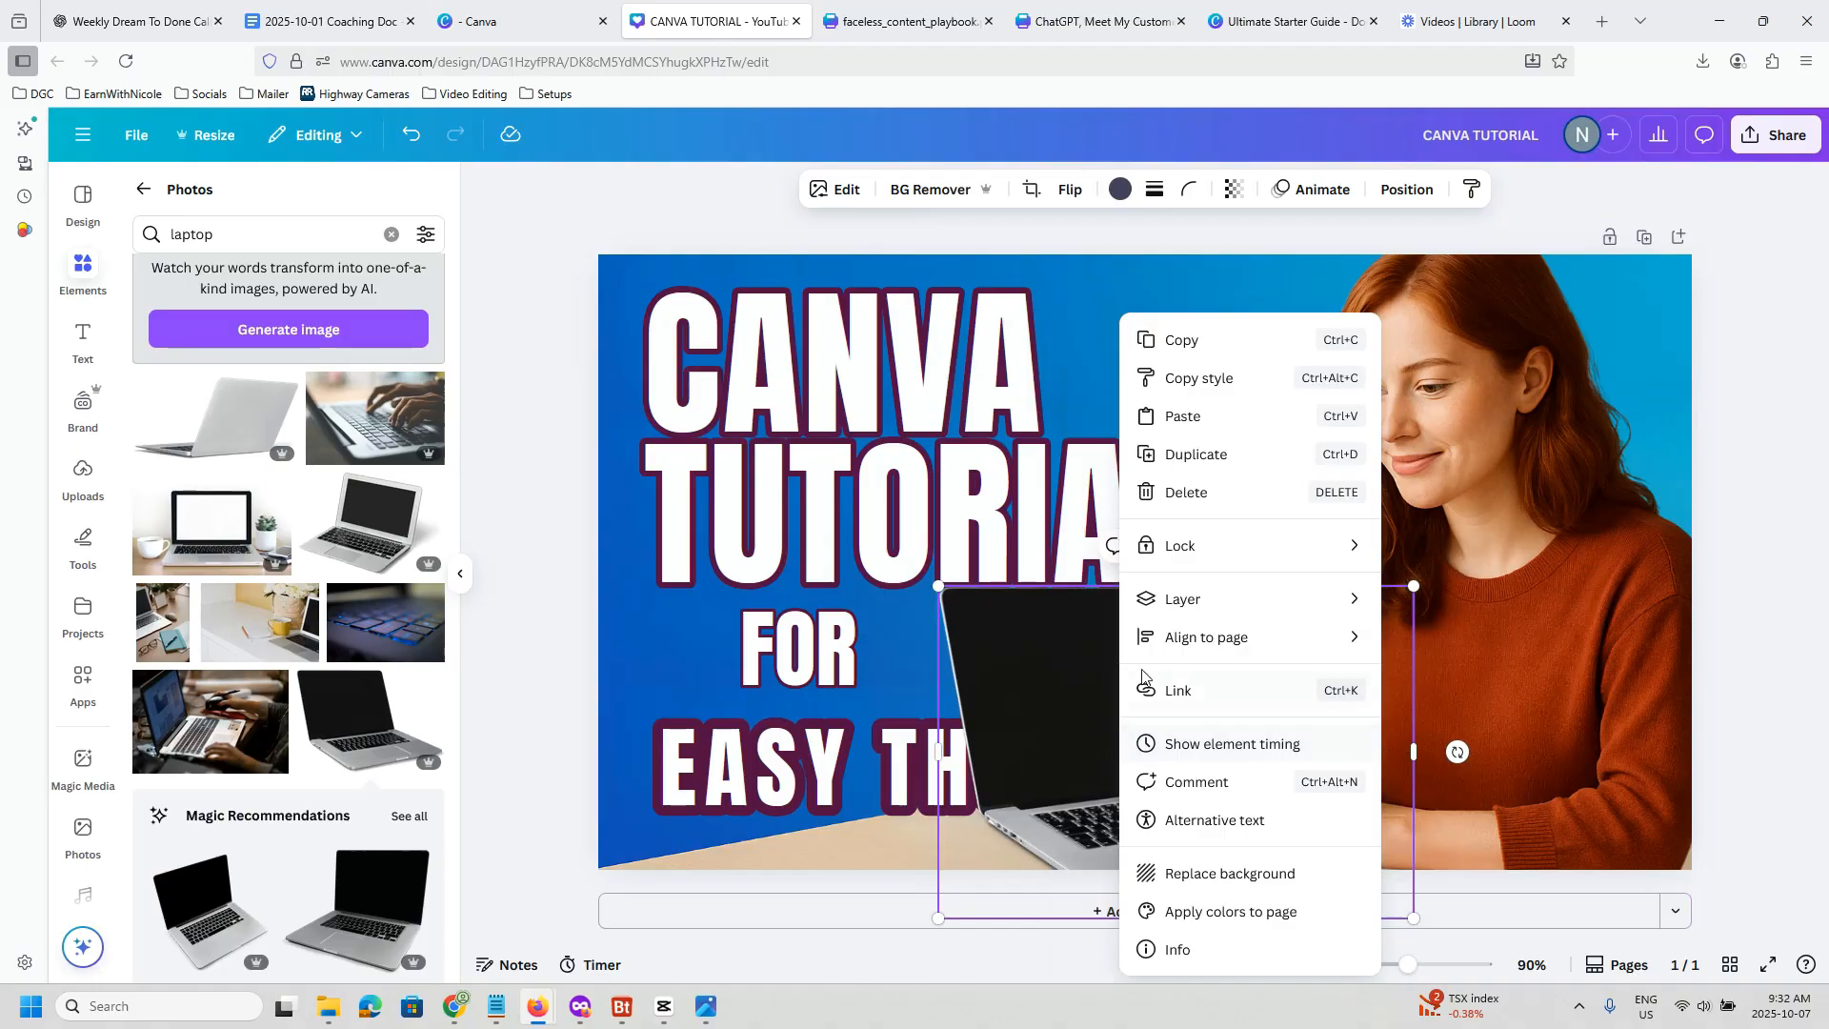
pyautogui.moveTo(1187, 609)
pyautogui.click(1465, 712)
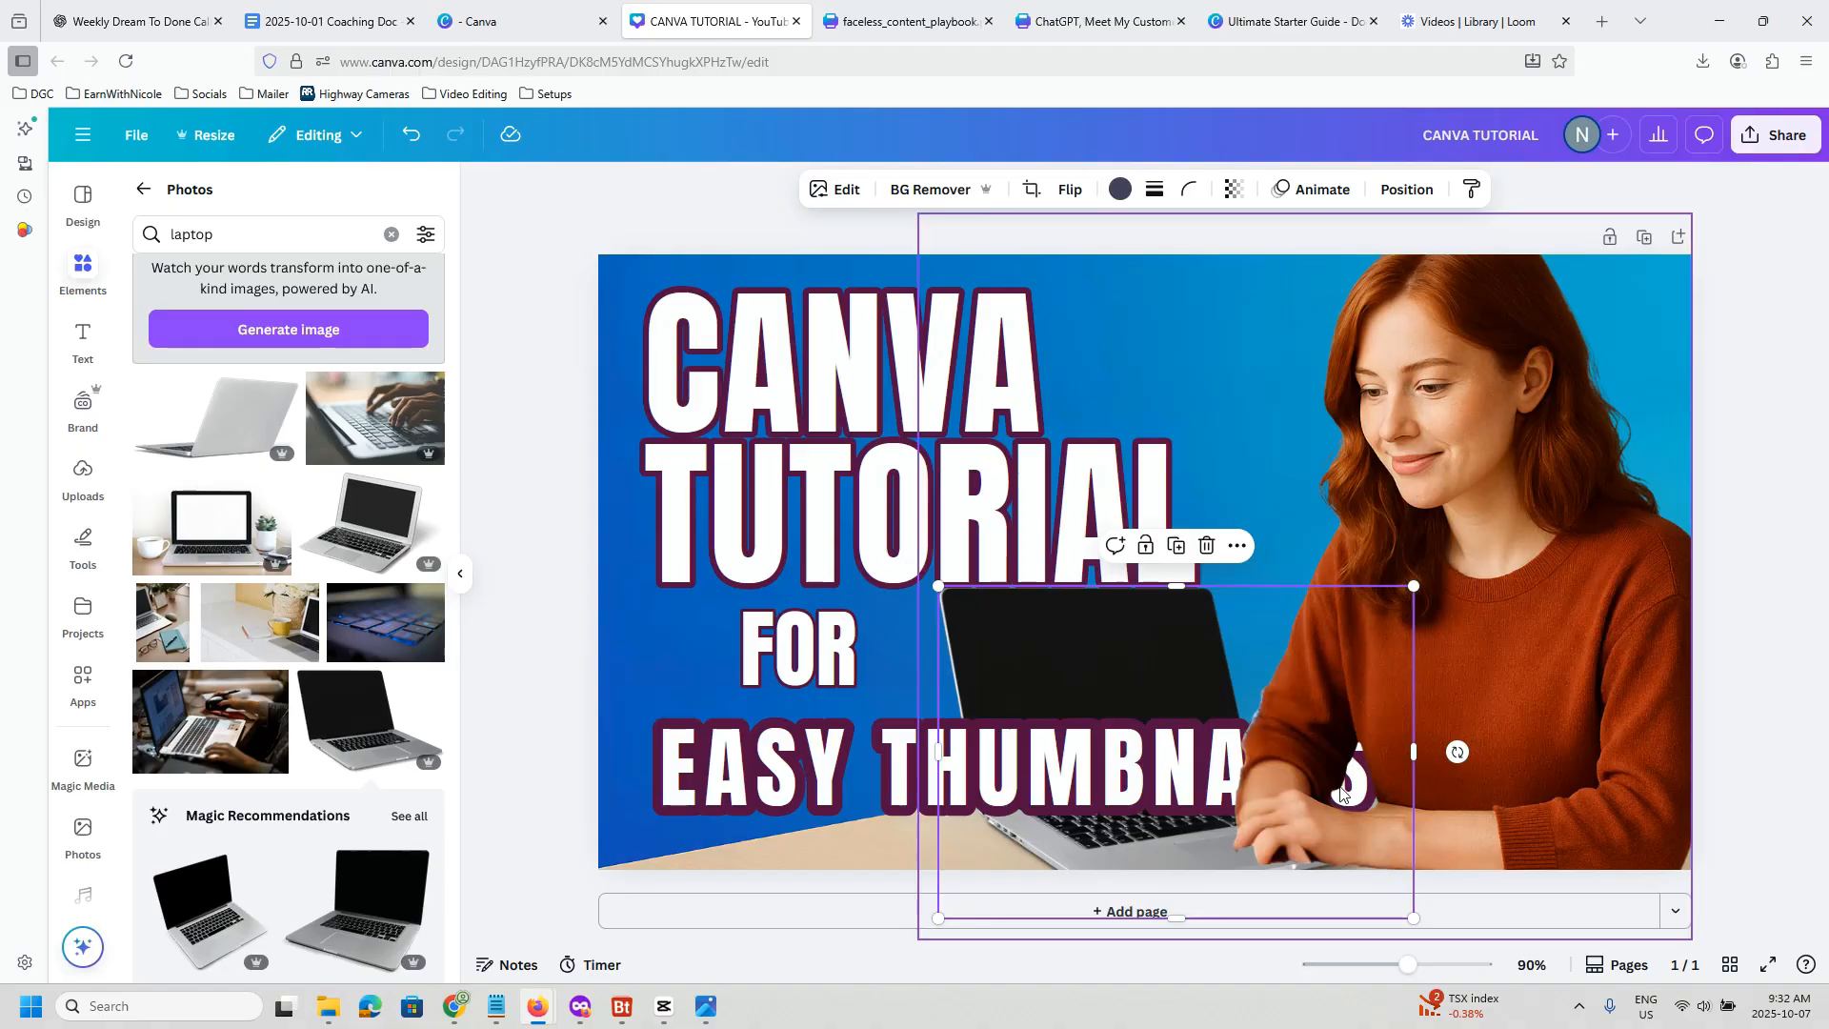
# Step: Bring the "EASY THUMBNAILS" text to the front, above the woman cutout and the laptop
pyautogui.click(801, 757)
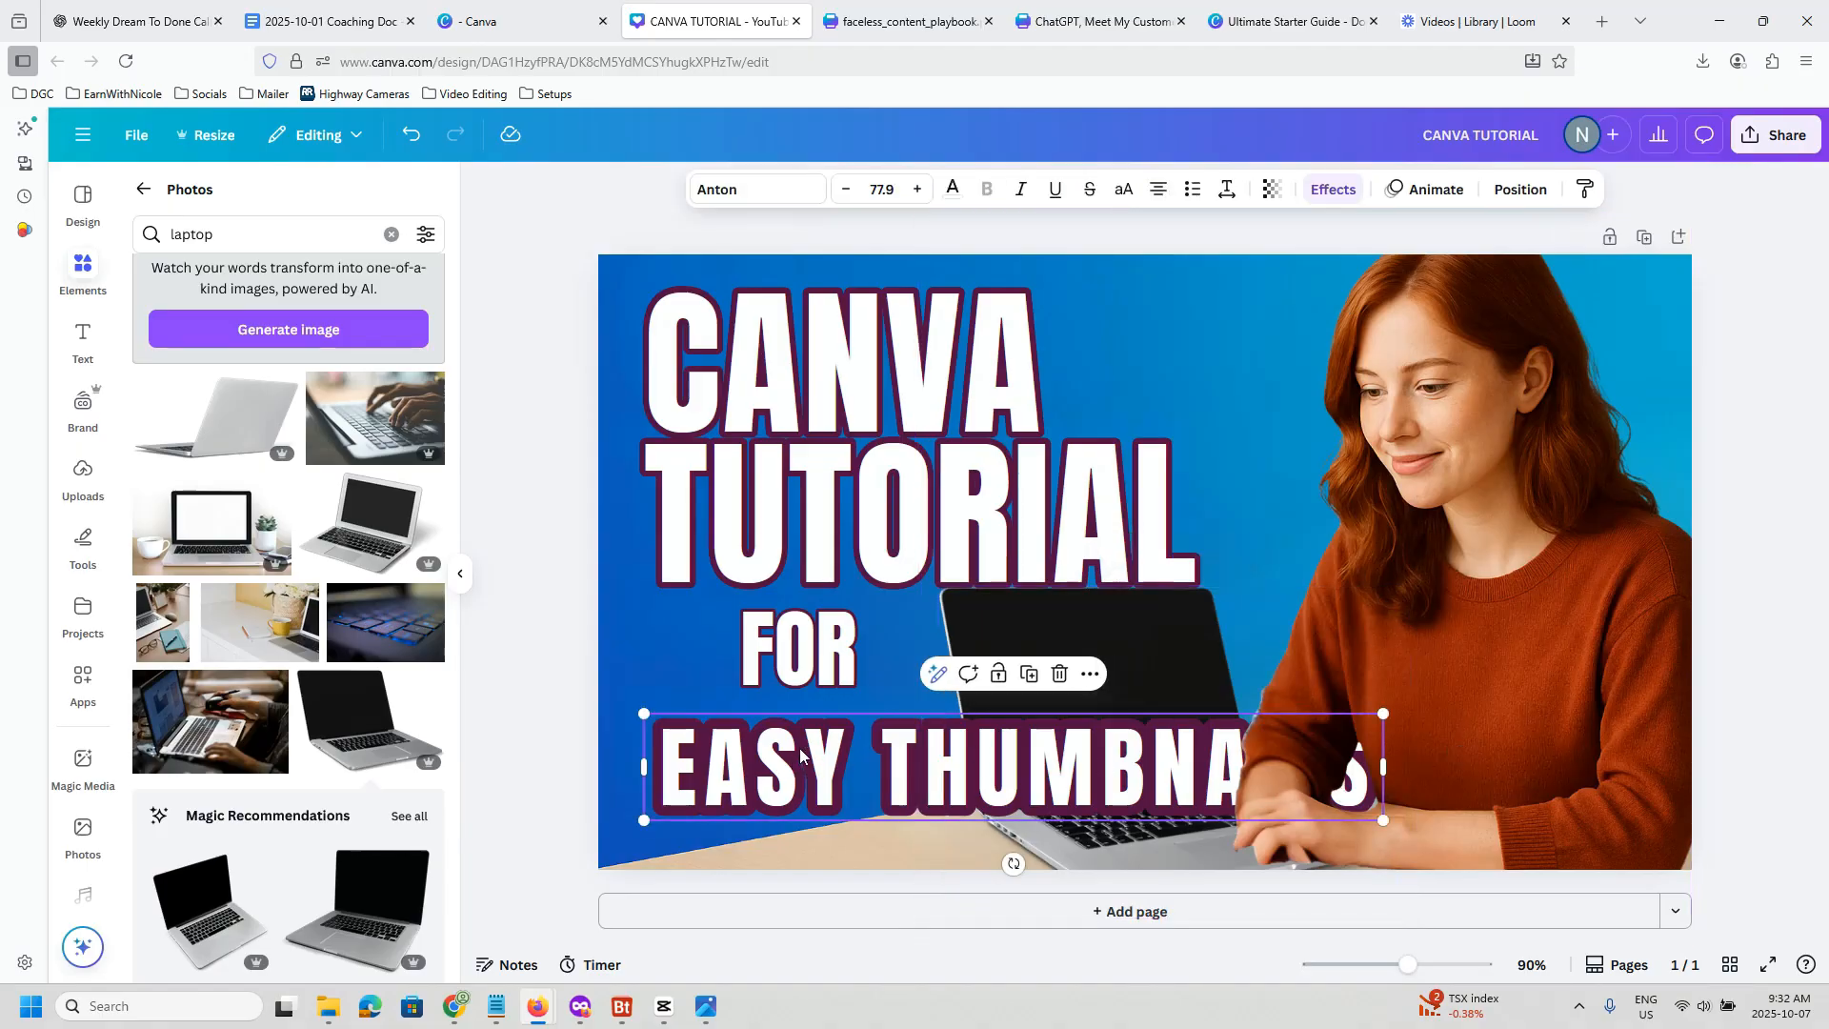
pyautogui.rightClick(801, 756)
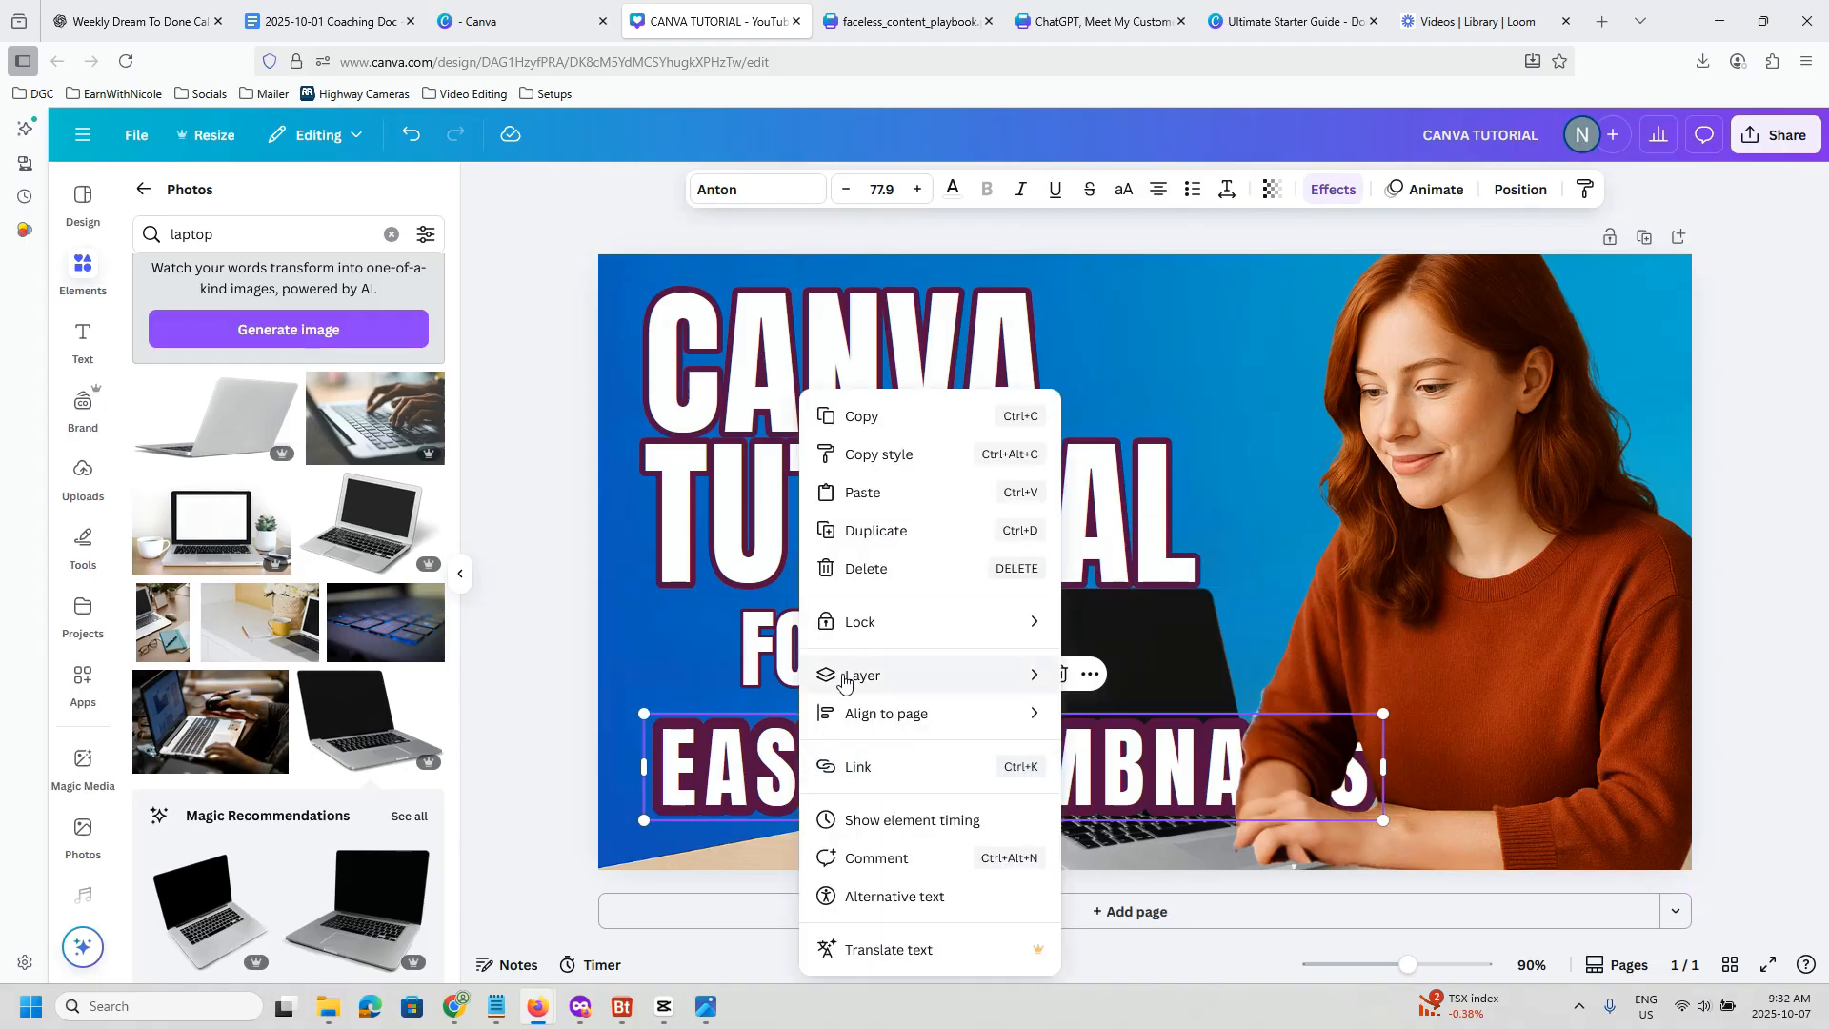
pyautogui.moveTo(850, 678)
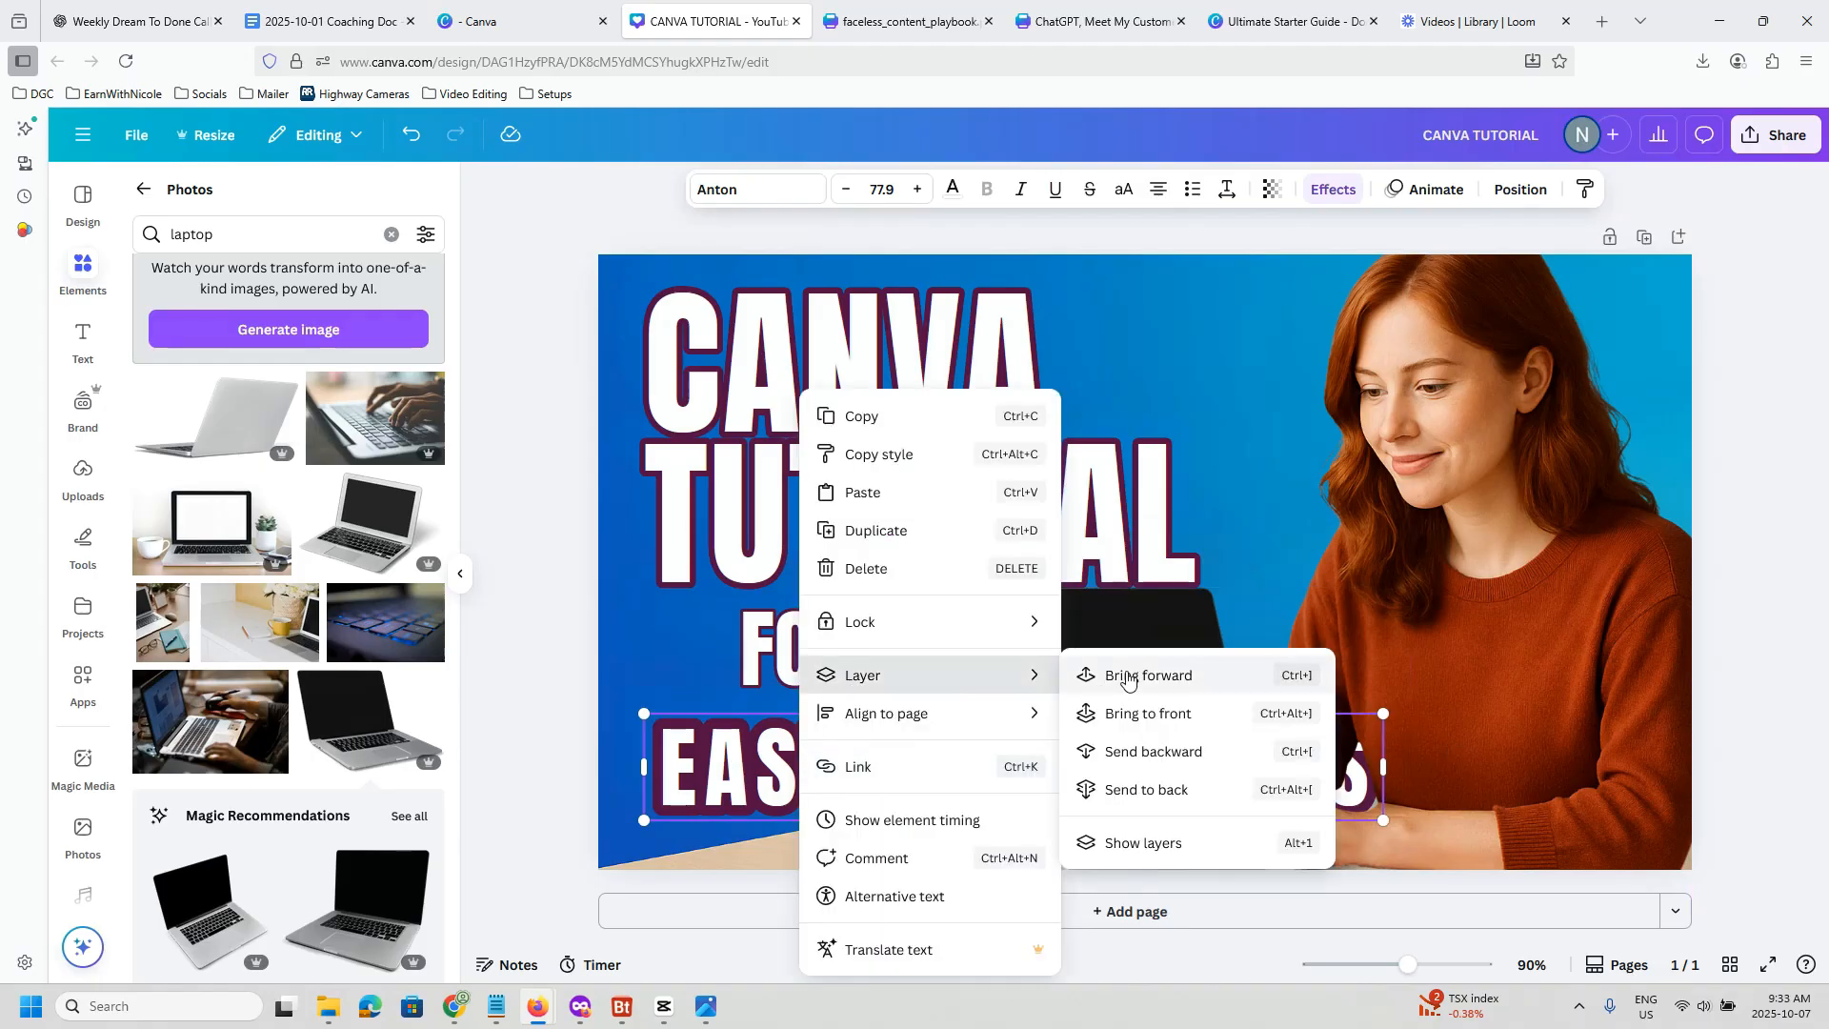
pyautogui.click(1135, 712)
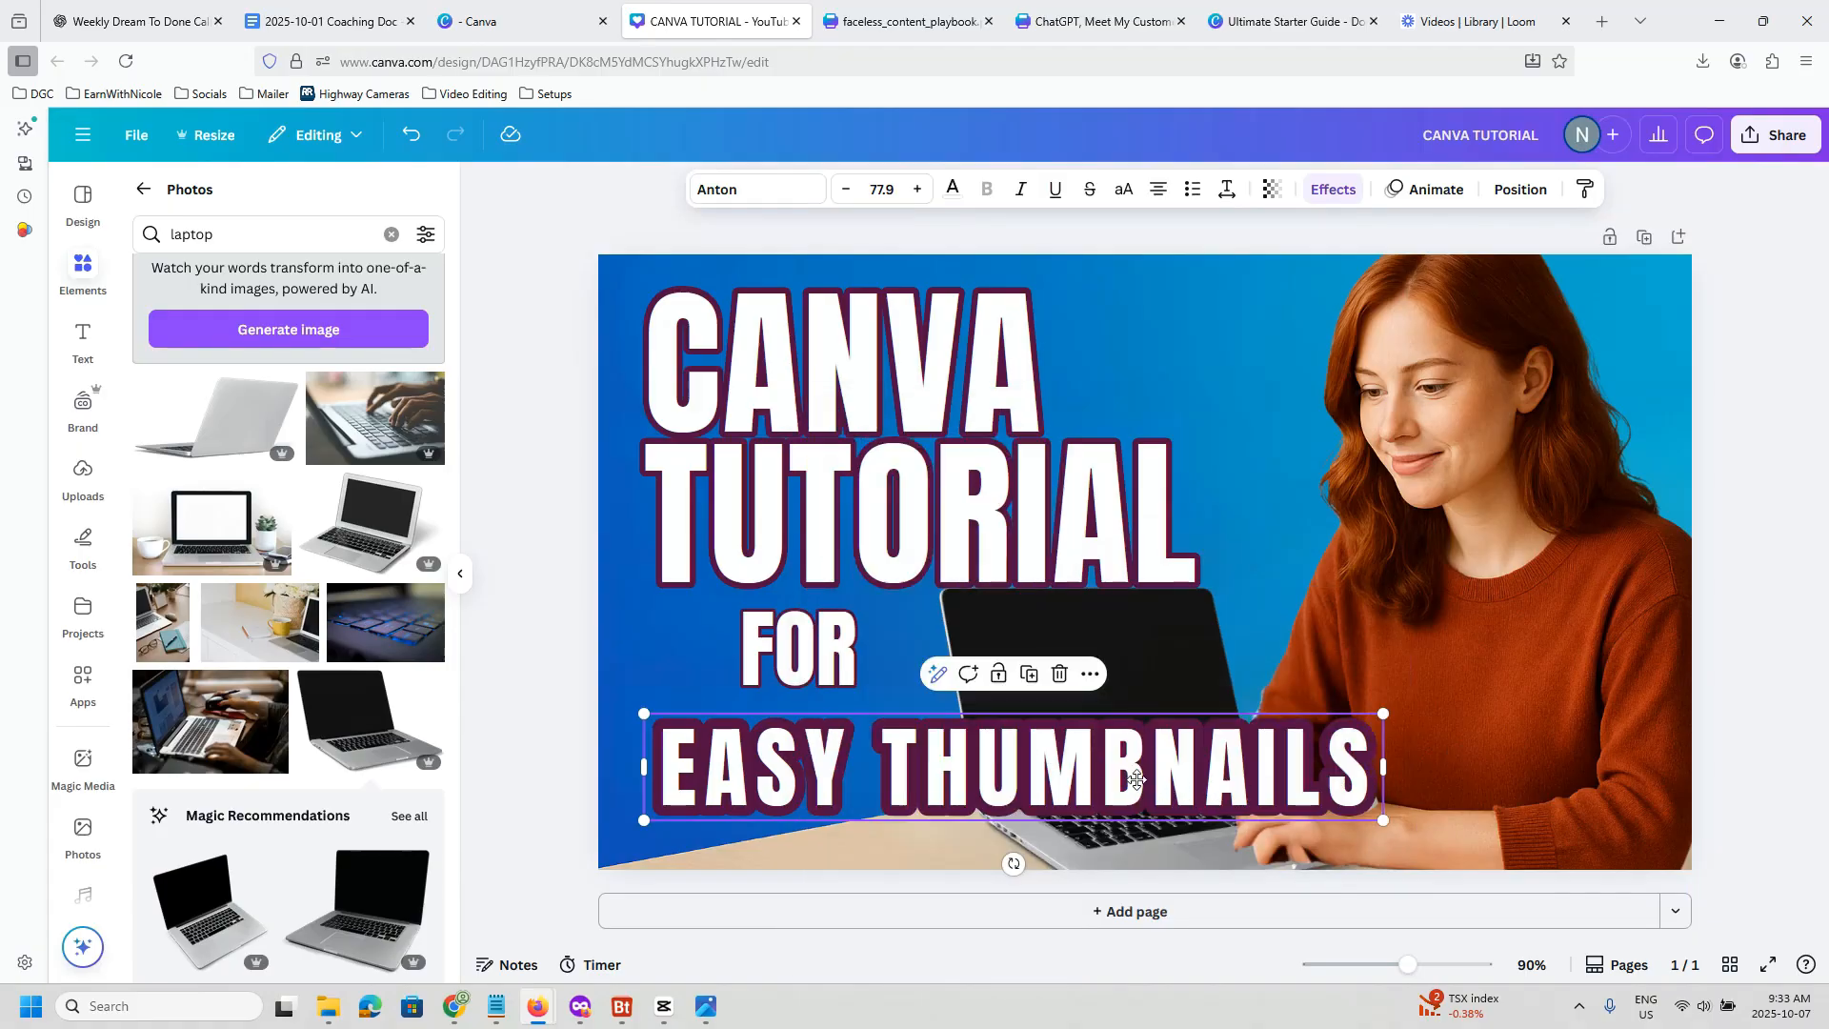
# Step: Try slightly different positions for the "EASY THUMBNAILS" text and the woman cutout
pyautogui.moveTo(1136, 779); pyautogui.dragTo(1175, 757)
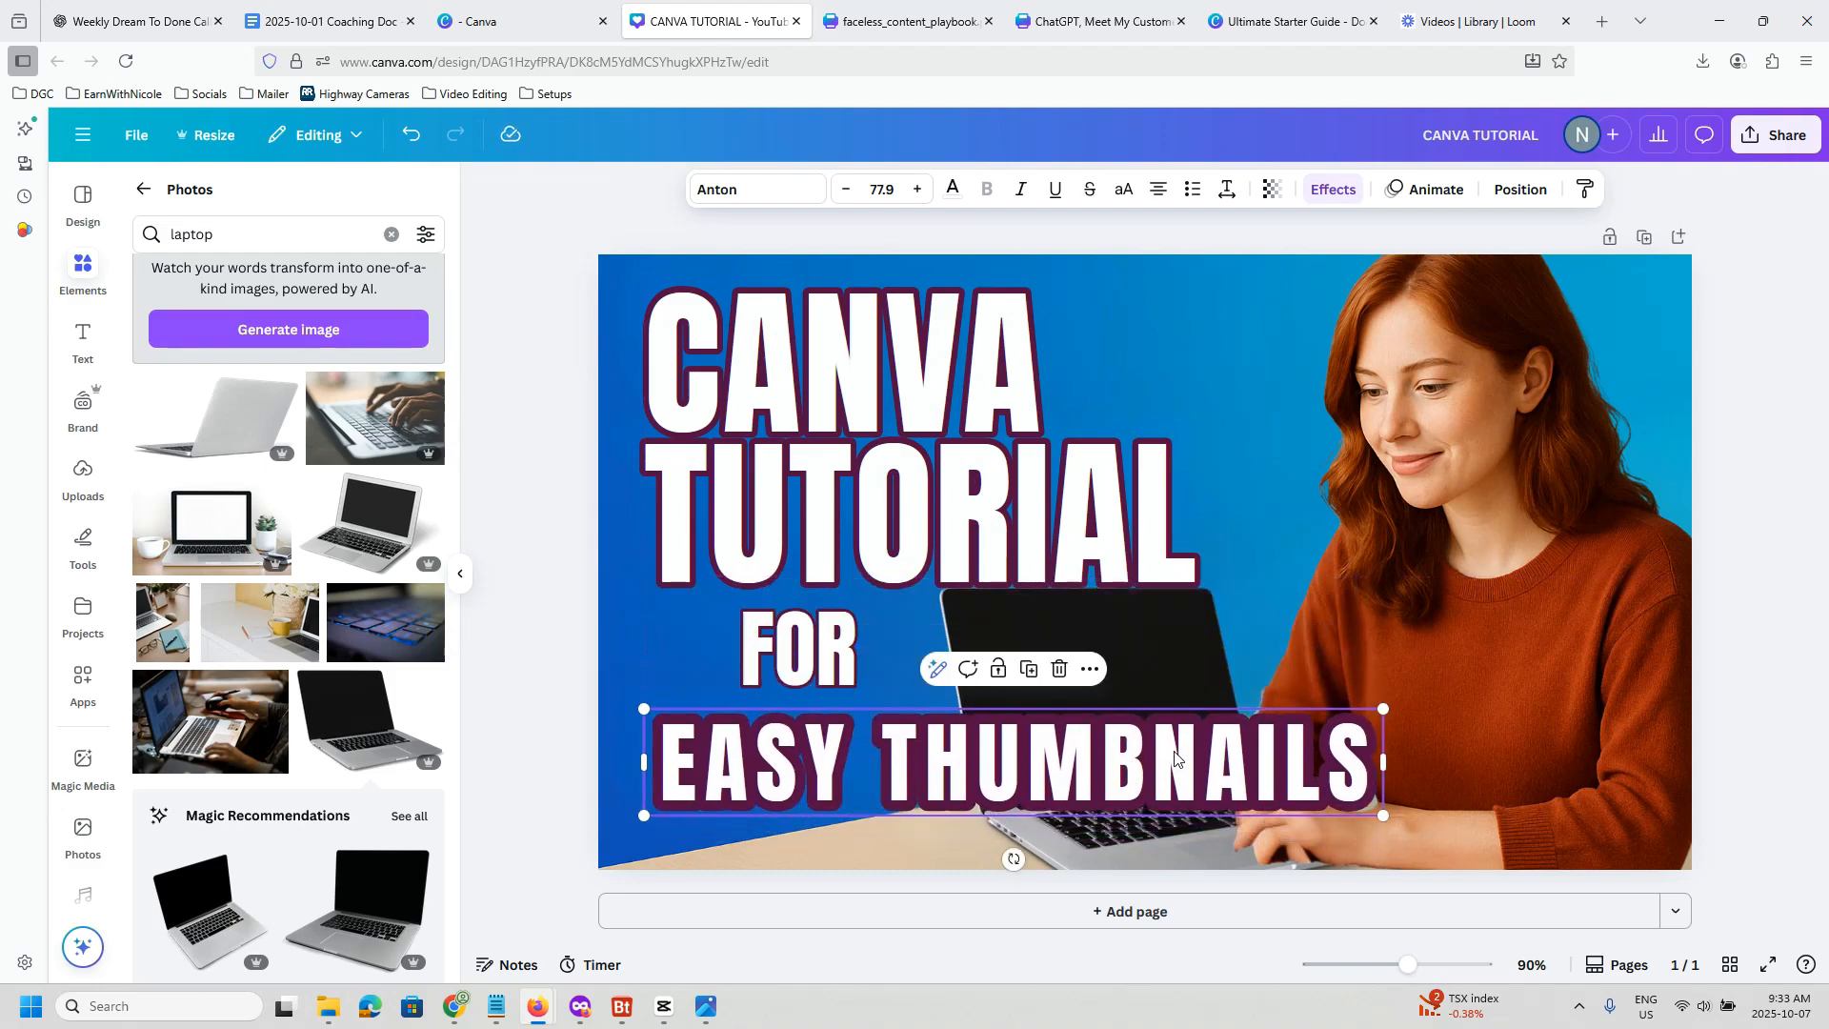
pyautogui.moveTo(1412, 633); pyautogui.dragTo(1411, 644)
pyautogui.moveTo(1112, 787); pyautogui.dragTo(1109, 778)
pyautogui.click(826, 772)
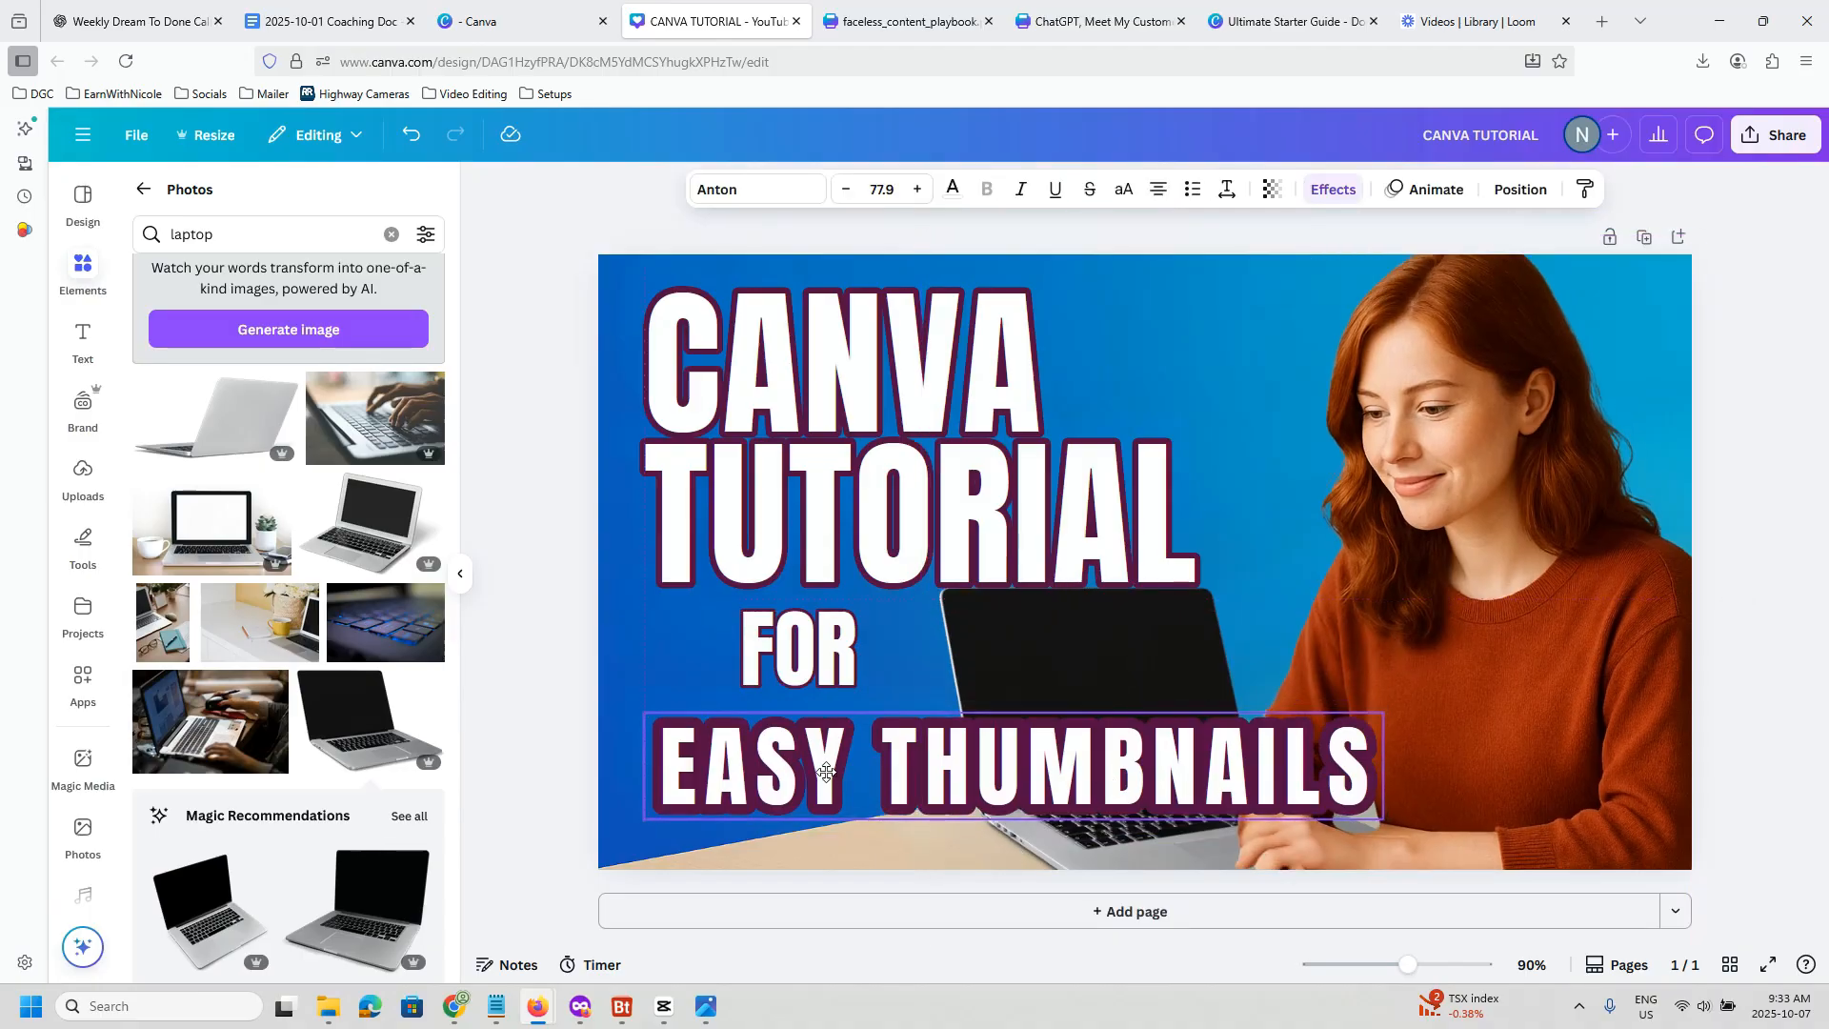
pyautogui.moveTo(1110, 852); pyautogui.dragTo(1087, 845)
pyautogui.click(860, 690)
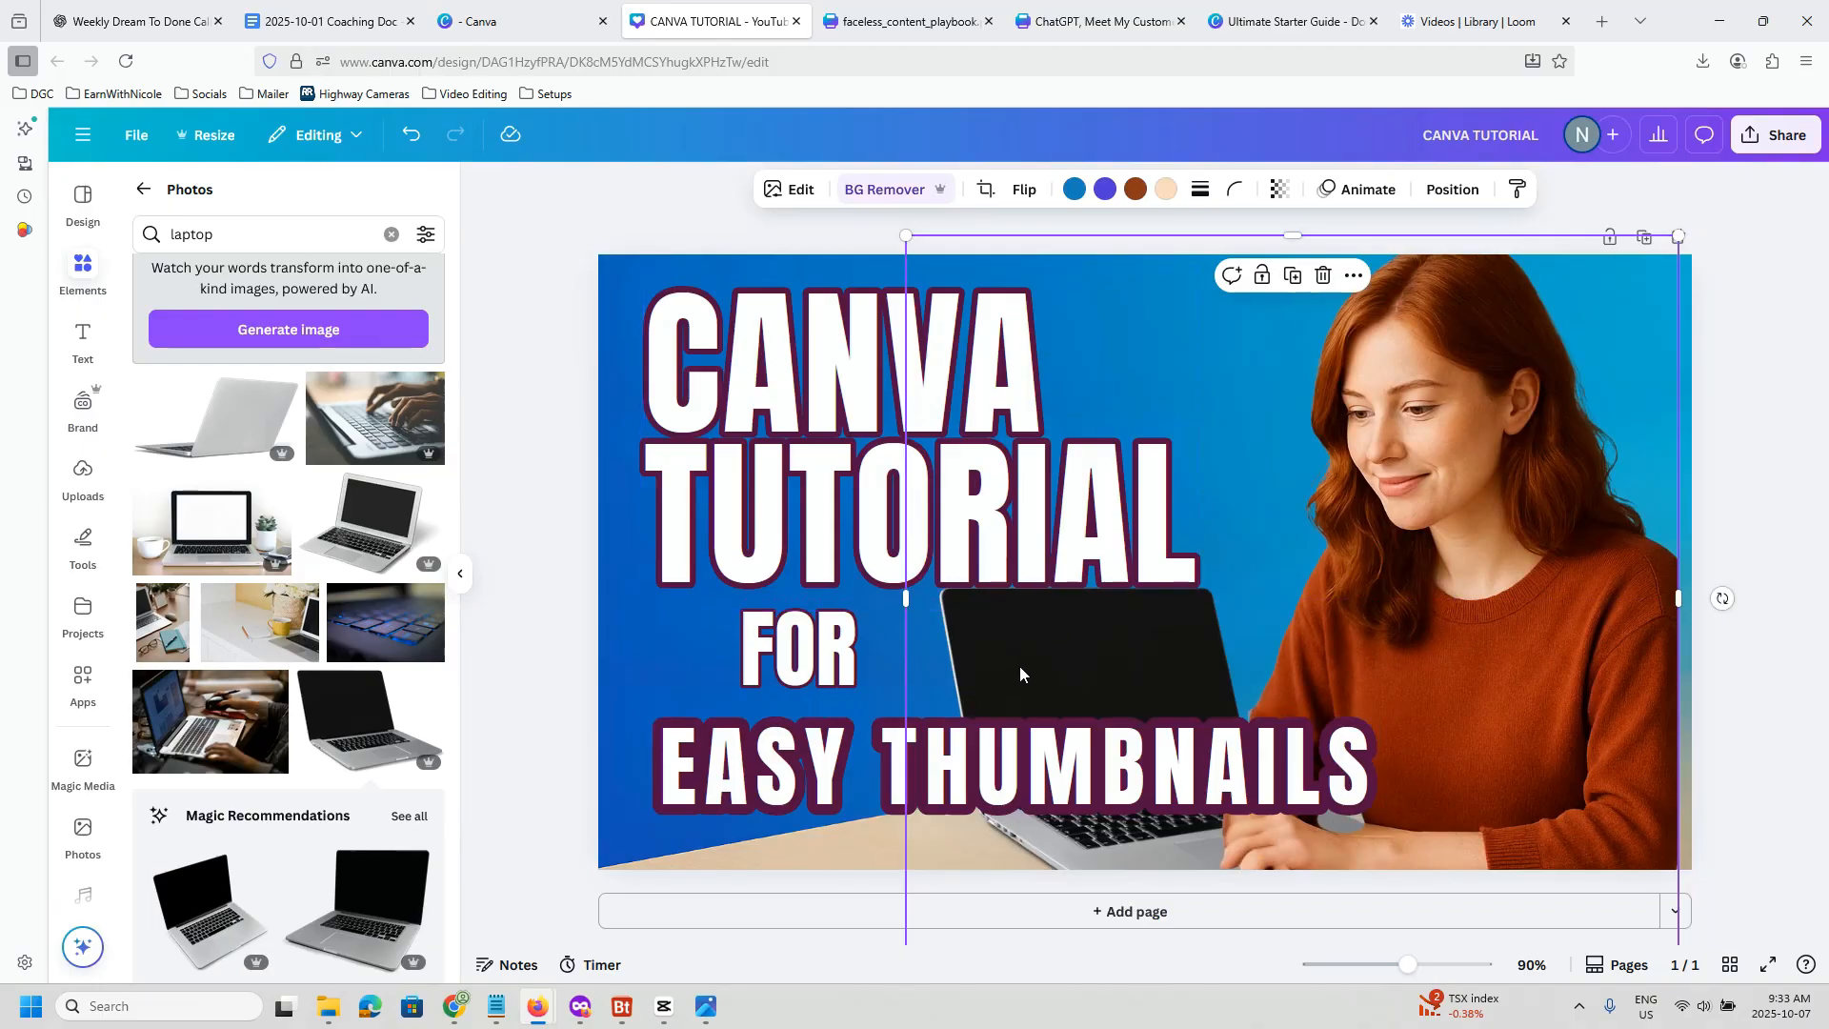
# Step: Move the woman cutout aside to shift the laptop slightly down and right, and return the woman to the thumbnail's right edge
pyautogui.moveTo(1019, 674); pyautogui.dragTo(1357, 671)
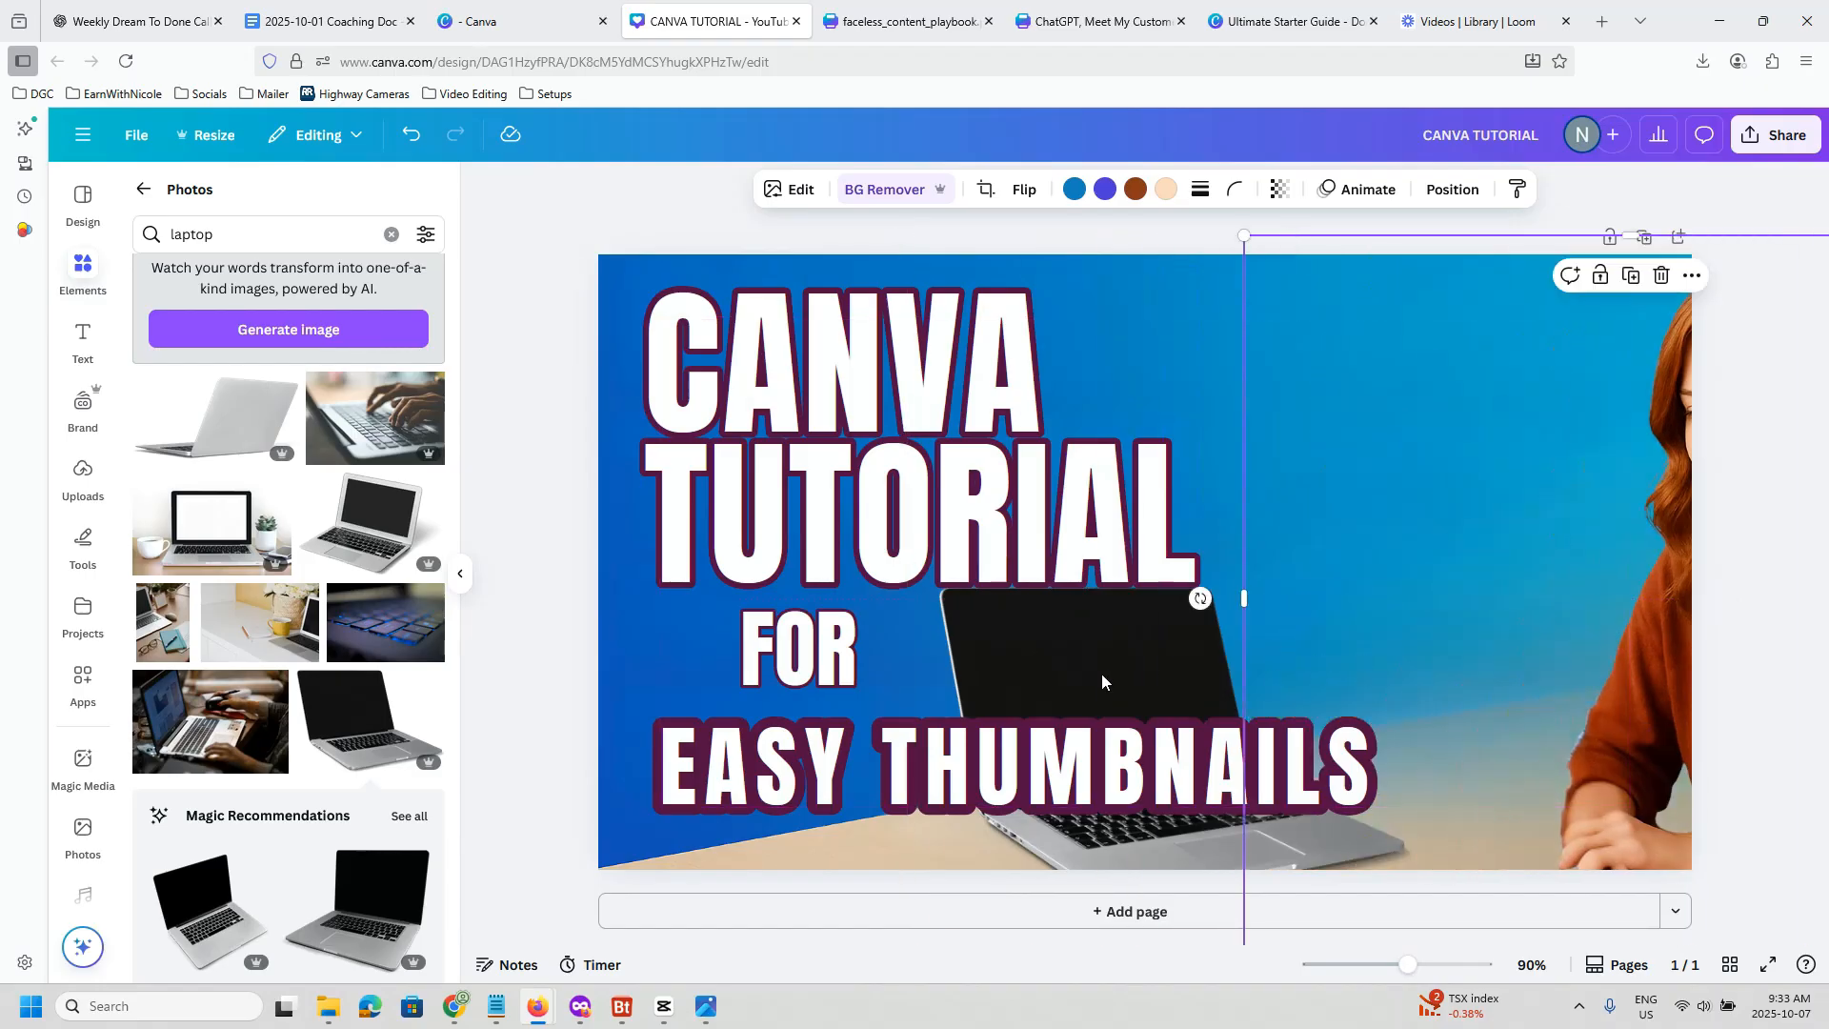
pyautogui.click(1059, 671)
pyautogui.moveTo(1059, 671); pyautogui.dragTo(1075, 688)
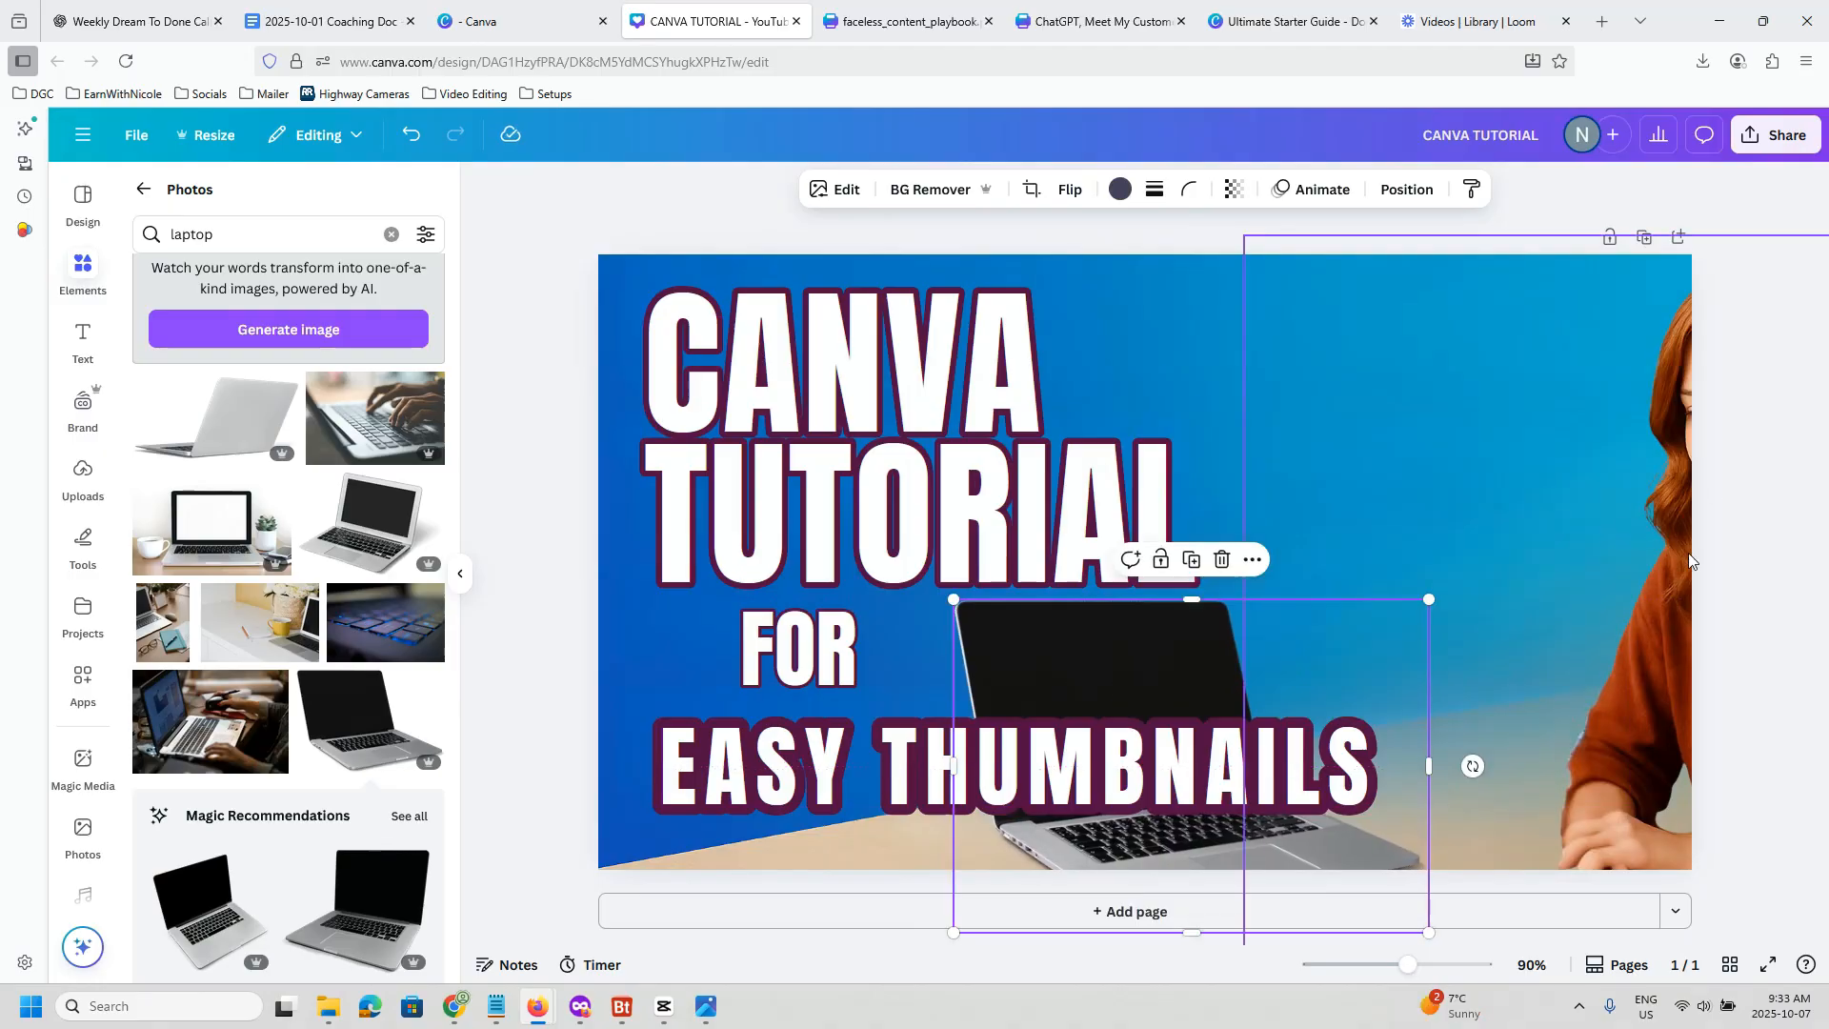
pyautogui.click(1671, 602)
pyautogui.moveTo(1671, 596); pyautogui.dragTo(1343, 576)
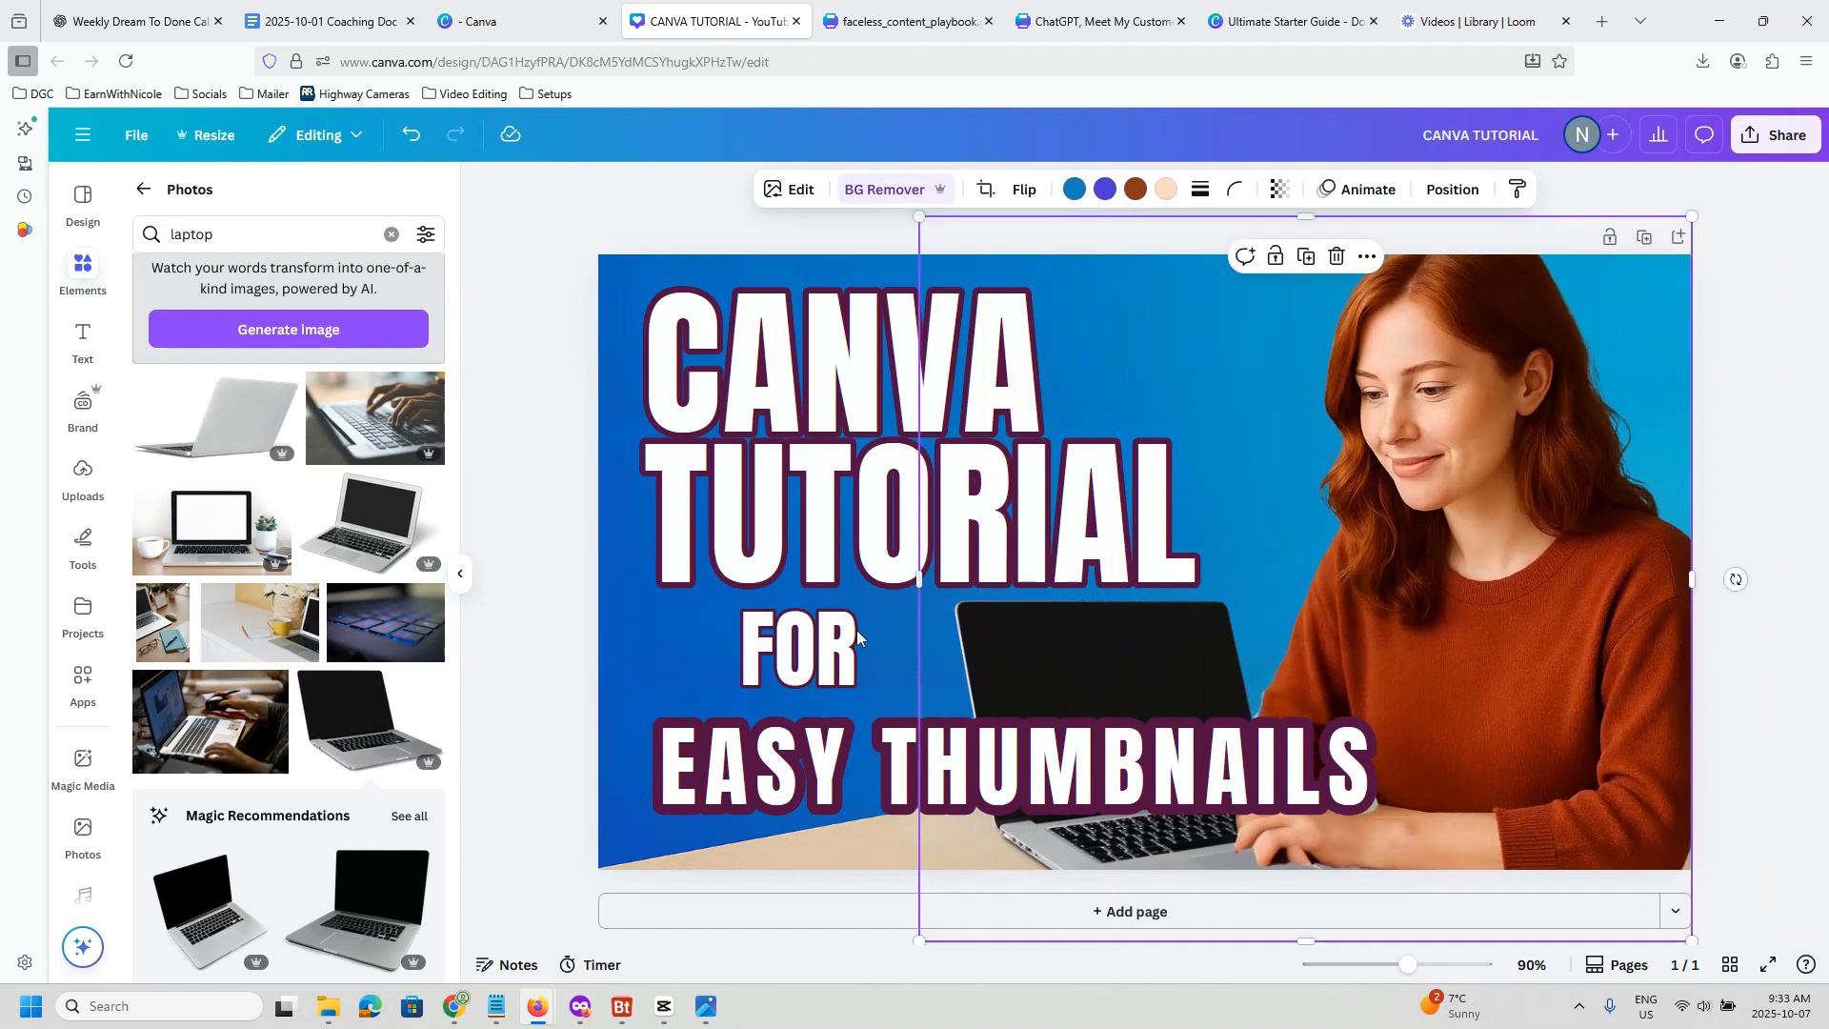
# Step: Shift the word "FOR" slightly to the right between the title and "EASY THUMBNAILS"
pyautogui.click(768, 675)
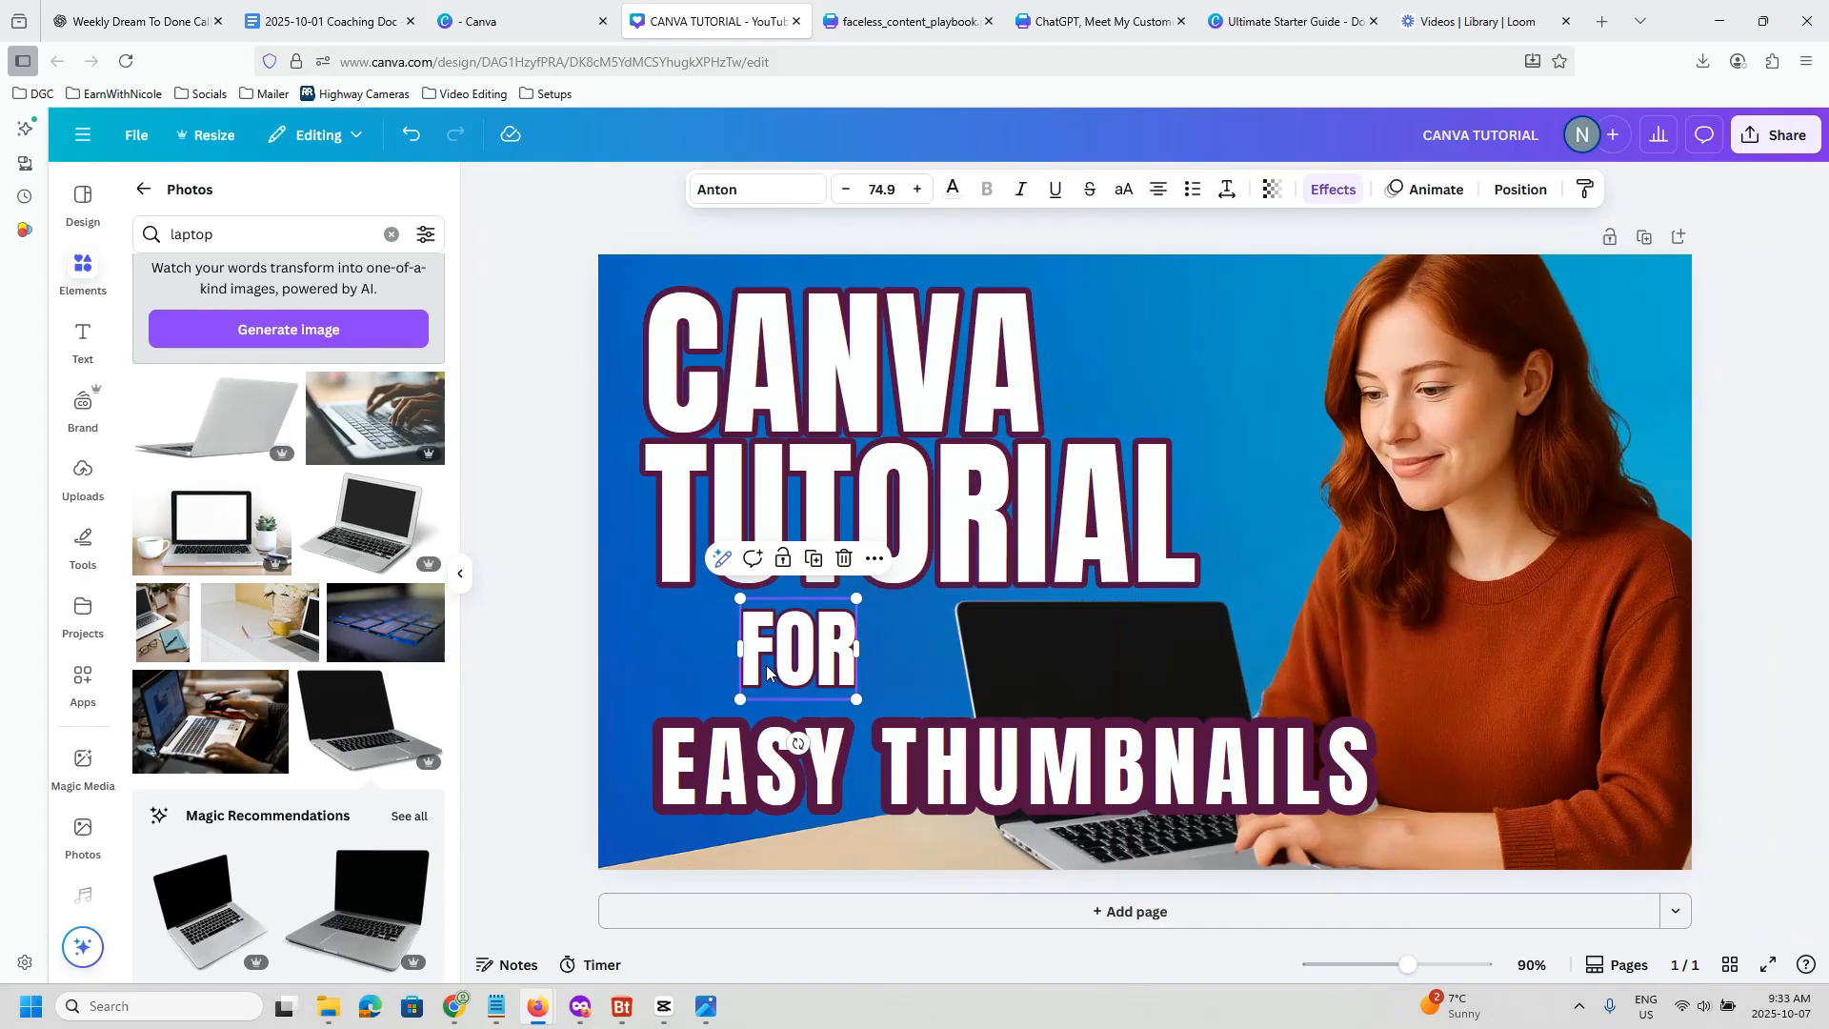
pyautogui.moveTo(807, 659); pyautogui.dragTo(816, 659)
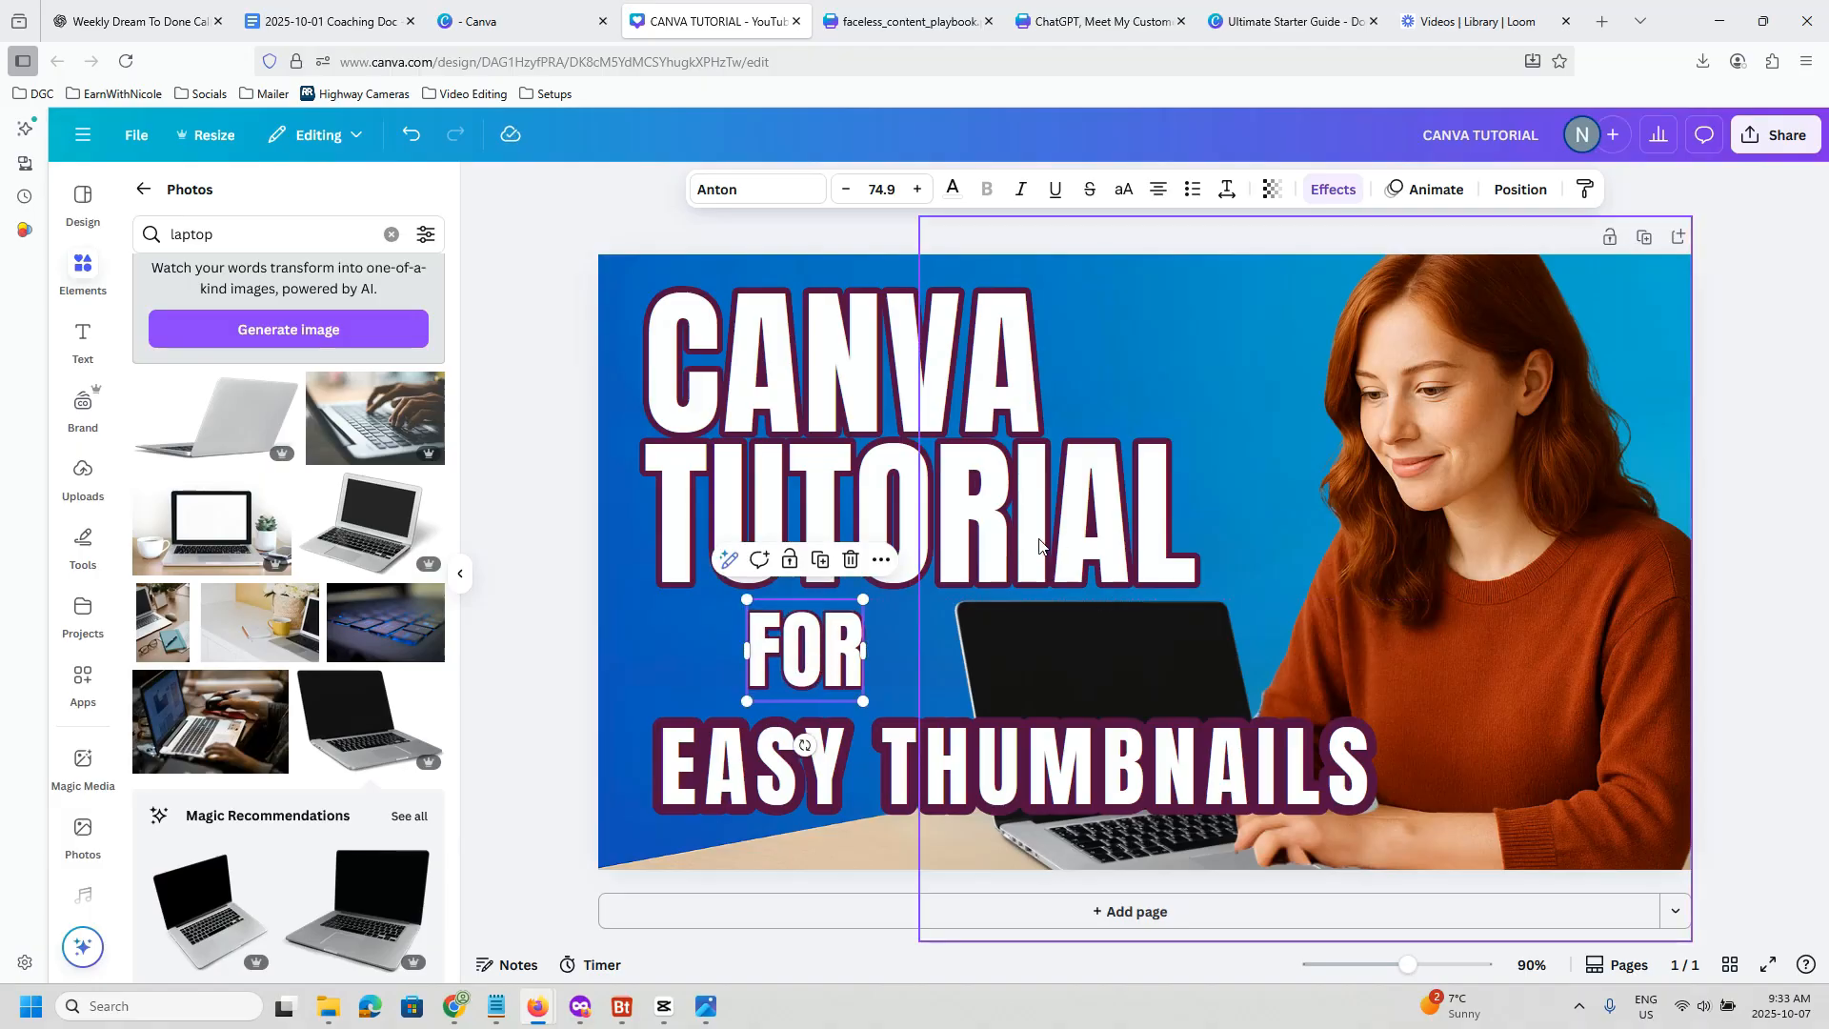
pyautogui.click(696, 654)
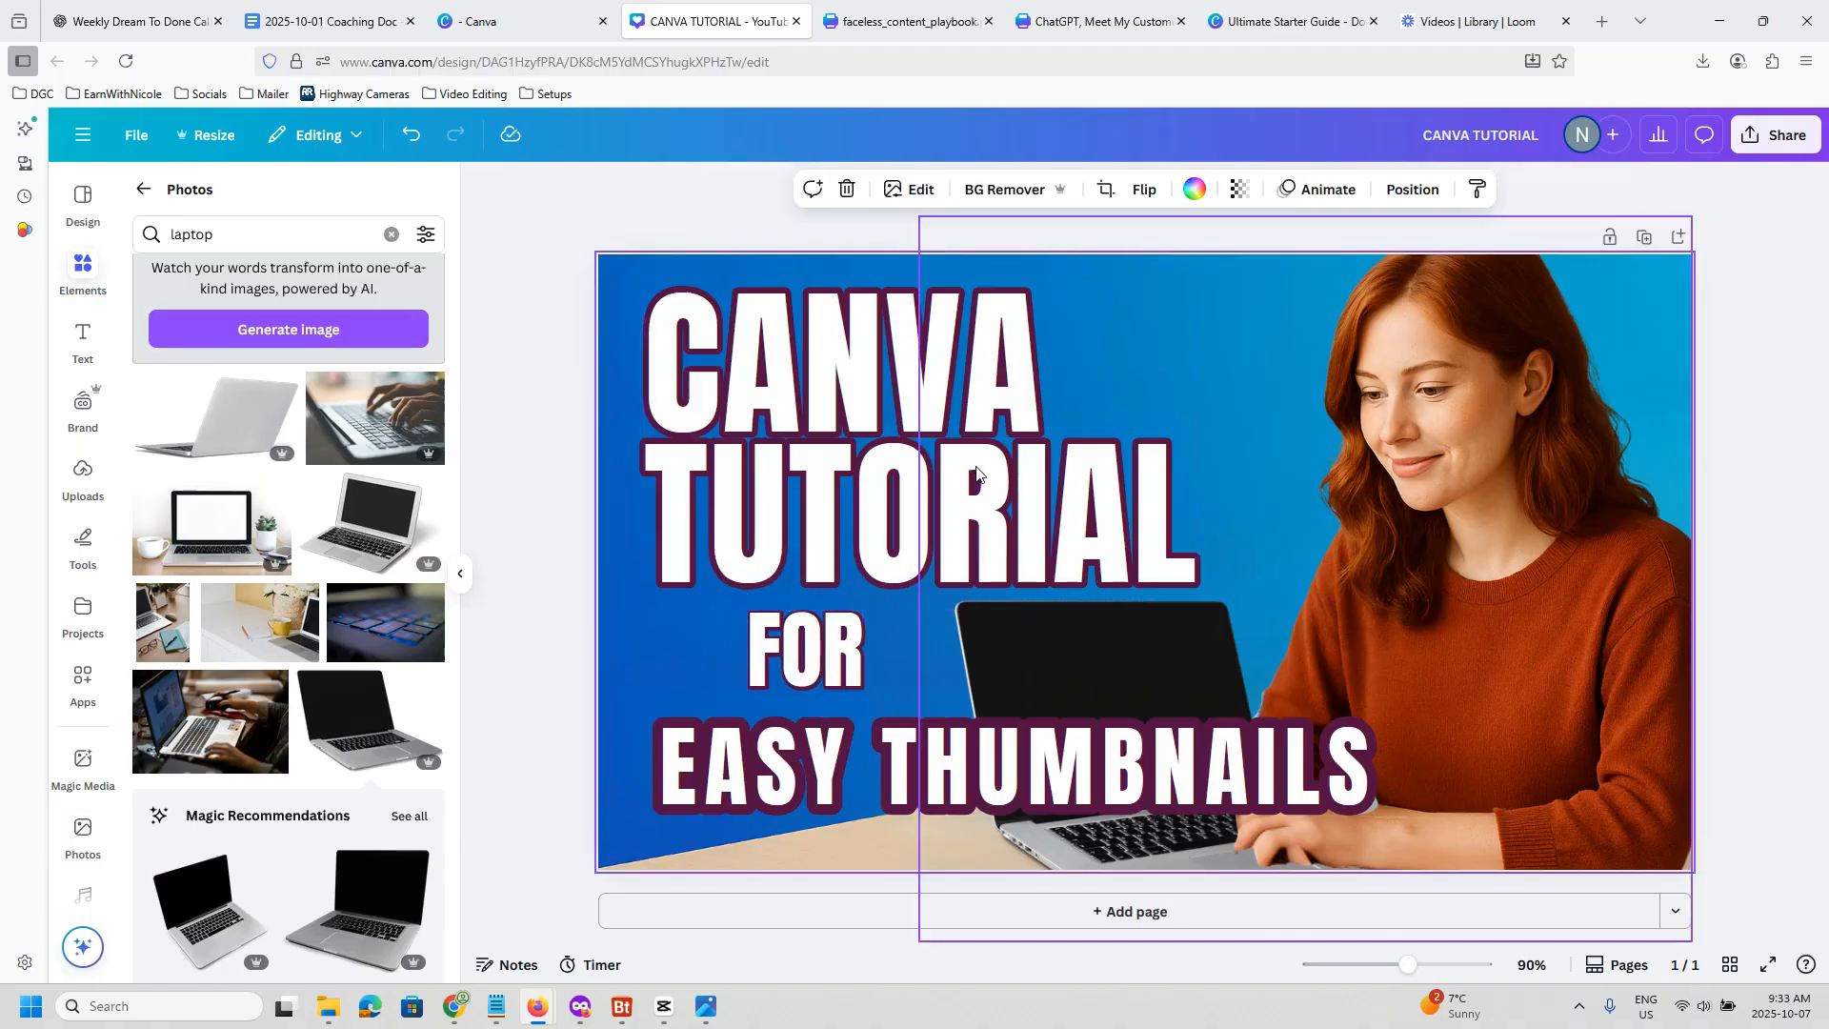
# Step: Replace the woman cutout with the uploaded photo of the pointing woman in a grey top and remove the photo's background
pyautogui.click(1420, 477)
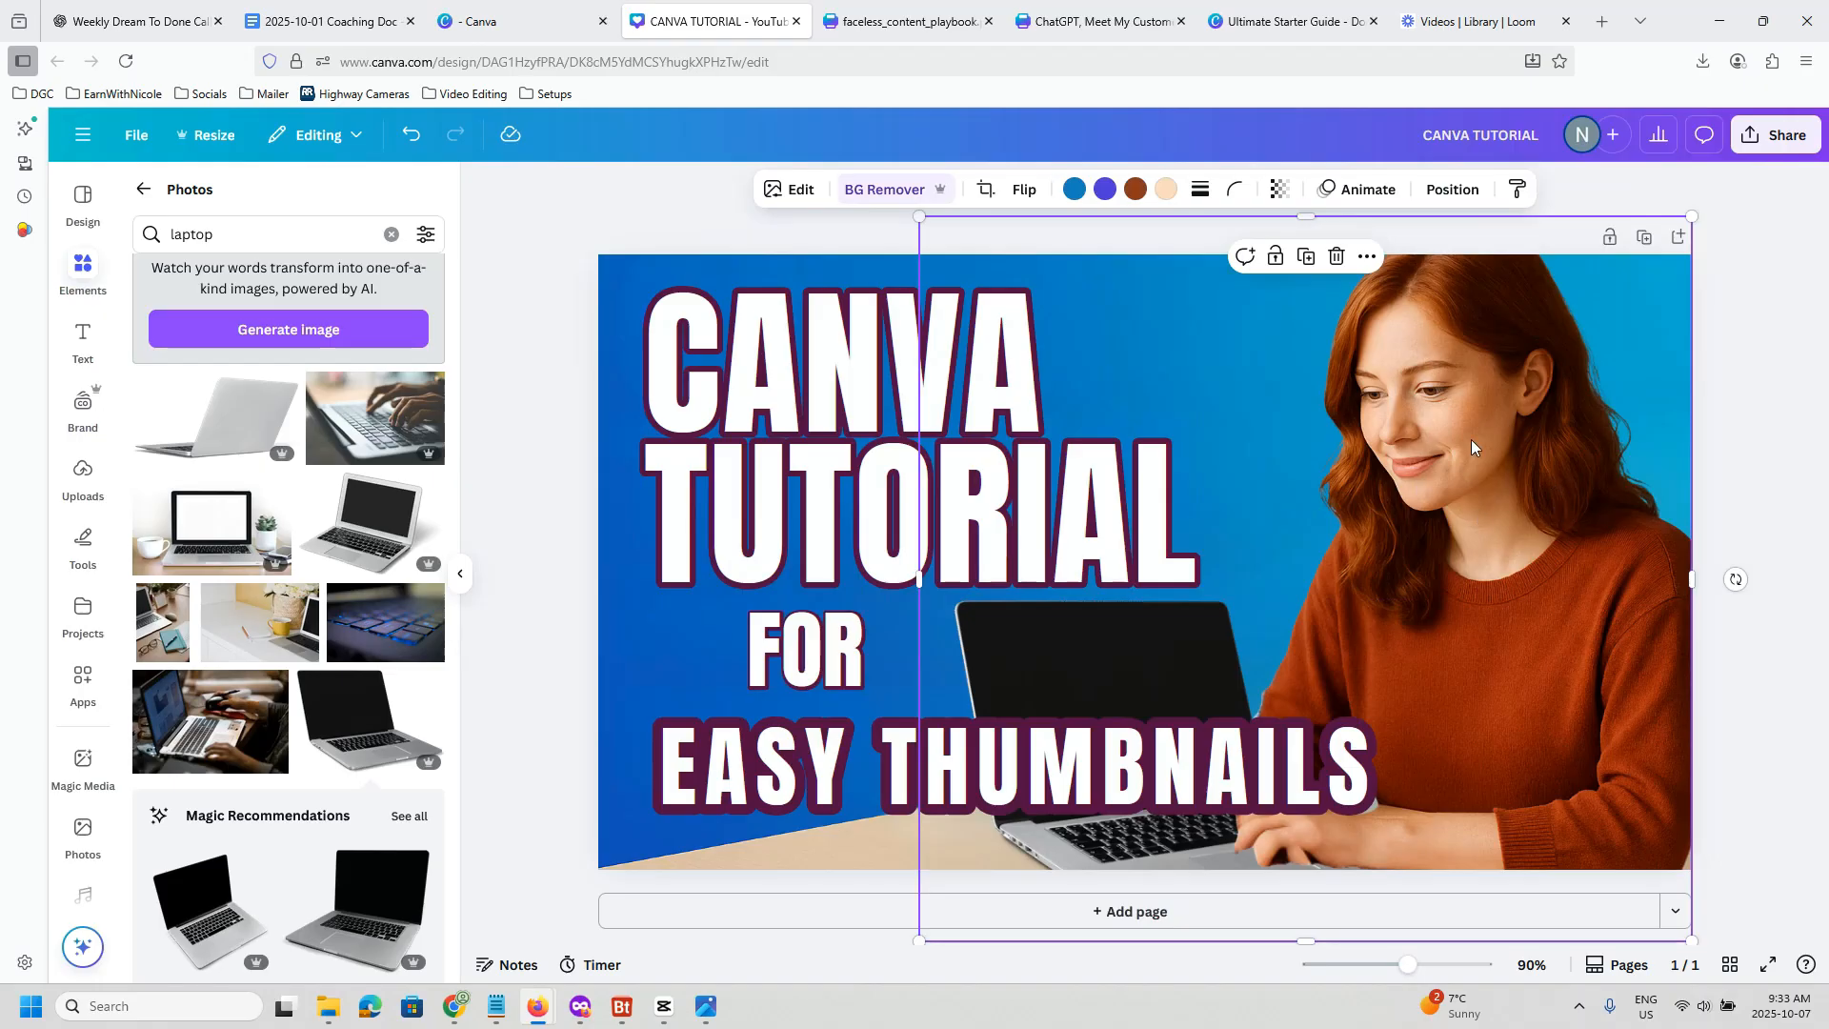
pyautogui.press('Delete')
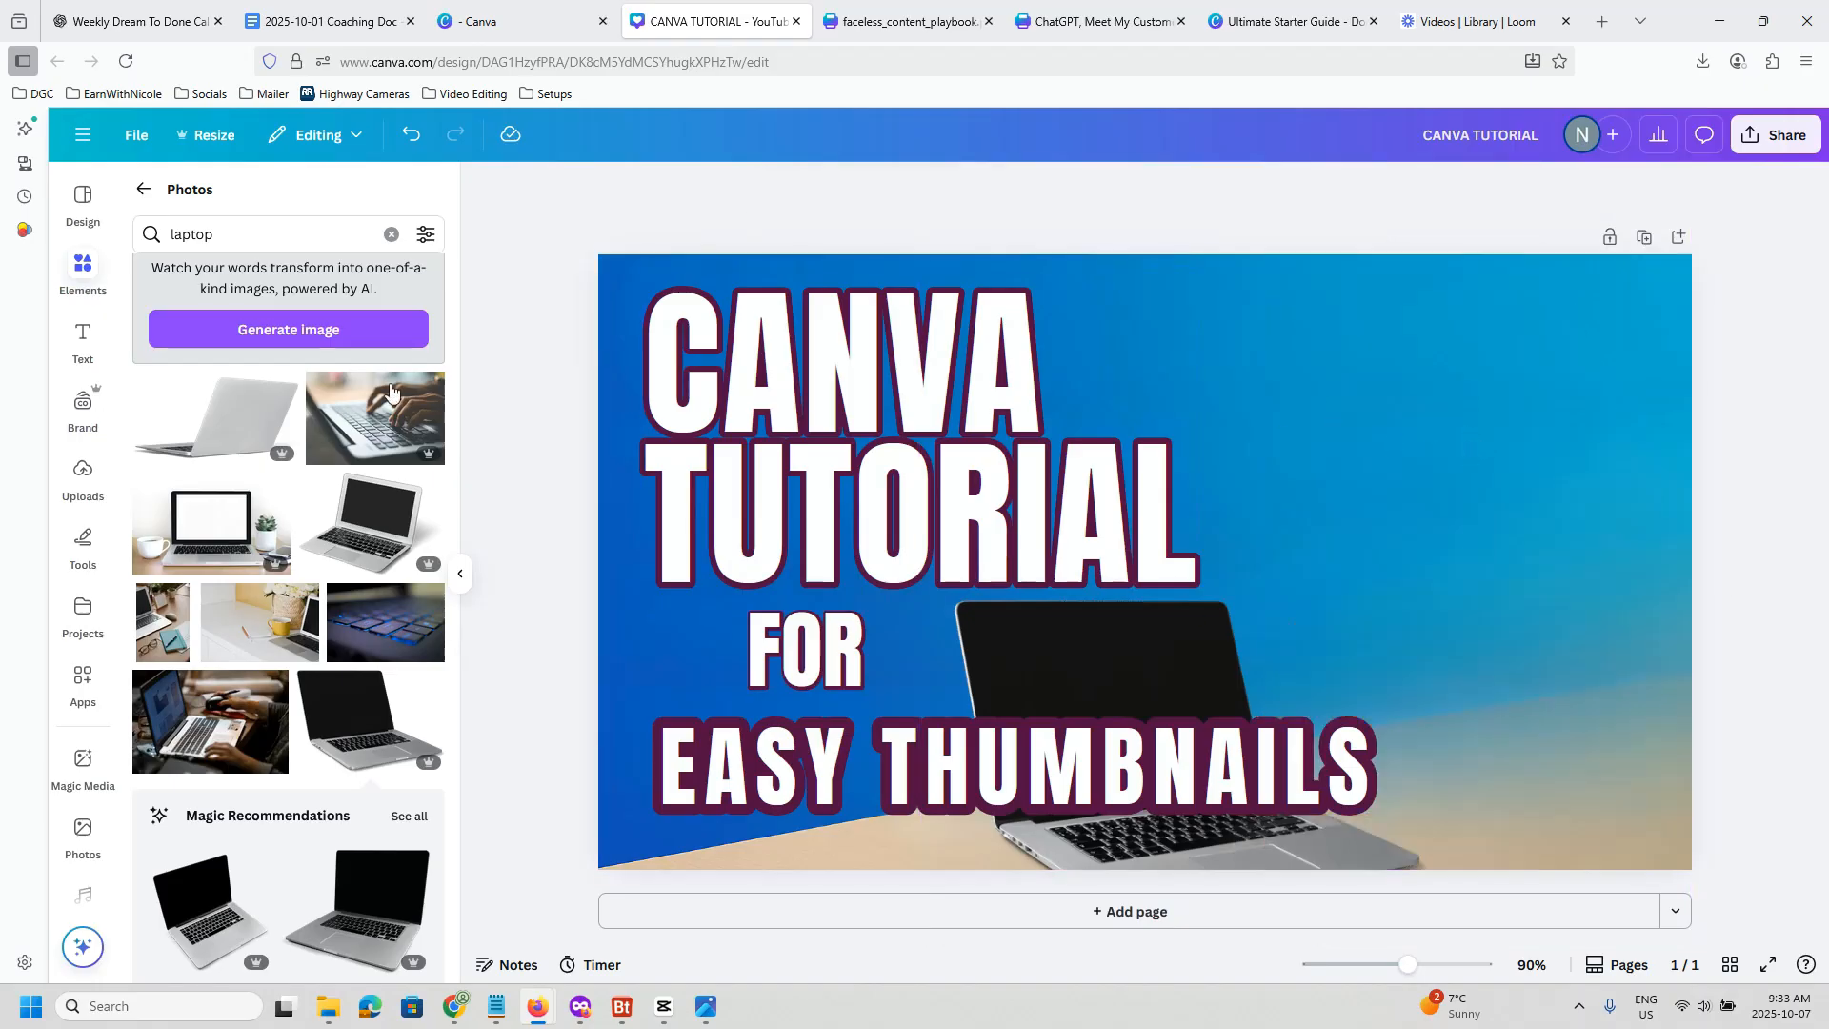
pyautogui.click(84, 485)
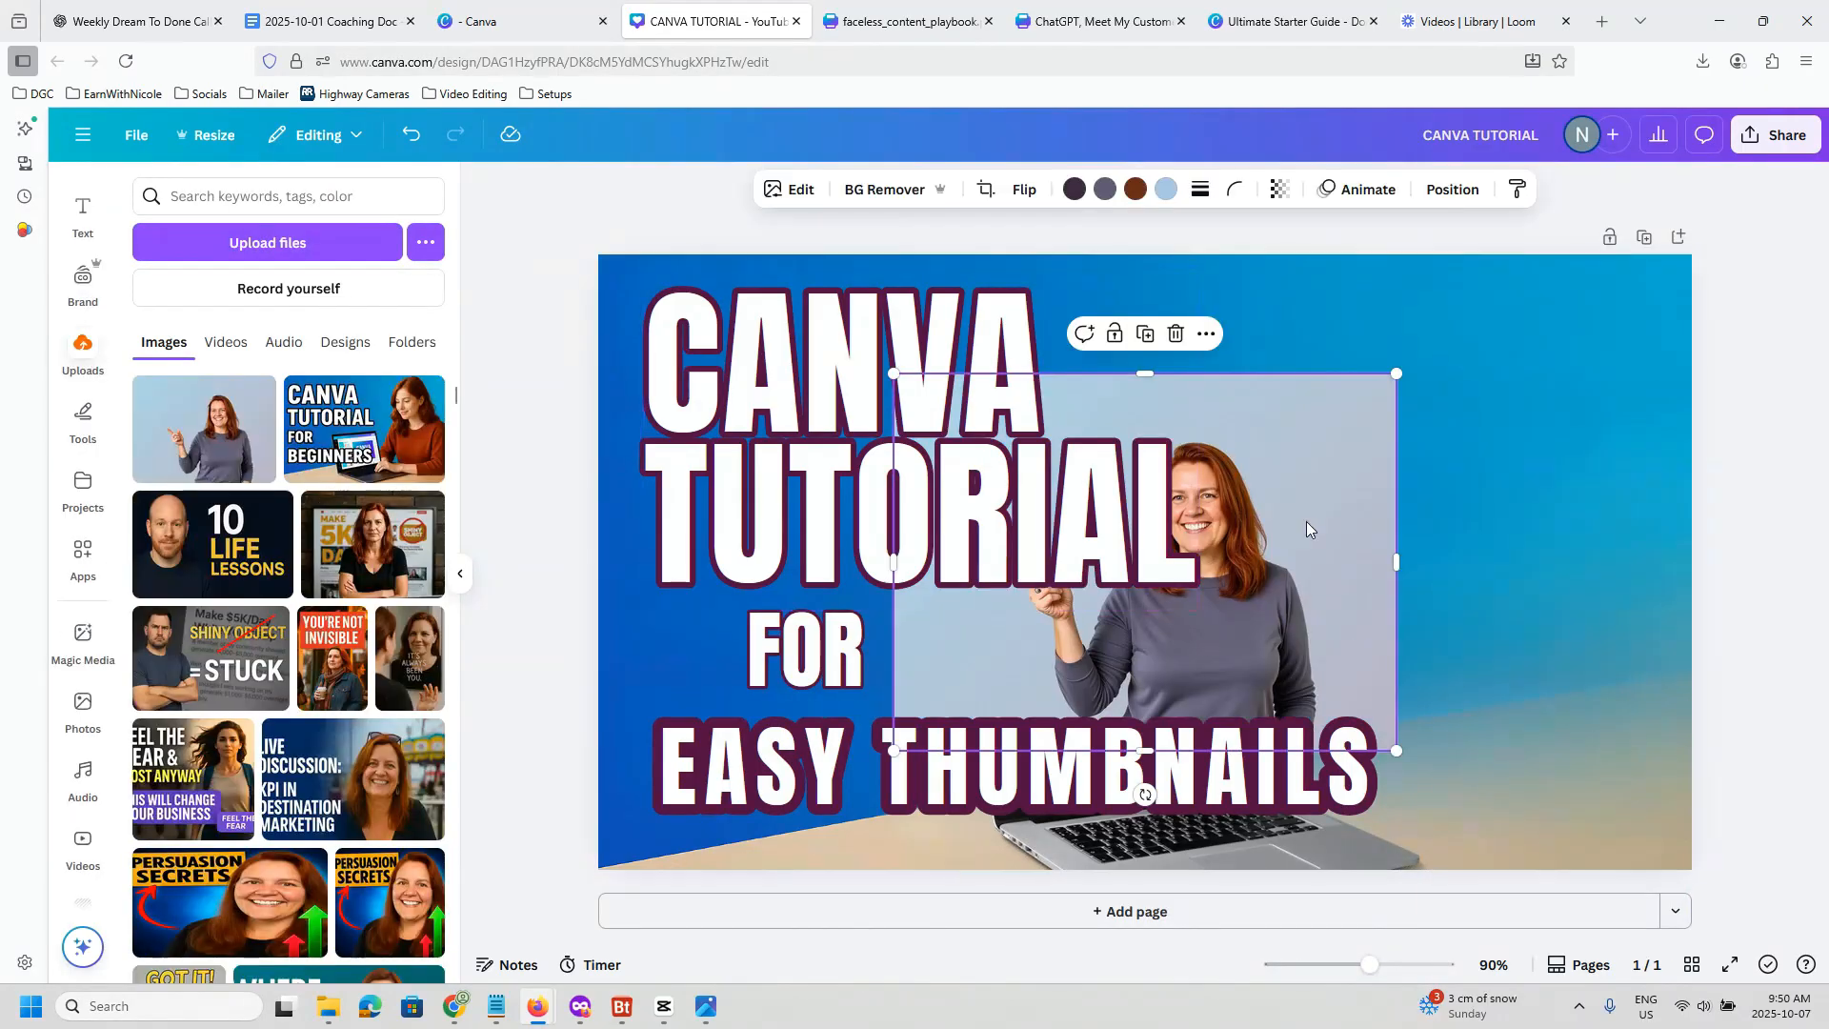
pyautogui.moveTo(1306, 514); pyautogui.dragTo(1524, 420)
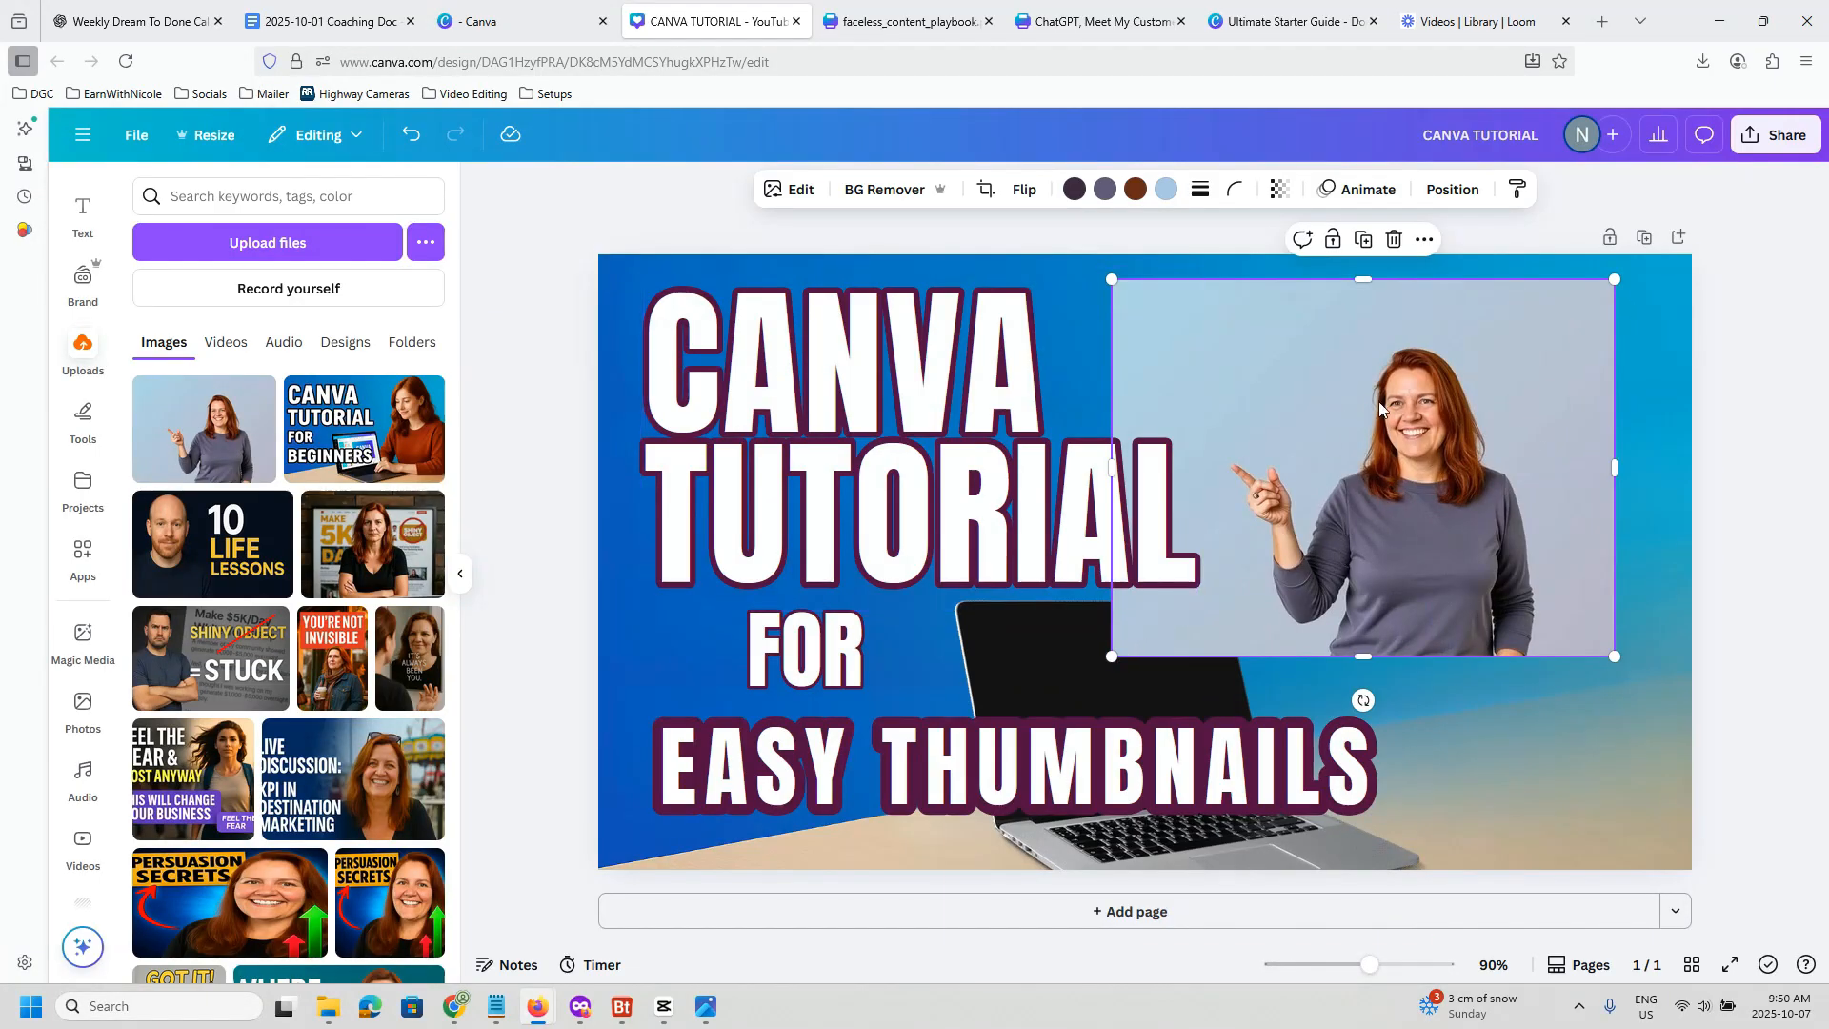
pyautogui.click(883, 190)
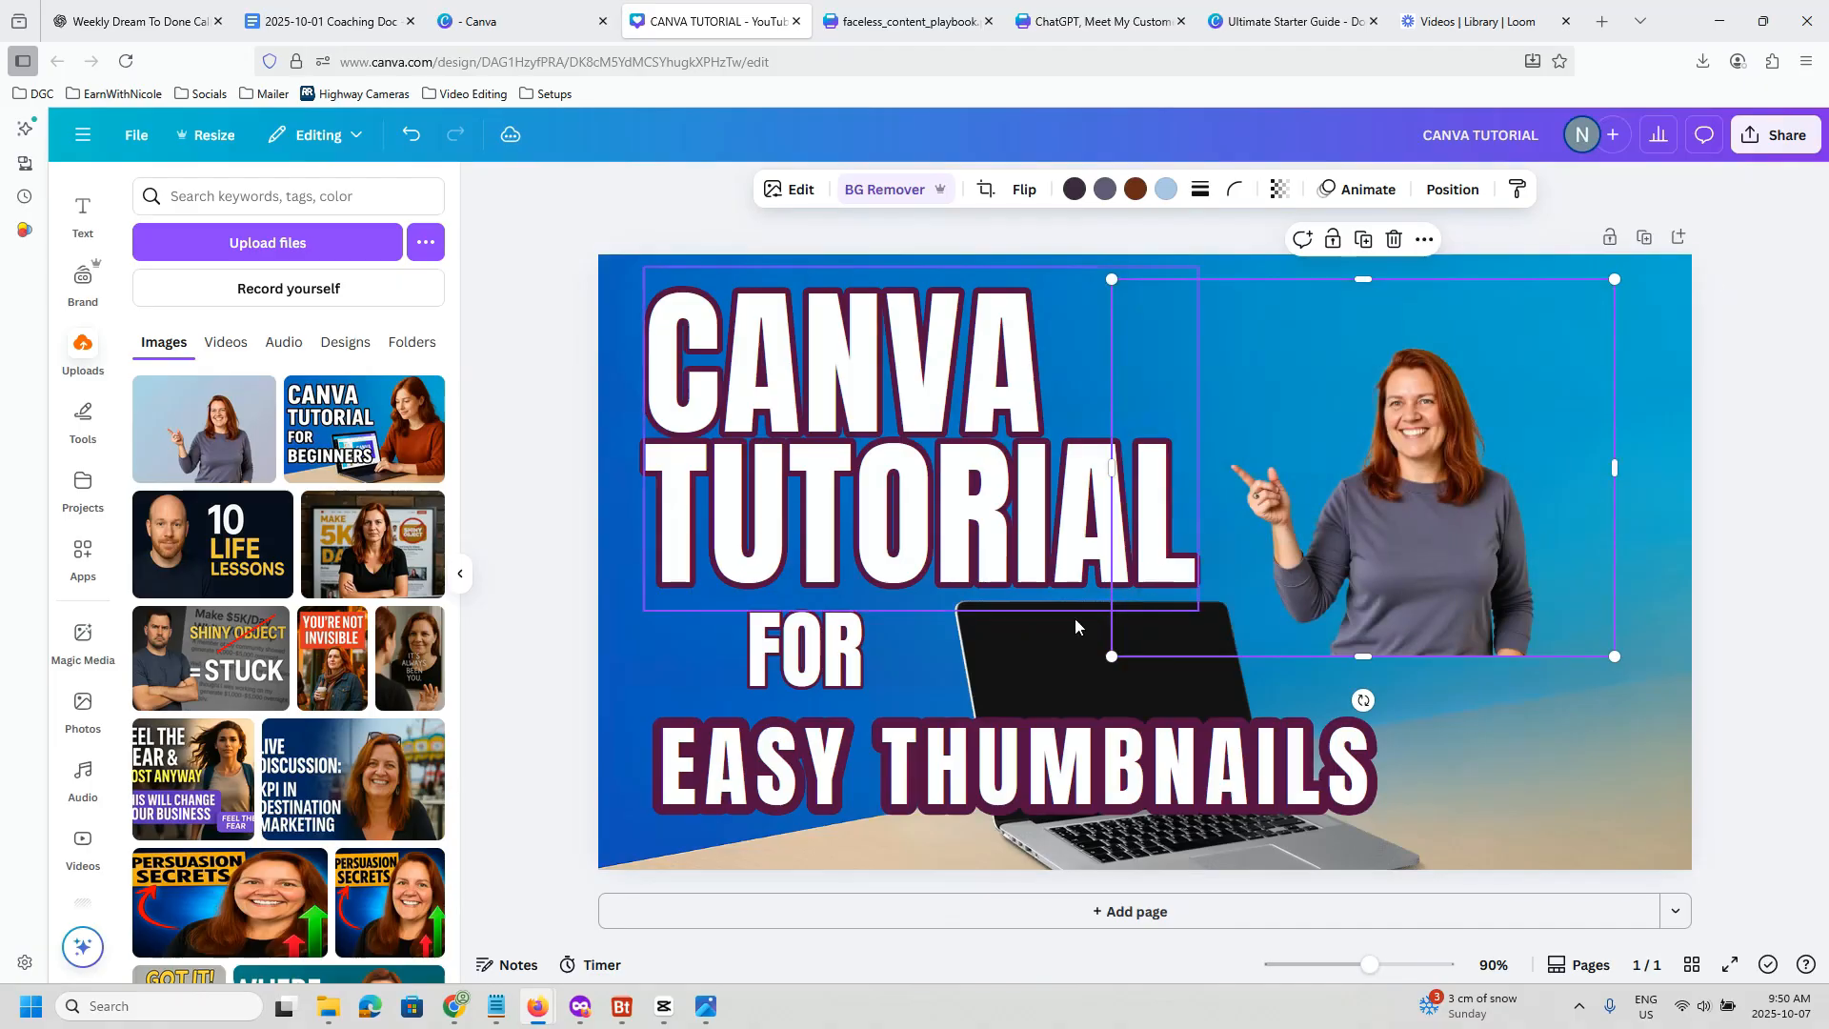
# Step: Enlarge the pointing woman and place her on the thumbnail's right side, cropped by the lower edge, with her finger just under "TUTORIAL"
pyautogui.moveTo(1113, 659); pyautogui.dragTo(730, 941)
pyautogui.moveTo(1226, 644); pyautogui.dragTo(1442, 573)
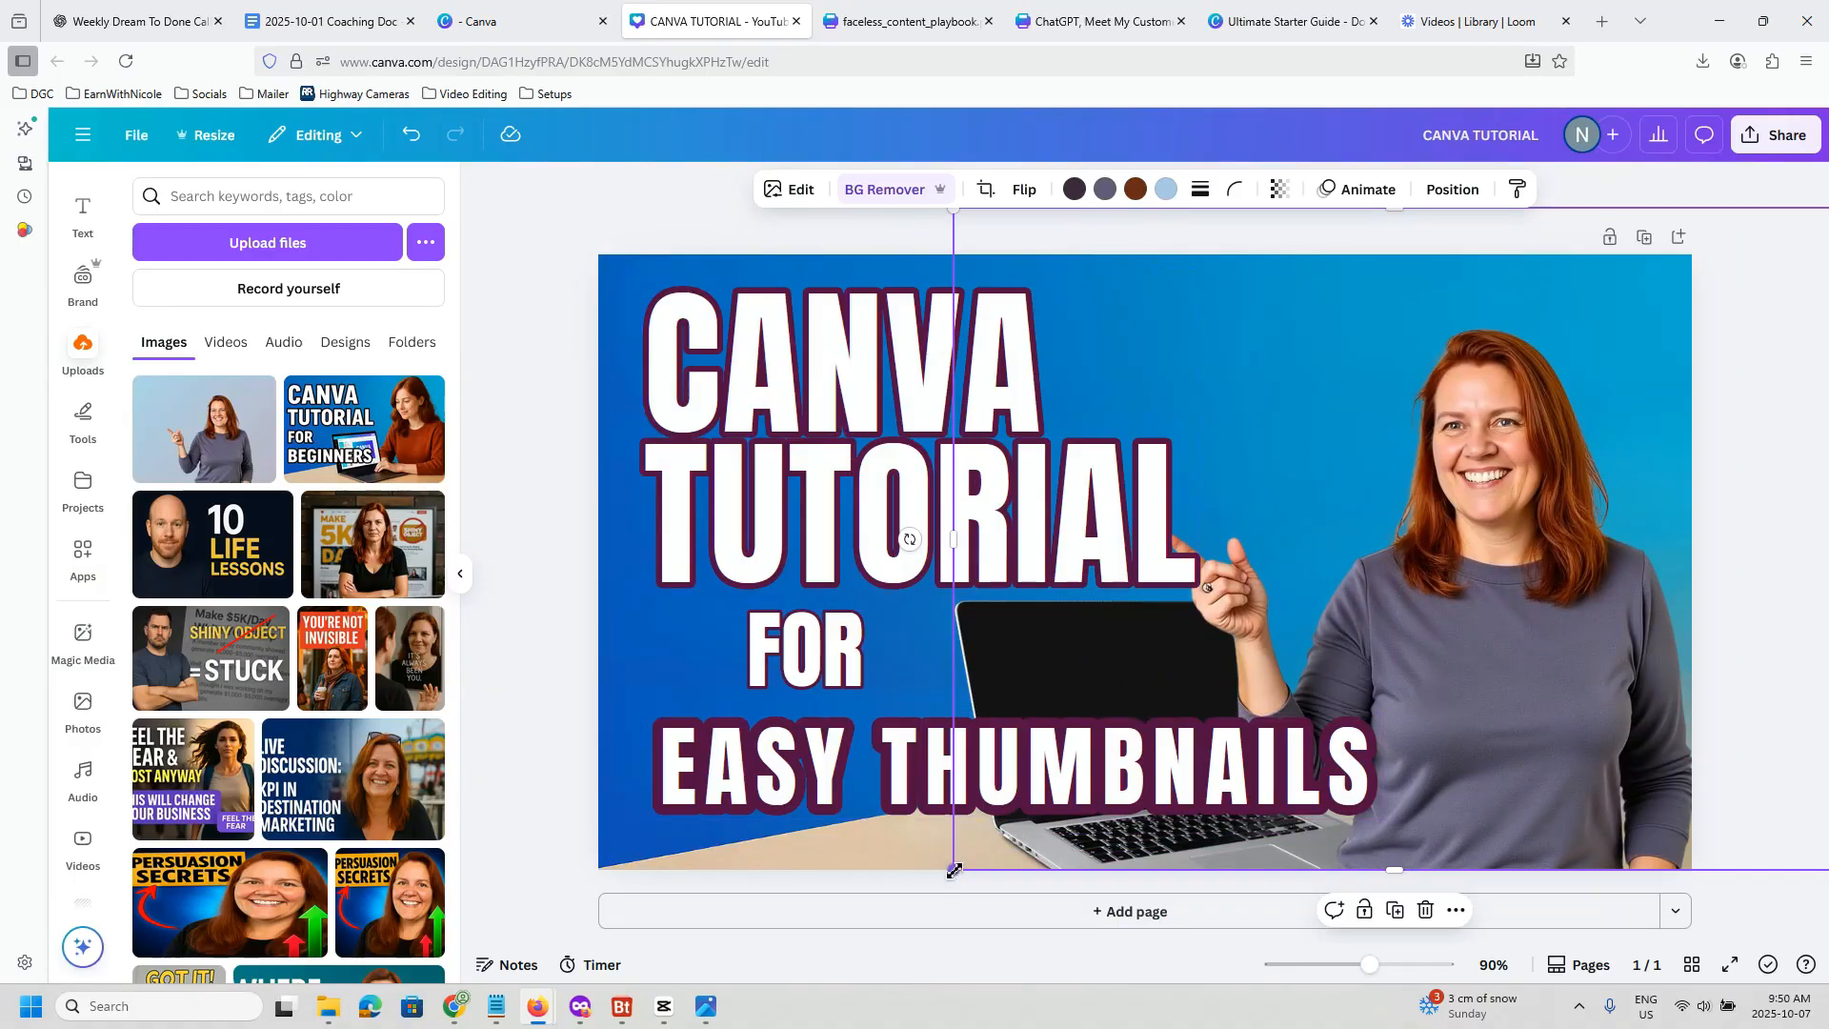
pyautogui.moveTo(953, 868); pyautogui.dragTo(688, 928)
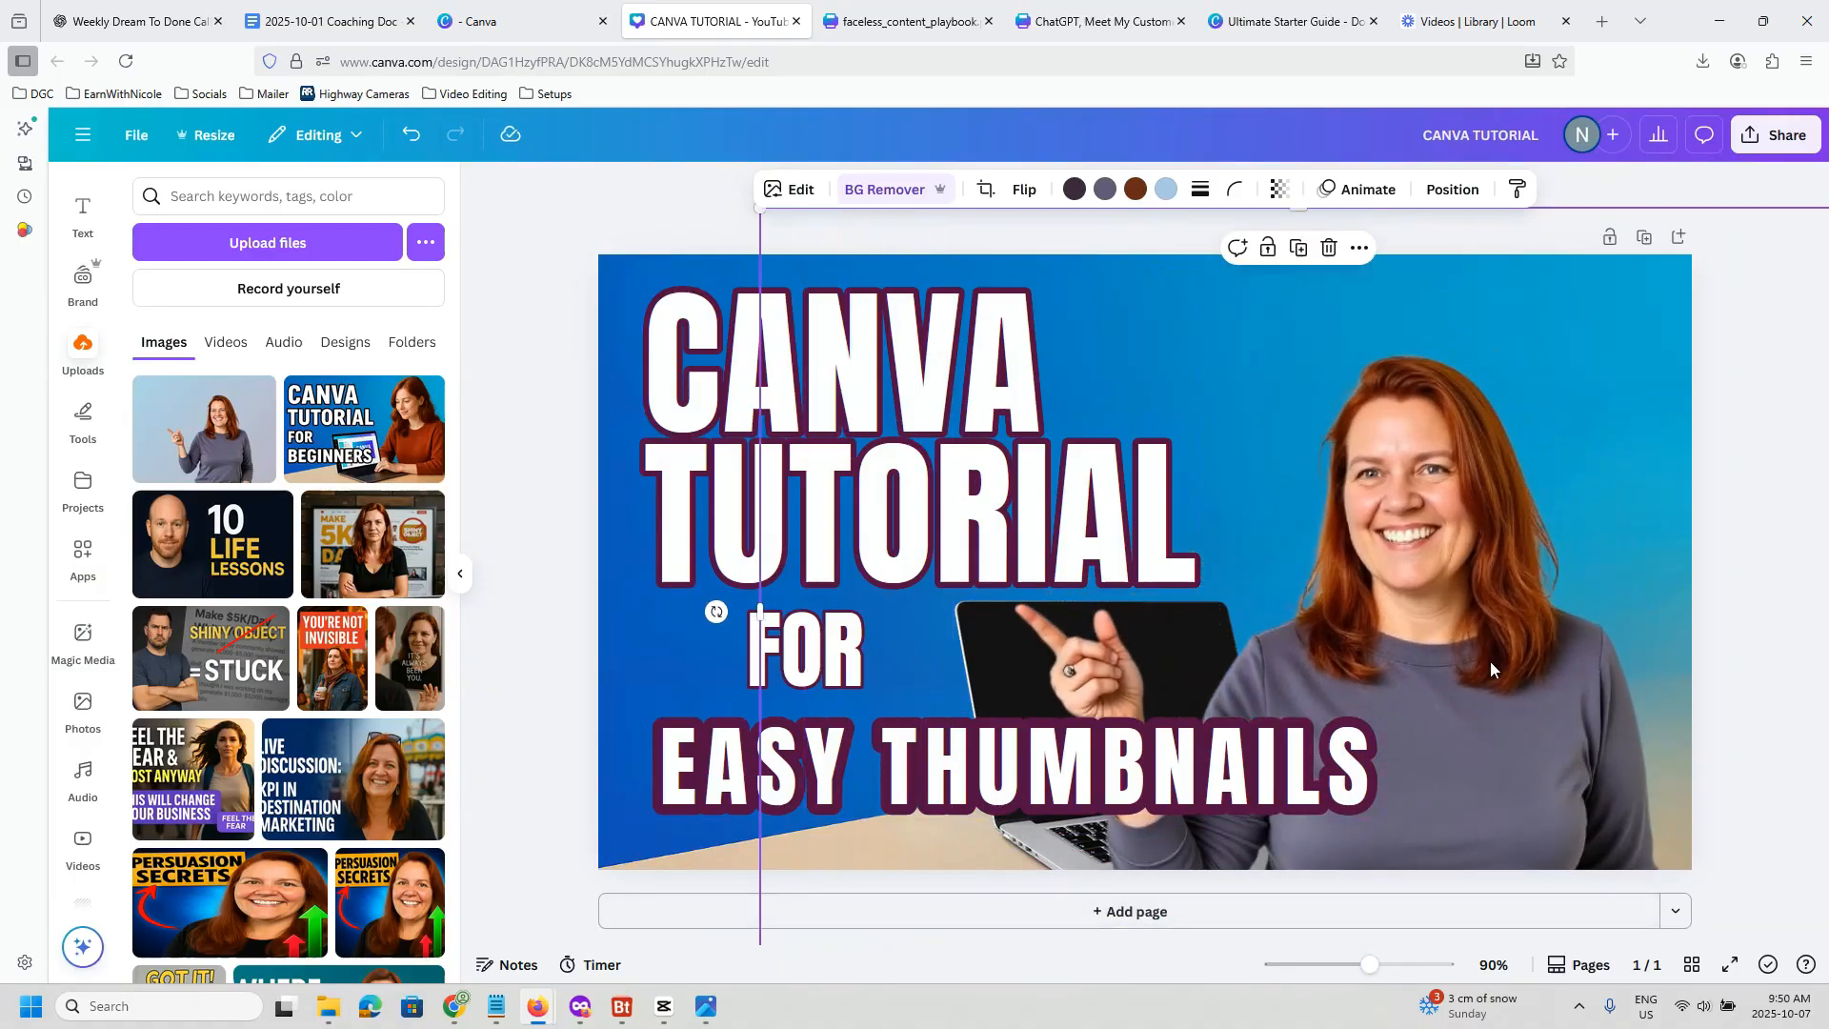
pyautogui.moveTo(1491, 669); pyautogui.dragTo(1529, 611)
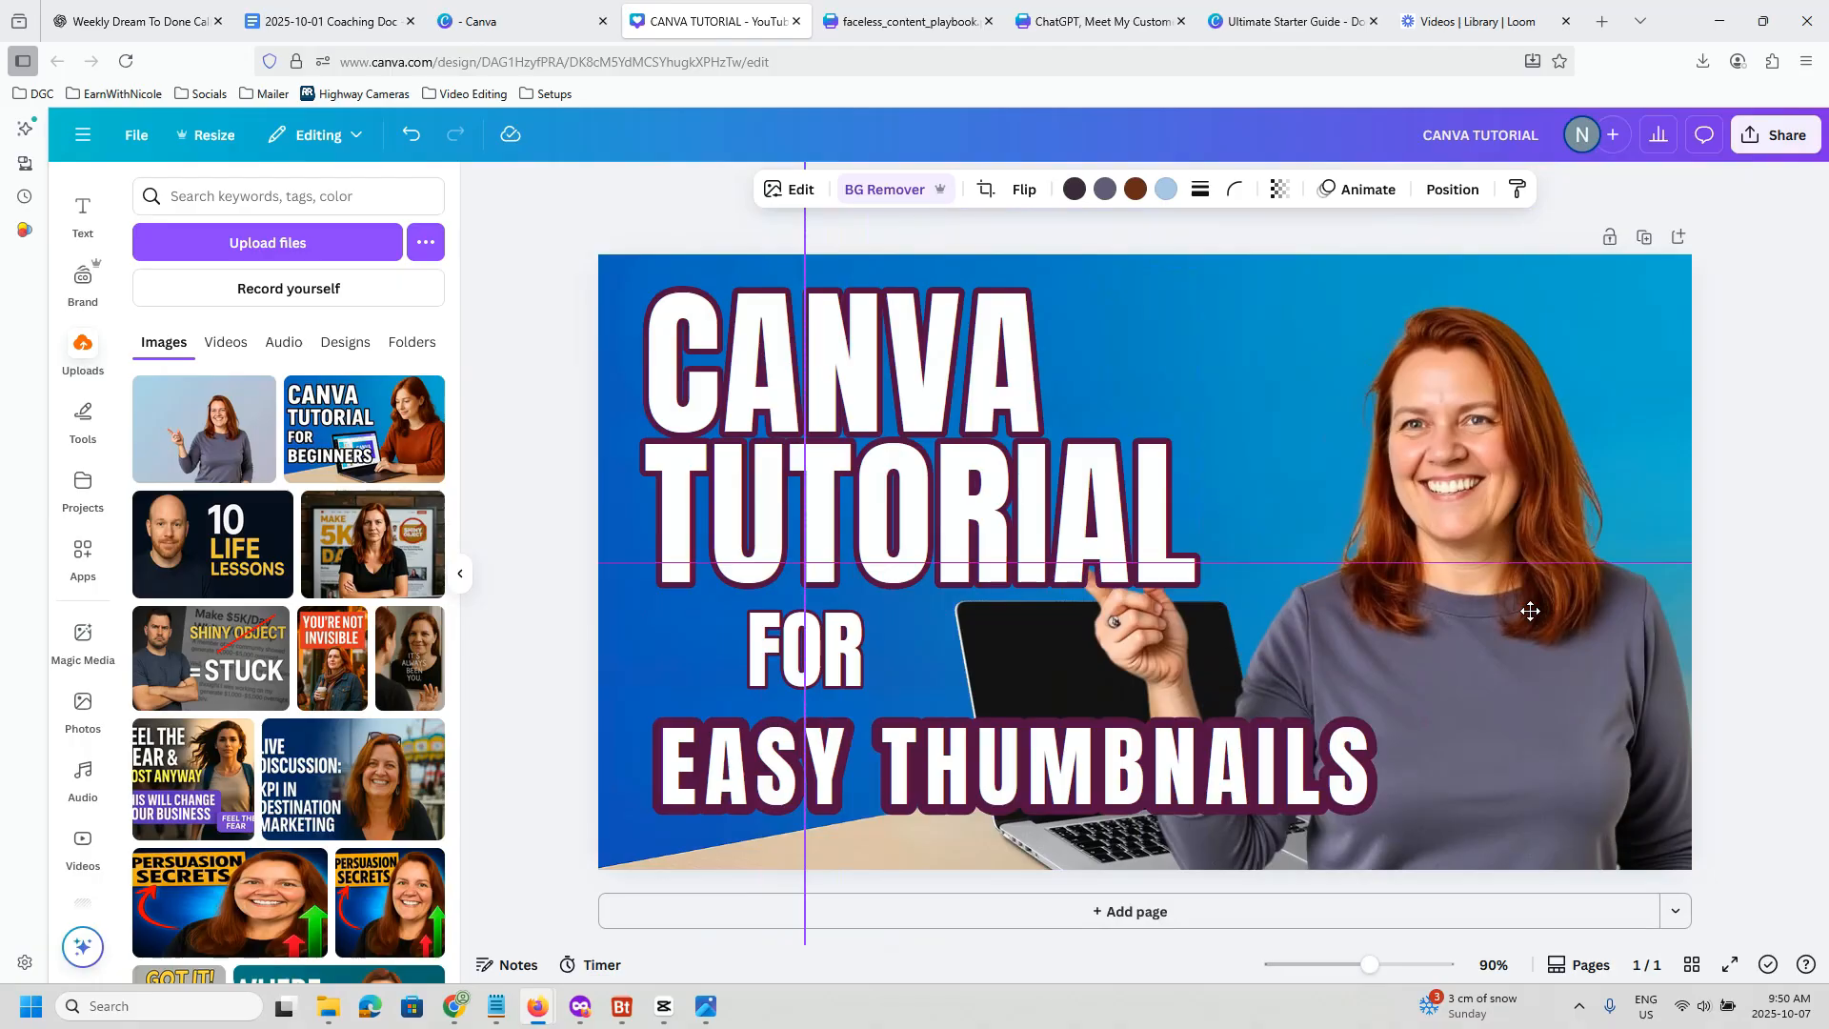
pyautogui.moveTo(1529, 611); pyautogui.dragTo(1531, 616)
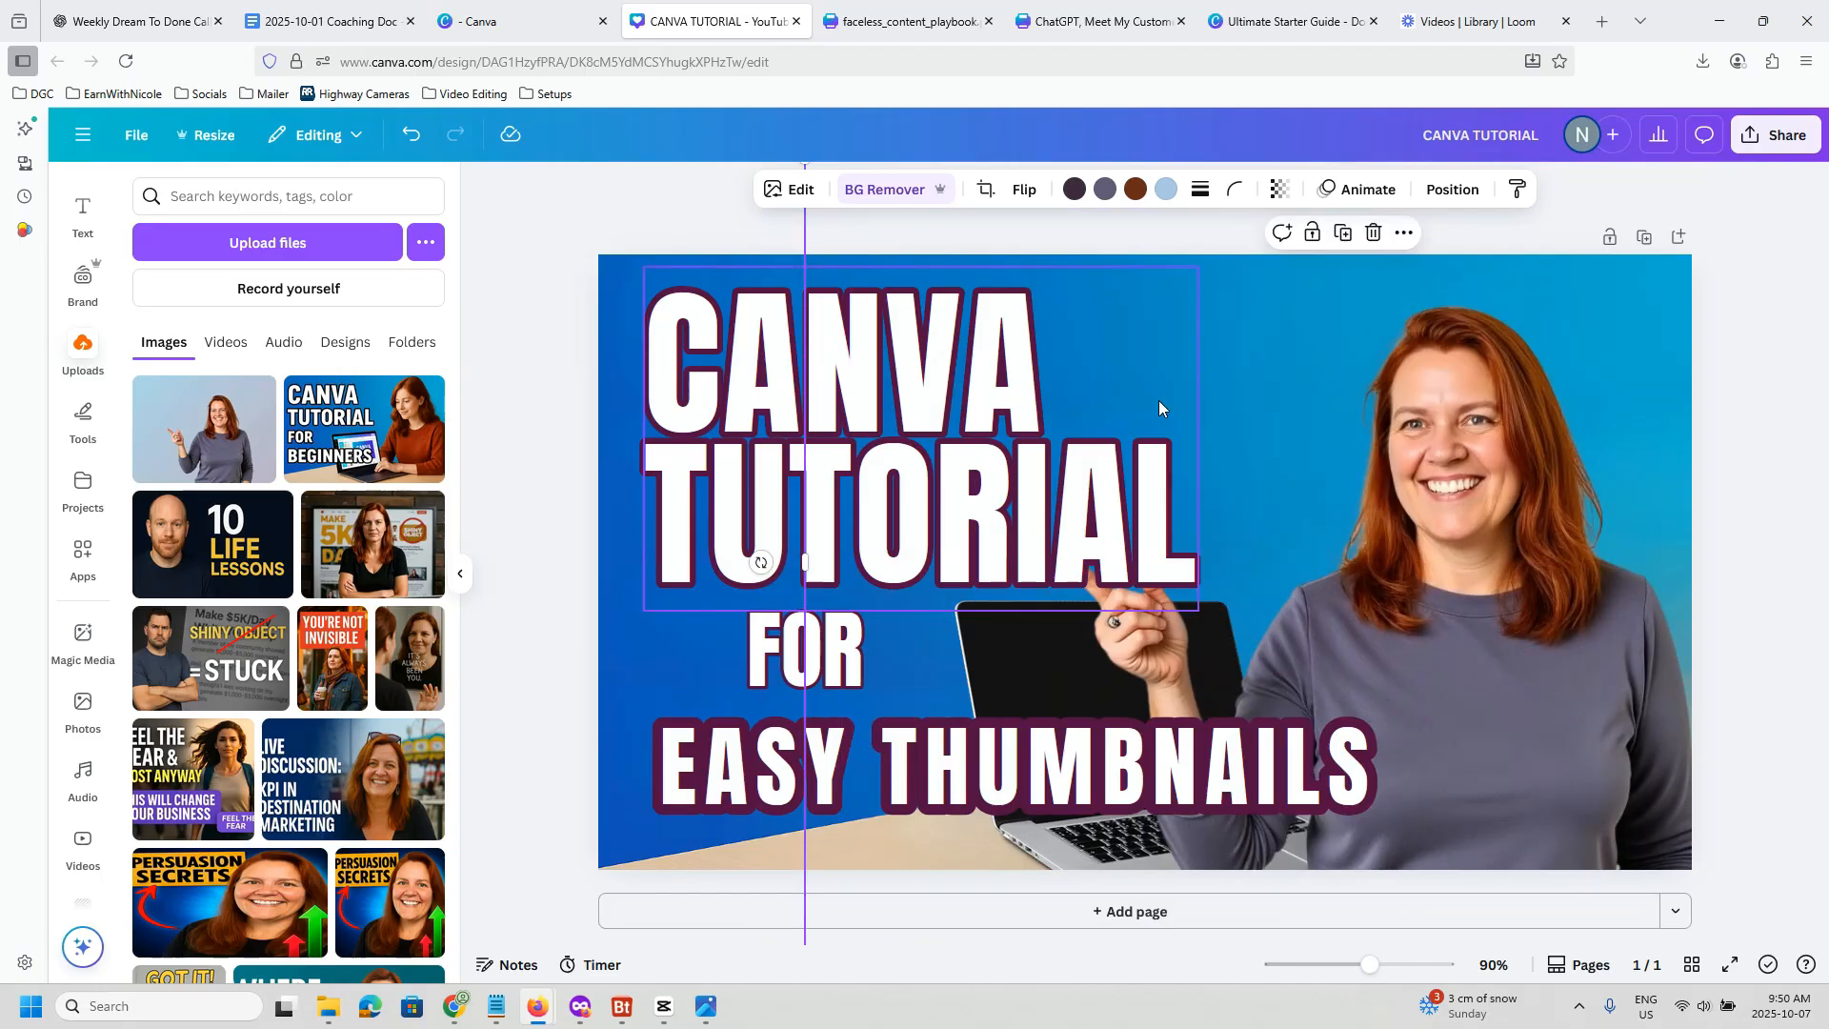
pyautogui.click(597, 204)
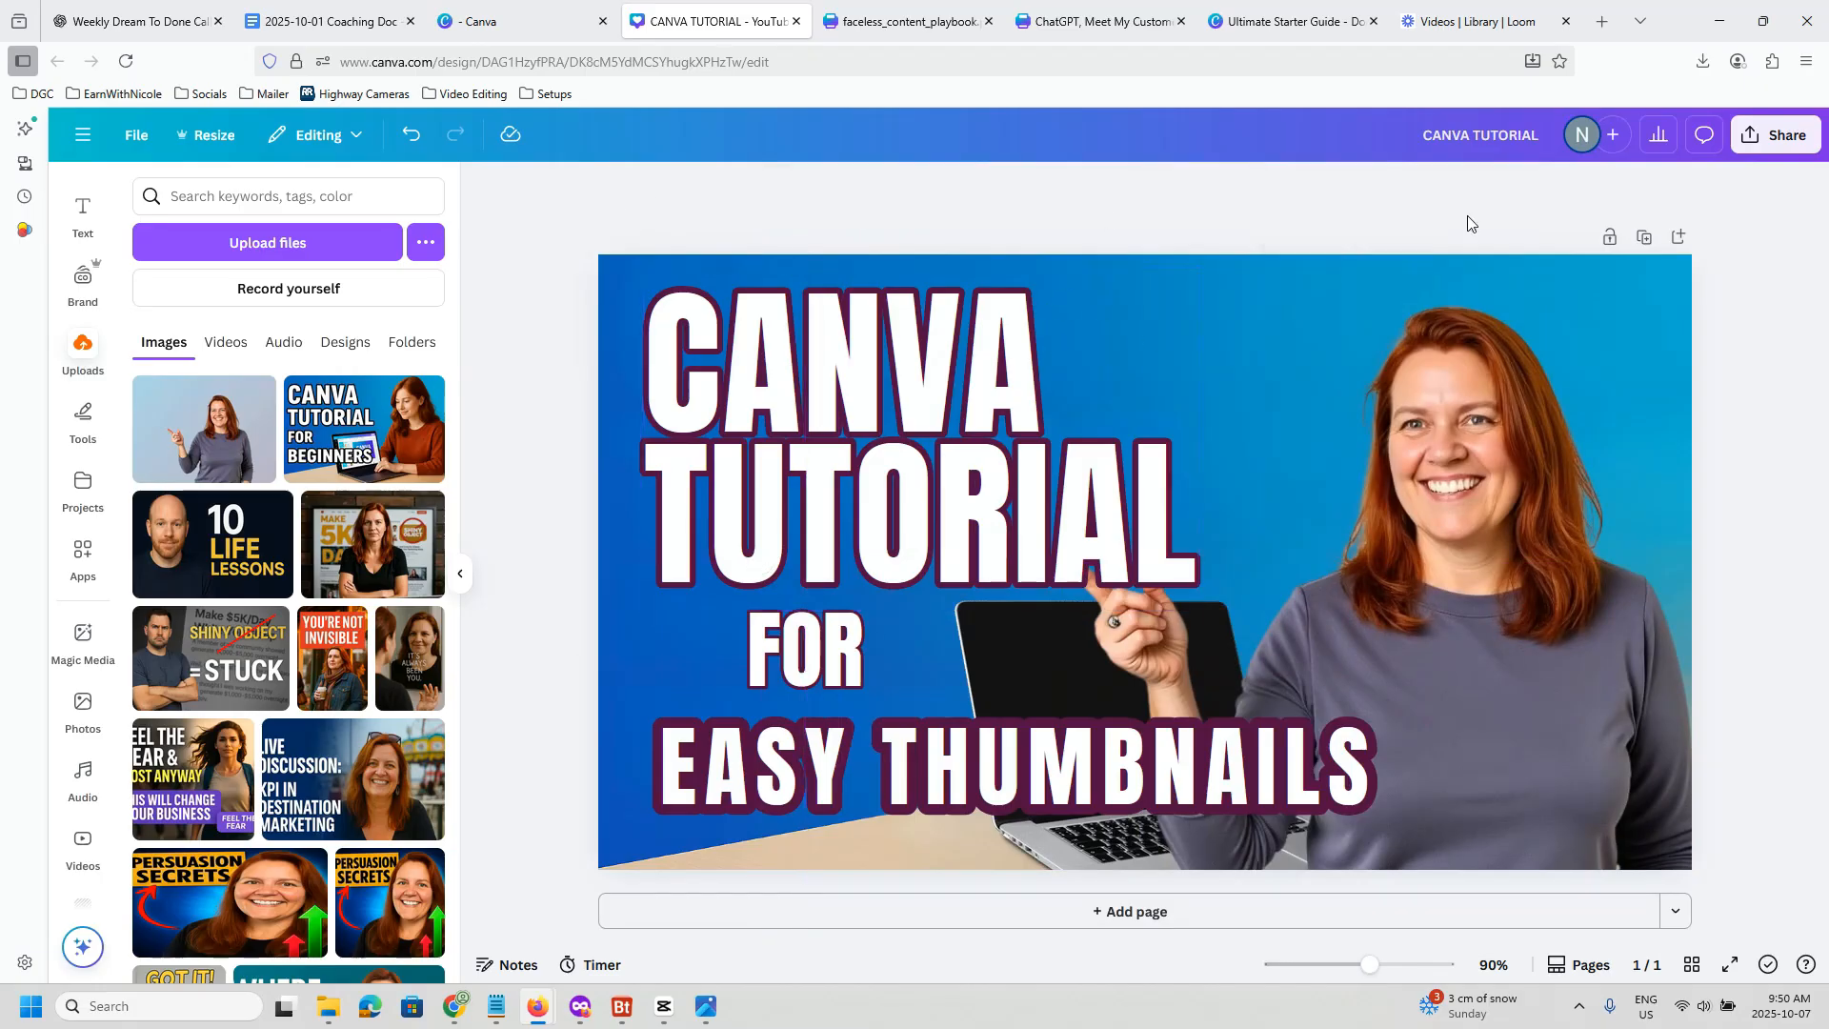
# Step: Download the finished thumbnail as a PNG at 1,280 × 720 px
pyautogui.click(1763, 149)
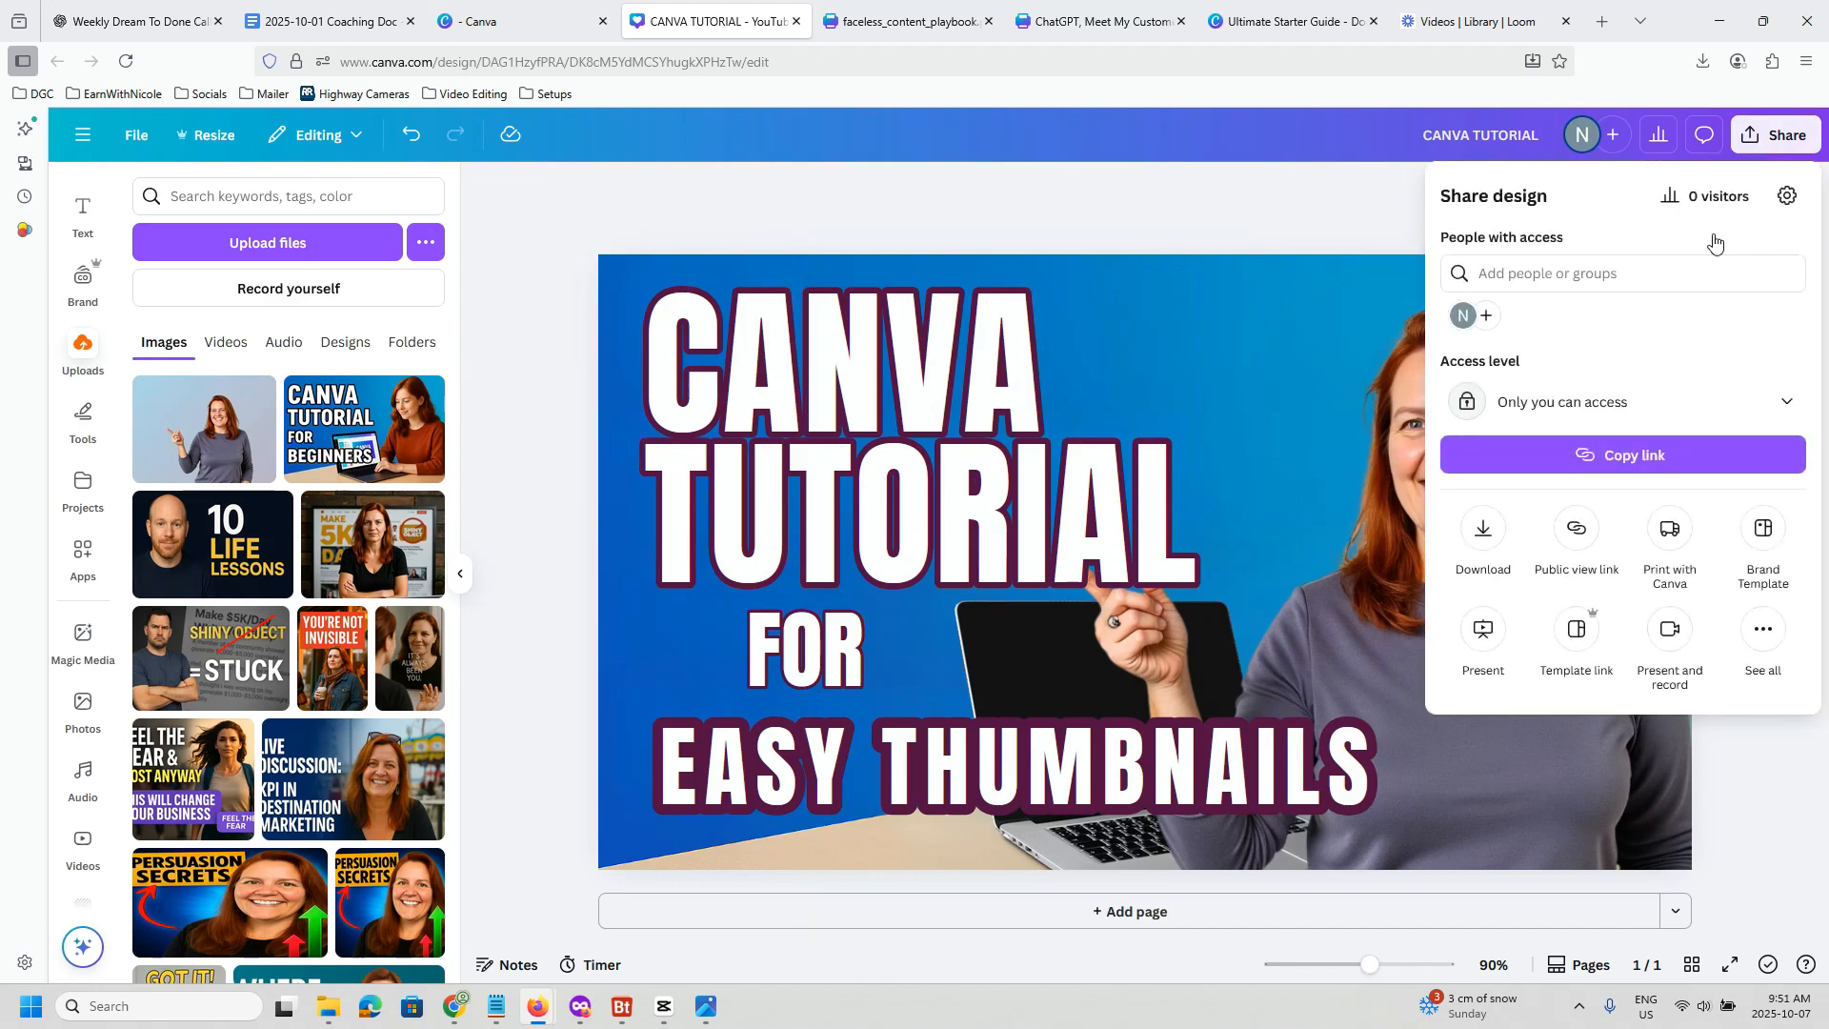
pyautogui.click(1473, 529)
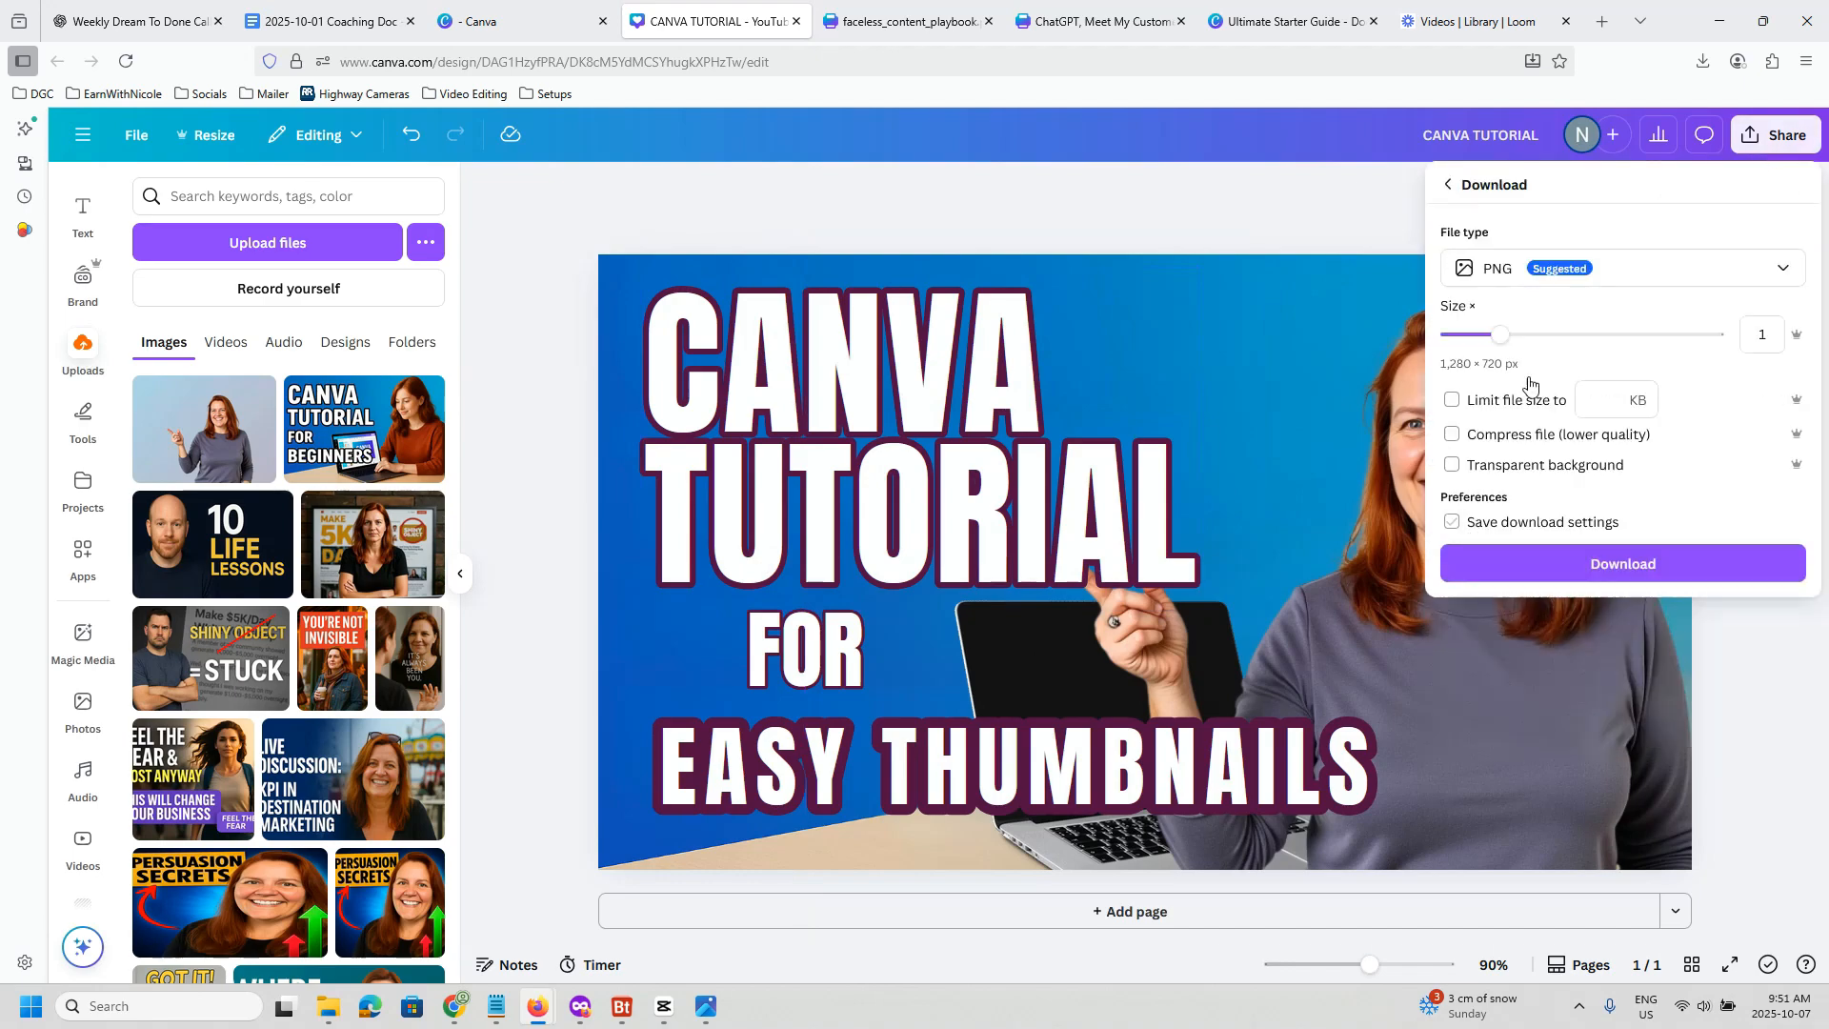
pyautogui.click(1602, 566)
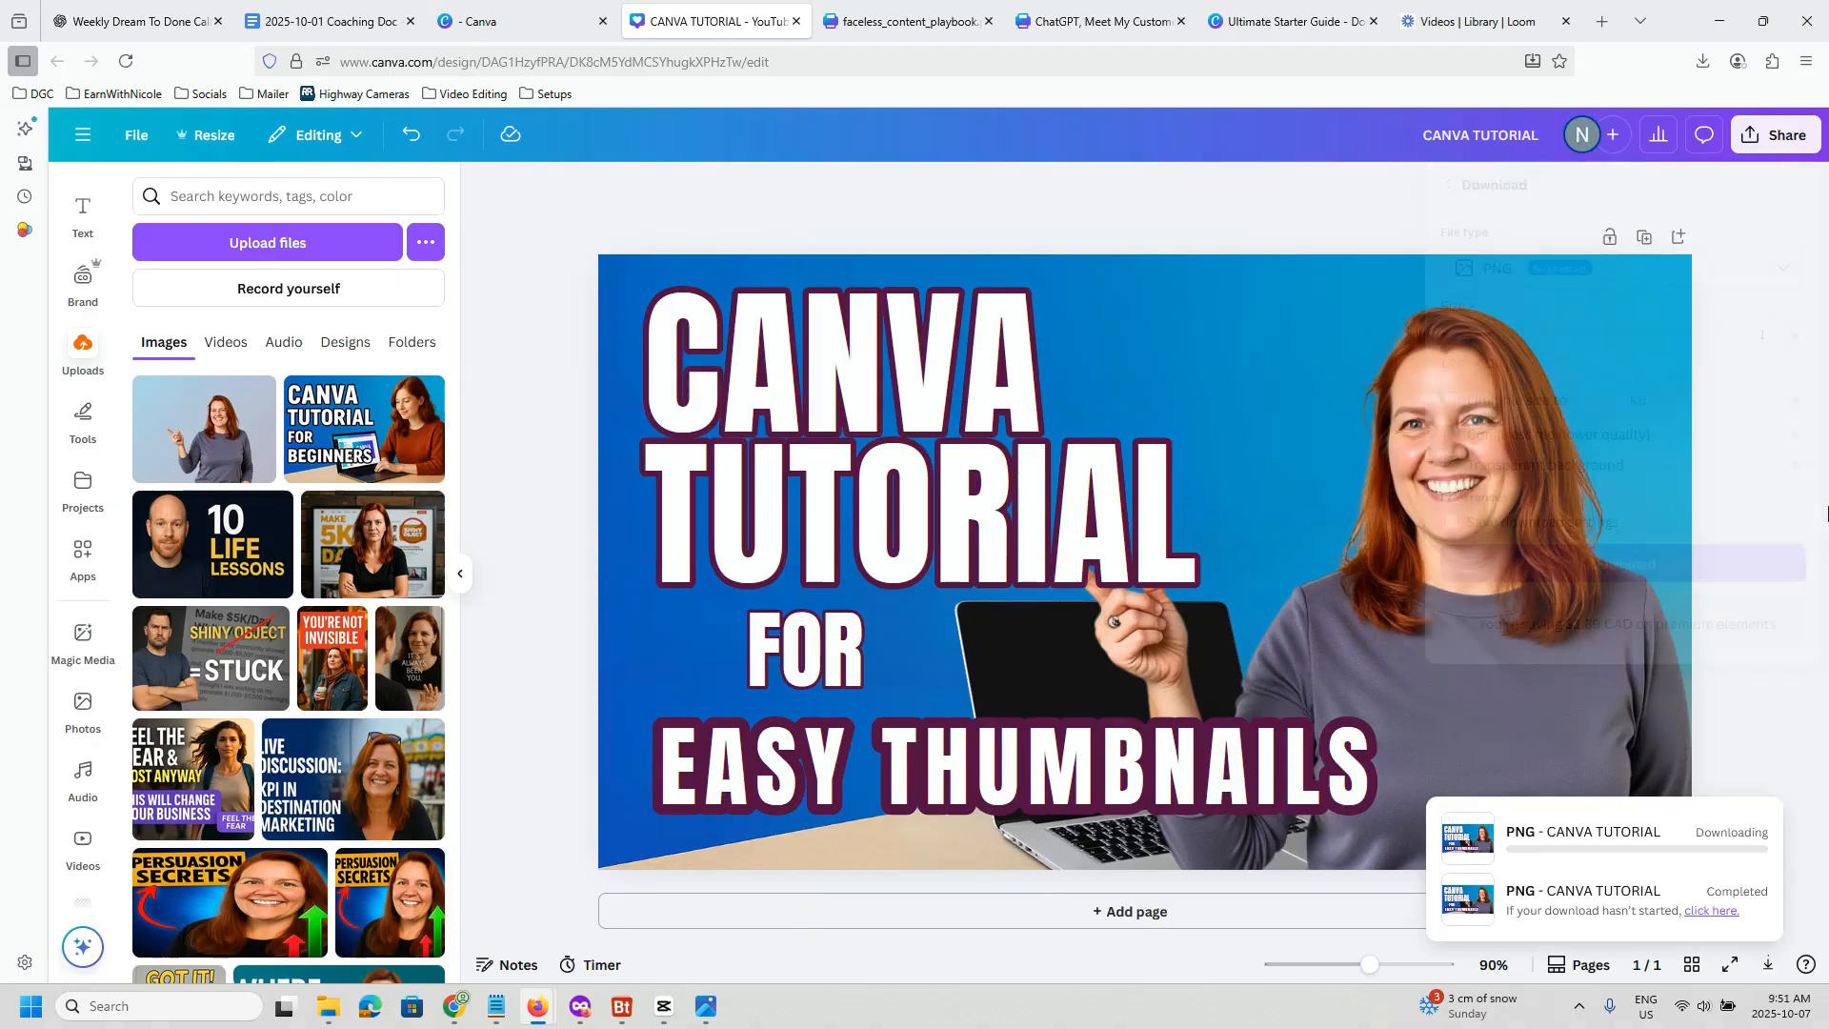